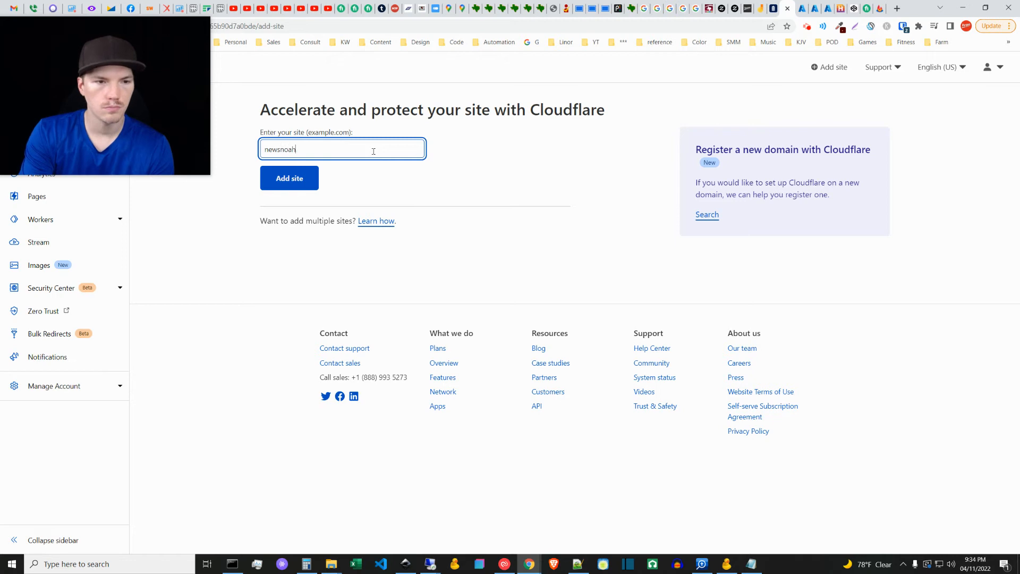
Step: Add the site newsnoah.com to Cloudflare on the Free plan
text(m)
click(292, 178)
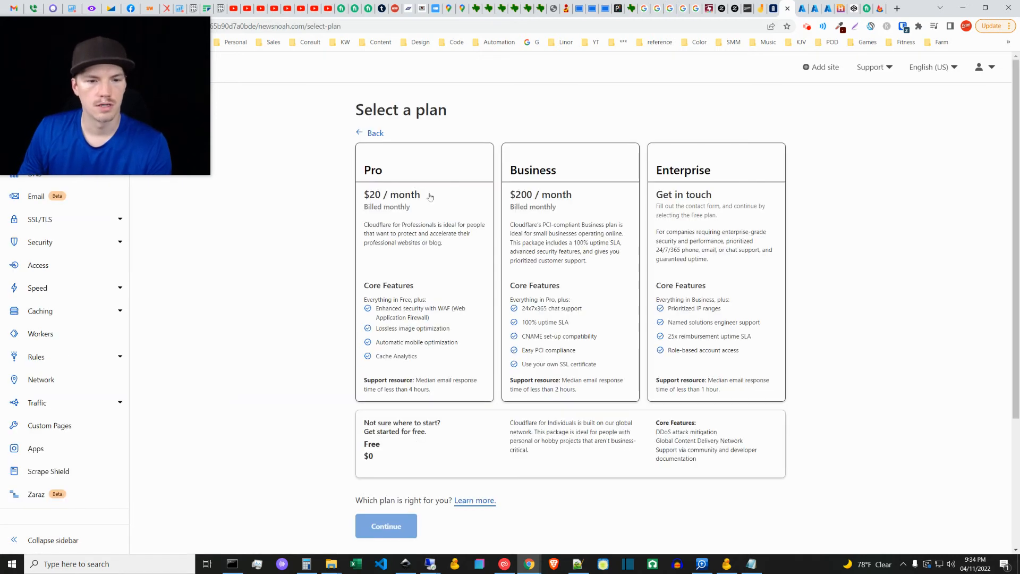
click(392, 440)
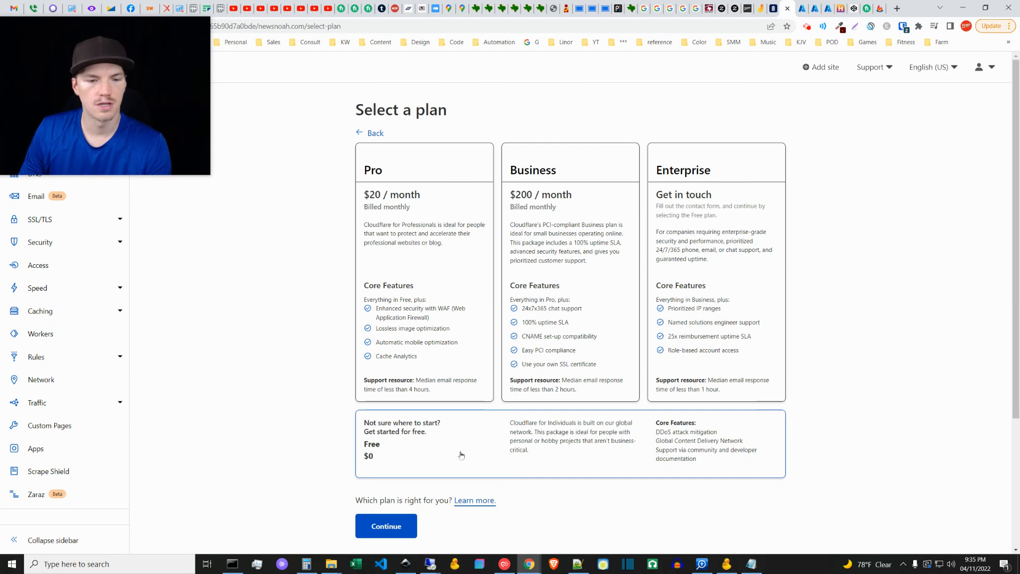
click(388, 525)
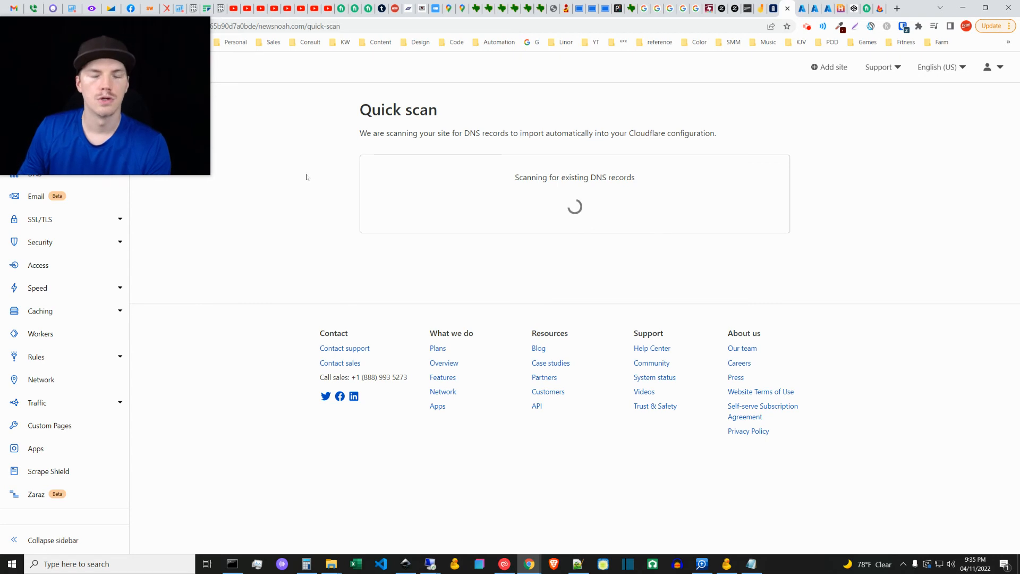
Step: Delete the scanned www CNAME record and the three newsnoah.com A records, and continue to the nameserver instructions without any DNS records
scroll(278, 298, down, 1)
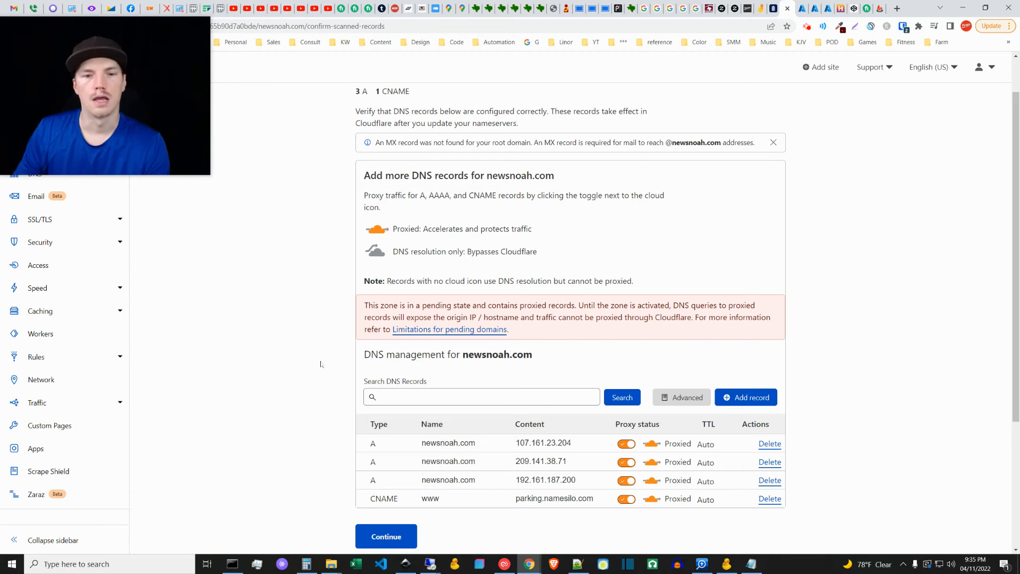
click(771, 501)
click(684, 347)
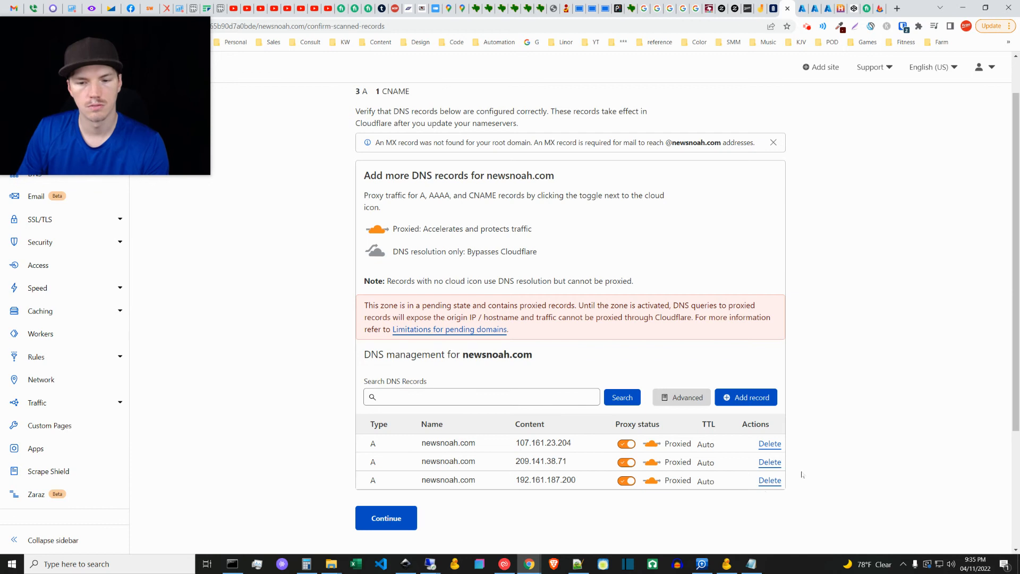
click(769, 481)
click(685, 347)
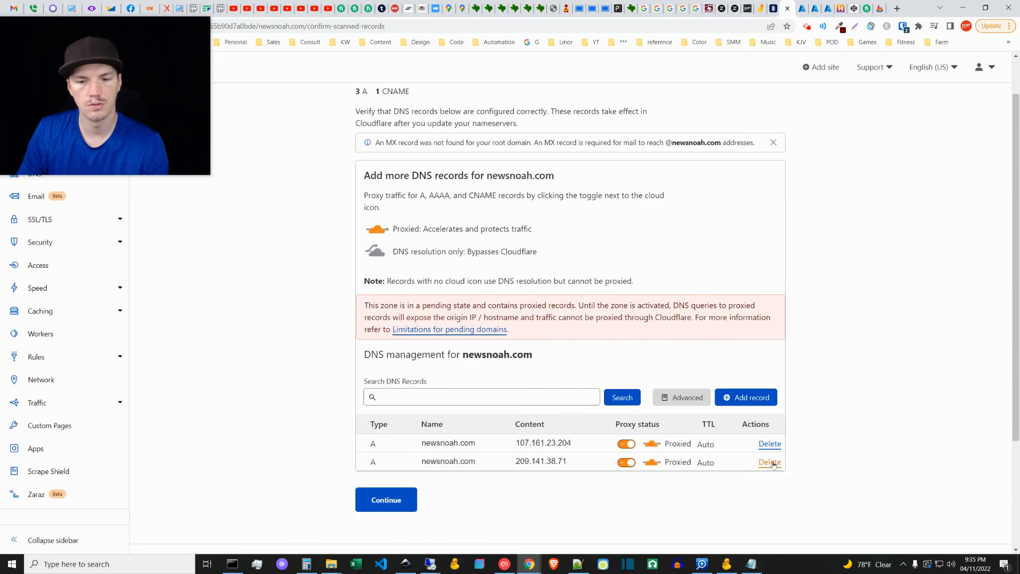
click(773, 463)
click(684, 347)
click(771, 444)
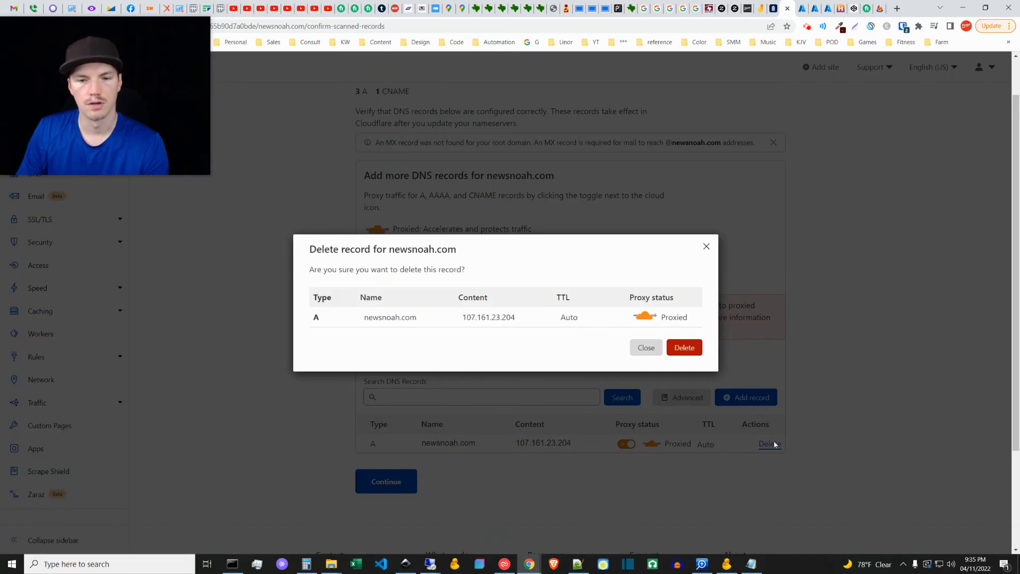
click(686, 348)
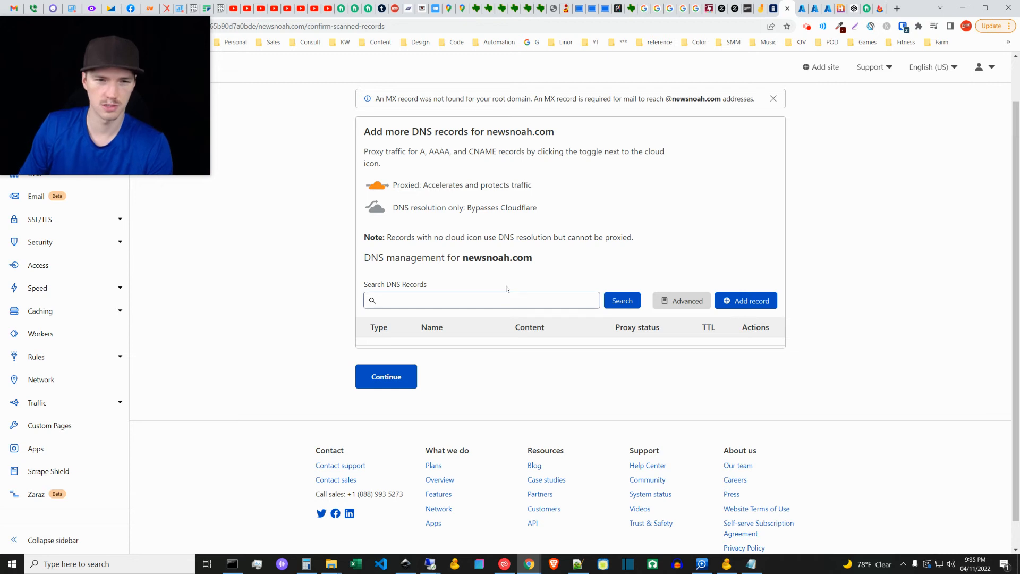
click(391, 384)
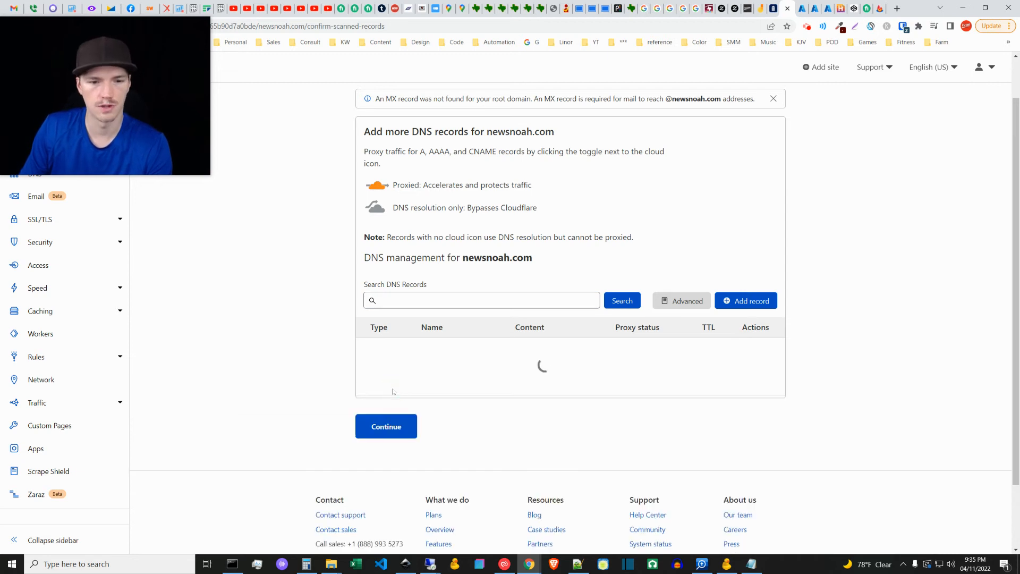
click(629, 341)
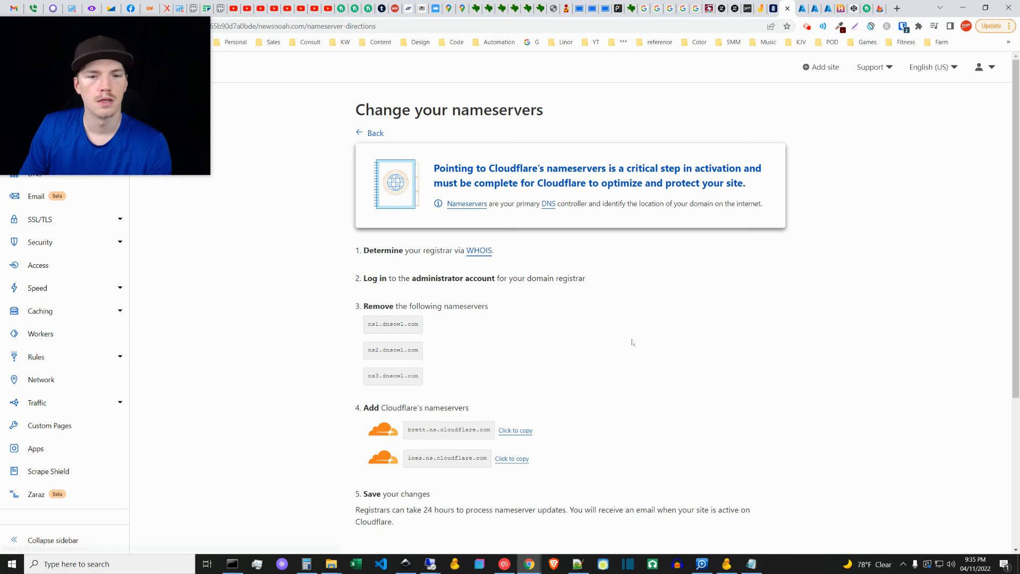
Step: Copy Cloudflare's first nameserver, brett.ns.cloudflare.com, and enter it as NameServer 1 for newsnoah.com in NameSilo
scroll(610, 353, down, 1)
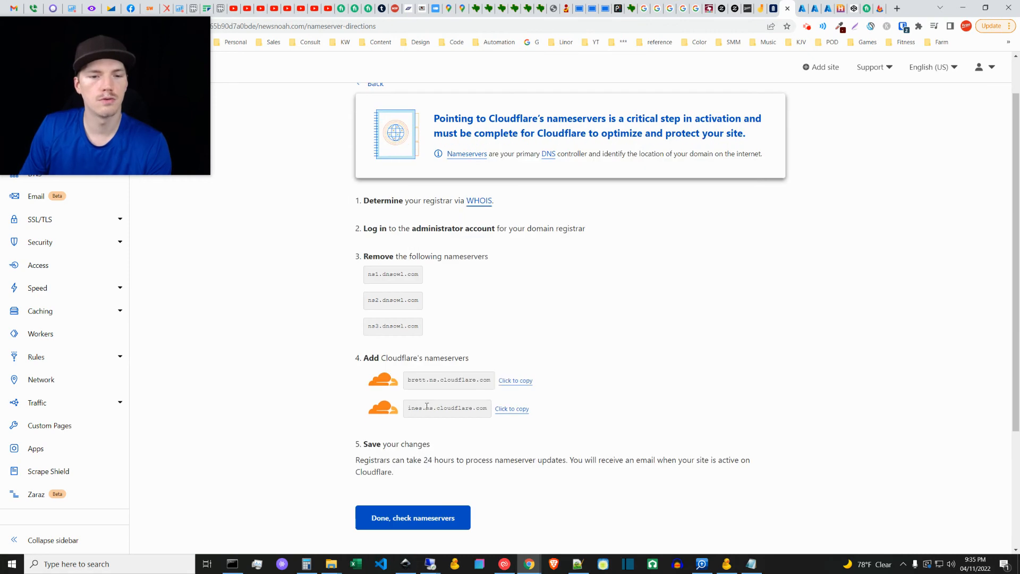
click(516, 381)
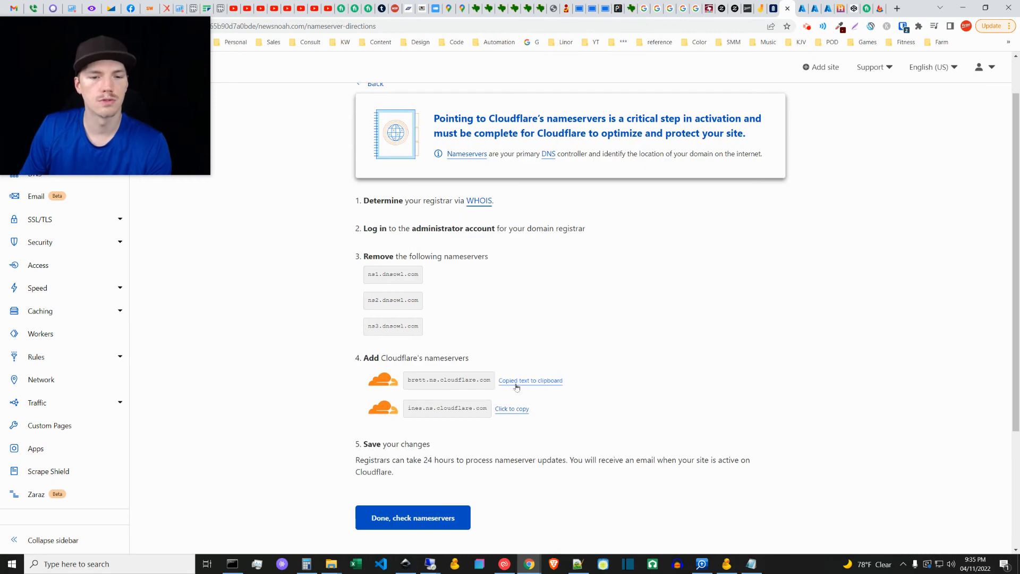
click(772, 8)
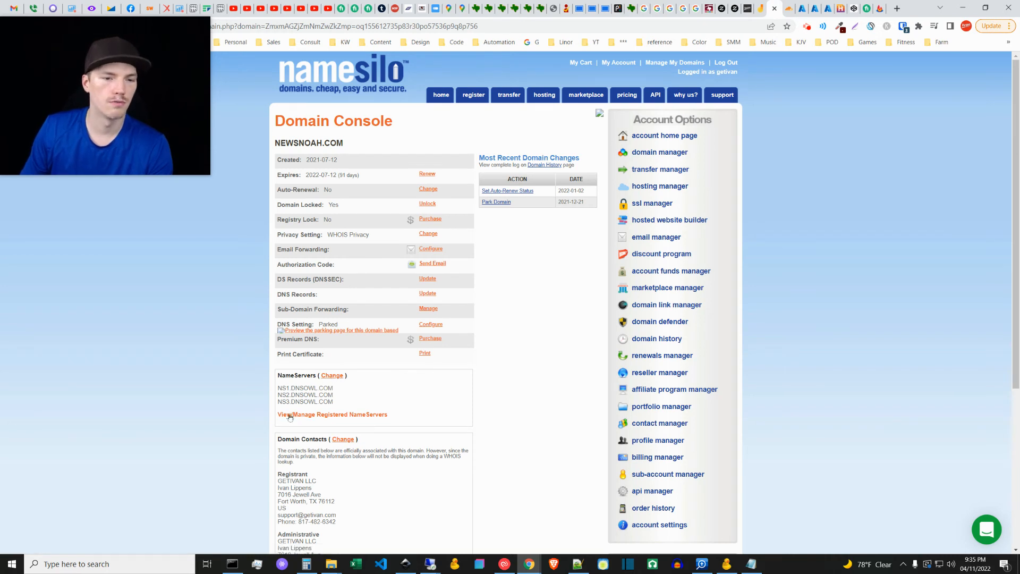
click(336, 376)
triple_click(418, 350)
key(ctrl+v)
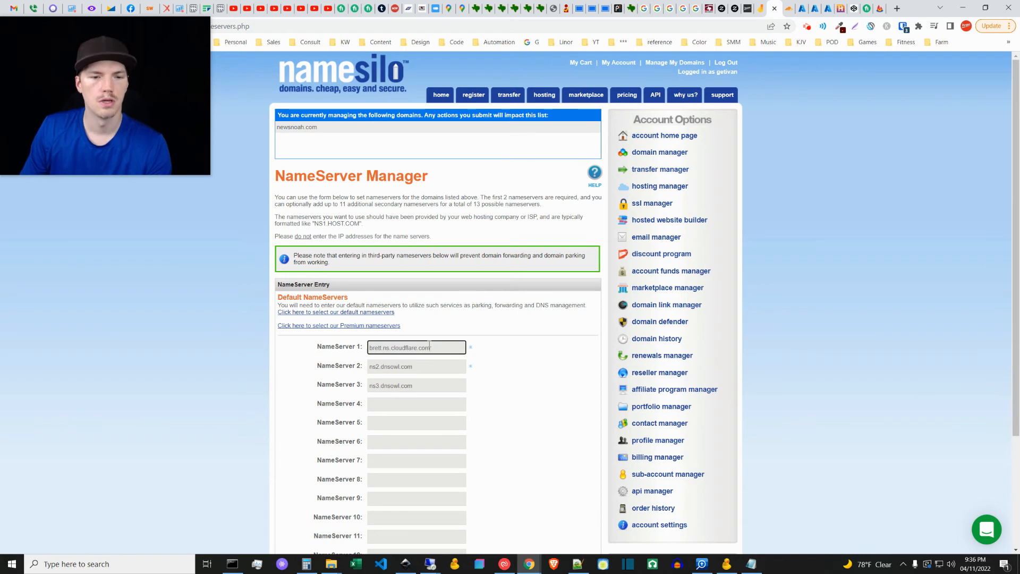
Step: Copy Cloudflare's second nameserver, ines.ns.cloudflare.com, and enter it as NameServer 2 in NameSilo
click(787, 8)
click(512, 409)
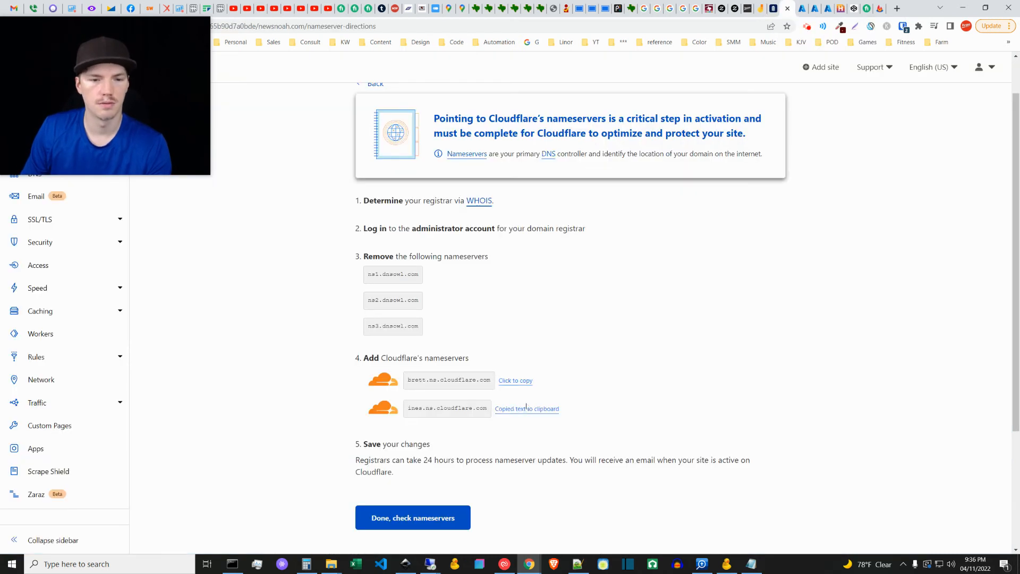
click(773, 8)
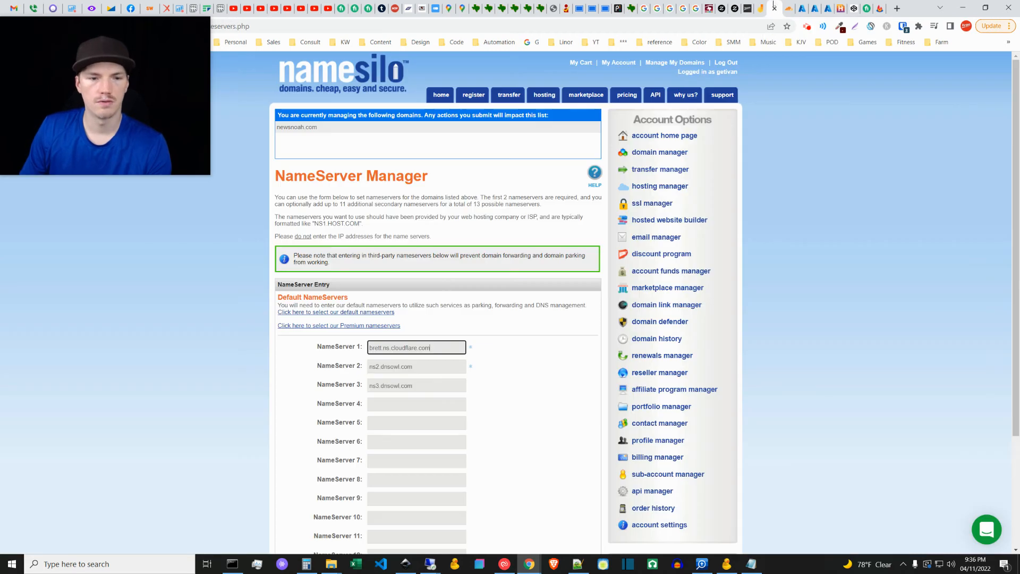
click(420, 368)
key(ctrl+a)
key(ctrl+v)
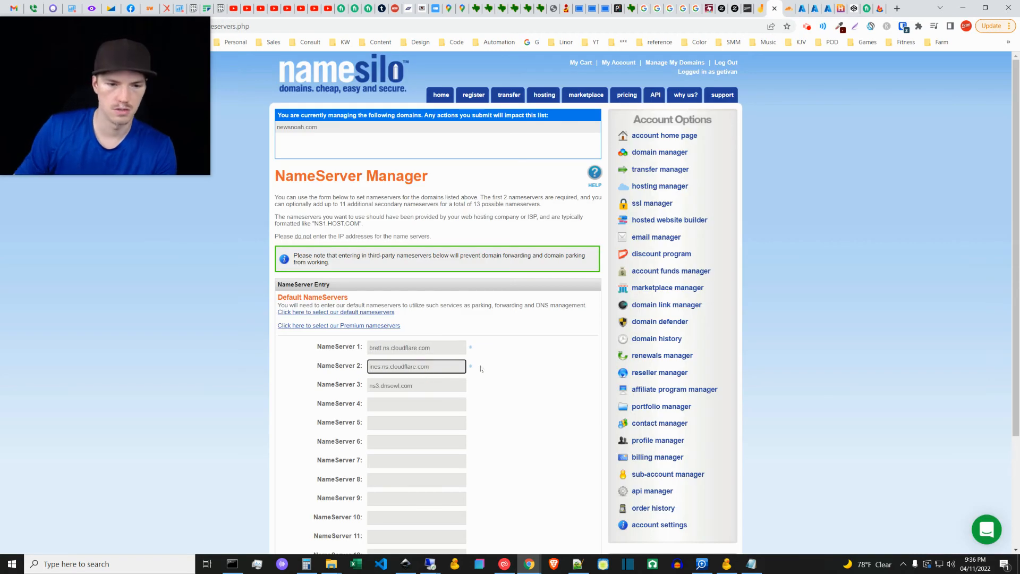
Step: Clear the NameServer 3 entry and submit the nameserver changes for newsnoah.com
triple_click(437, 387)
key(BackSpace)
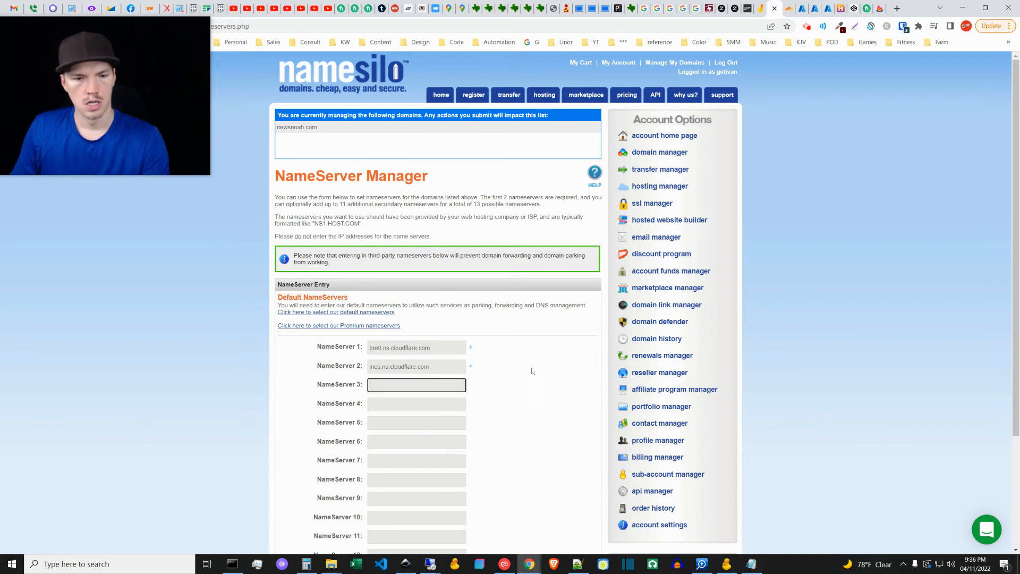
click(534, 372)
scroll(531, 394, down, 3)
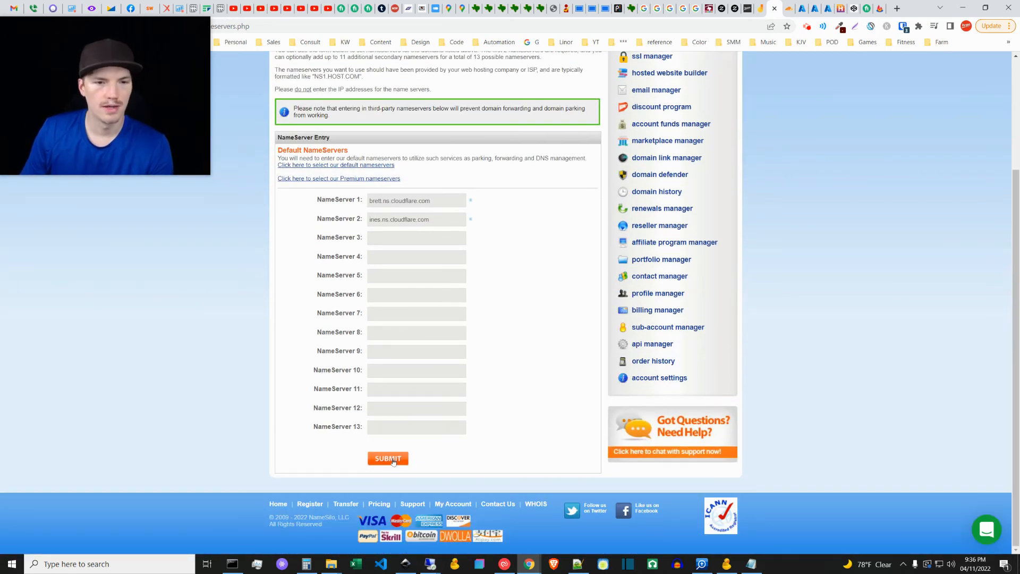
click(393, 460)
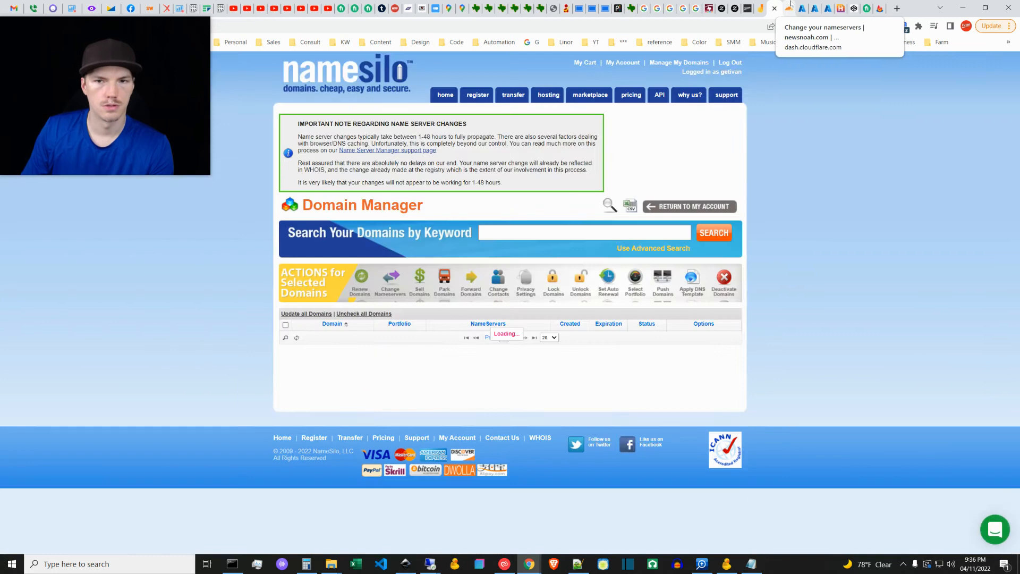
Step: Switch to Cloudflare and save the security settings with Automatic HTTPS Rewrites and Always Use HTTPS turned on
click(790, 6)
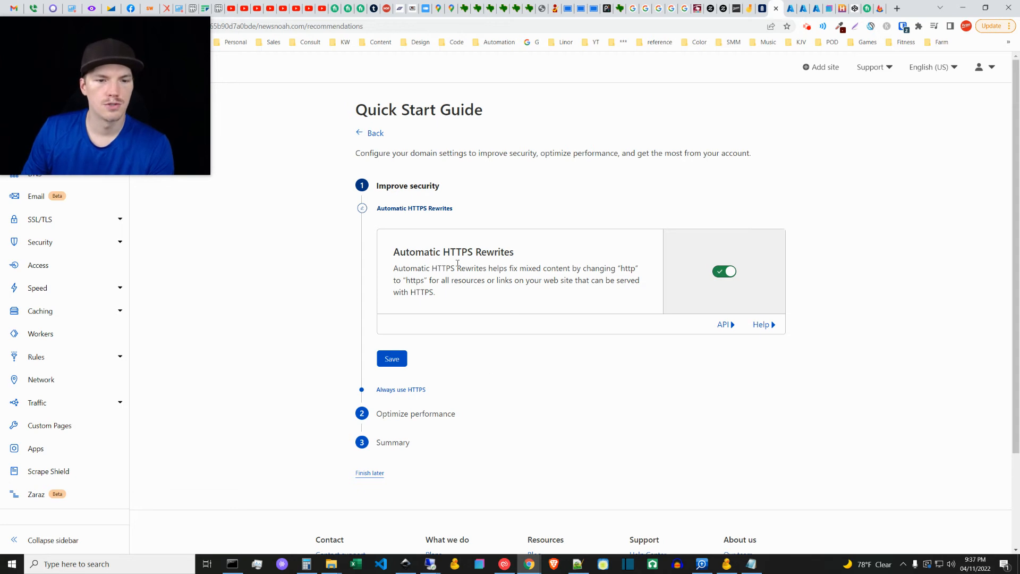
click(391, 359)
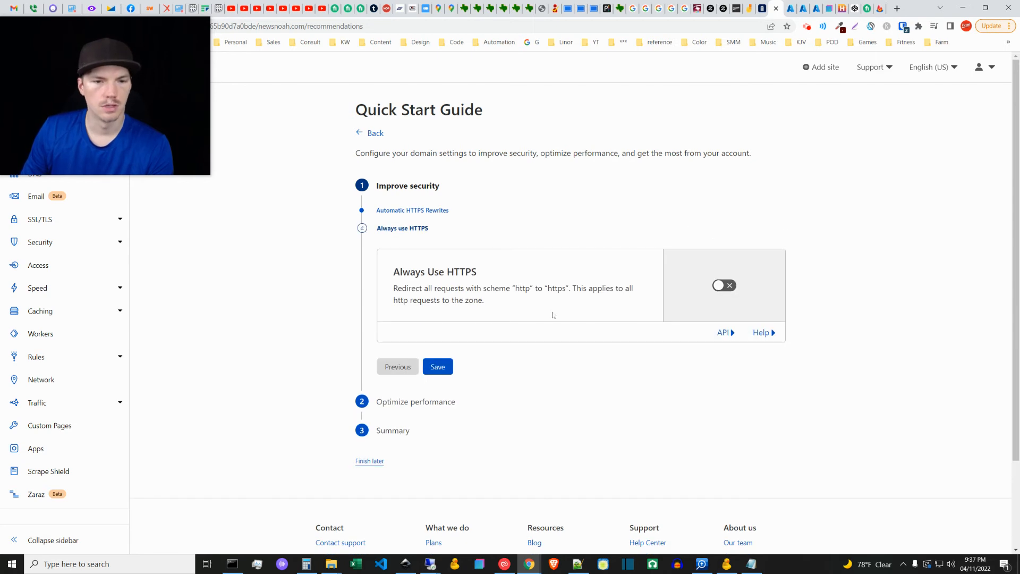
click(720, 286)
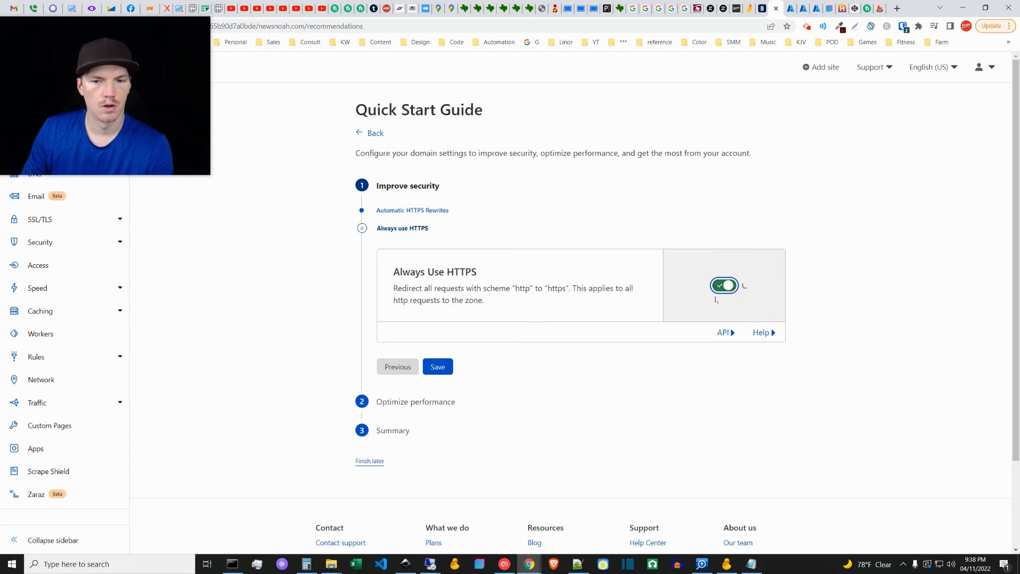
click(439, 386)
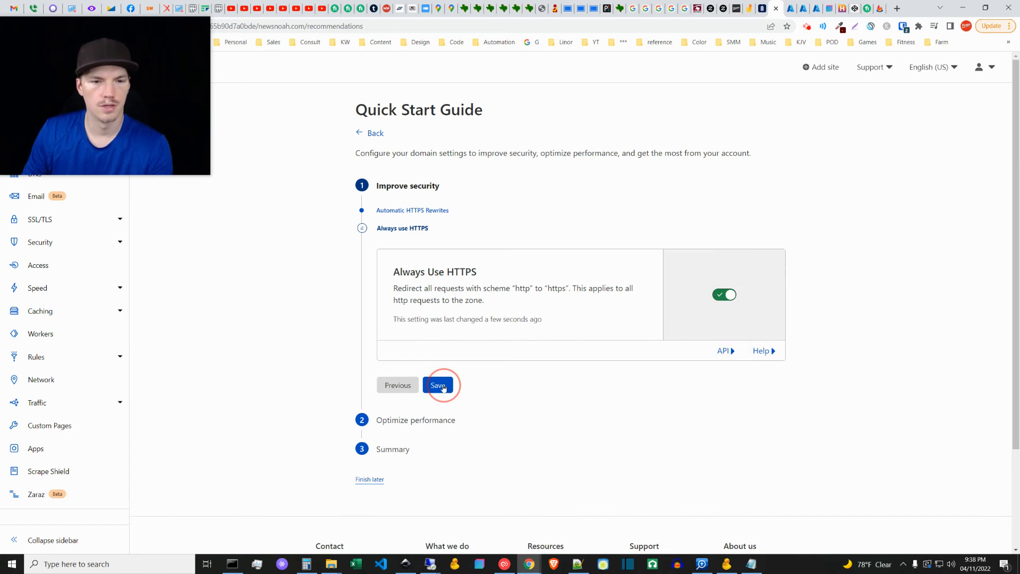
click(435, 389)
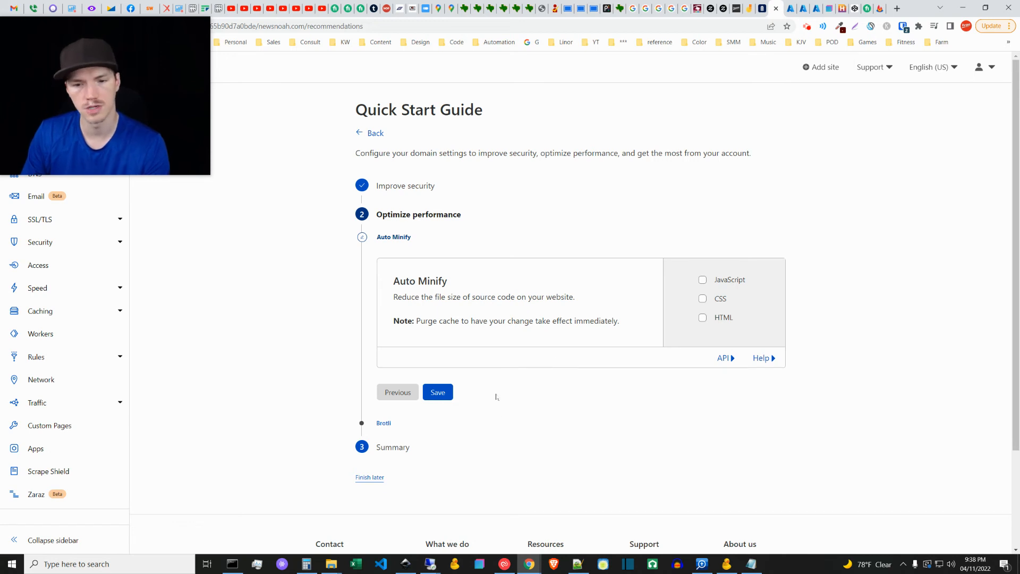
Step: Save the performance settings with no Auto Minify options and Brotli on, and finish the Quick Start Guide
click(439, 393)
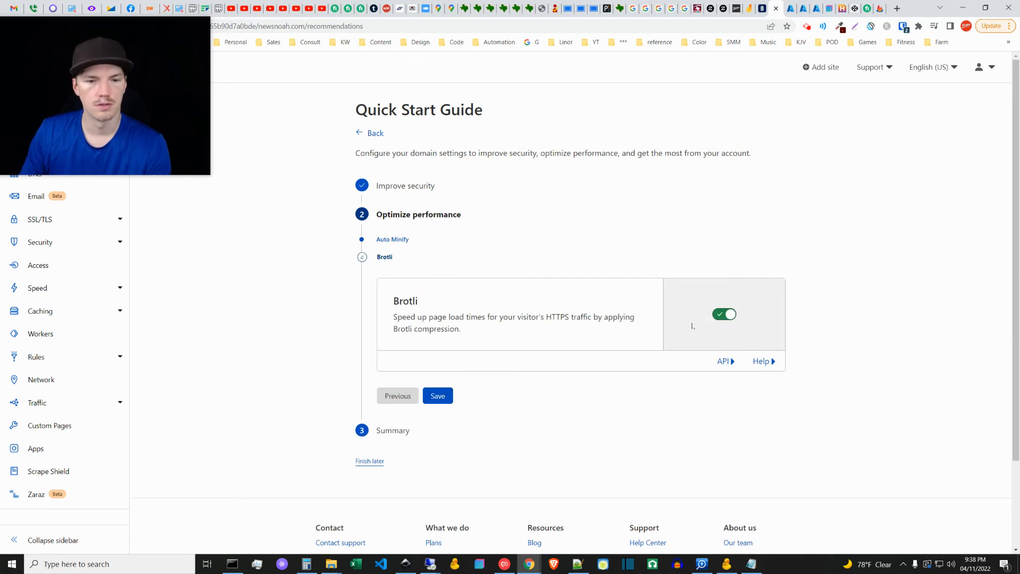
click(444, 394)
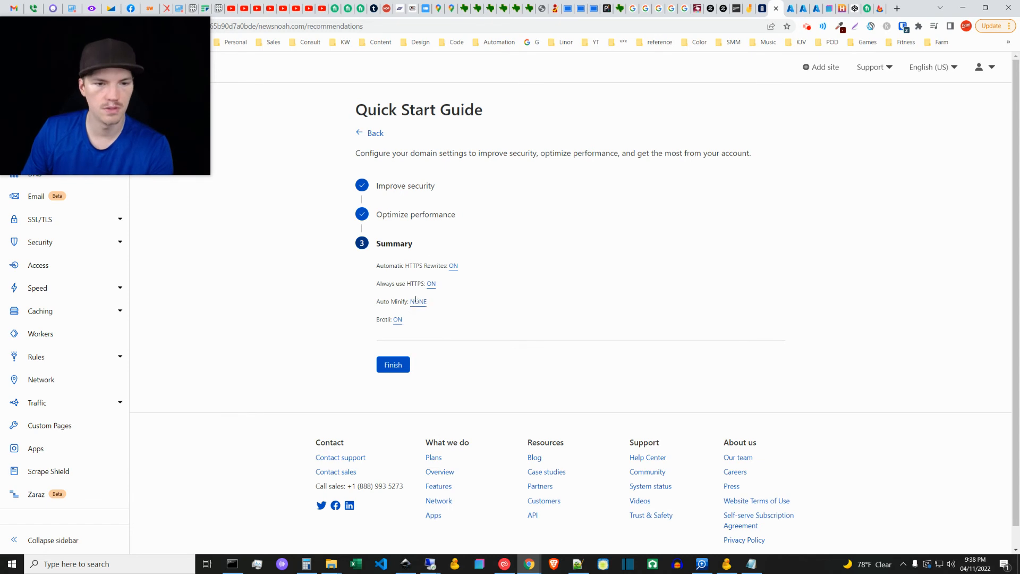
click(402, 366)
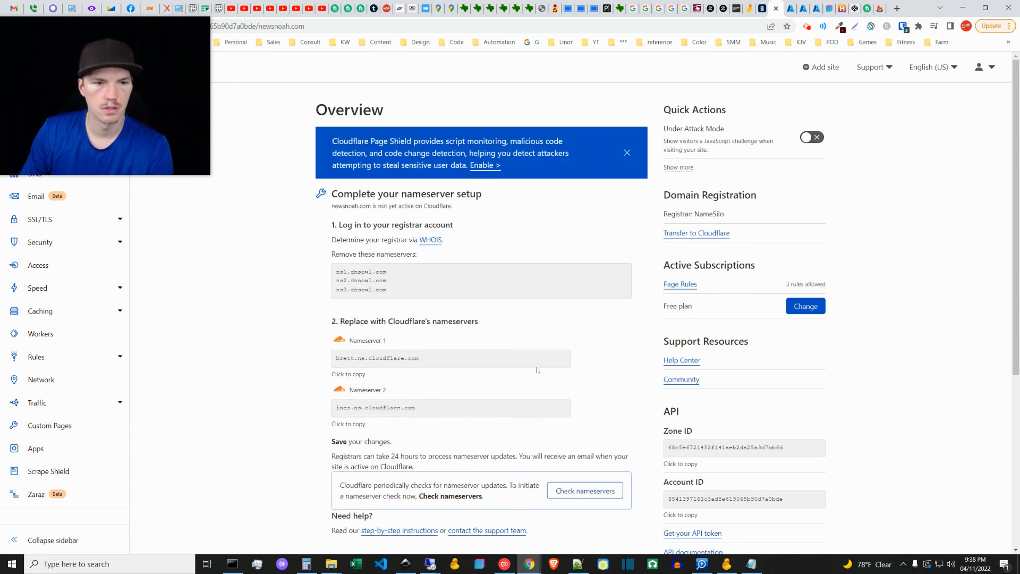
Step: Request a nameserver check for newsnoah.com and reload the overview page to update its status
scroll(541, 362, down, 7)
scroll(514, 374, up, 7)
scroll(448, 410, down, 7)
scroll(460, 398, up, 7)
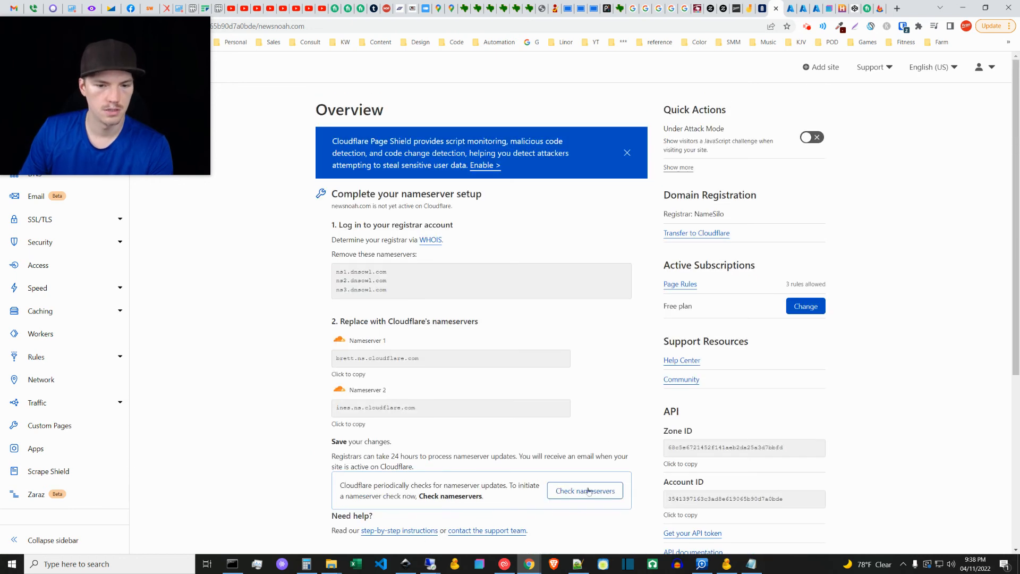
click(583, 491)
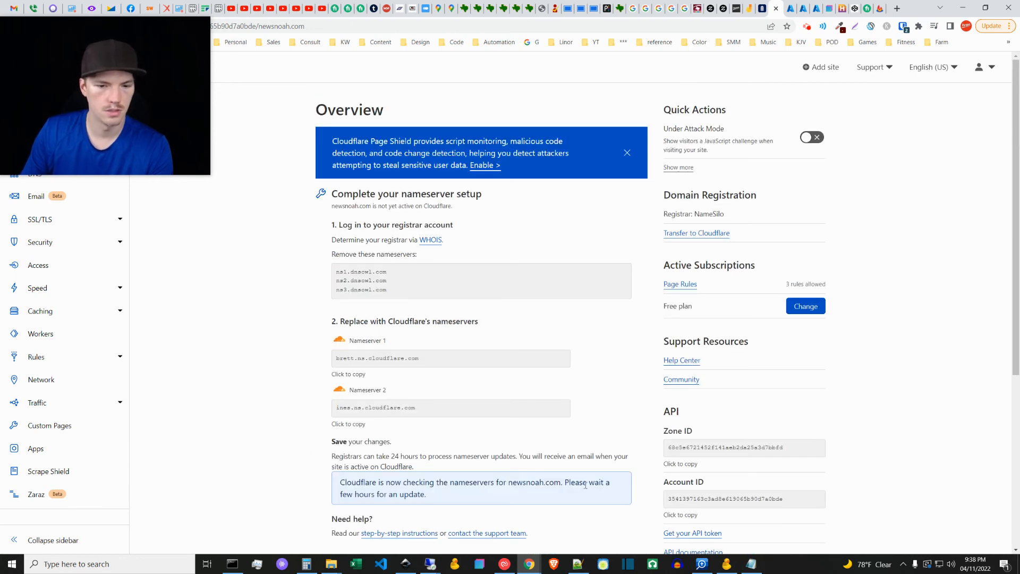
scroll(643, 367, down, 1)
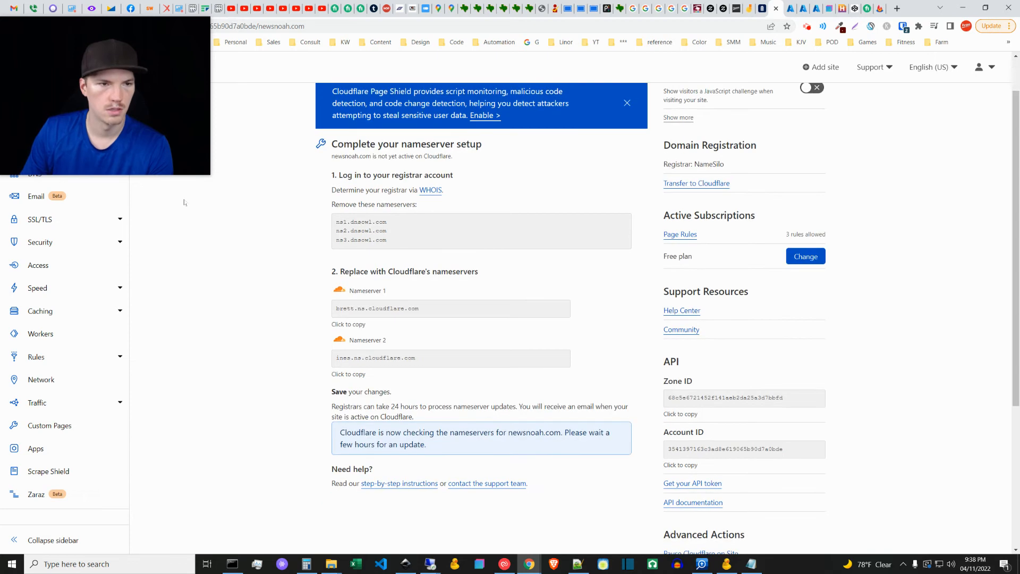
click(41, 29)
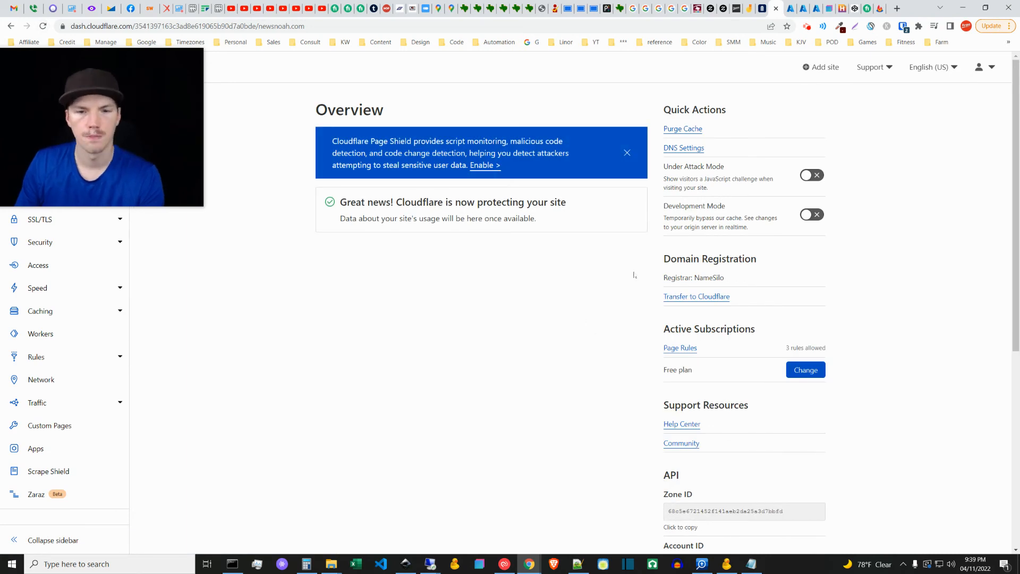
Step: Dismiss the Page Shield banner and open the DNS management page for newsnoah.com
click(628, 155)
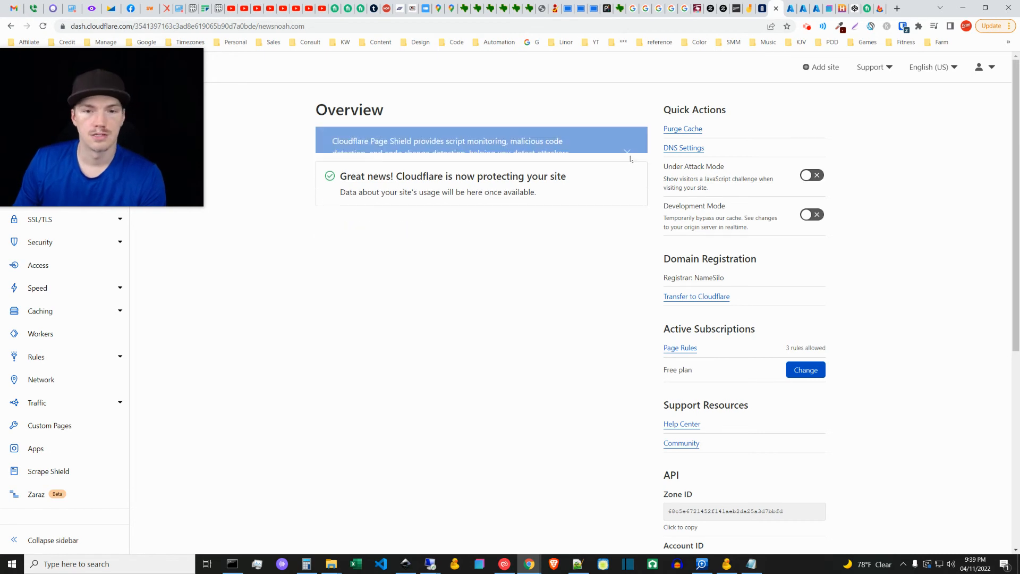
drag(195, 116, 268, 133)
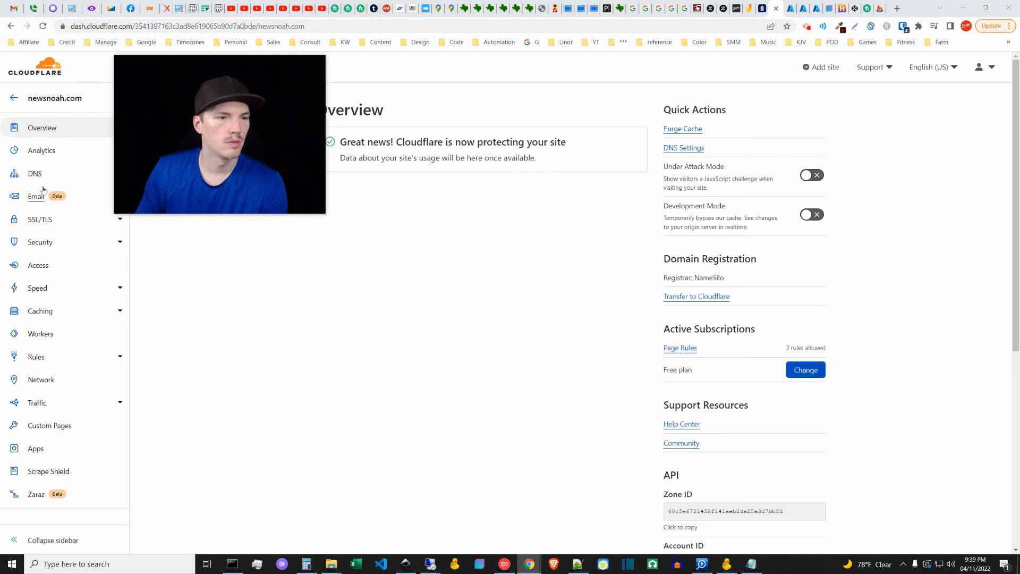
click(34, 174)
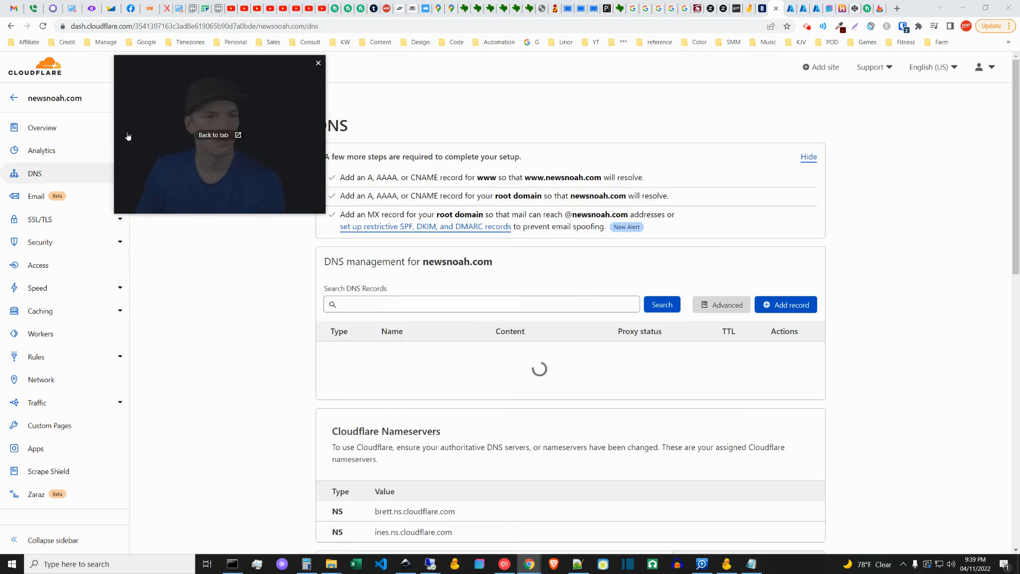
Step: Switch to the Microsoft Azure portal's service list and open the form for creating a storage account
drag(245, 122, 132, 120)
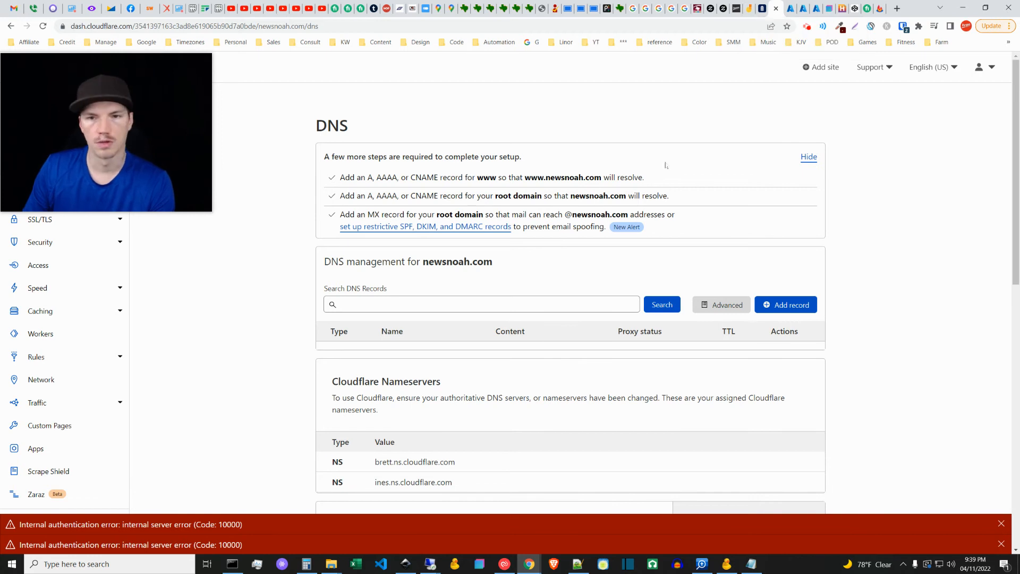
click(749, 6)
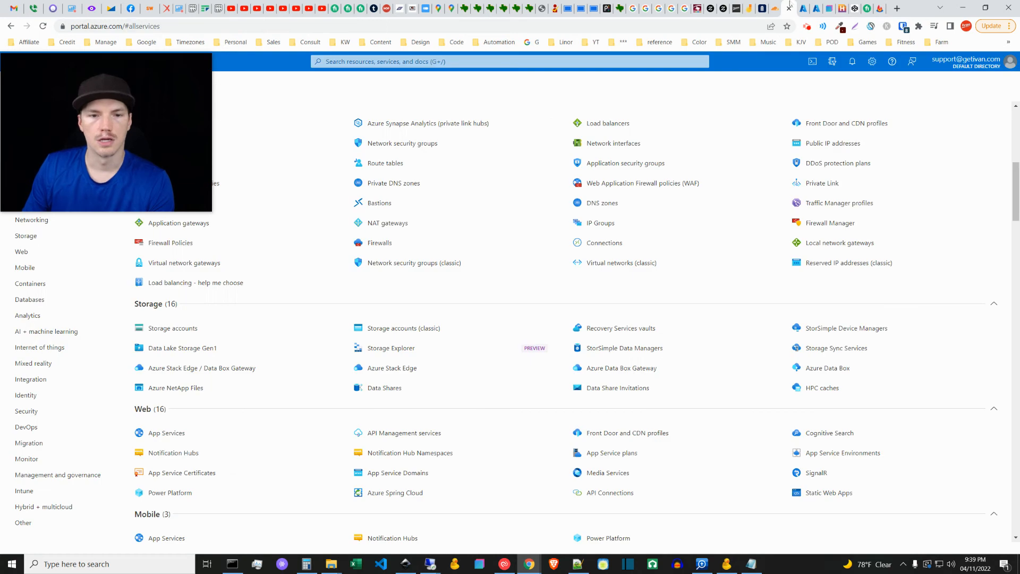
click(790, 6)
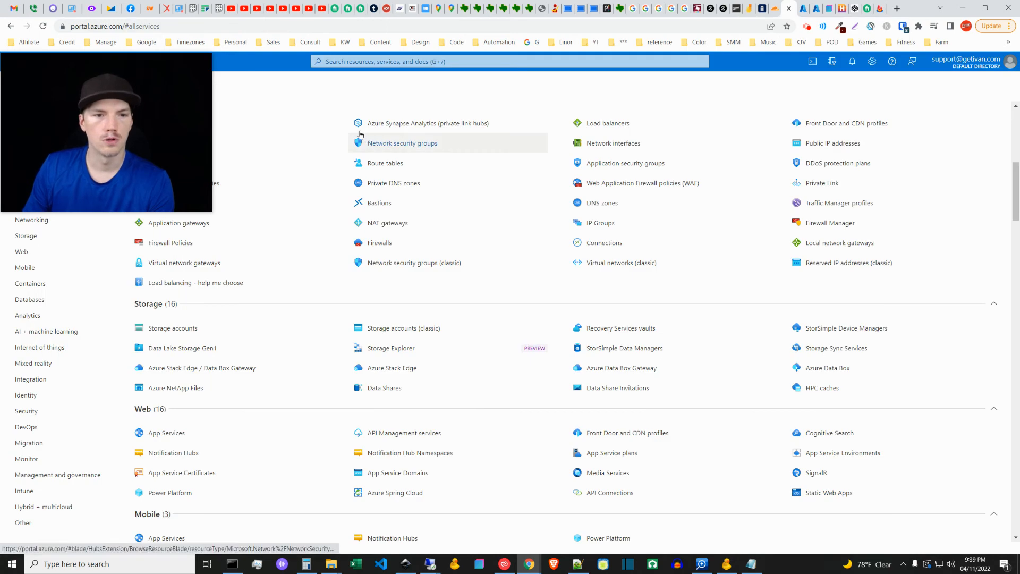
mouse_move(163, 140)
mouse_move(157, 167)
mouse_down()
mouse_move(157, 240)
mouse_move(162, 175)
mouse_move(149, 164)
mouse_up()
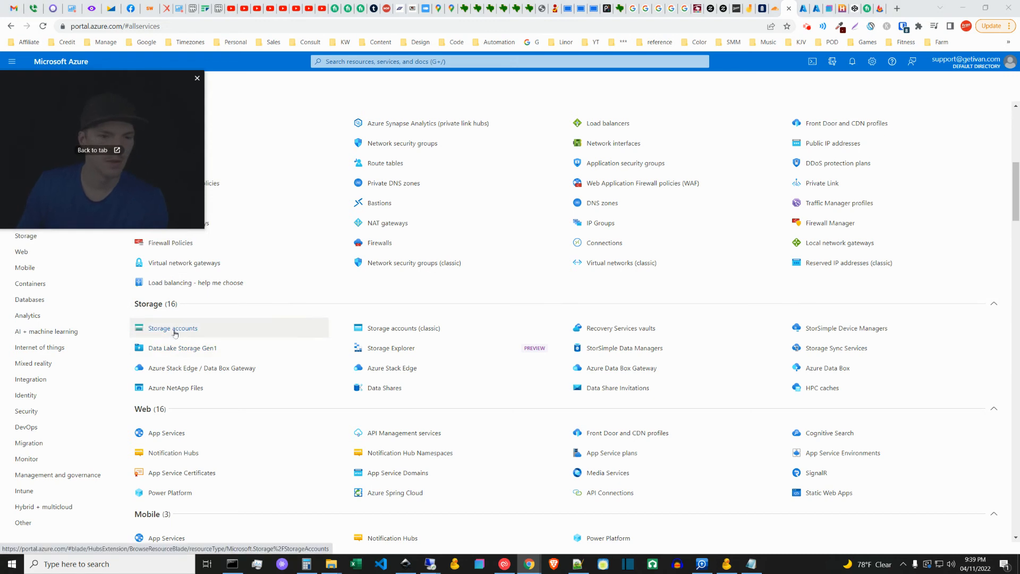
mouse_move(175, 333)
click(362, 365)
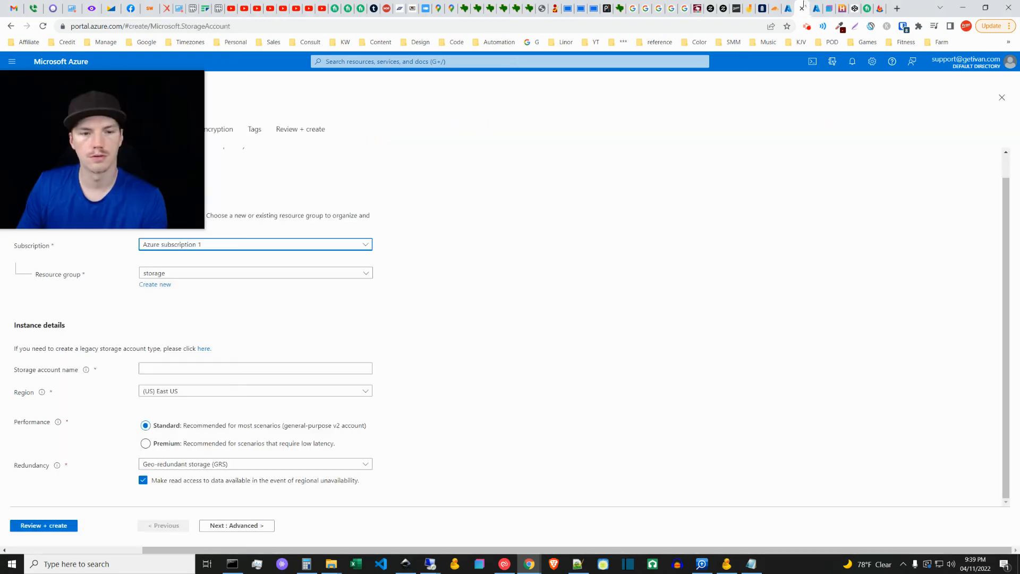
drag(106, 113, 127, 200)
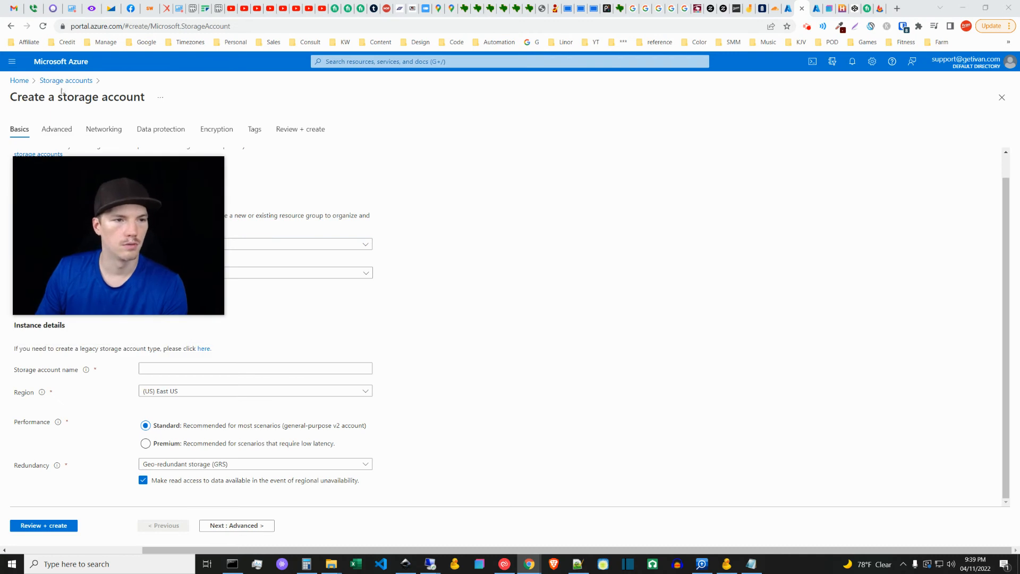
drag(184, 233, 173, 93)
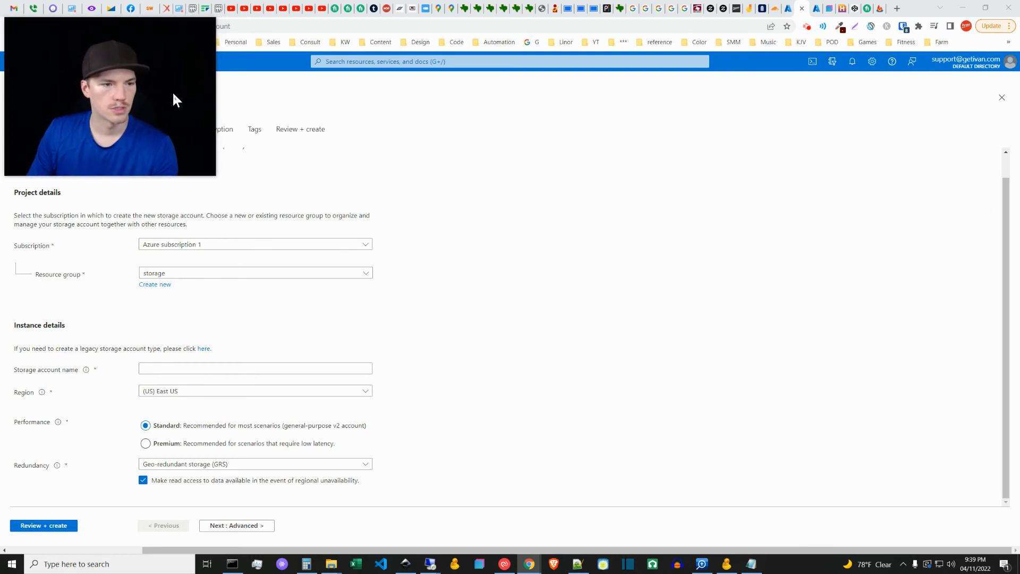
Step: Examine the available subscription and resource group choices for the new storage account
click(260, 245)
click(223, 242)
click(401, 298)
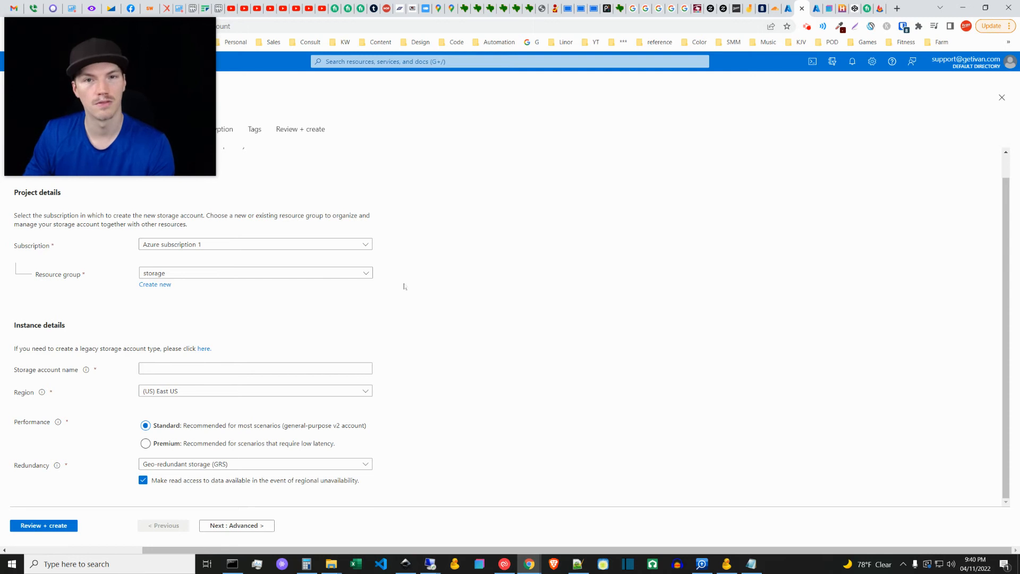
click(171, 275)
click(171, 274)
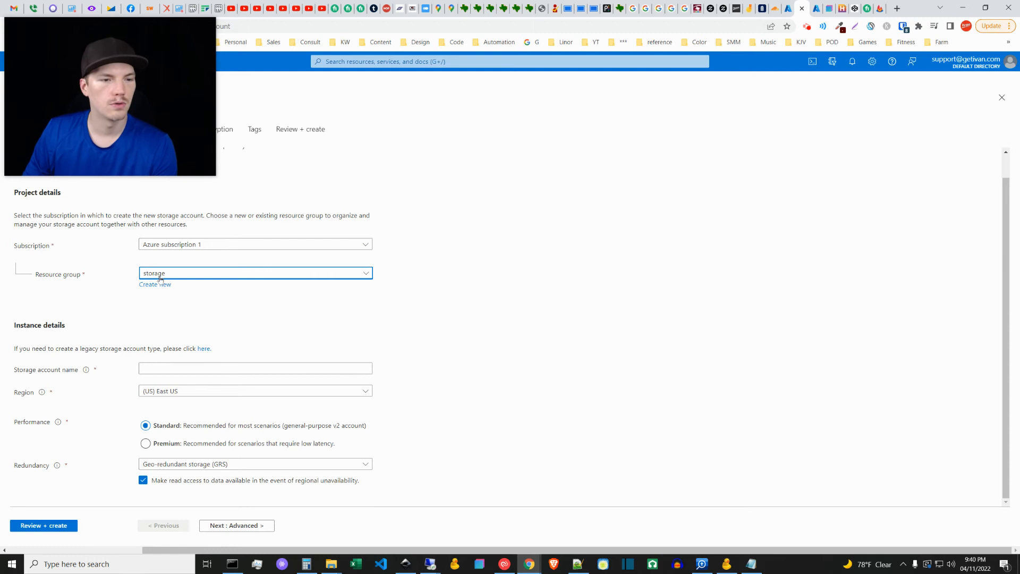
click(176, 274)
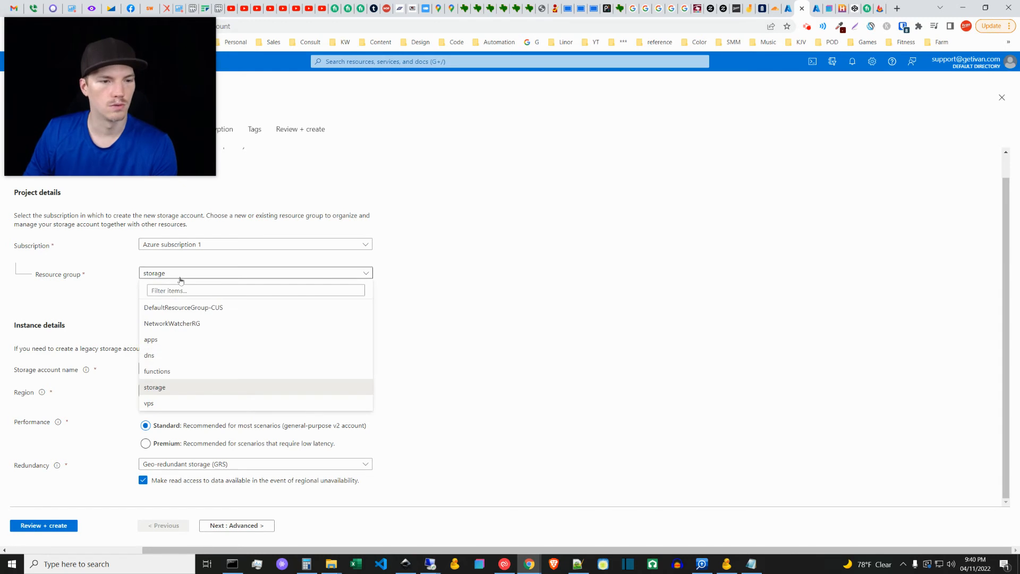
click(179, 274)
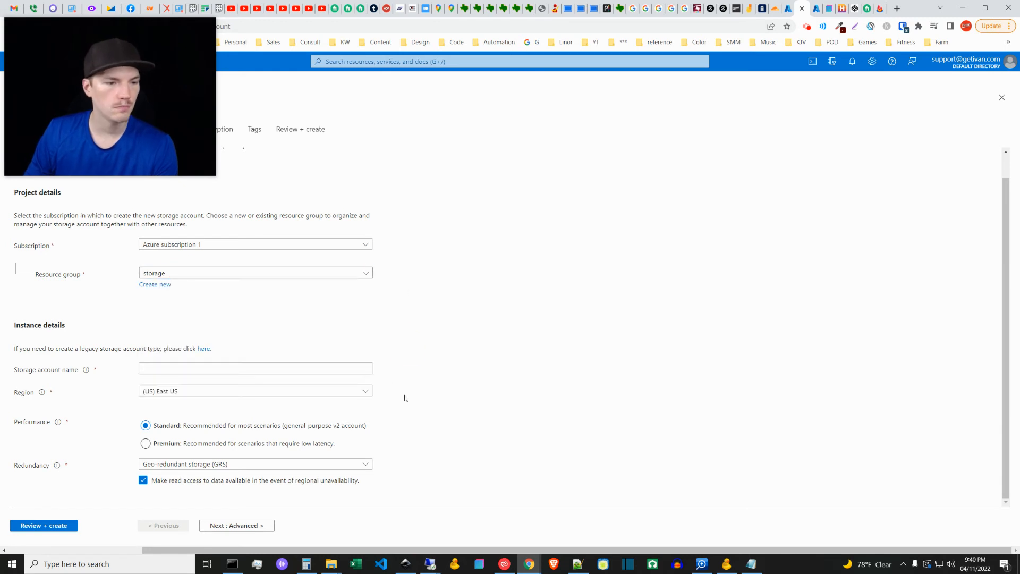
Step: Name the storage account newsnoah and set its region to (US) South Central US
click(223, 371)
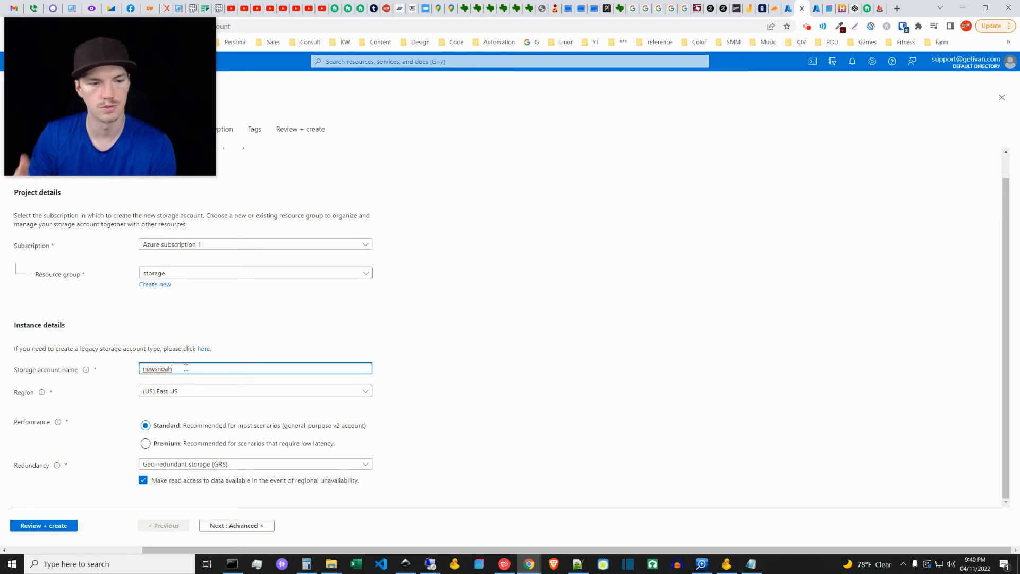
click(479, 374)
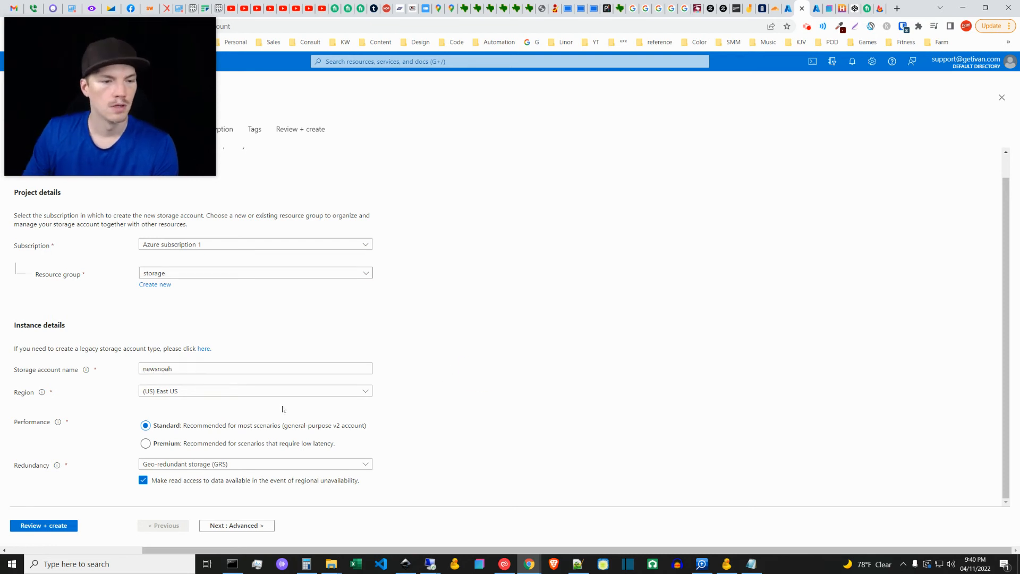
click(179, 389)
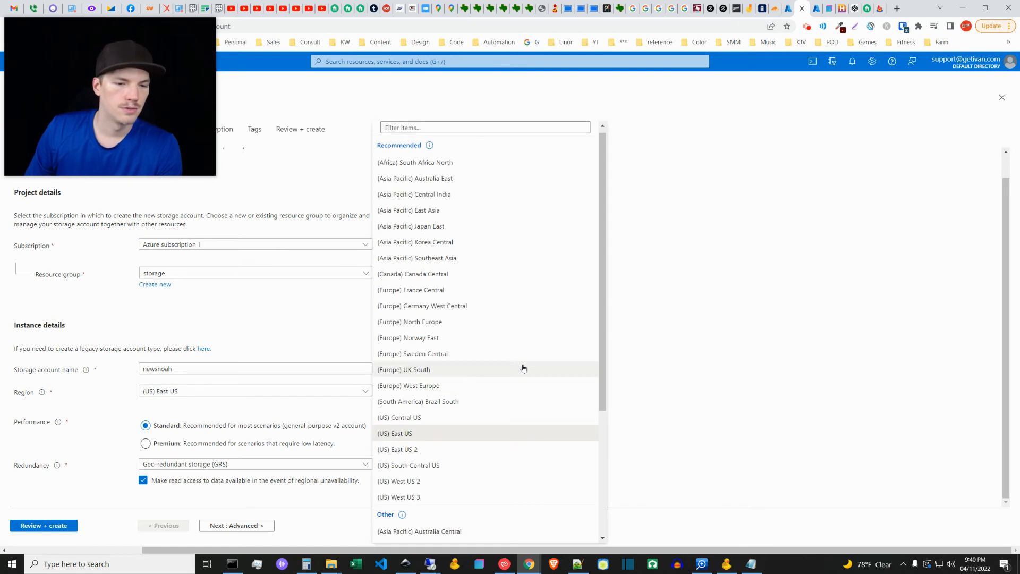
click(440, 466)
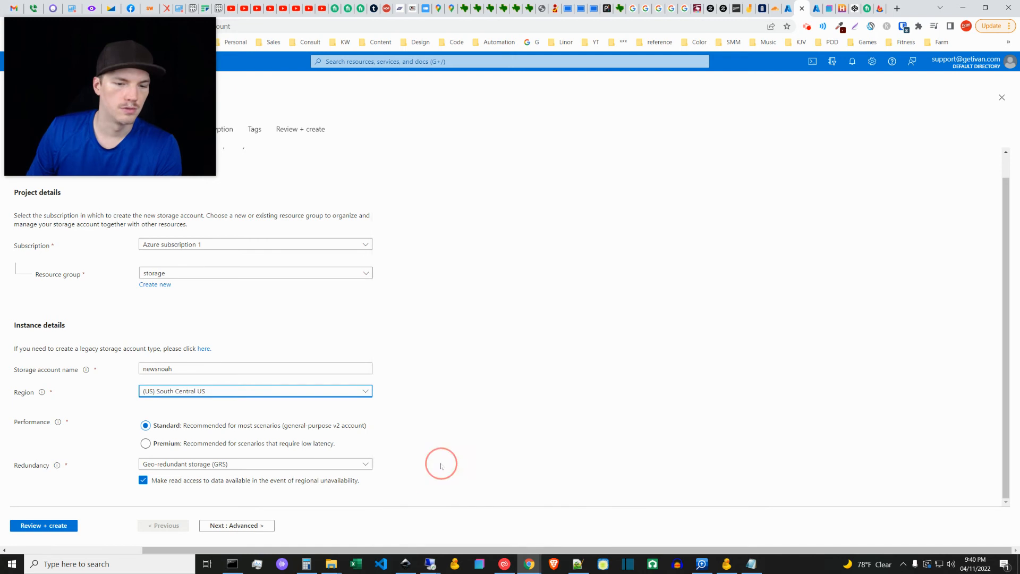
click(461, 410)
click(175, 392)
click(652, 328)
click(454, 390)
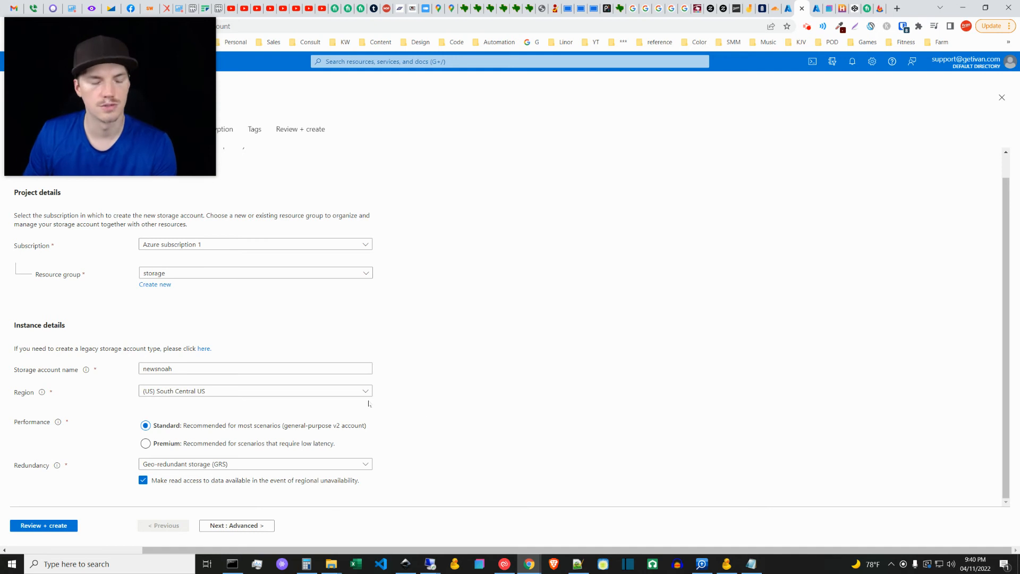
Step: Set the storage account's redundancy to Zone-redundant storage (ZRS)
click(176, 465)
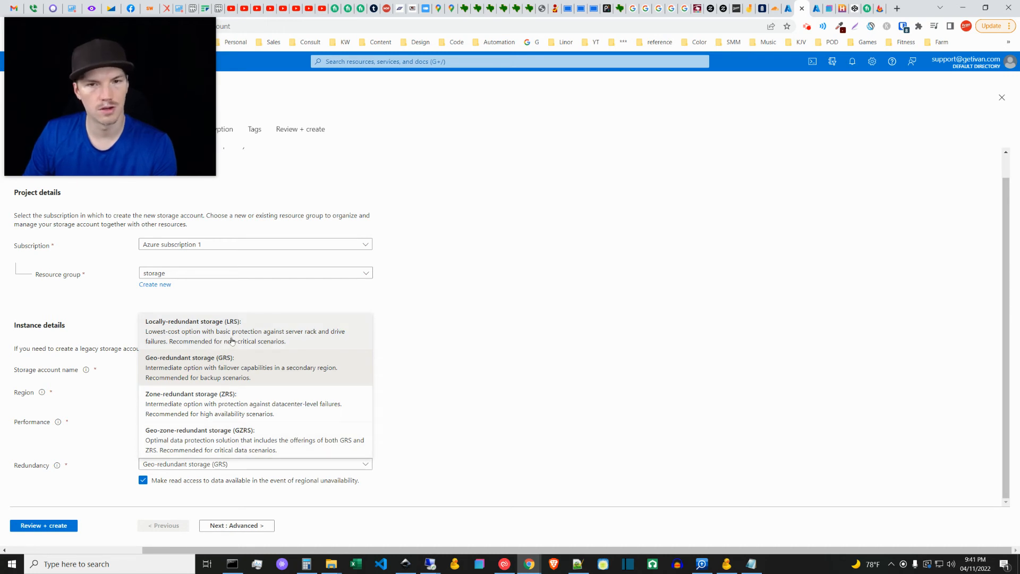
click(209, 399)
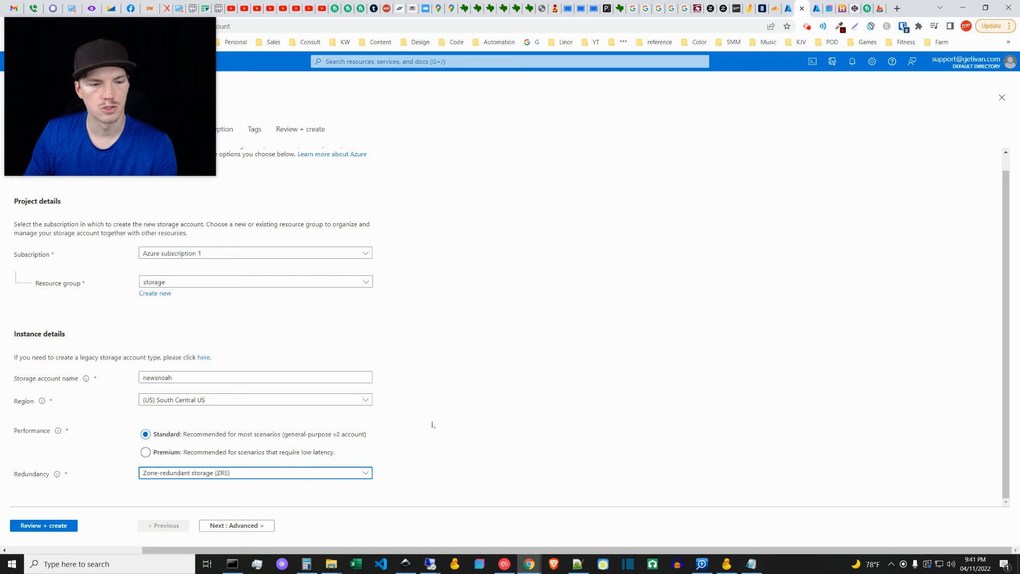
click(213, 473)
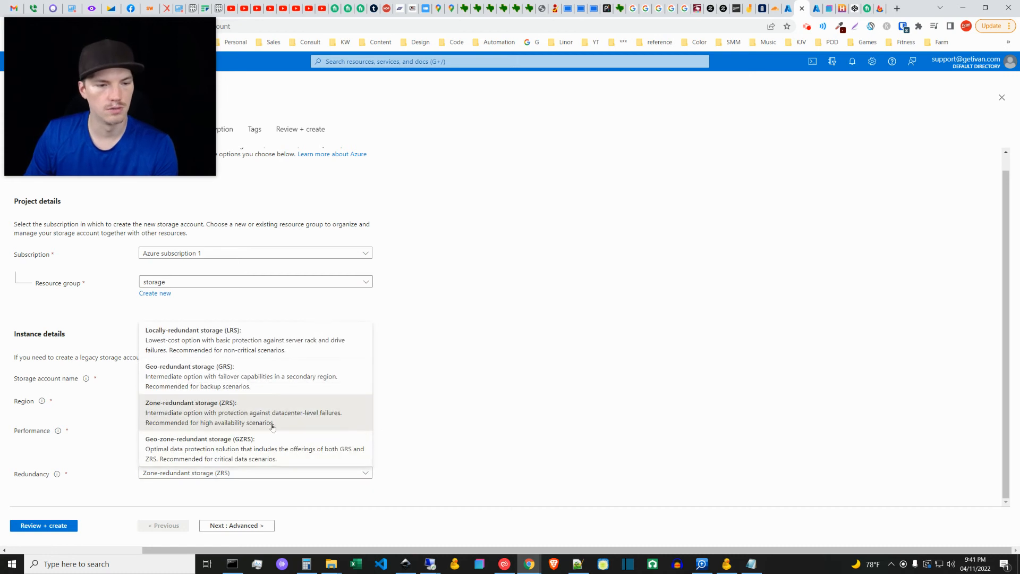
click(383, 446)
click(468, 433)
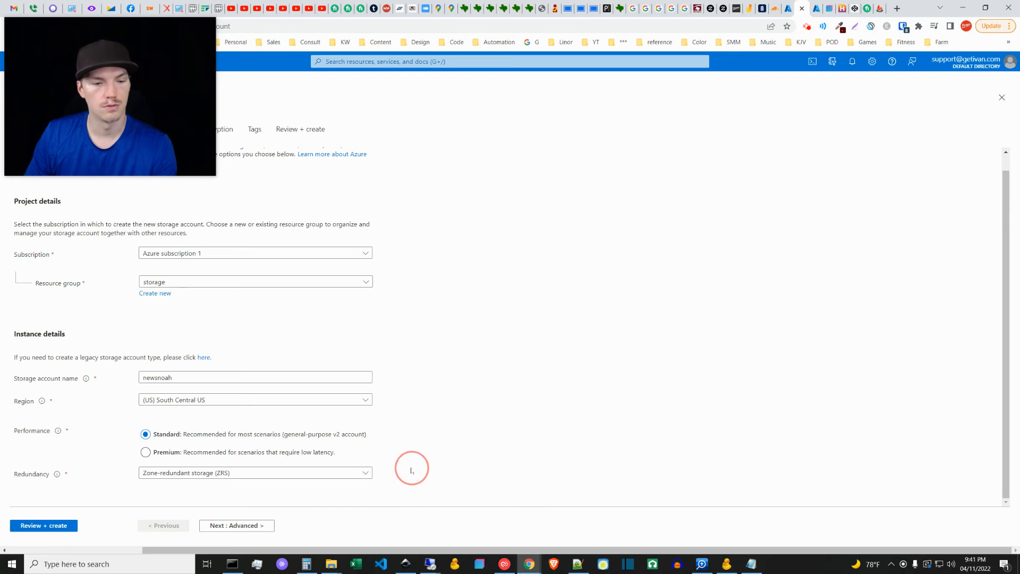
Step: Examine the new storage account's Advanced, Networking and Data protection settings
click(233, 528)
drag(139, 101, 335, 132)
scroll(166, 435, down, 3)
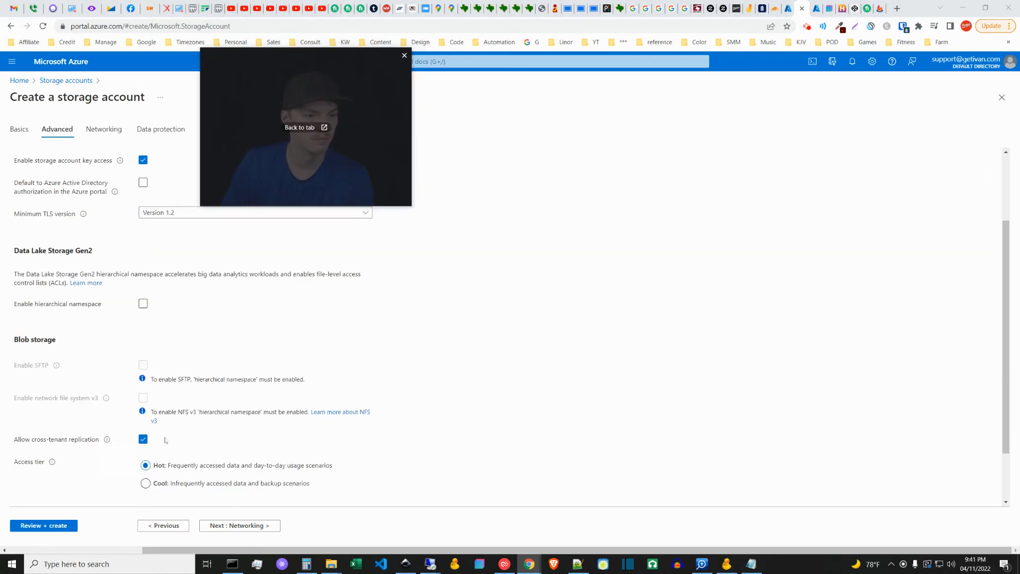
scroll(167, 436, down, 1)
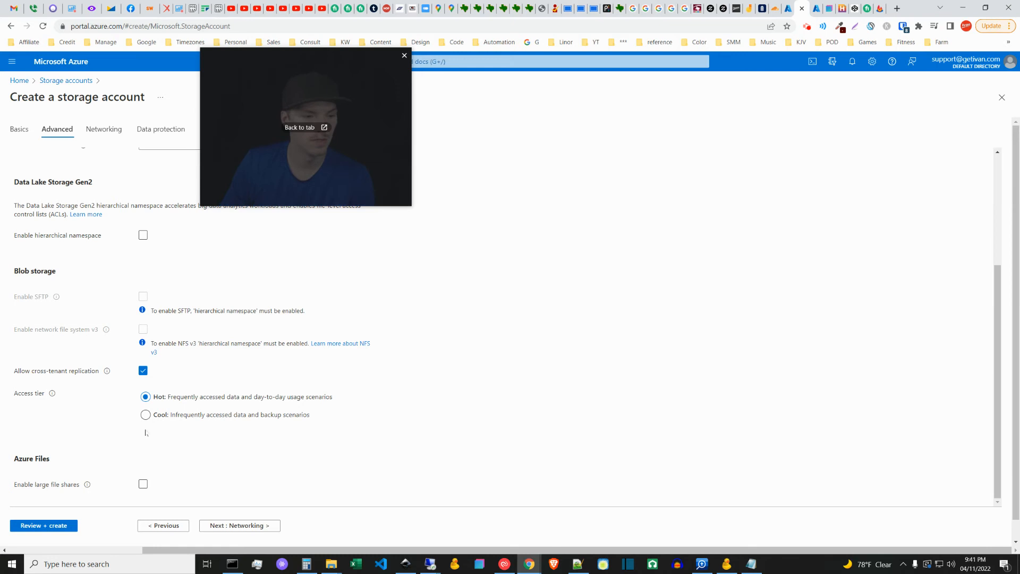
drag(287, 132, 345, 159)
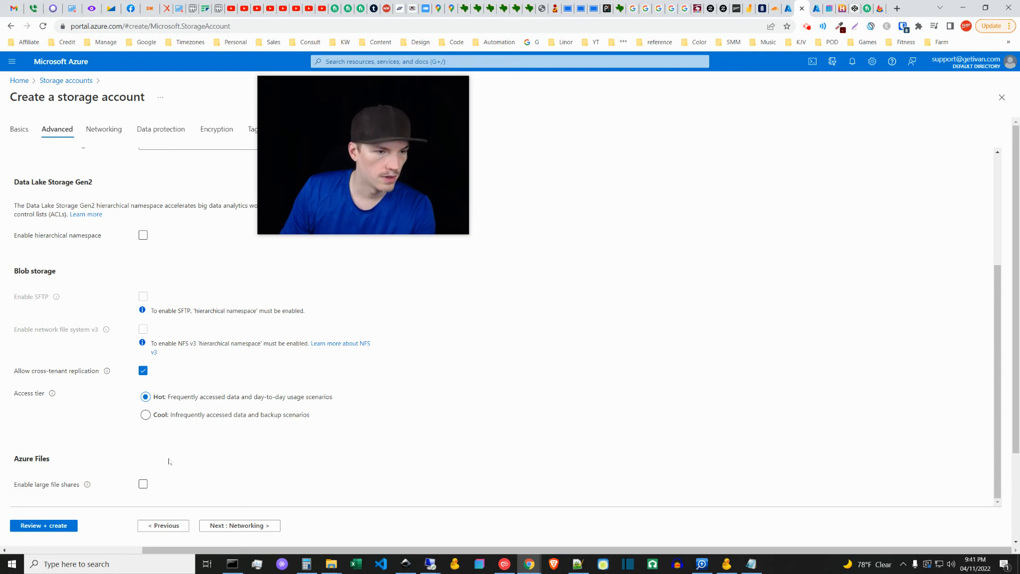
scroll(169, 461, up, 3)
scroll(175, 468, down, 2)
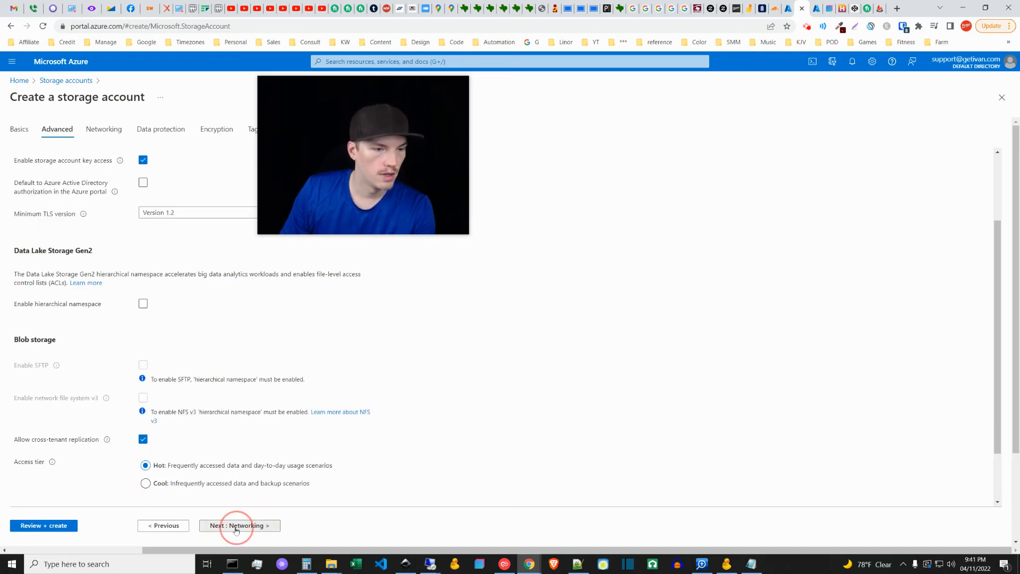
click(236, 526)
click(239, 525)
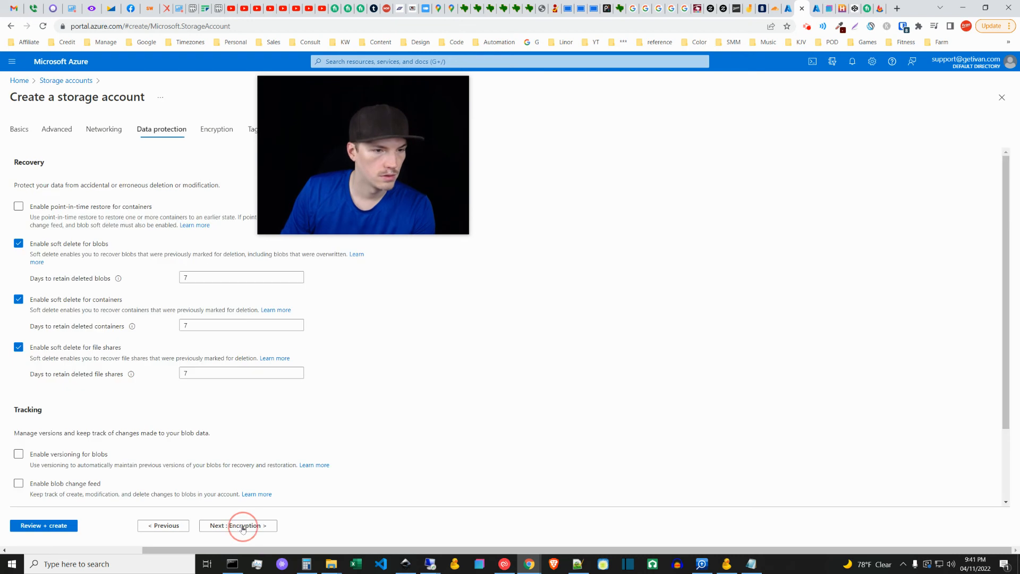
scroll(181, 475, down, 2)
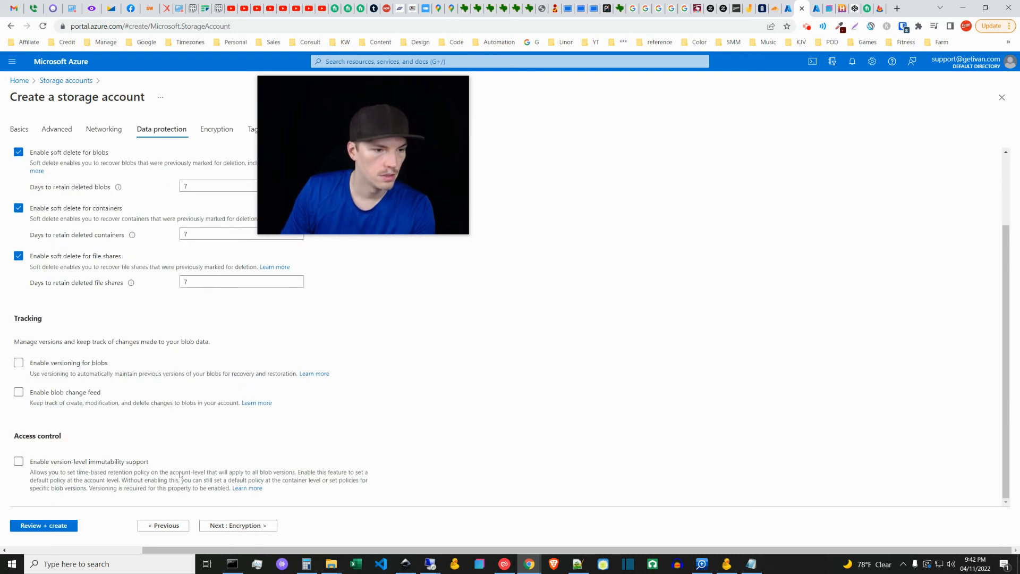
scroll(181, 474, up, 2)
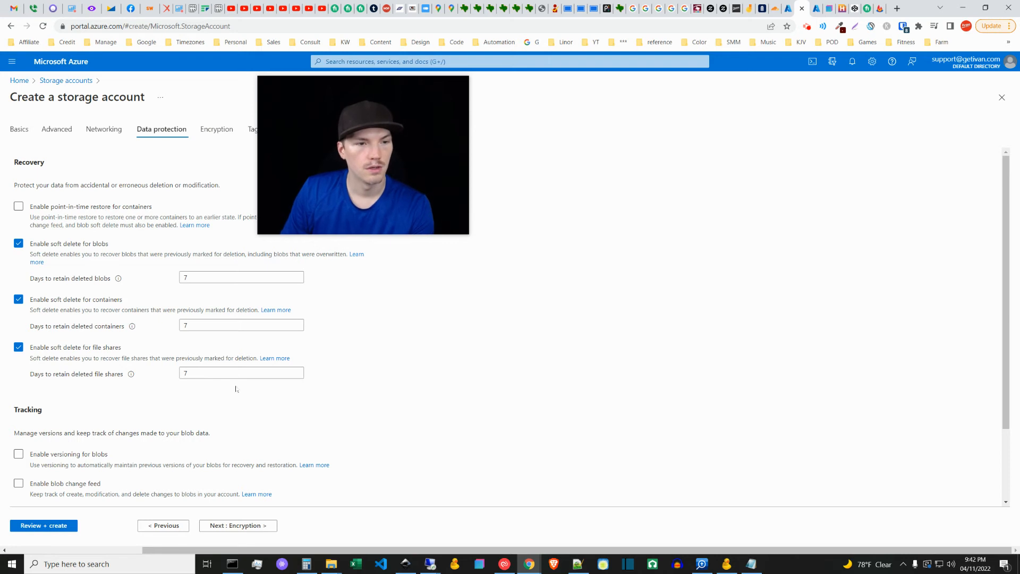
Step: Validate and create the newsnoah storage account, and open the deployed resource's overview
click(43, 526)
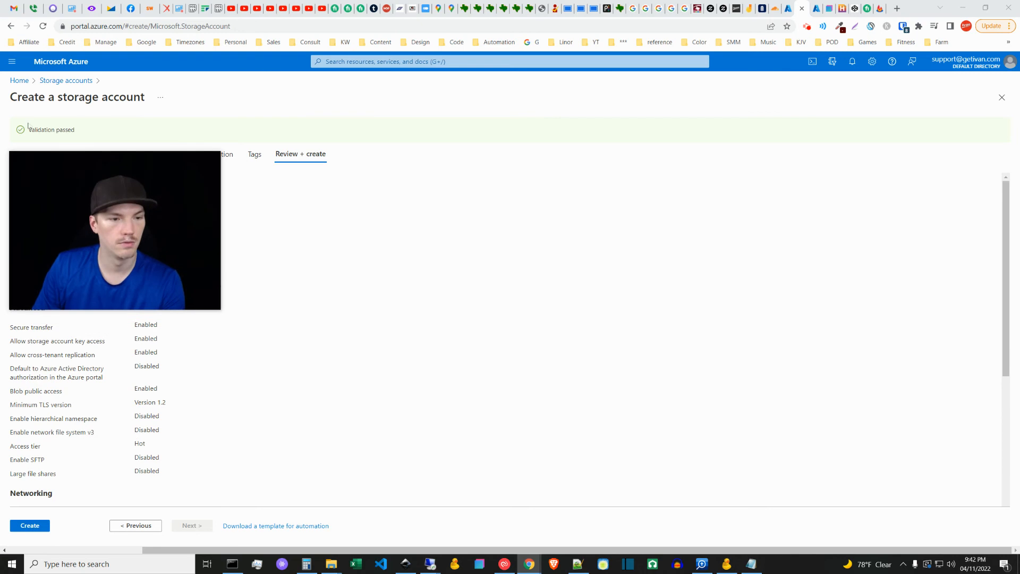
click(30, 525)
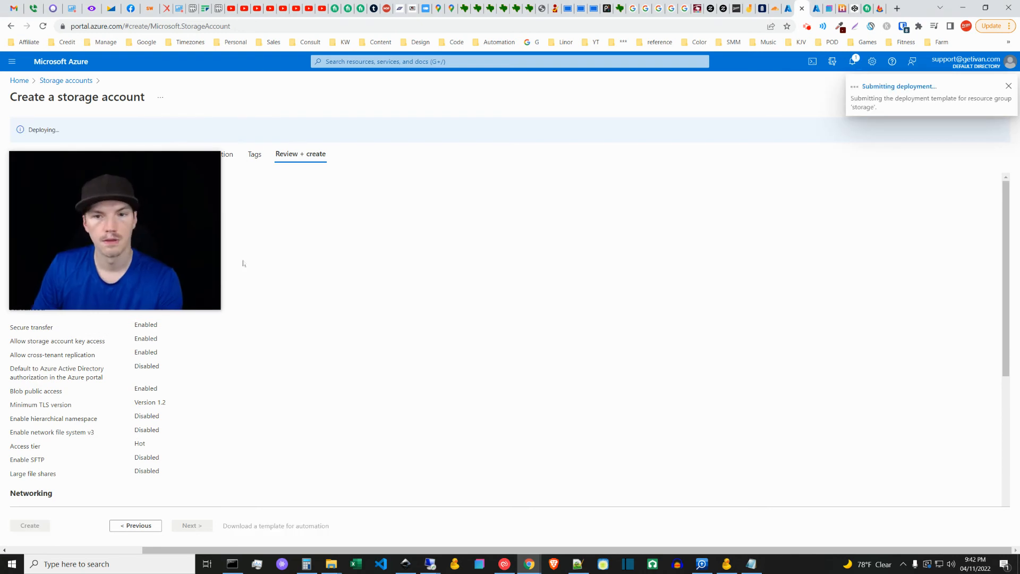
drag(151, 224, 136, 147)
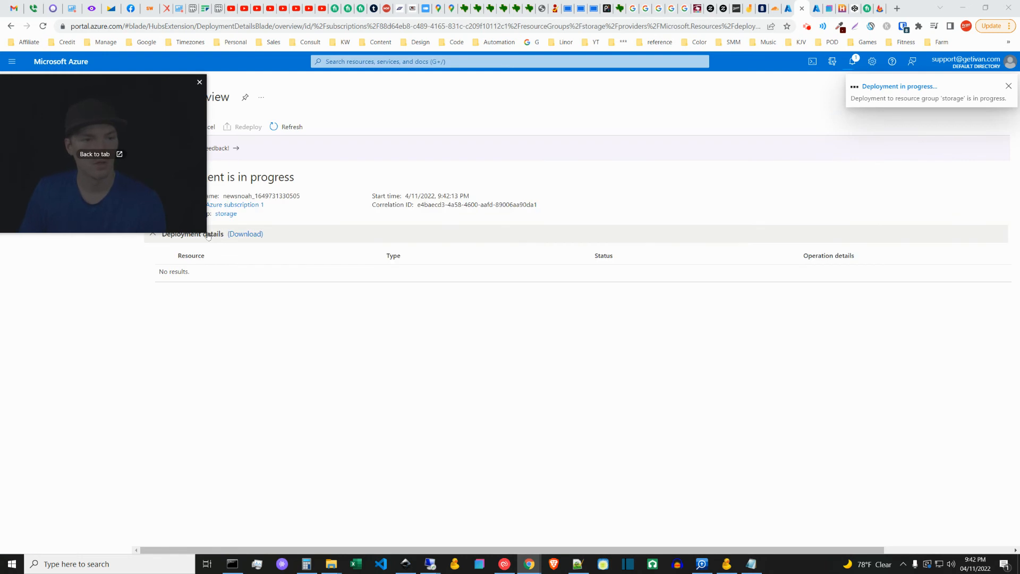
drag(206, 232, 92, 55)
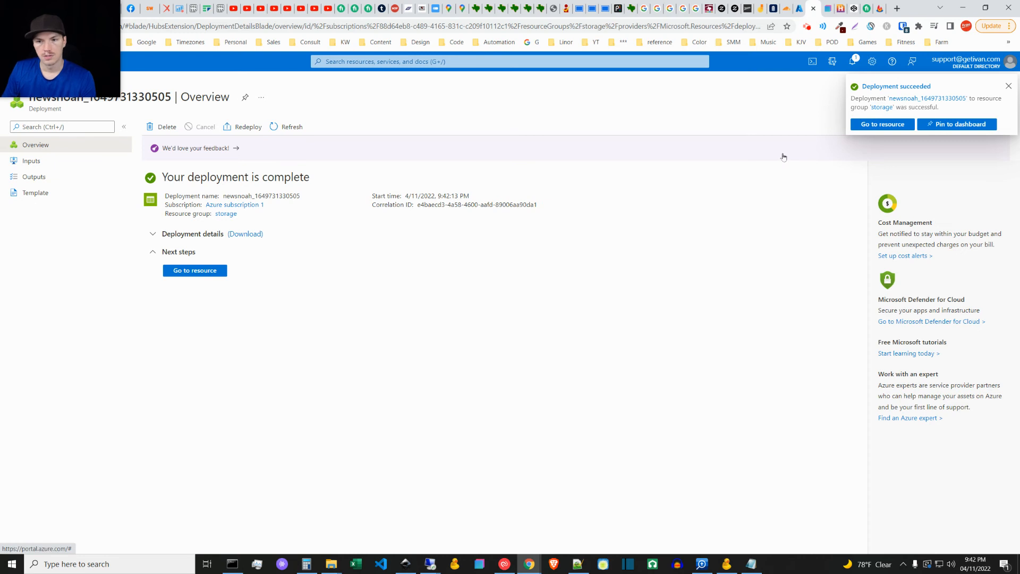
click(865, 124)
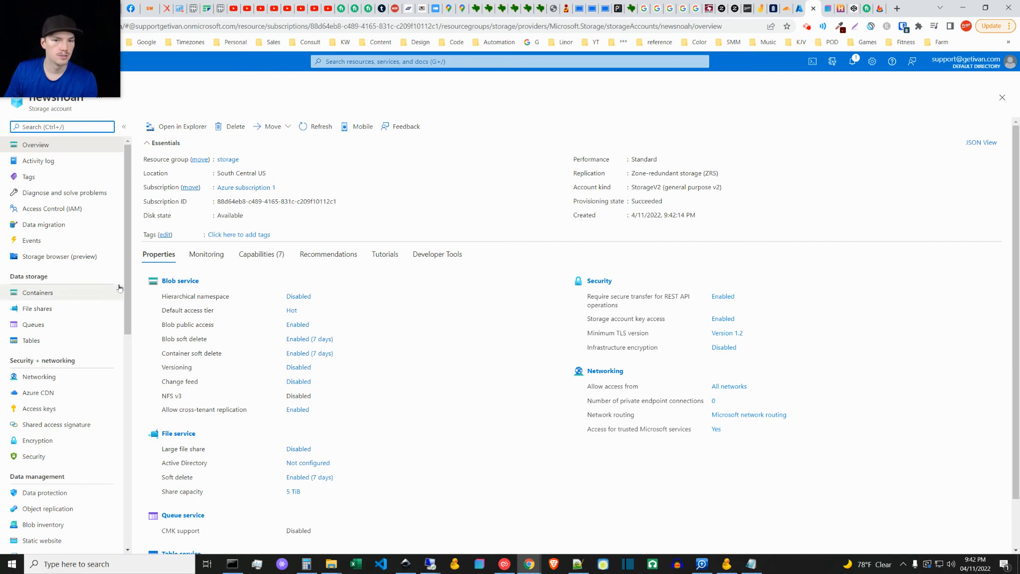
Step: Open the newsnoah storage account's static website settings and enable static website hosting
drag(127, 228, 134, 264)
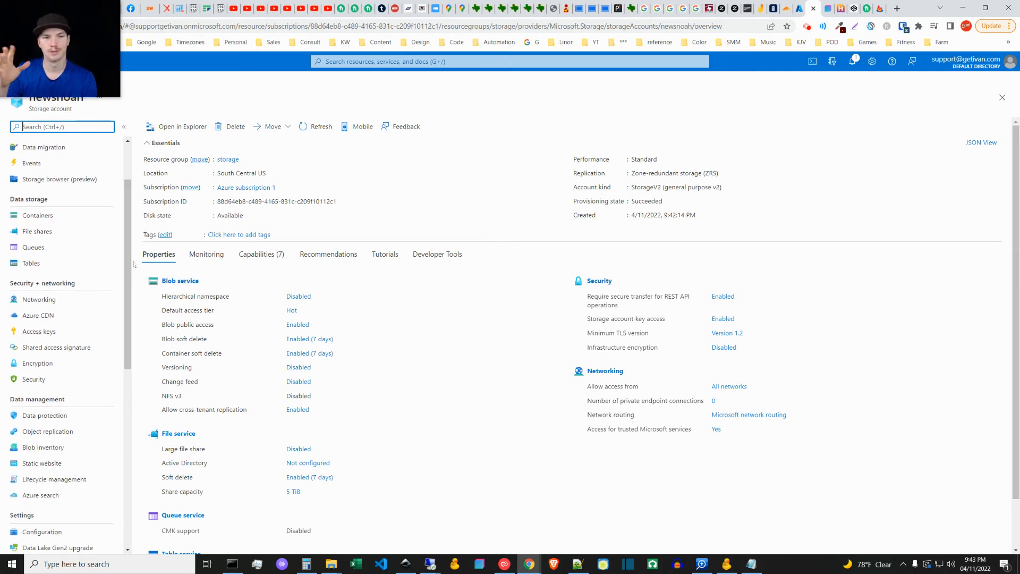
drag(127, 264, 138, 227)
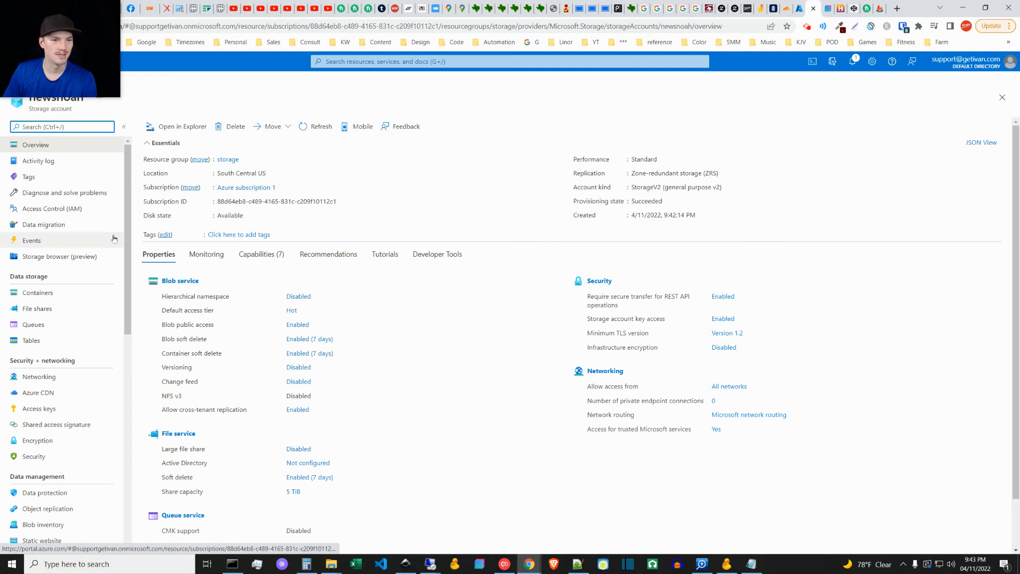
drag(126, 223, 118, 201)
drag(122, 239, 117, 336)
mouse_move(129, 290)
mouse_down()
mouse_move(125, 412)
mouse_move(117, 270)
mouse_up()
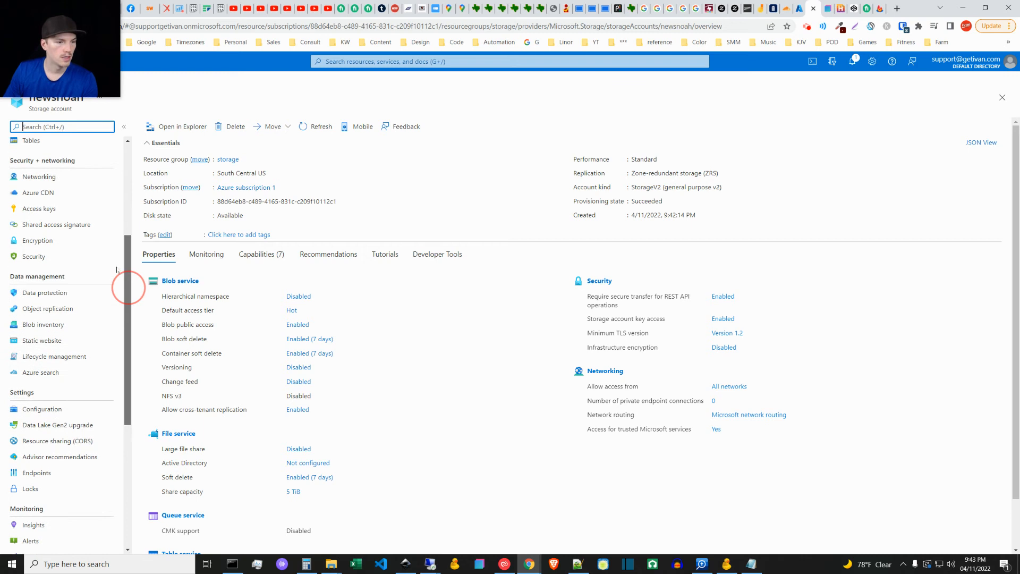
click(42, 340)
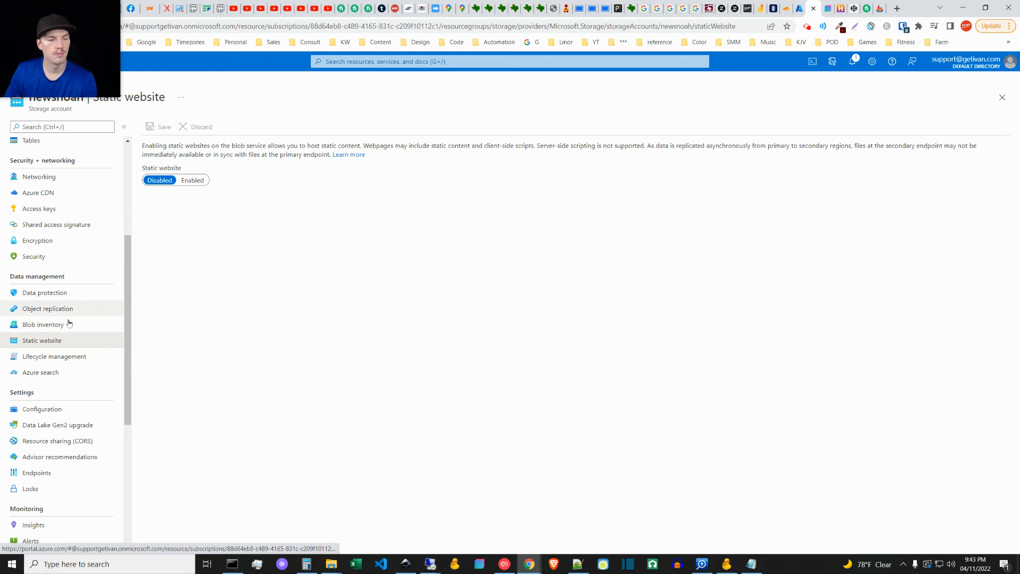
click(192, 179)
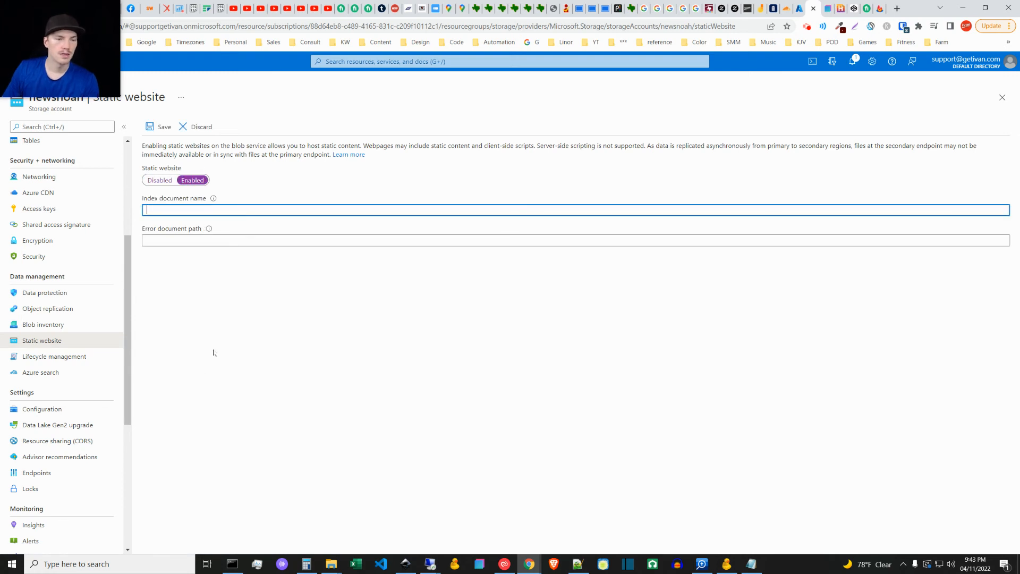
Step: Set both the index document name and the error document path to index.html, and save the static website settings
text(index.html)
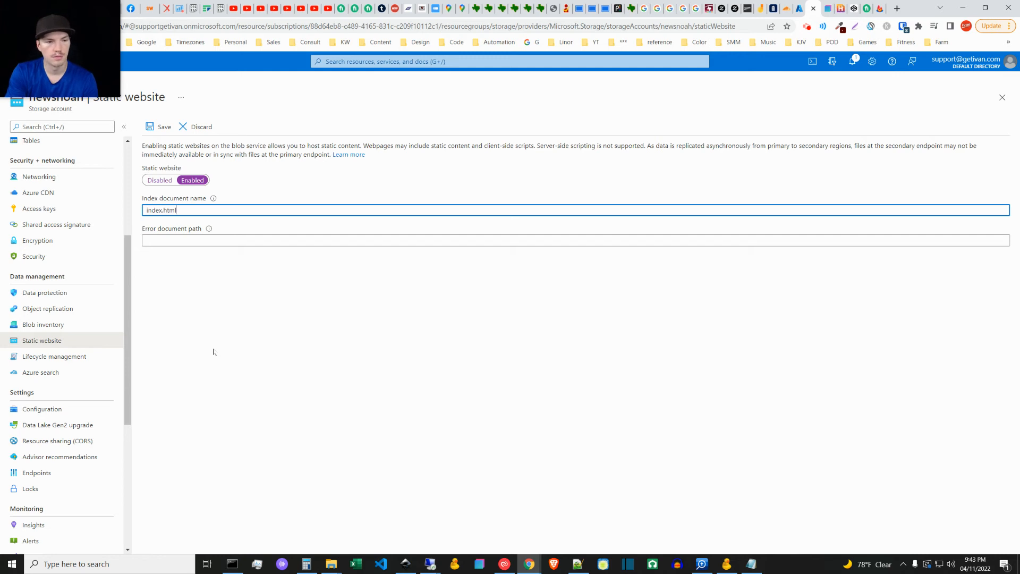
key(Tab)
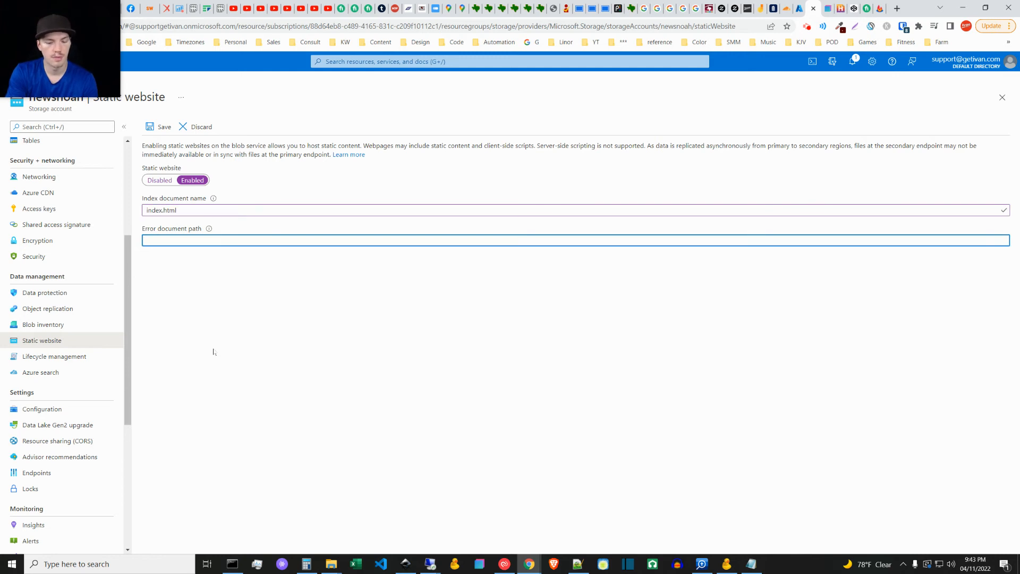
text(index.html)
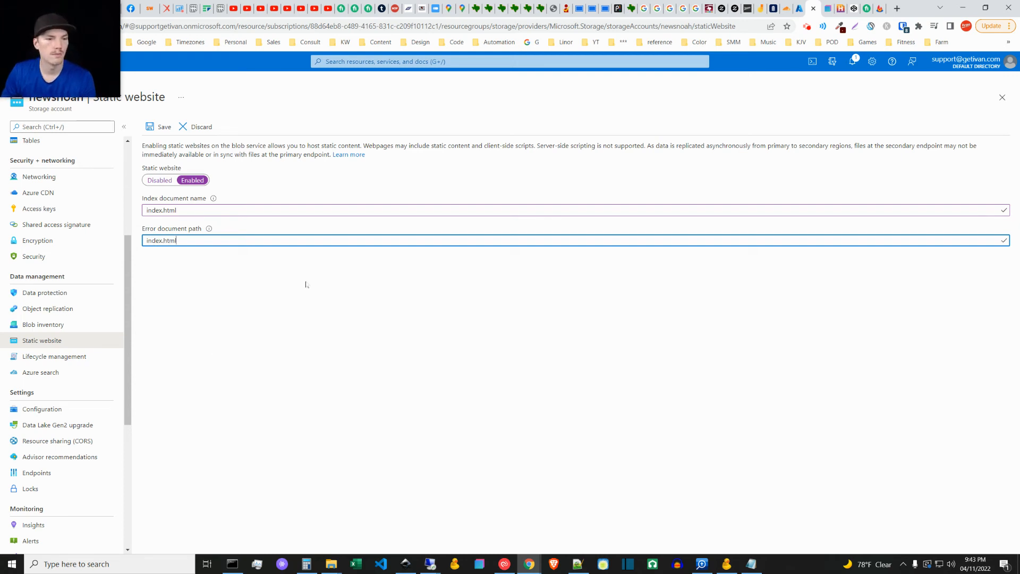
click(242, 290)
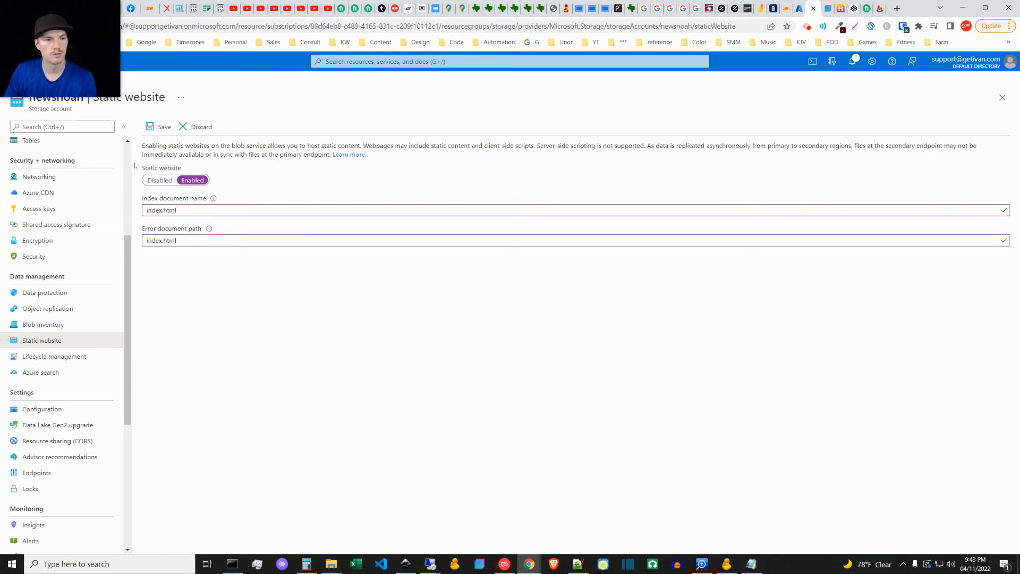
click(156, 130)
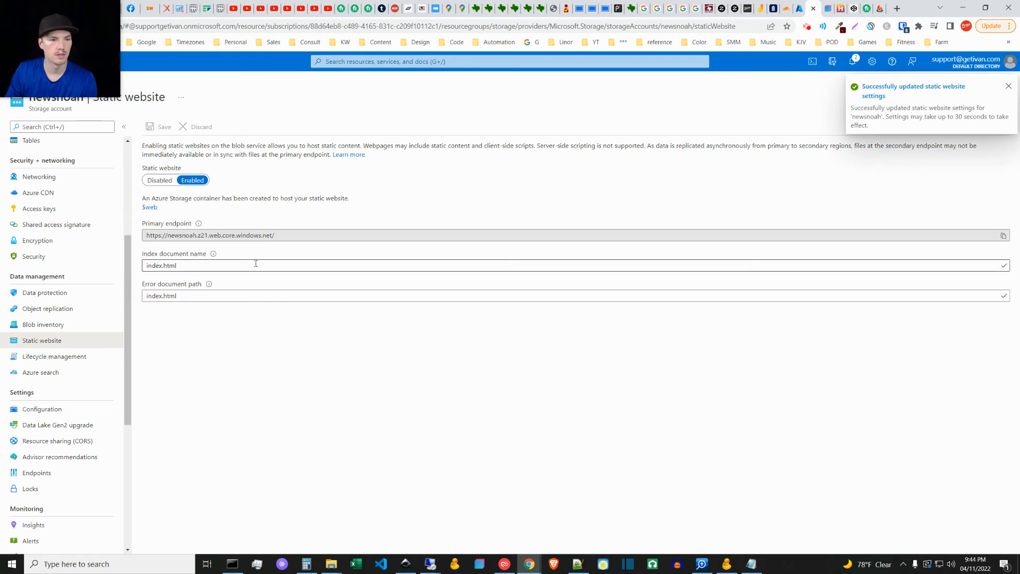
Step: Select the static website's primary endpoint address to examine it
click(259, 238)
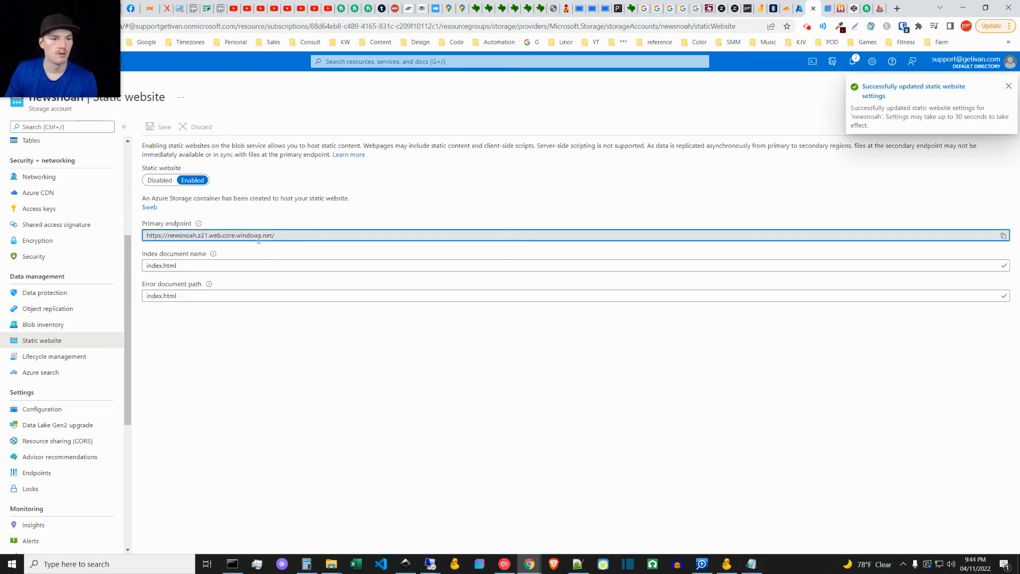
triple_click(265, 237)
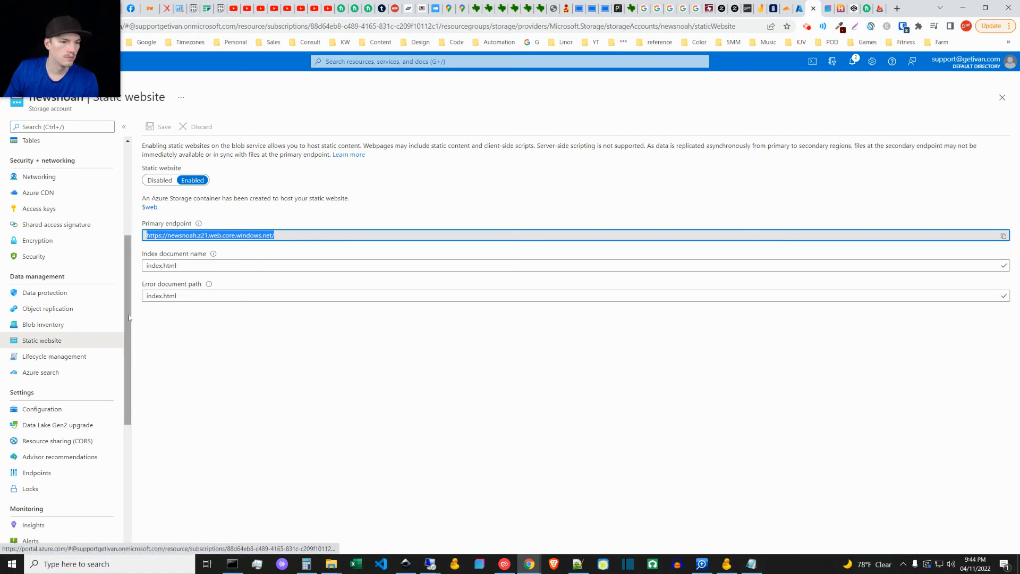
scroll(127, 316, down, 2)
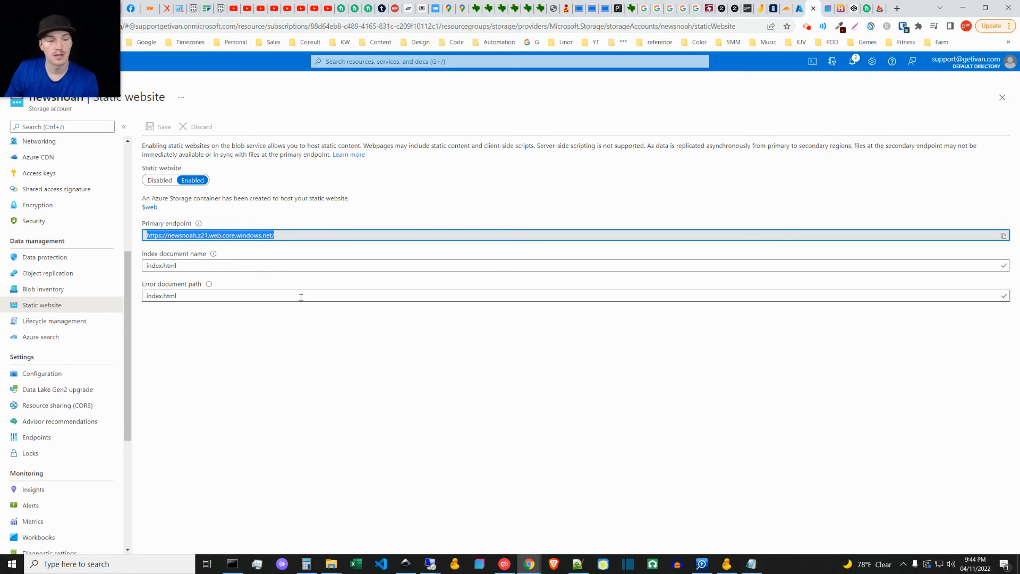
click(274, 350)
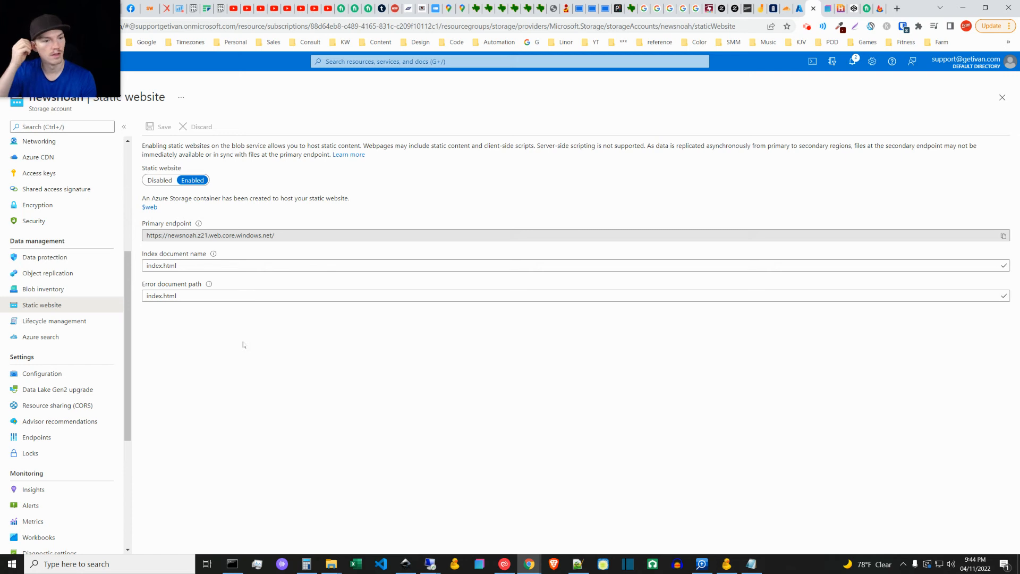
click(206, 235)
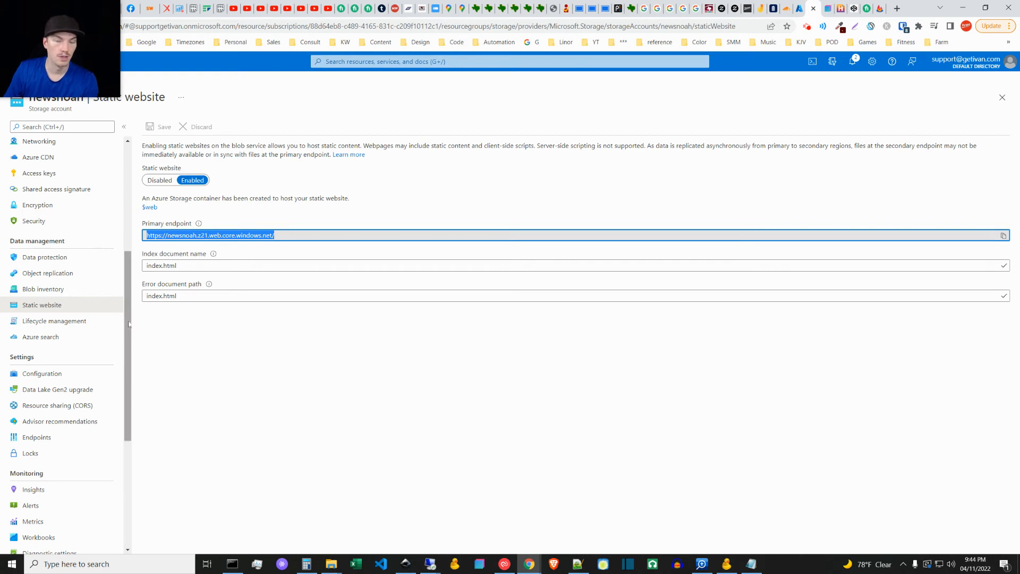
mouse_move(127, 323)
mouse_down()
mouse_move(127, 411)
mouse_move(132, 321)
mouse_up()
scroll(127, 322, up, 3)
click(46, 256)
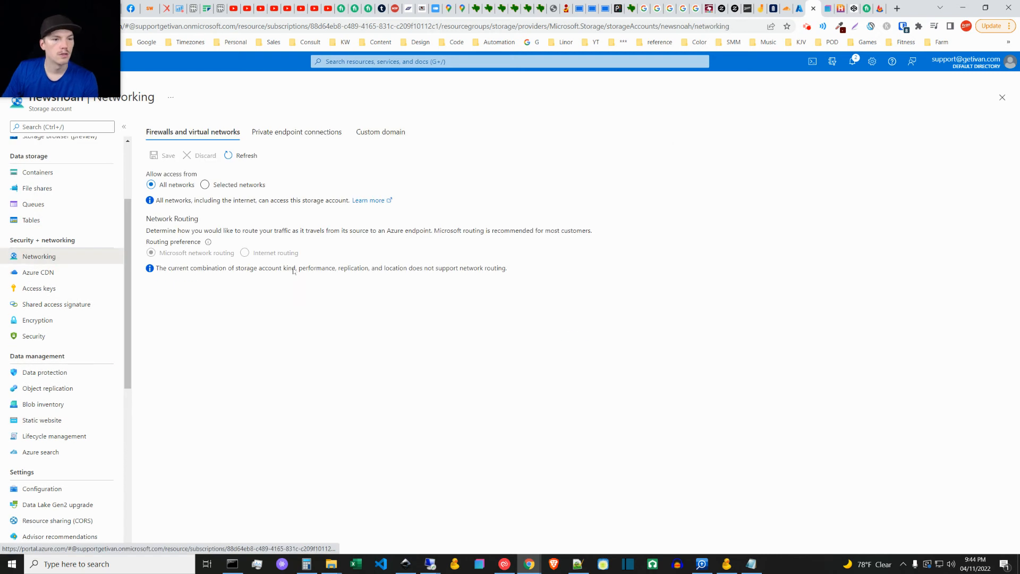
click(381, 132)
click(201, 274)
text(www.)
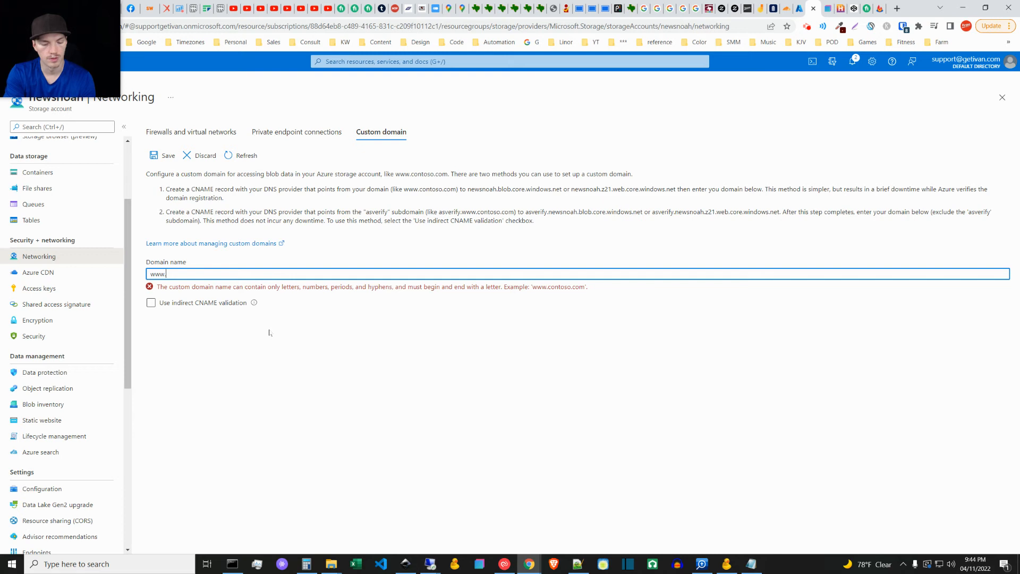
text(newsnoah.com)
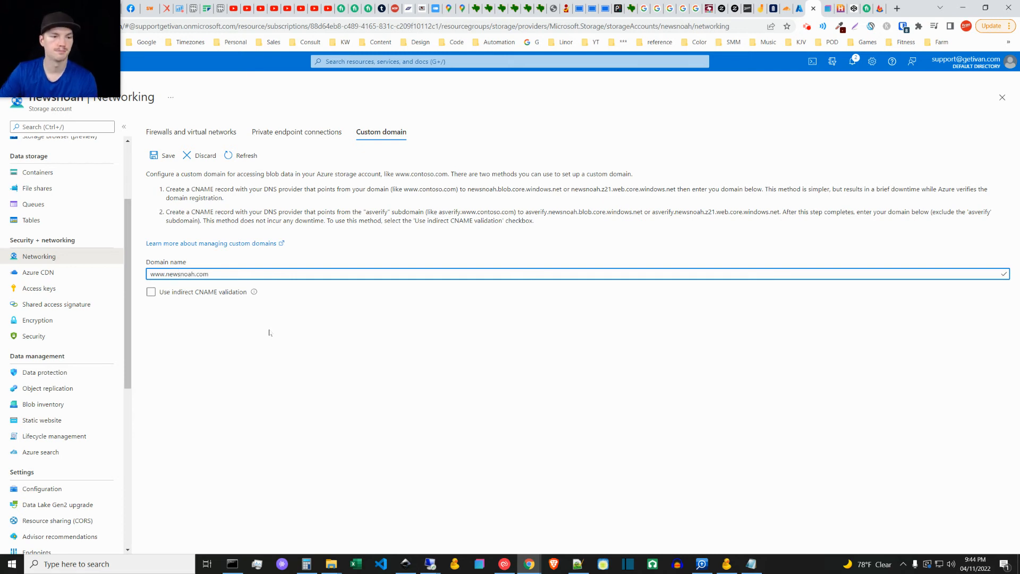
click(151, 292)
click(151, 292)
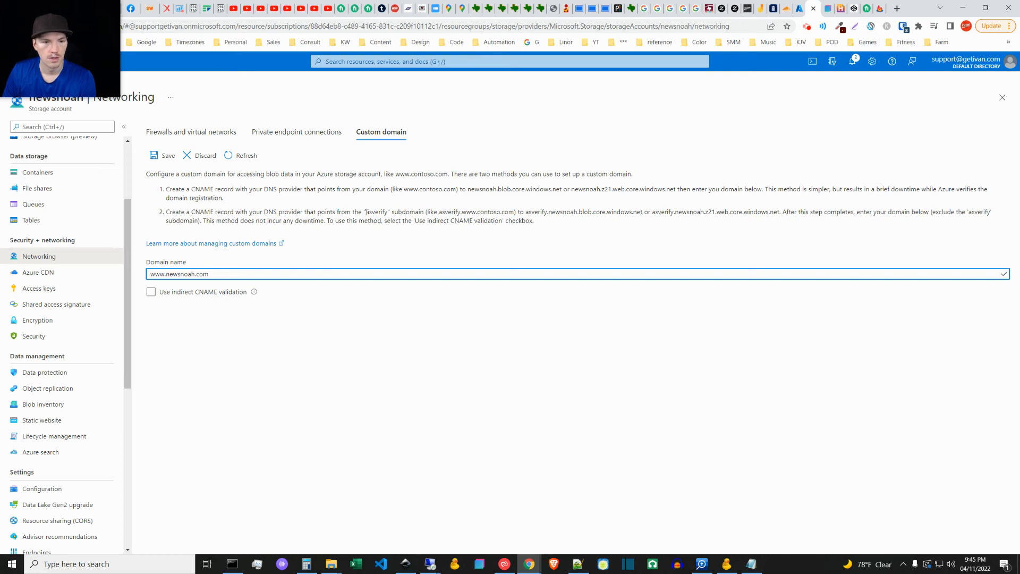
click(440, 211)
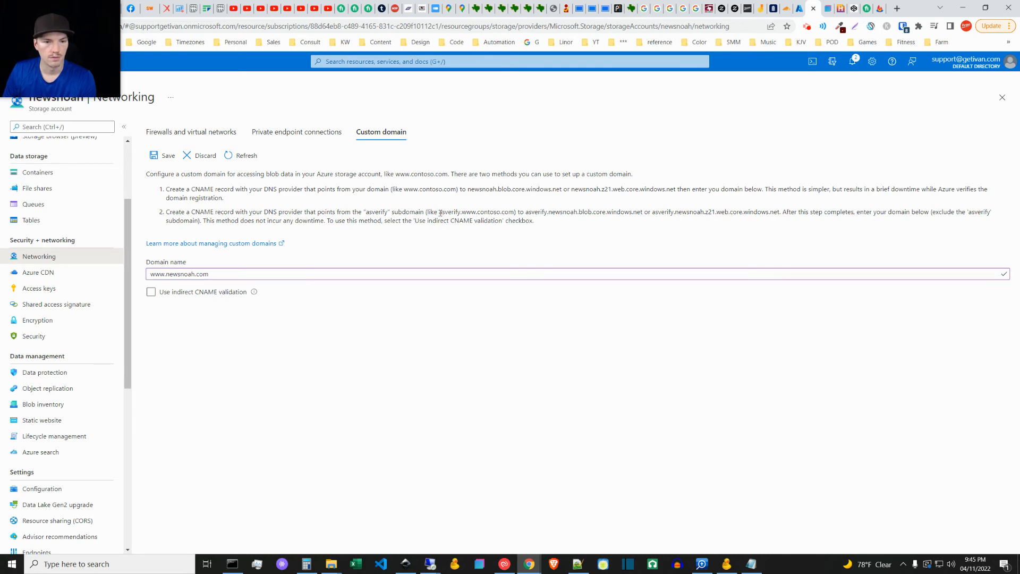
drag(441, 212, 476, 212)
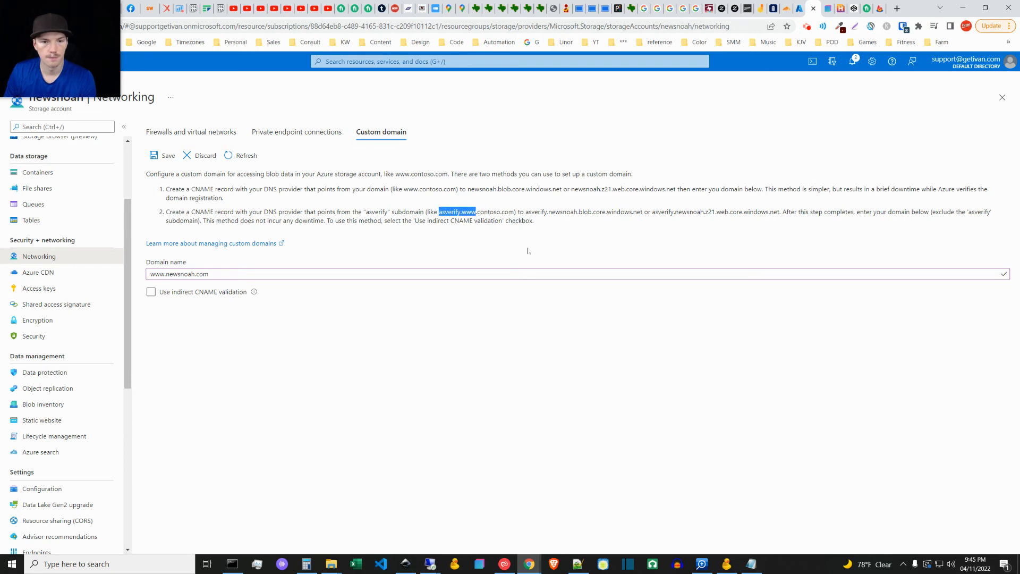
click(461, 212)
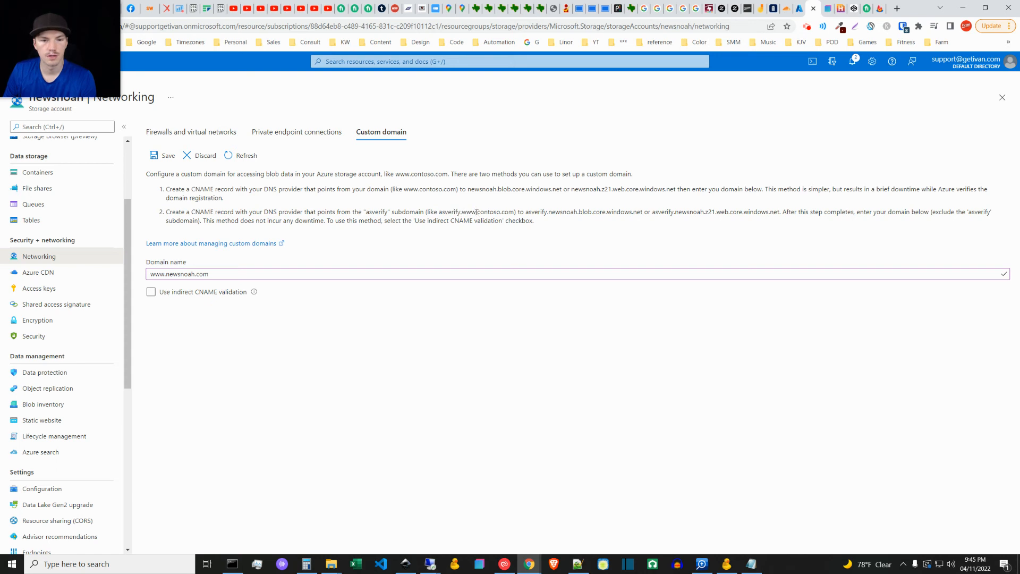
drag(478, 212, 439, 212)
key(ctrl+c)
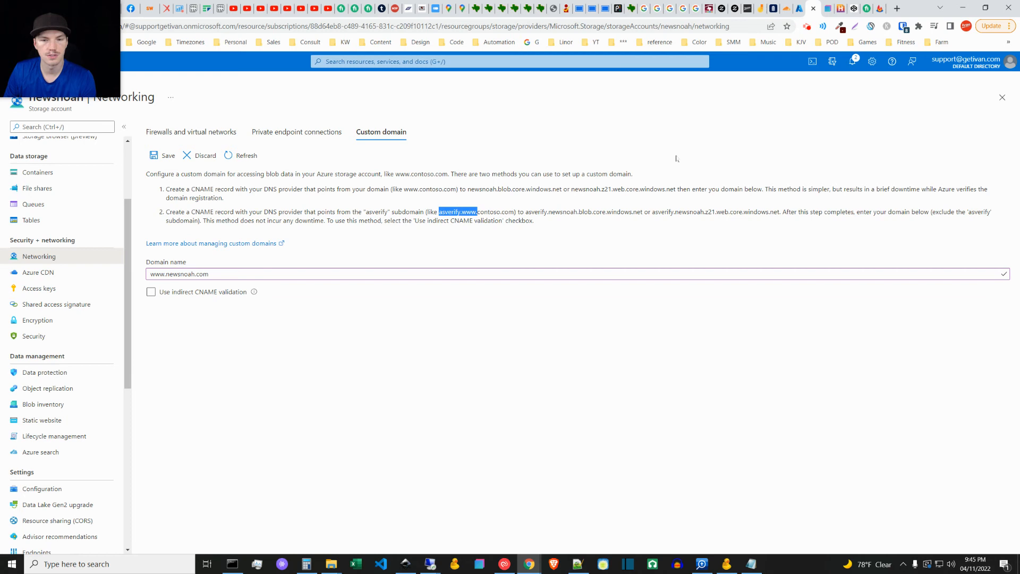
Step: Close the extra Azure tab and switch to Cloudflare's DNS management page for newsnoah.com
click(786, 8)
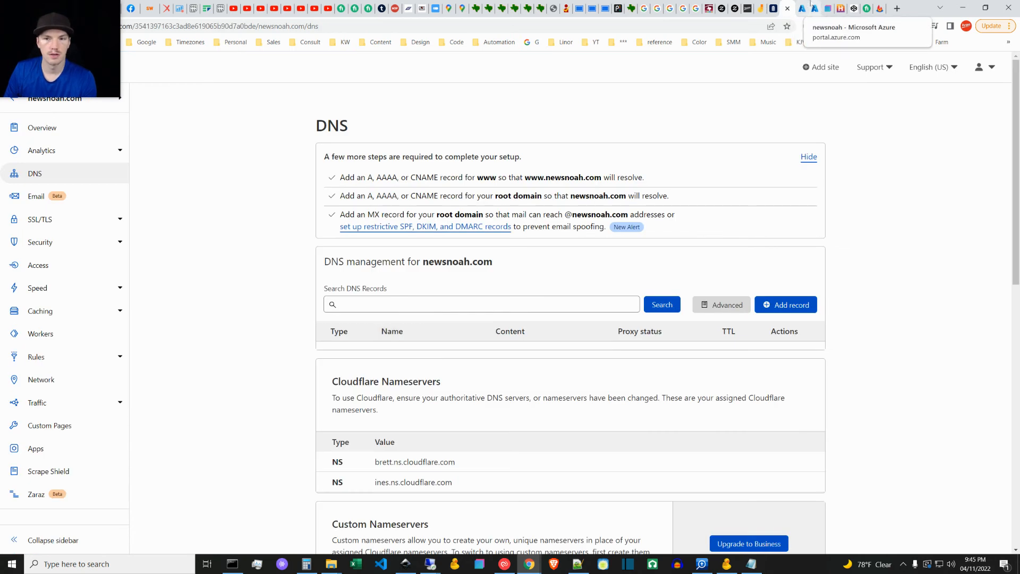
click(803, 7)
click(814, 8)
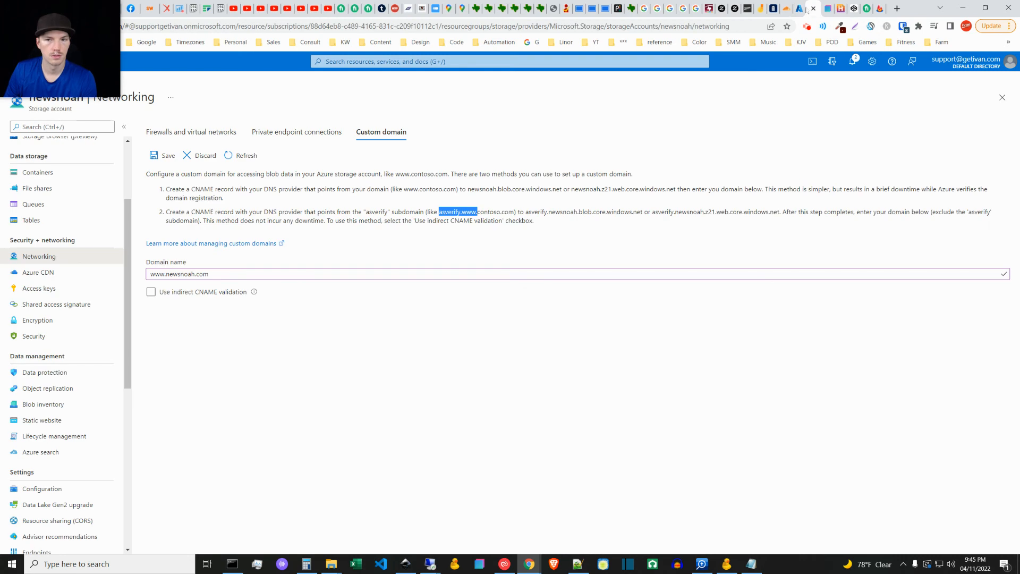
middle_click(798, 9)
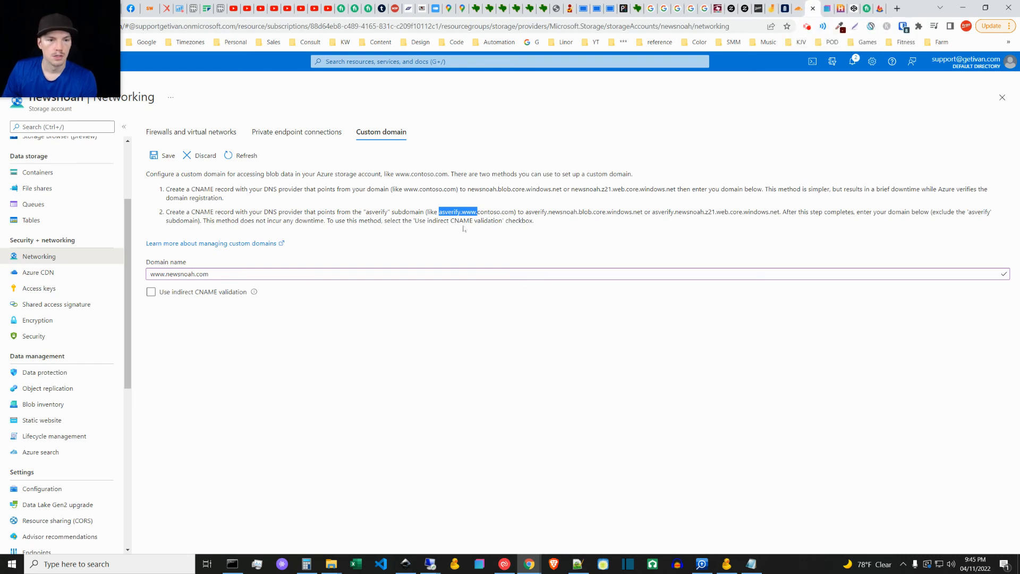
key(ctrl+shift+Tab)
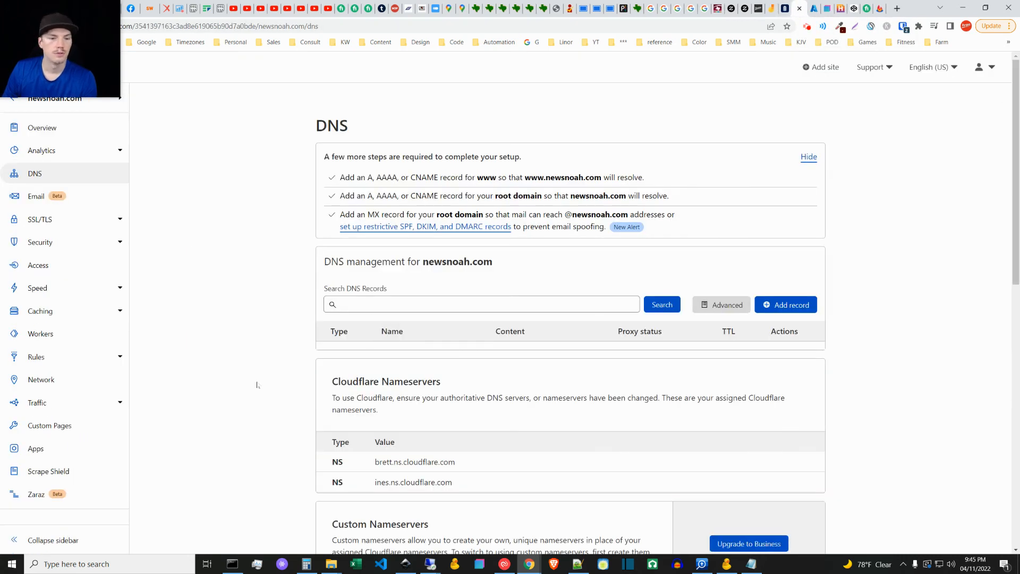
scroll(275, 396, down, 2)
scroll(513, 232, up, 2)
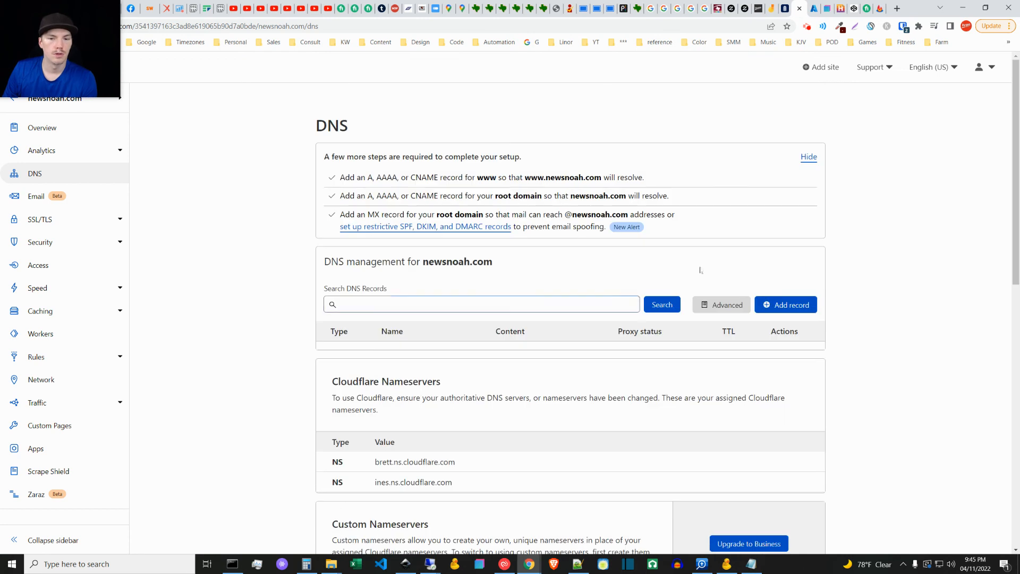
click(790, 305)
click(351, 362)
click(341, 456)
click(415, 361)
key(ctrl+v)
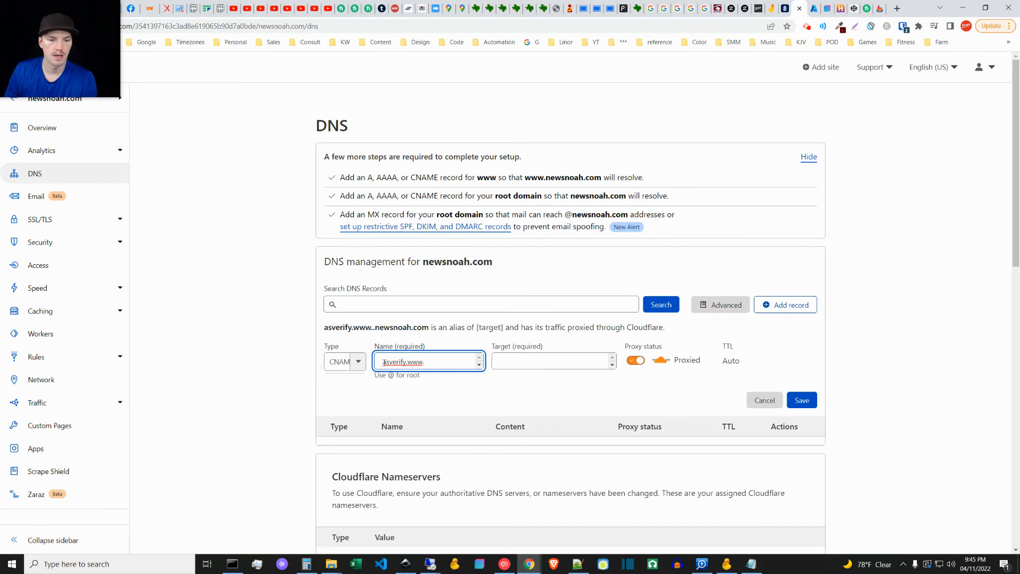
key(BackSpace)
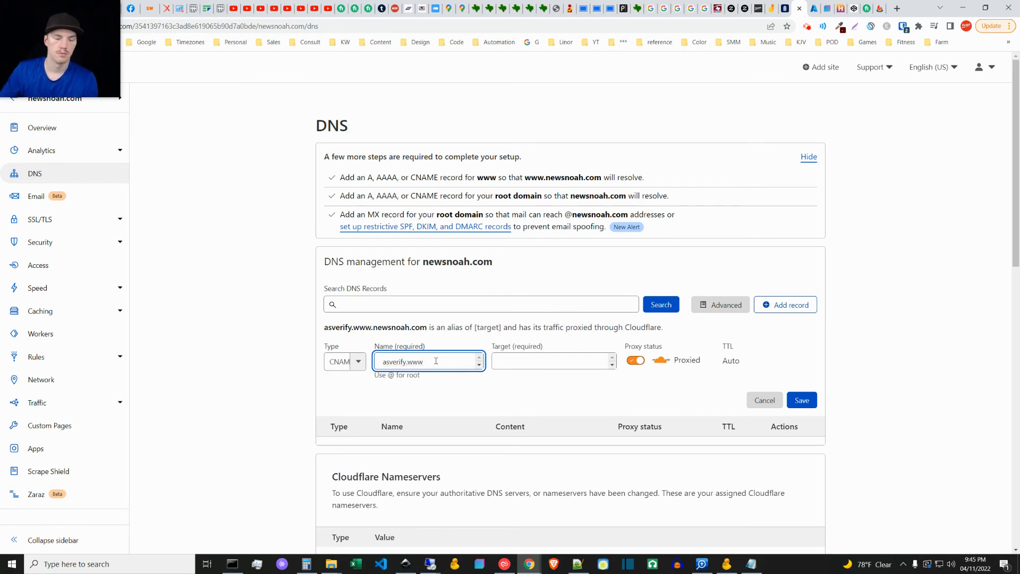
Step: Copy asverify.newsnoah.z21.web.core.windows.net from Azure's custom domain instructions and set it as the Cloudflare CNAME record's target
click(498, 365)
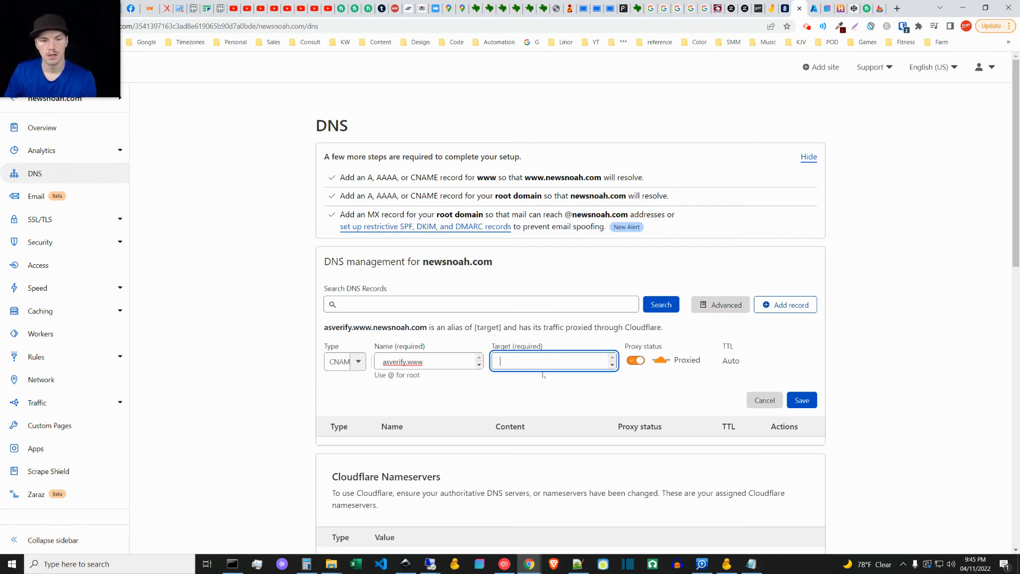
click(813, 7)
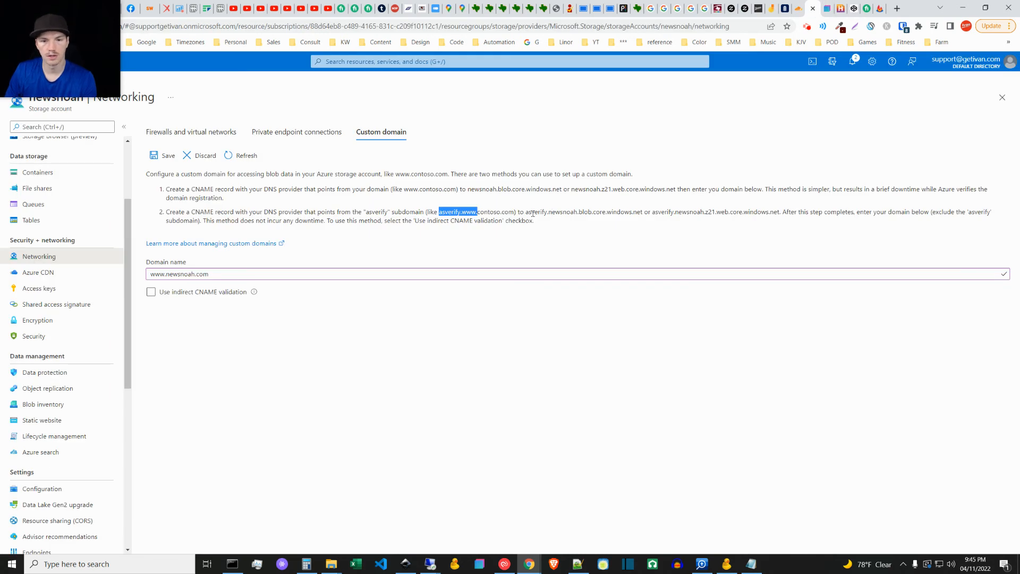
drag(653, 213, 780, 212)
key(ctrl+c)
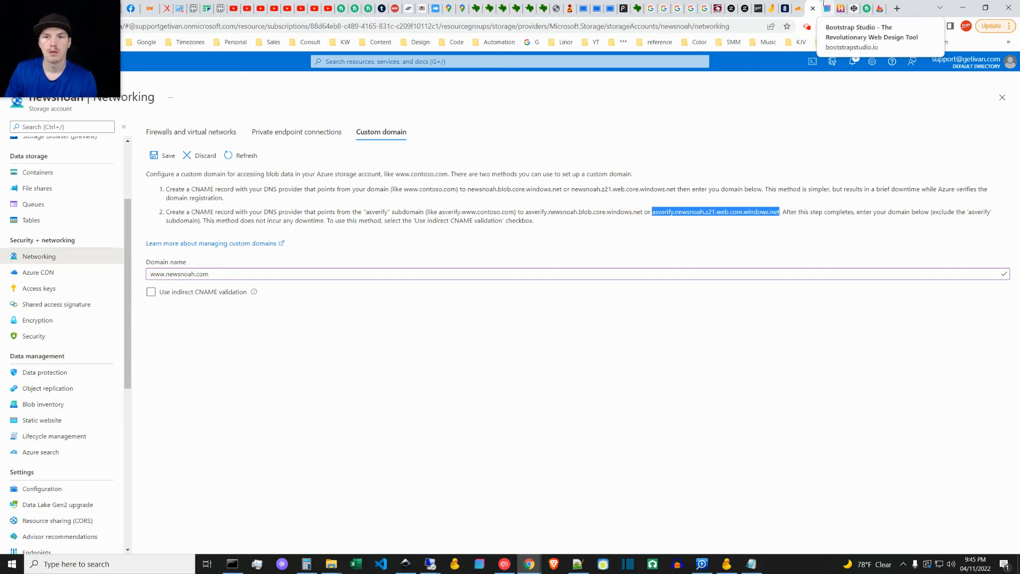
click(794, 8)
key(ctrl+v)
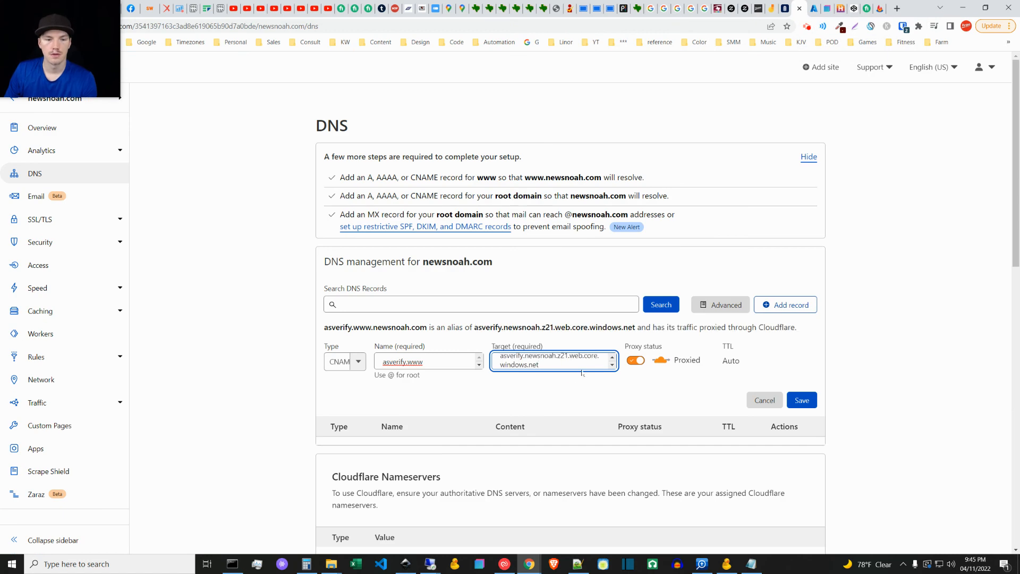
click(577, 388)
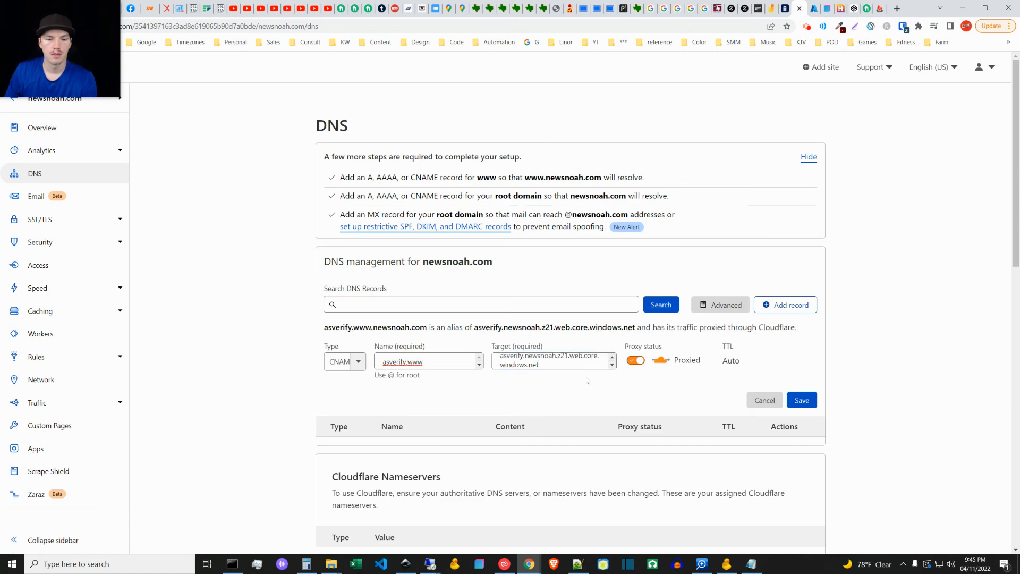
Step: Check the Notepad++ notes, set the asverify.www CNAME record's proxy status to DNS only, and save the record
click(577, 564)
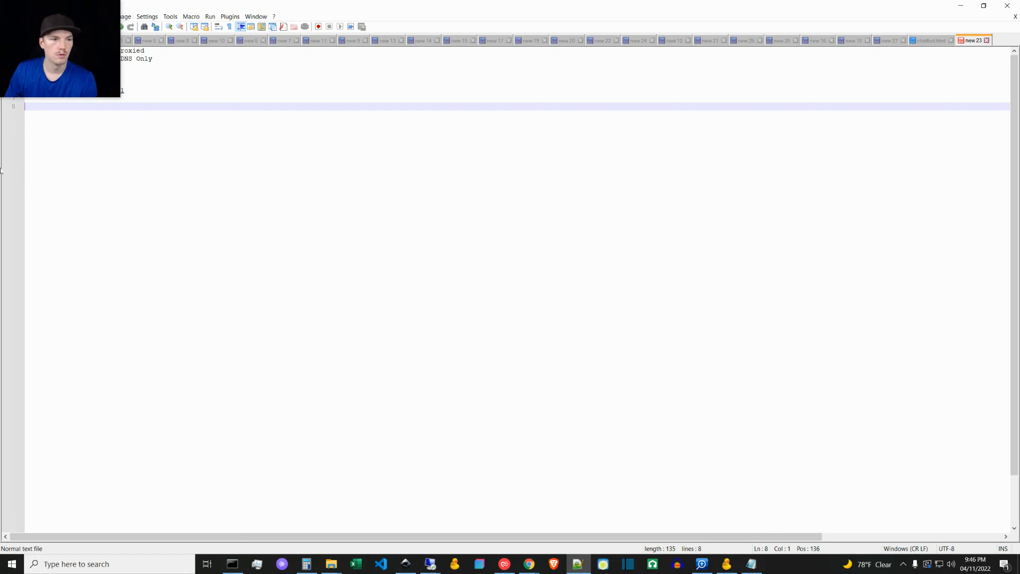
click(983, 5)
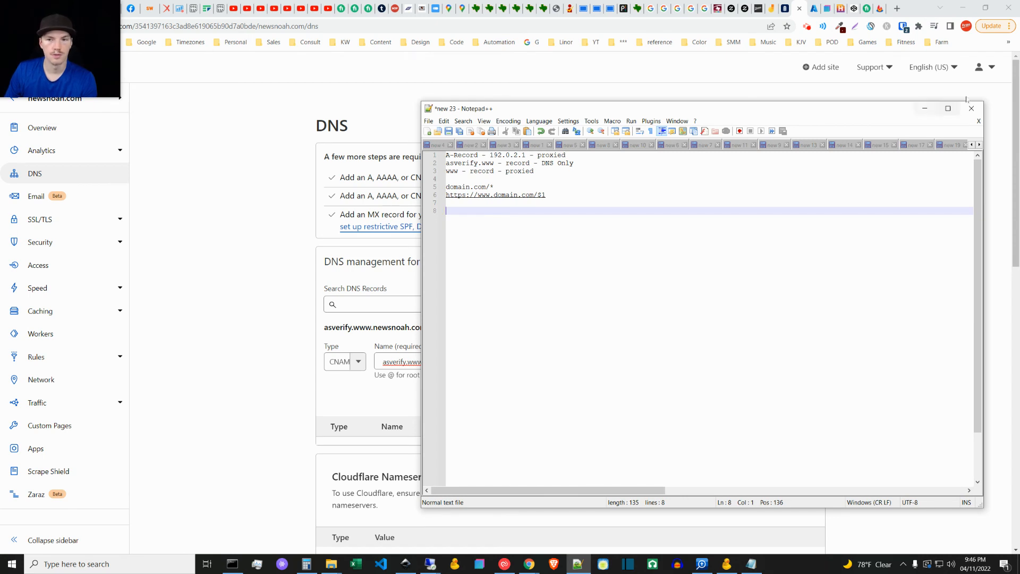
click(925, 110)
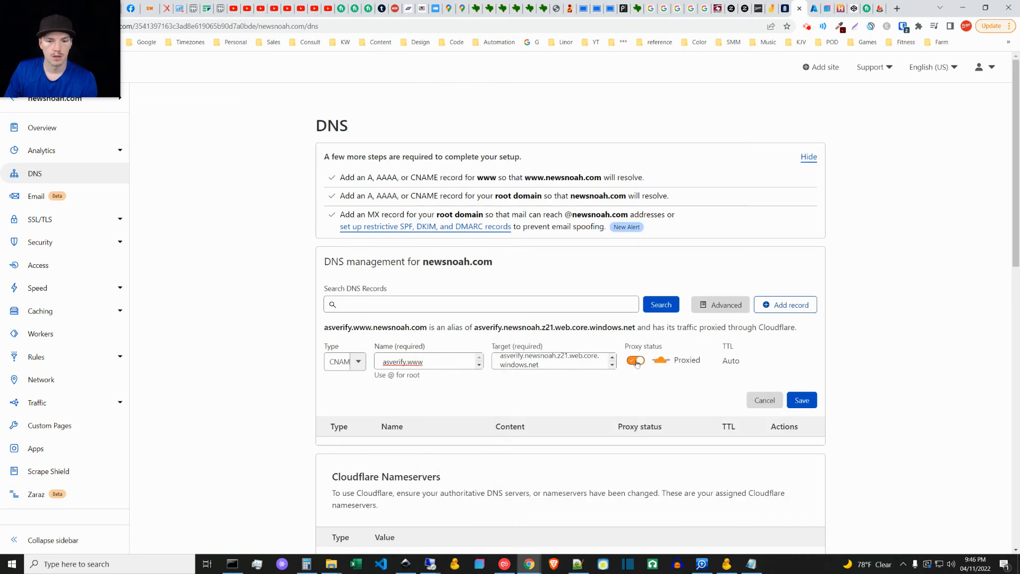
click(637, 363)
click(637, 362)
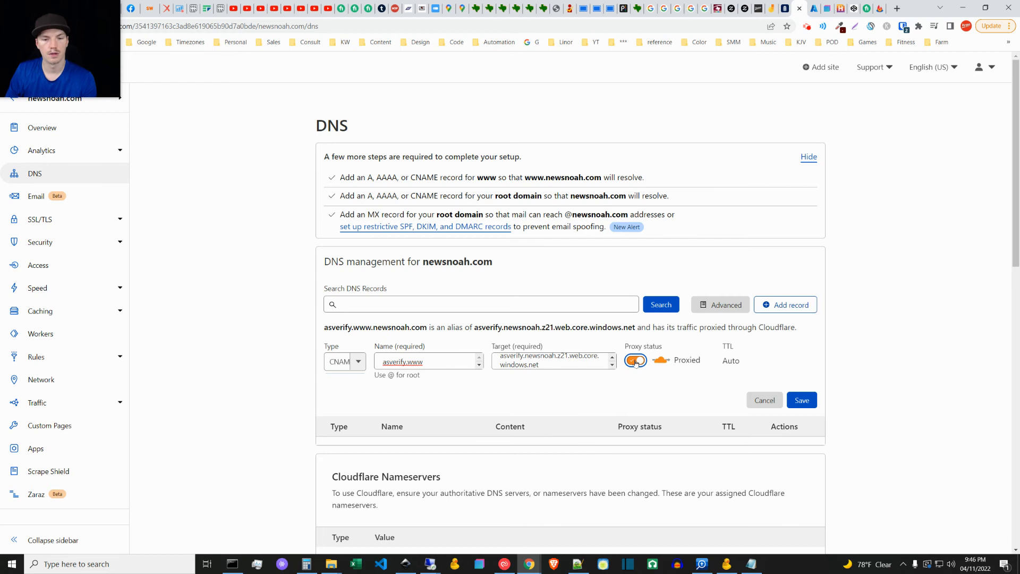
click(637, 361)
drag(660, 371, 694, 390)
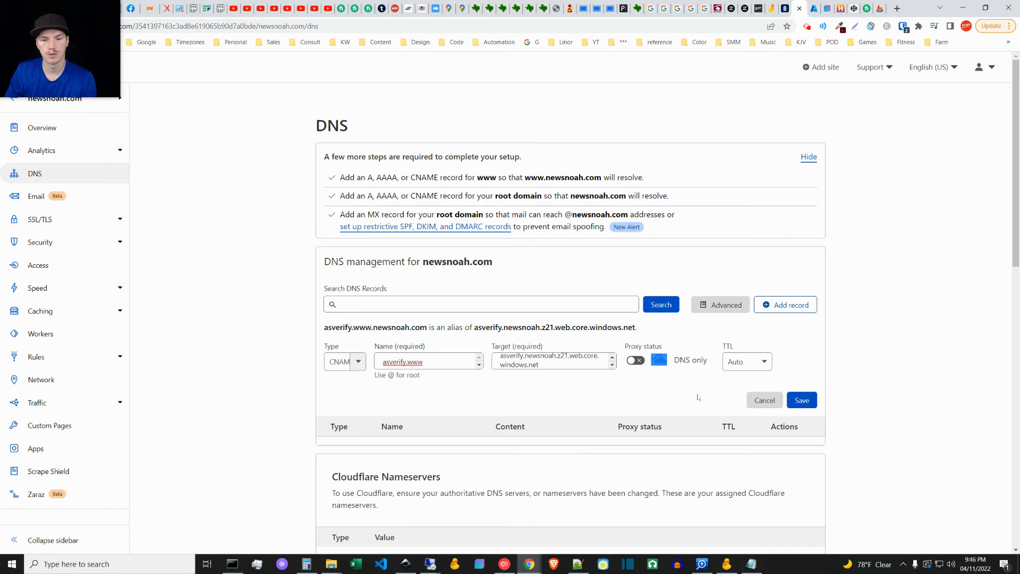
click(661, 360)
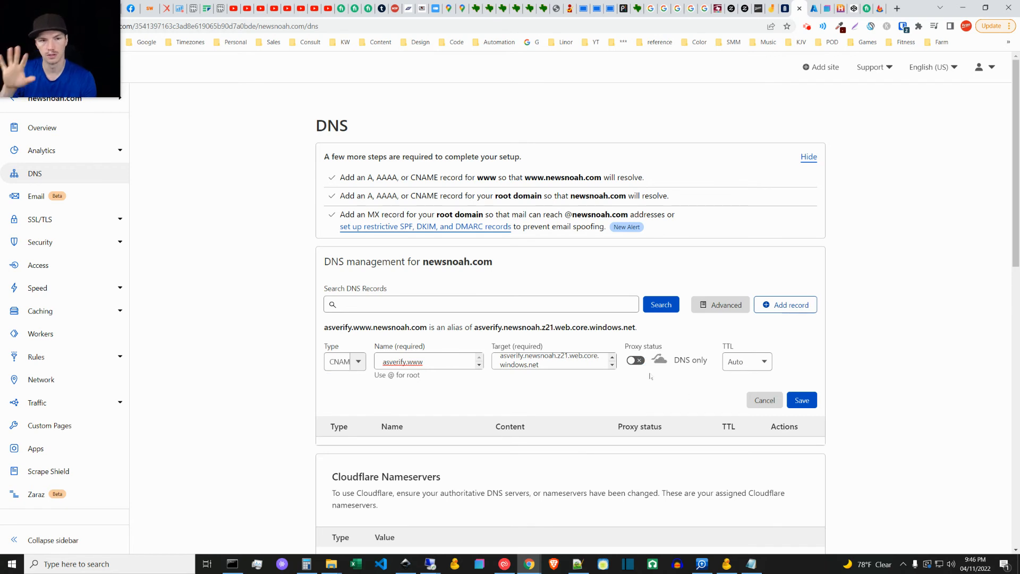
click(801, 400)
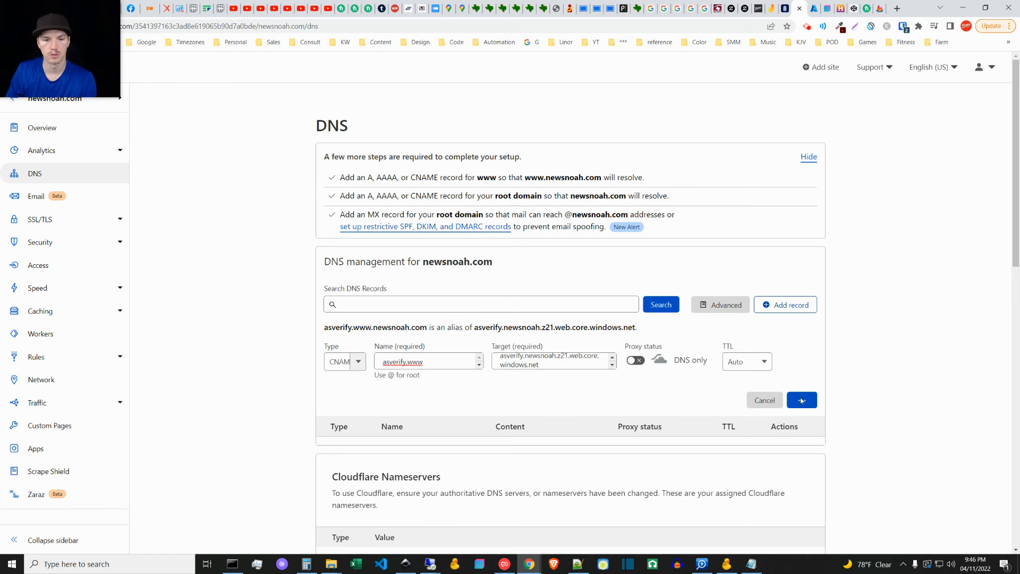
Step: Recheck the Notepad++ notes and start a new CNAME record named www in Cloudflare's DNS management for newsnoah.com
click(814, 7)
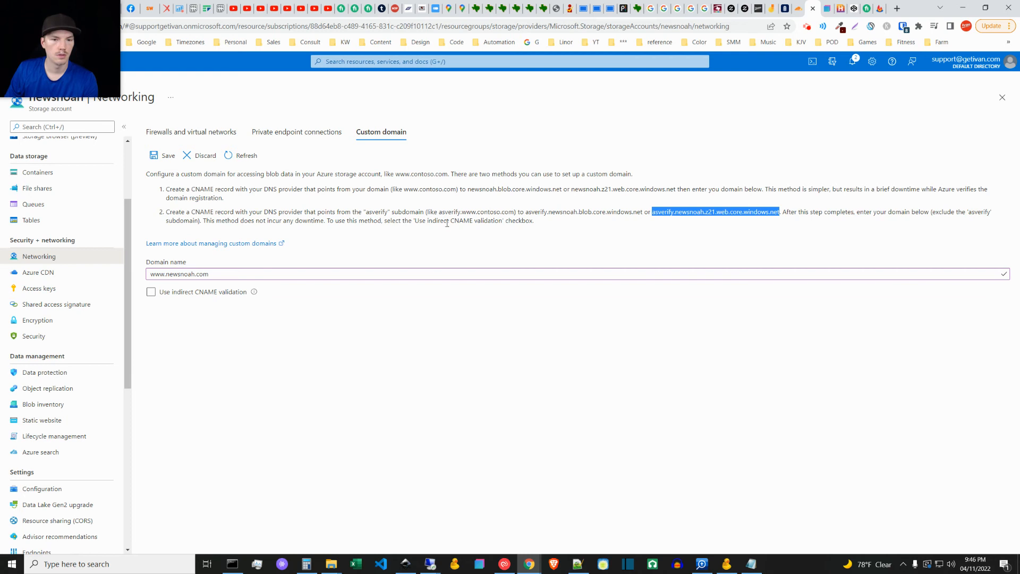
click(577, 564)
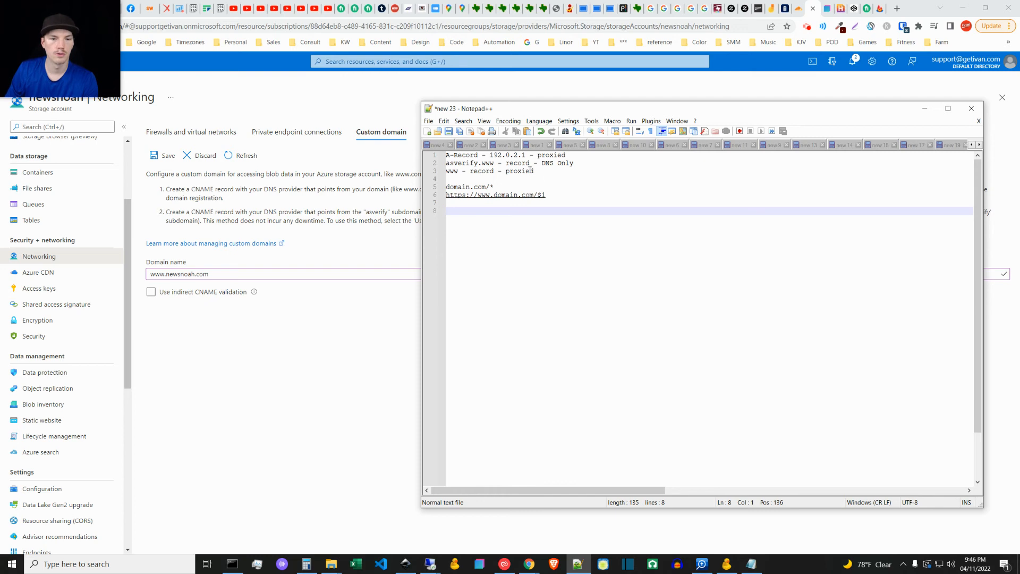
click(924, 110)
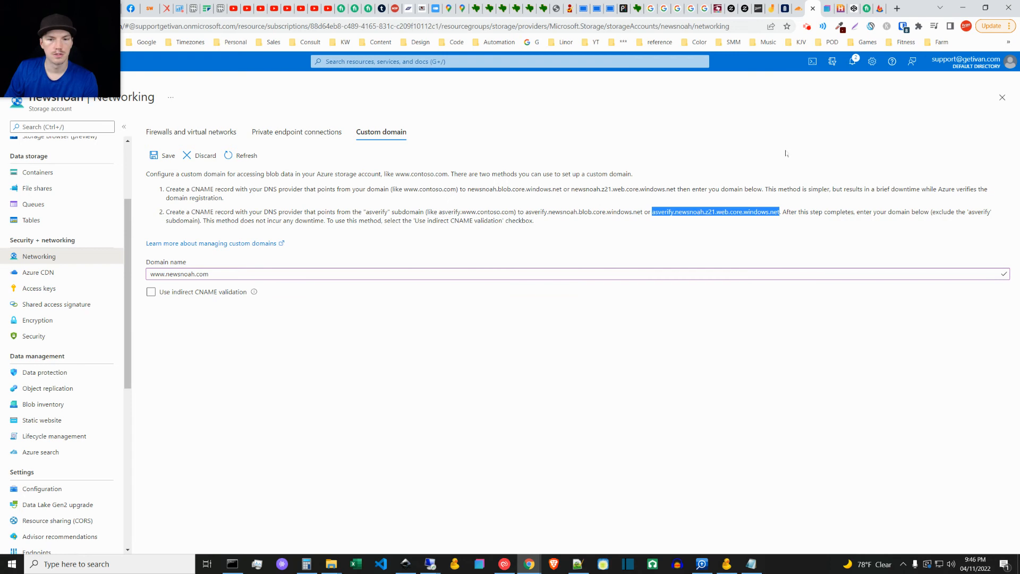
click(798, 8)
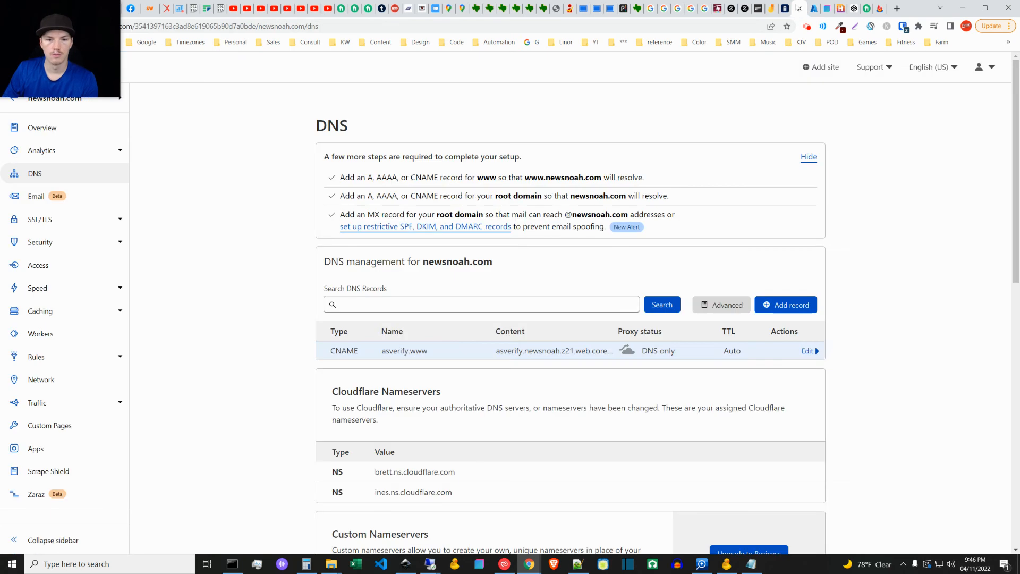
click(768, 305)
click(357, 361)
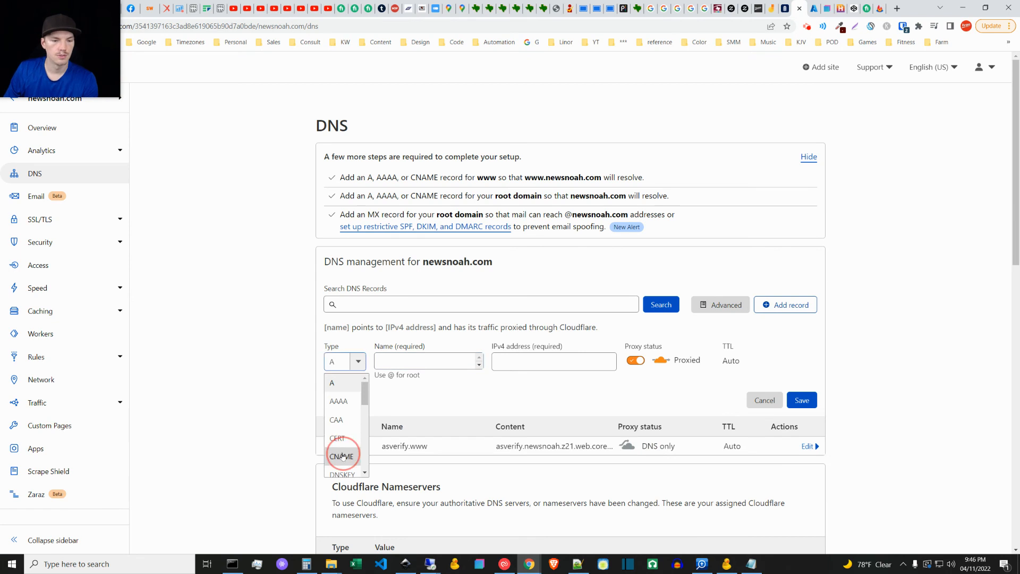
click(337, 434)
click(423, 366)
text(www)
click(547, 364)
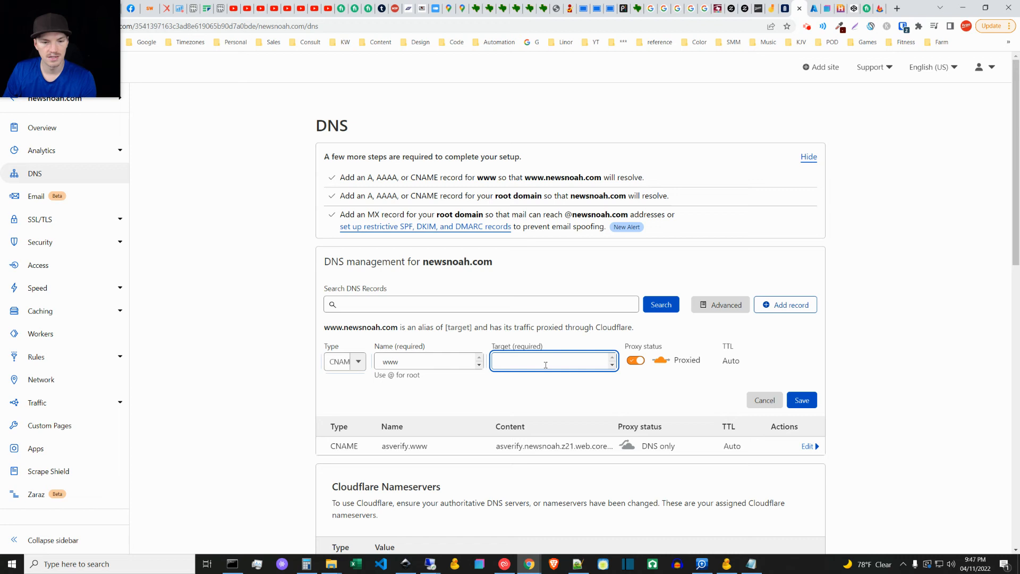
text(asverify.newsnoah.z21.web.core.windows.net)
mouse_move(552, 365)
mouse_down()
mouse_move(528, 360)
mouse_move(550, 361)
mouse_move(542, 355)
mouse_up()
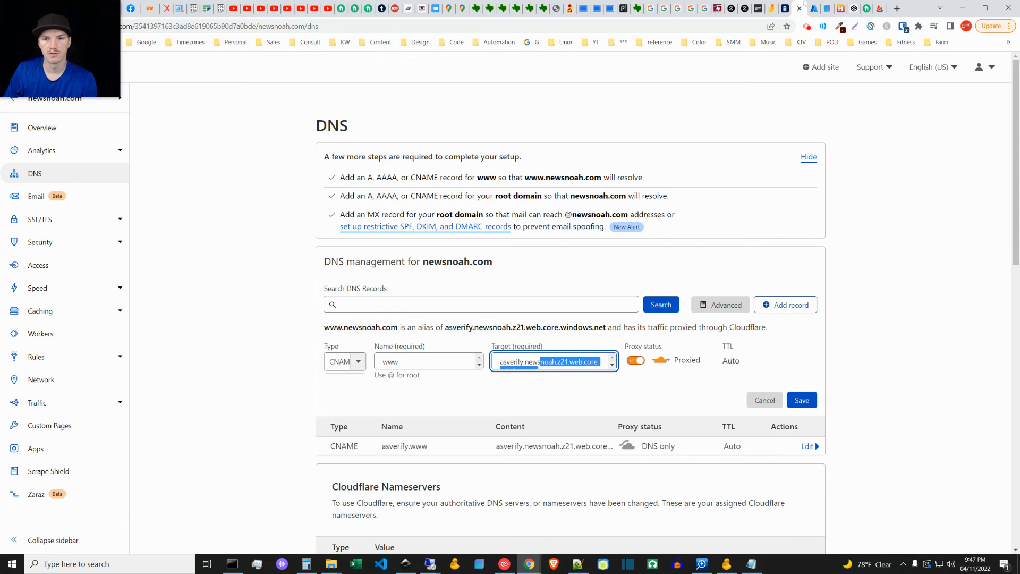
key(ctrl+a)
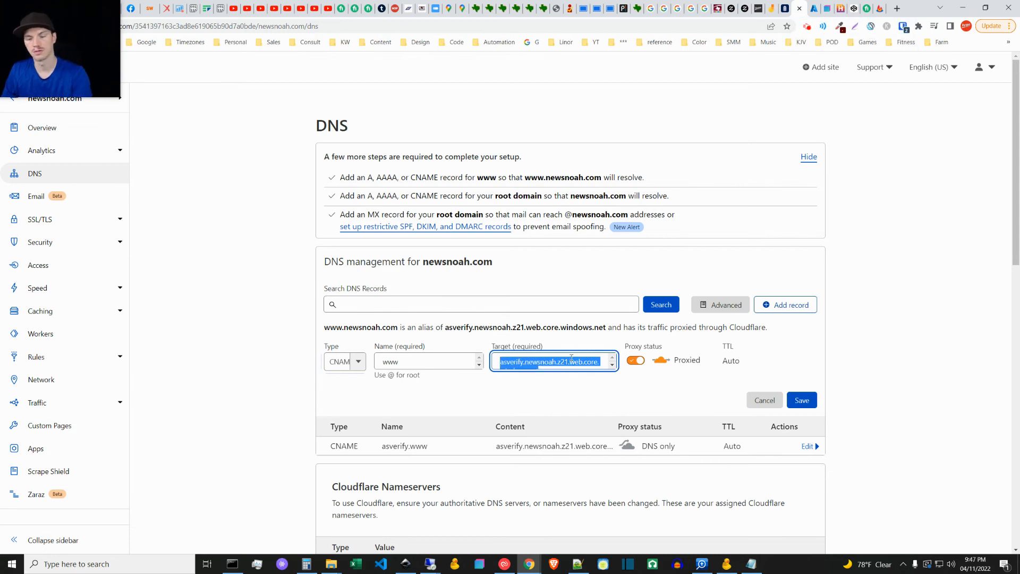
key(BackSpace)
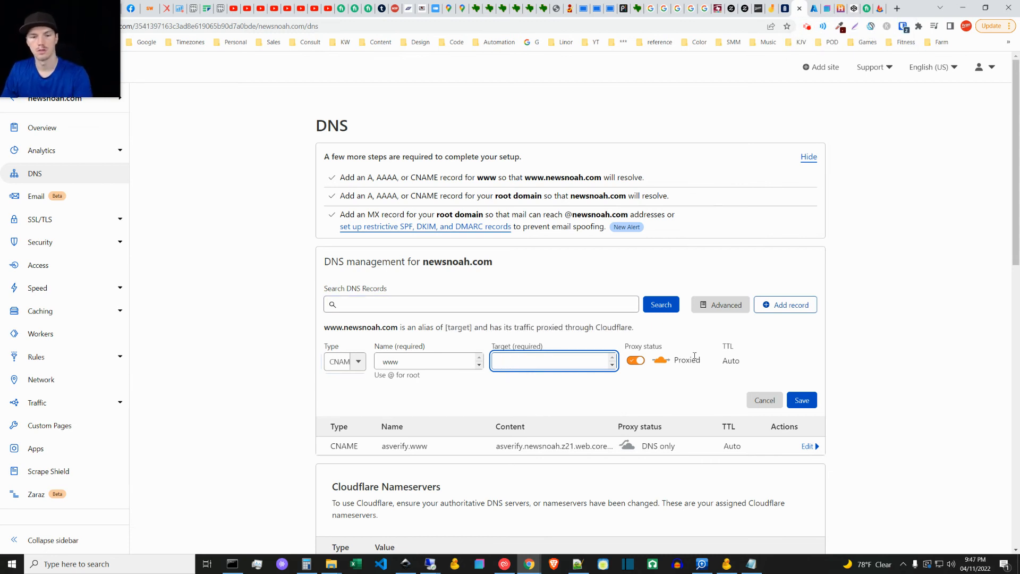
click(814, 8)
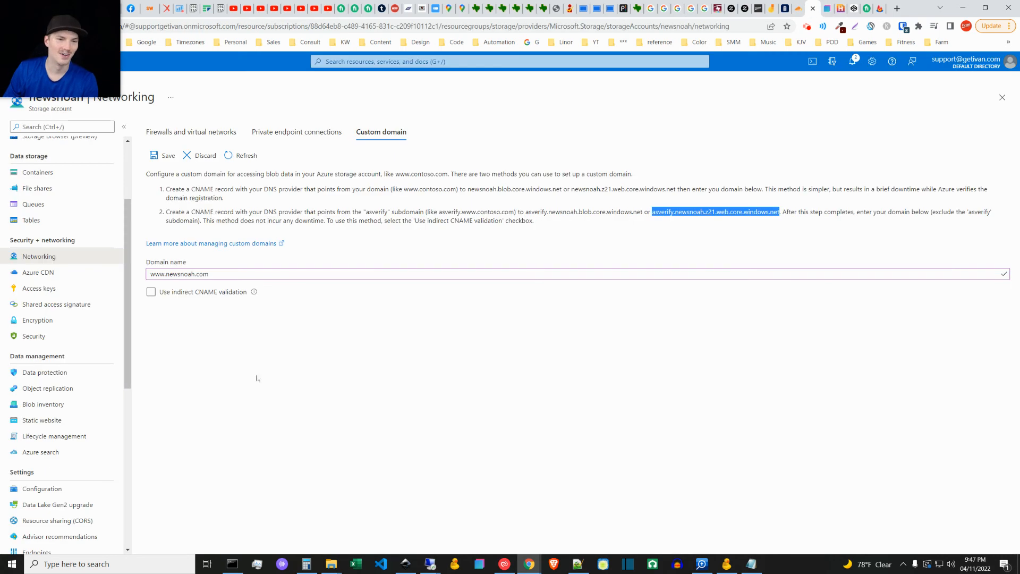
click(306, 383)
click(156, 296)
click(161, 158)
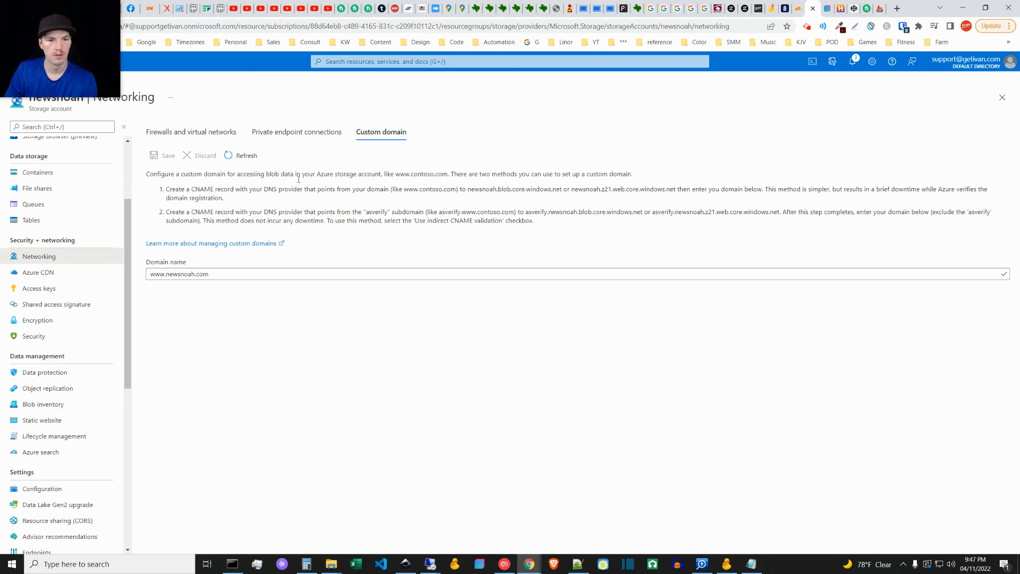
Step: Copy the primary endpoint URL from the storage account's static website settings in Azure
click(798, 8)
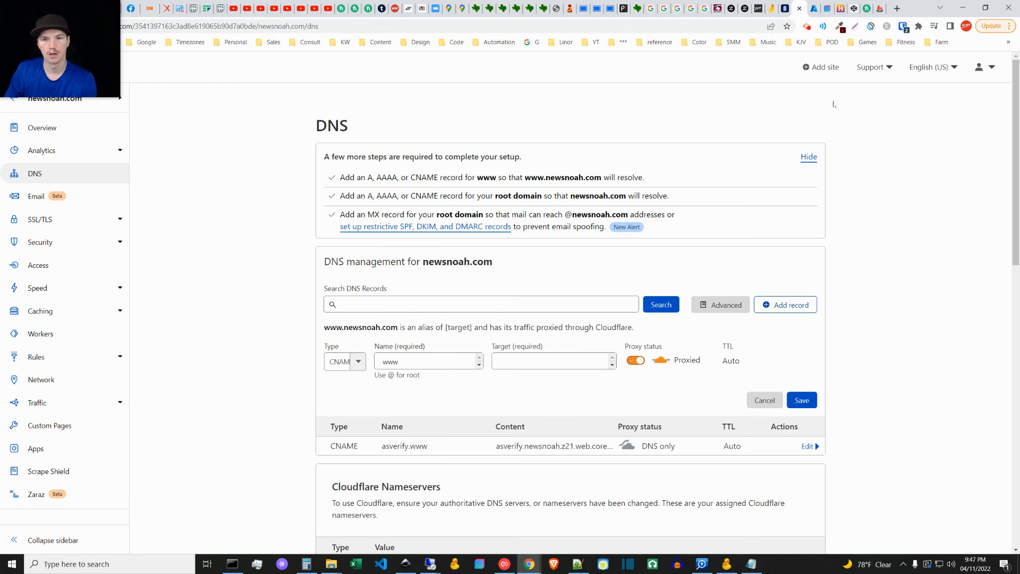
click(813, 8)
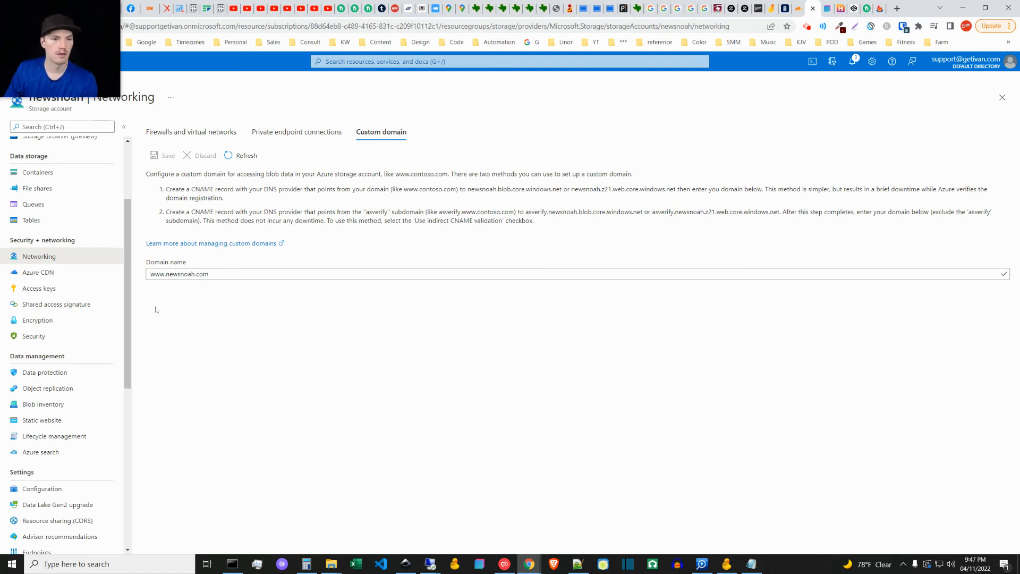
drag(125, 273, 126, 335)
click(45, 288)
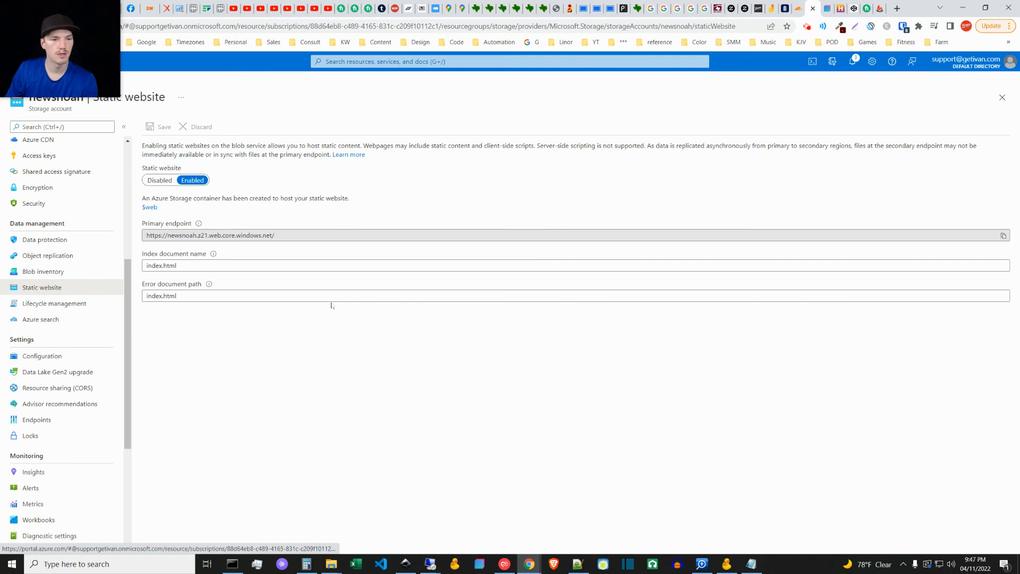
click(252, 230)
key(ctrl+c)
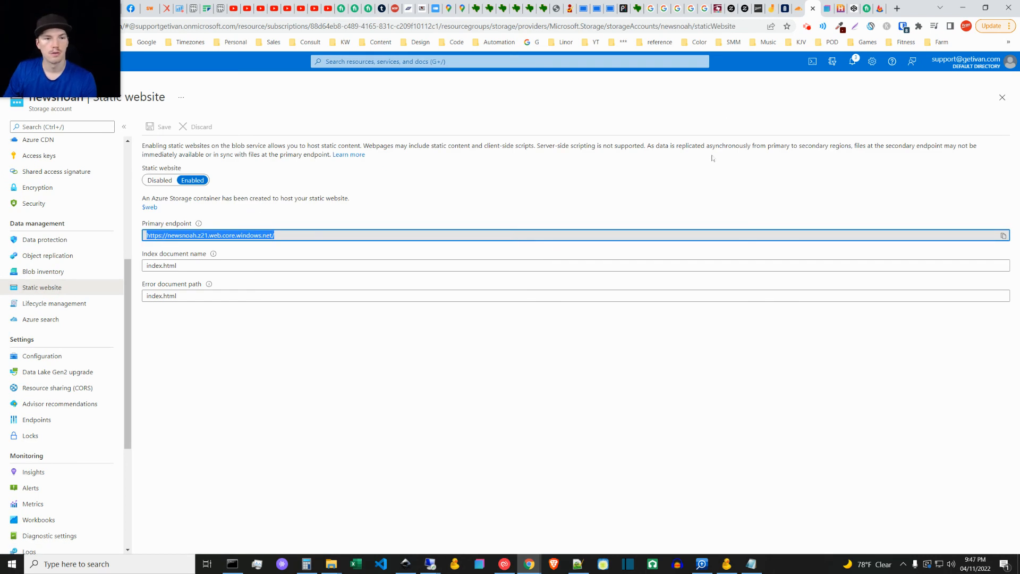
click(795, 6)
click(532, 363)
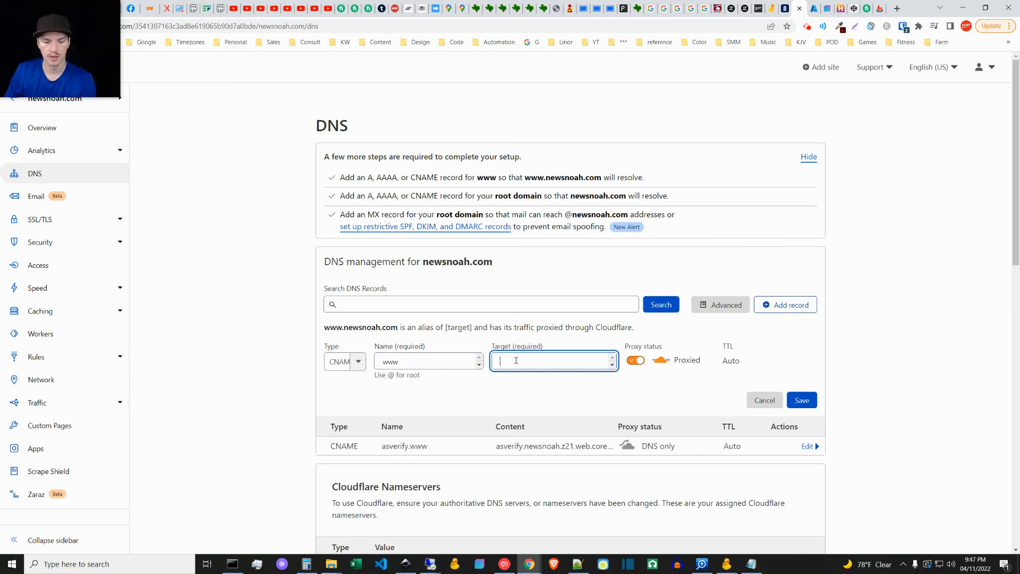
key(ctrl+v)
drag(554, 361, 549, 366)
key(BackSpace)
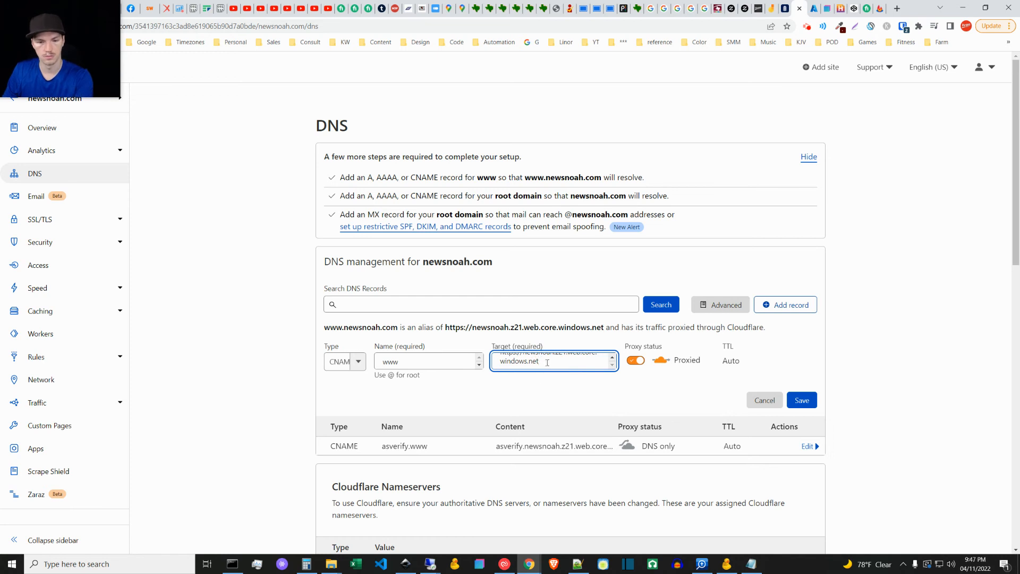
drag(525, 362, 478, 360)
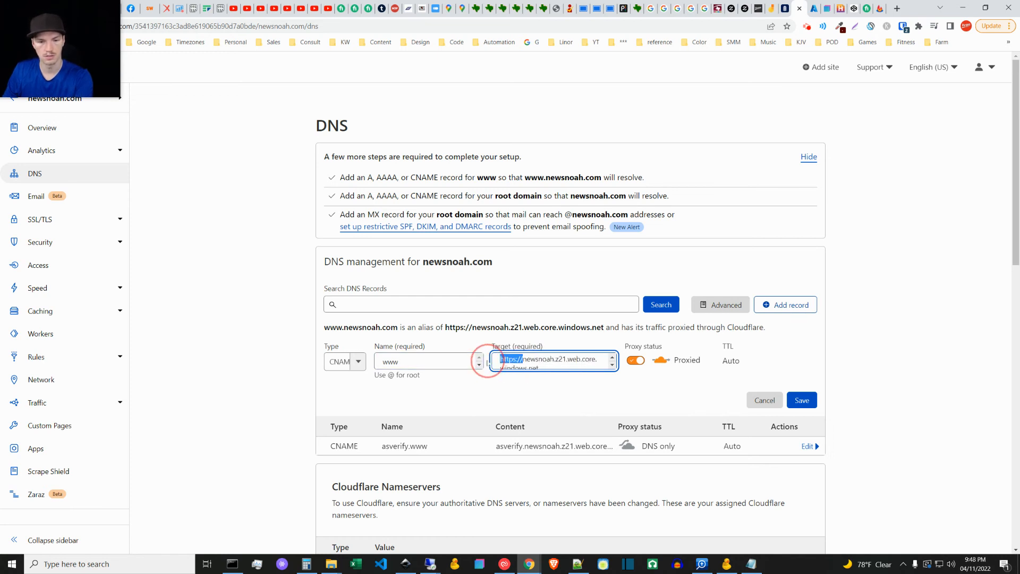
key(BackSpace)
click(536, 363)
click(552, 363)
scroll(551, 362, up, 1)
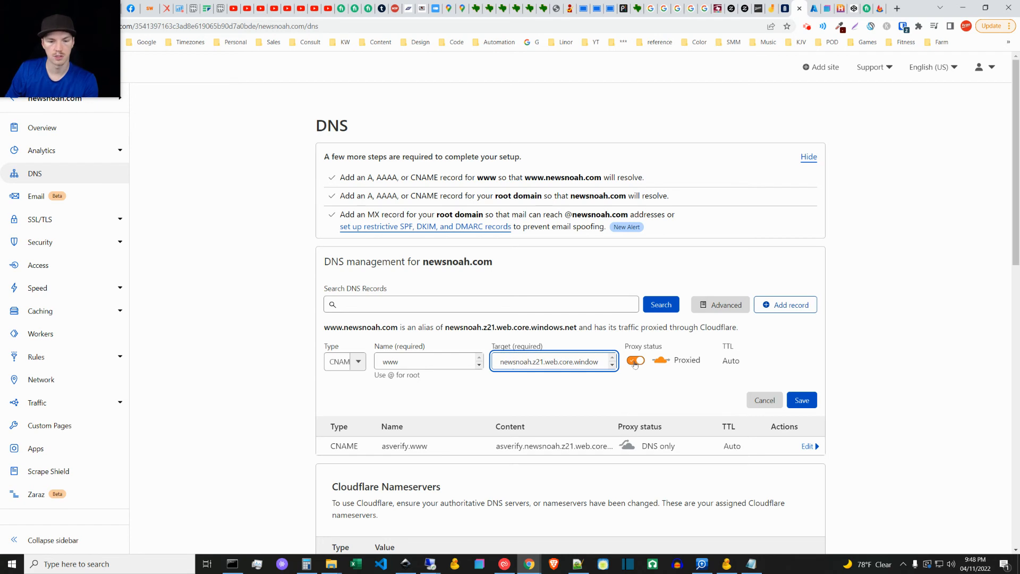
click(806, 400)
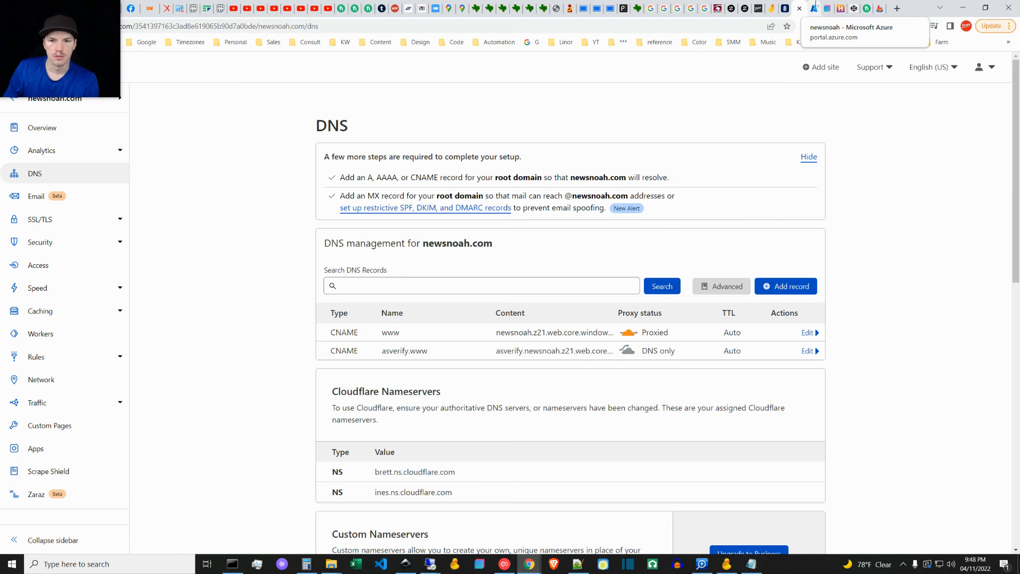
Step: Start a new A record in Cloudflare and copy the address 192.0.2.1 from the Notepad++ notes
click(813, 8)
click(259, 328)
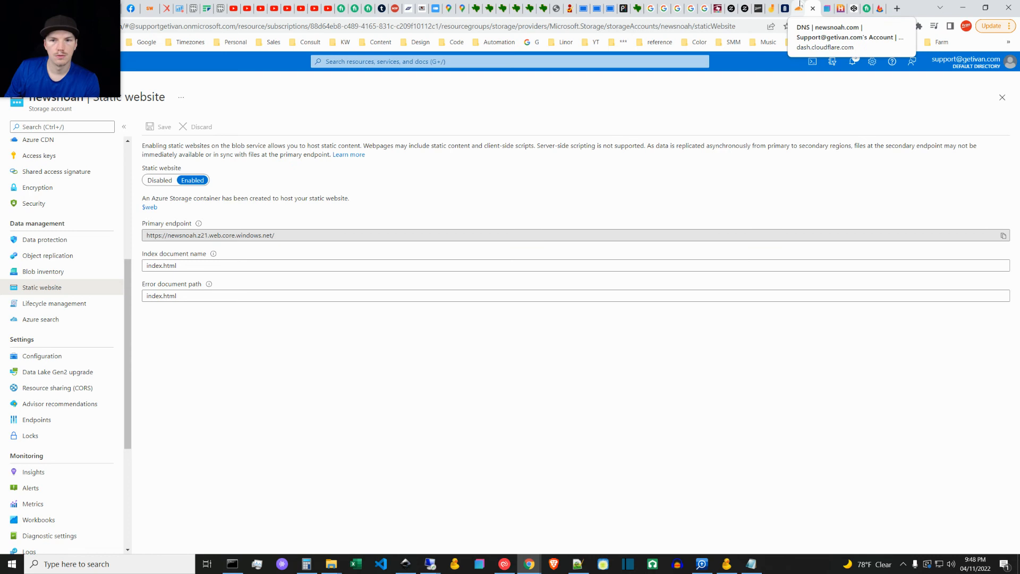
click(800, 6)
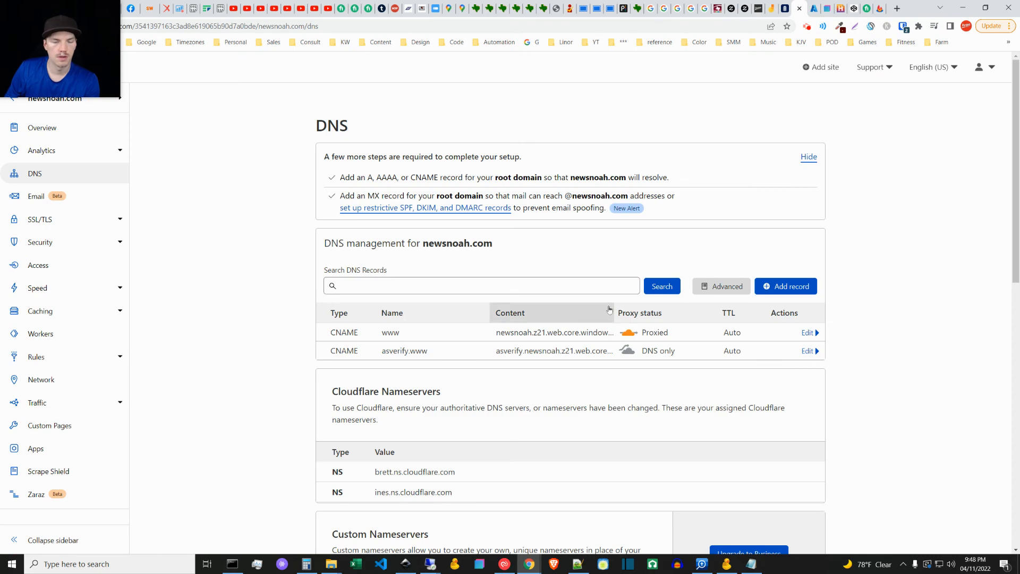
click(791, 290)
click(417, 343)
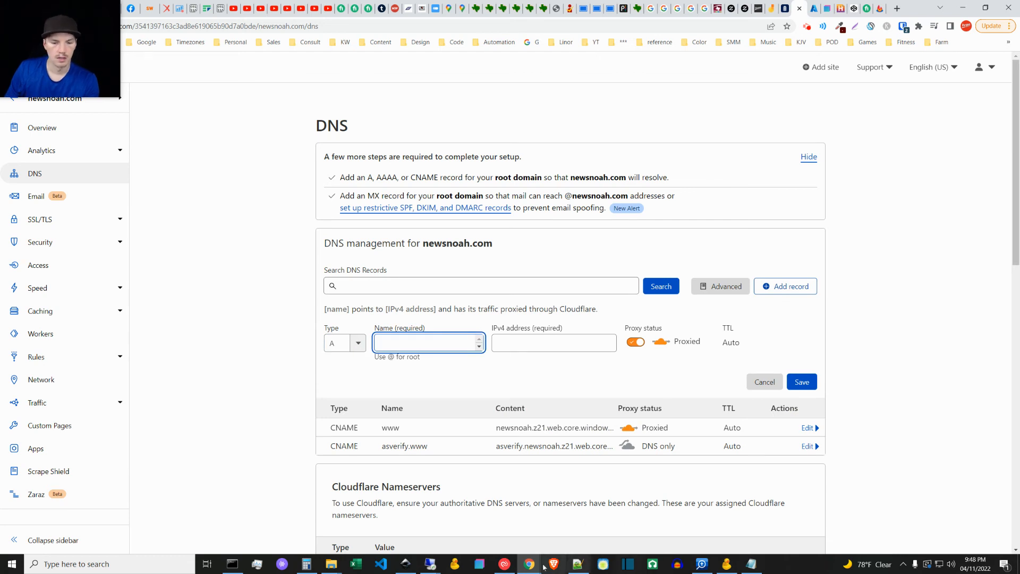
key(alt+Tab)
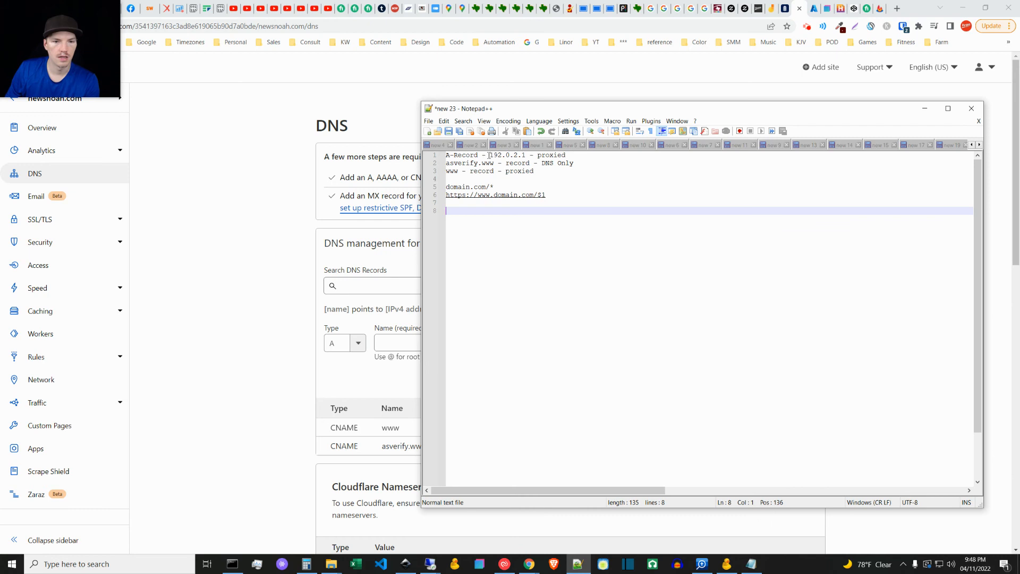
drag(490, 155, 523, 155)
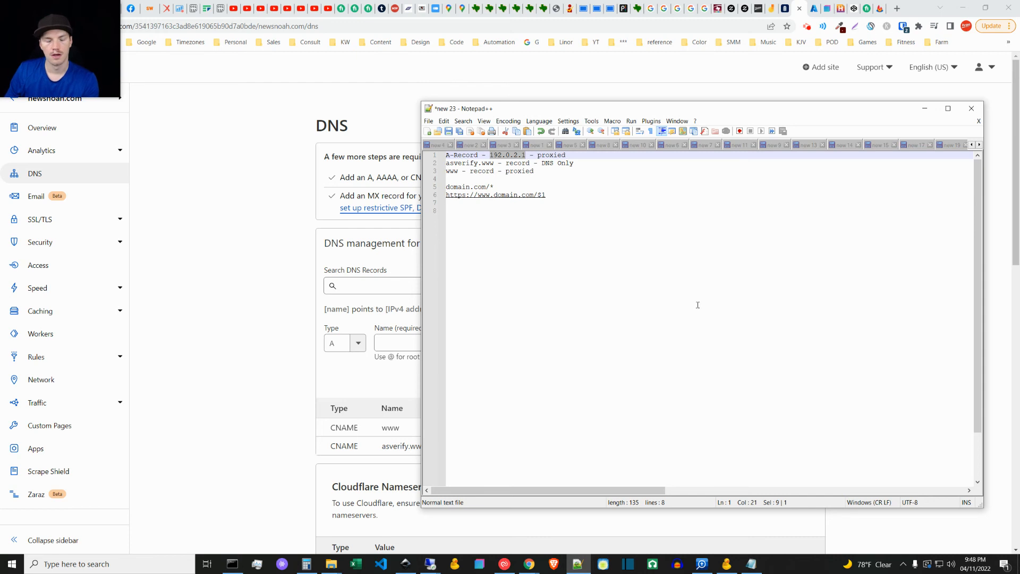
click(925, 108)
Step: Set the new A record's name to @ and its IPv4 address to 192.0.2.1
click(432, 344)
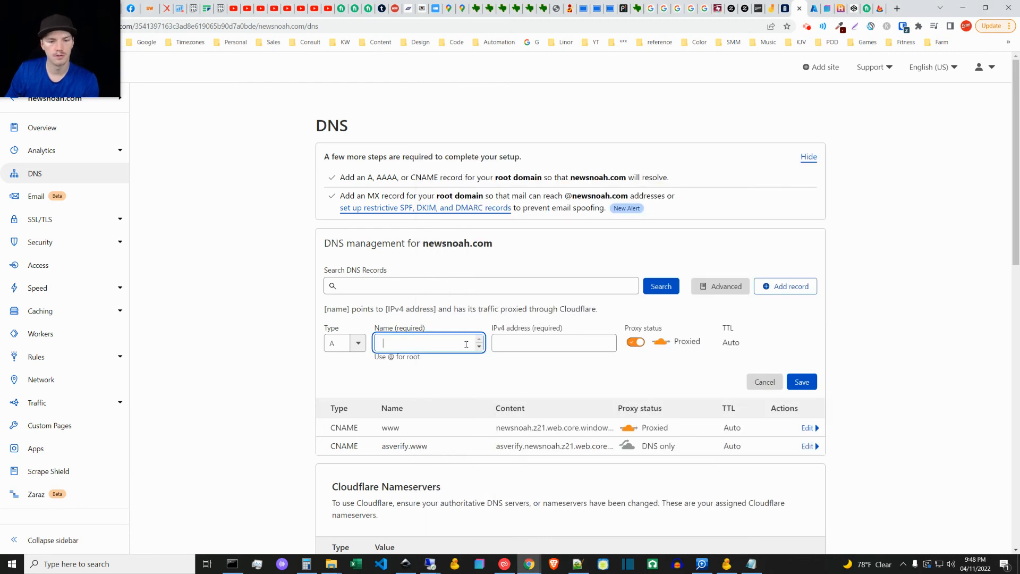
text(@)
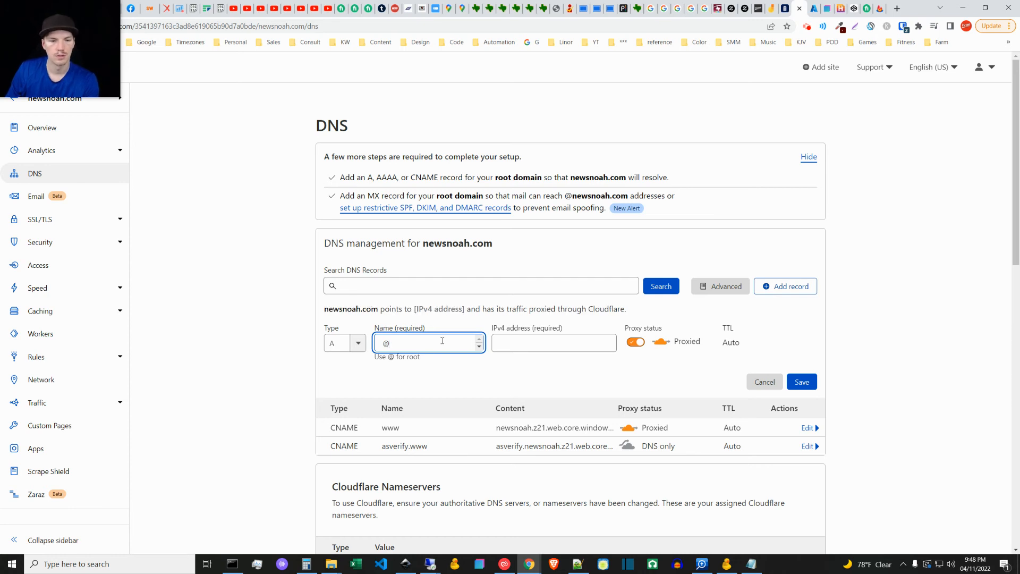
click(539, 345)
text(192.0.2.1)
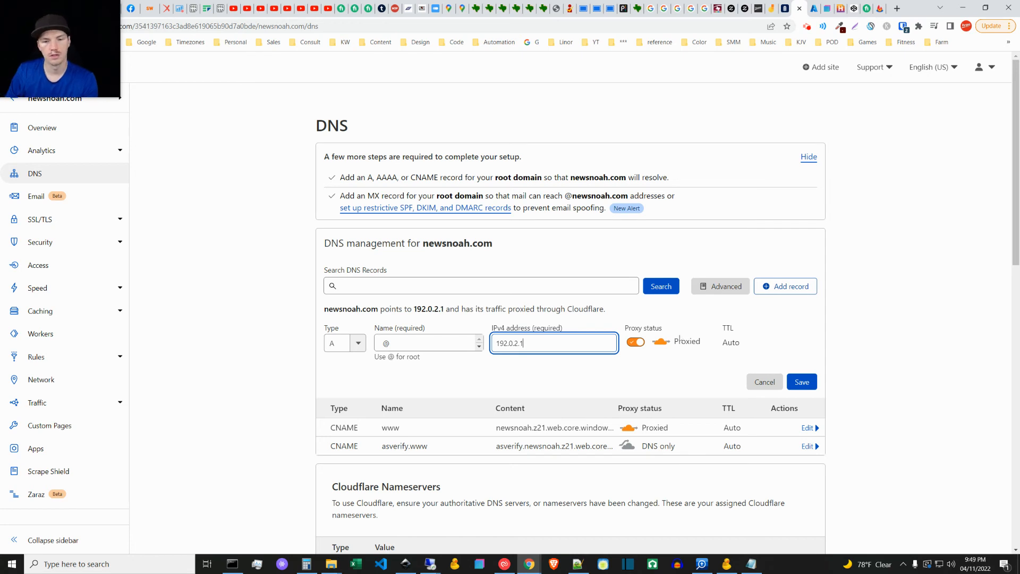
Step: Save the new proxied A record for the root domain in Cloudflare DNS
click(802, 382)
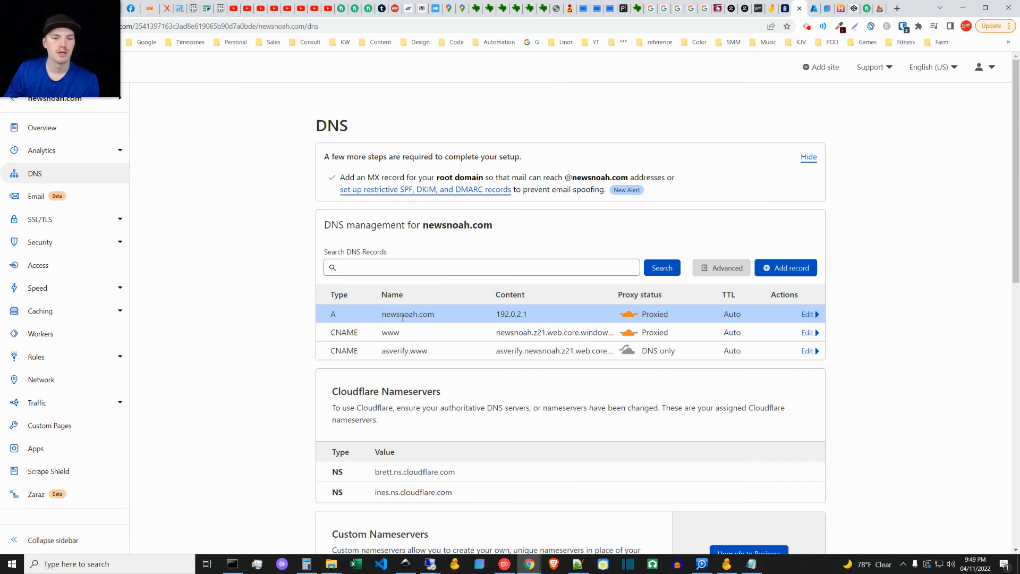
mouse_move(110, 96)
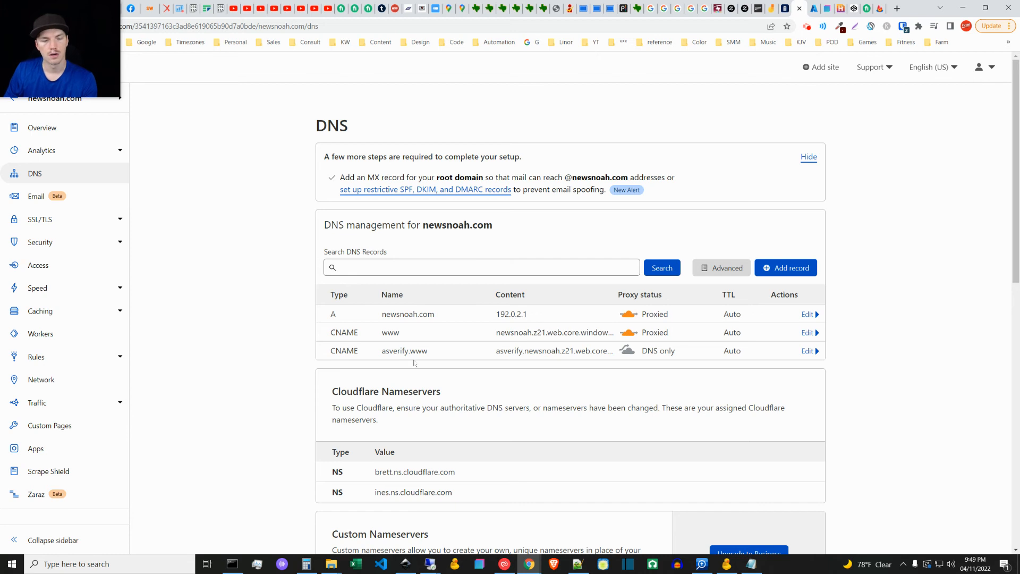
Step: Review the names of the www CNAME and root A records, plus the A record's address, in the DNS table
drag(383, 334, 418, 334)
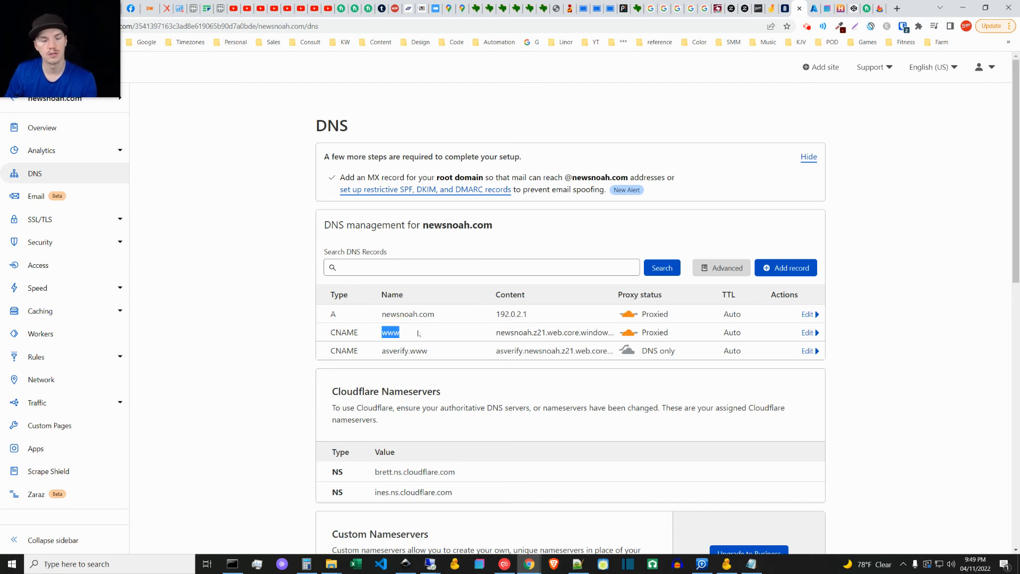
click(419, 334)
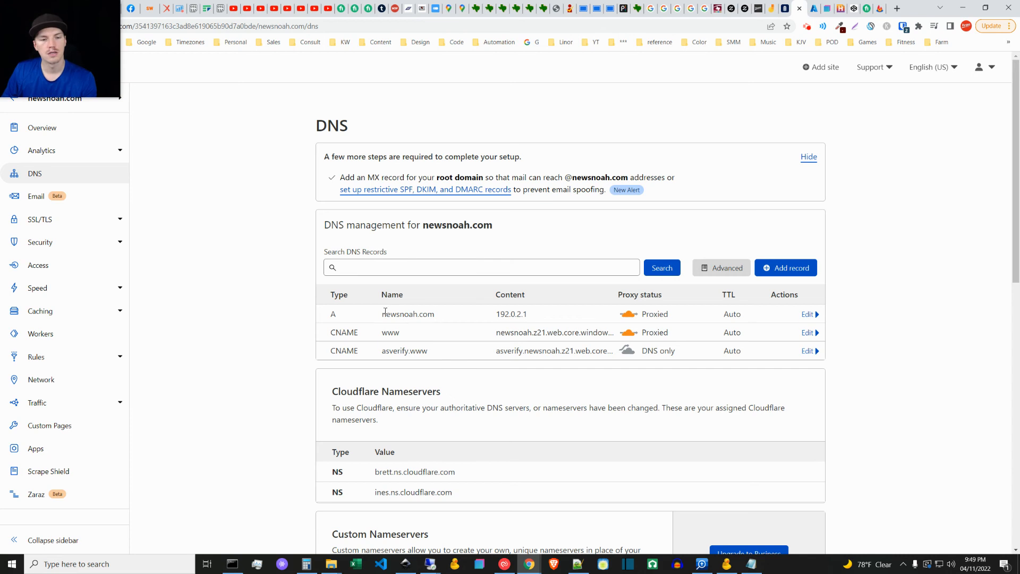
drag(382, 313, 449, 314)
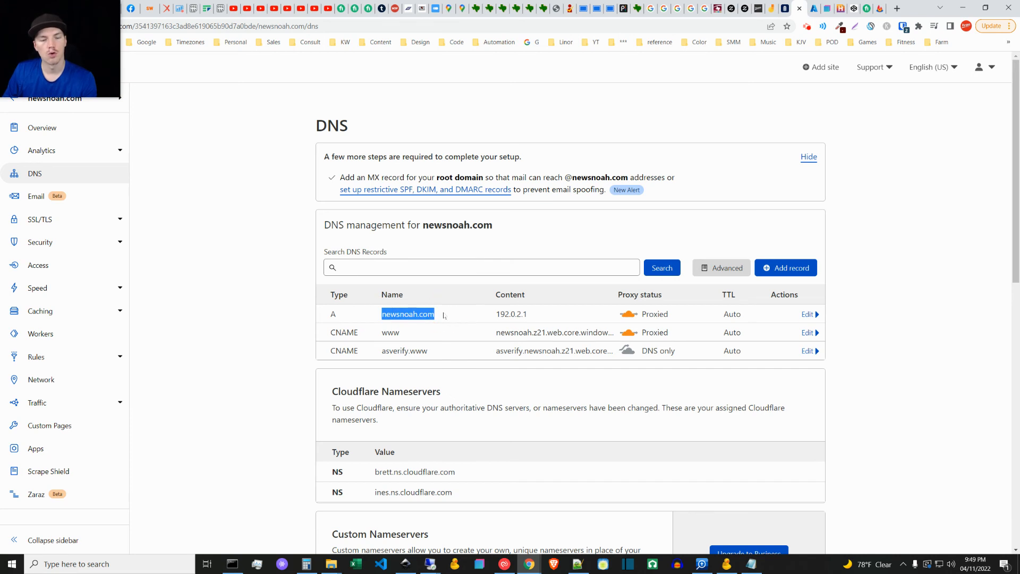
click(441, 314)
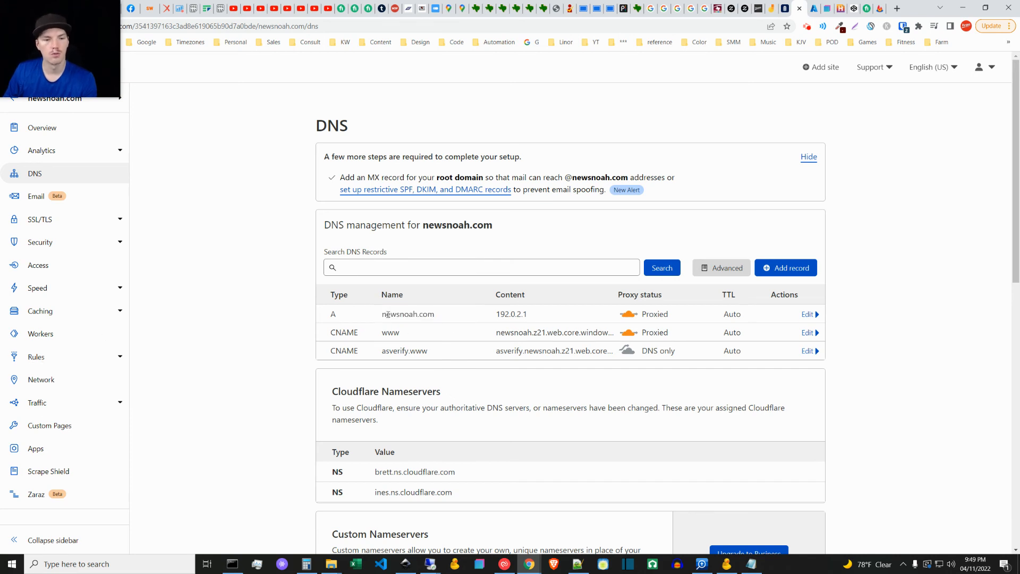
drag(381, 315, 444, 314)
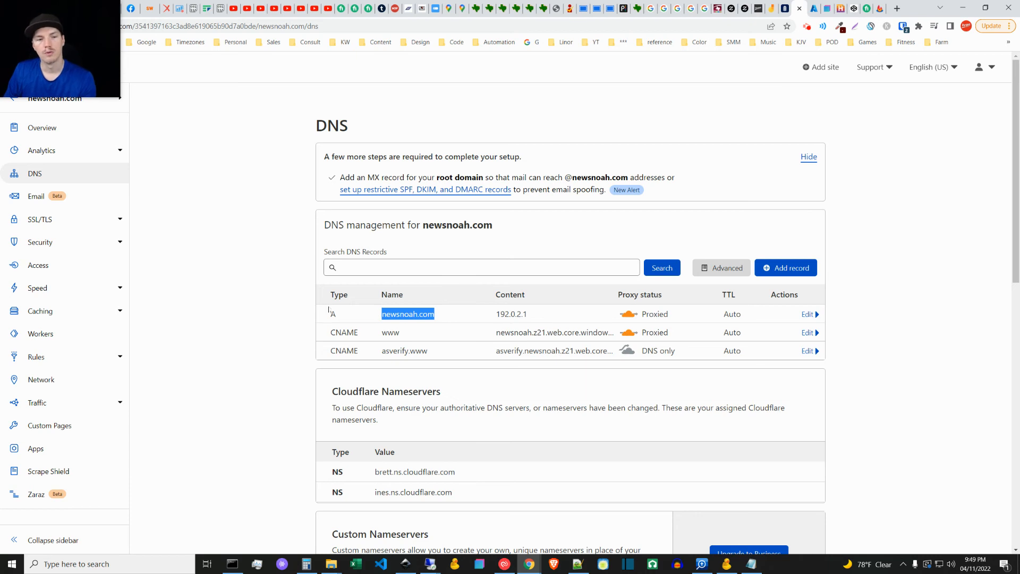
click(455, 314)
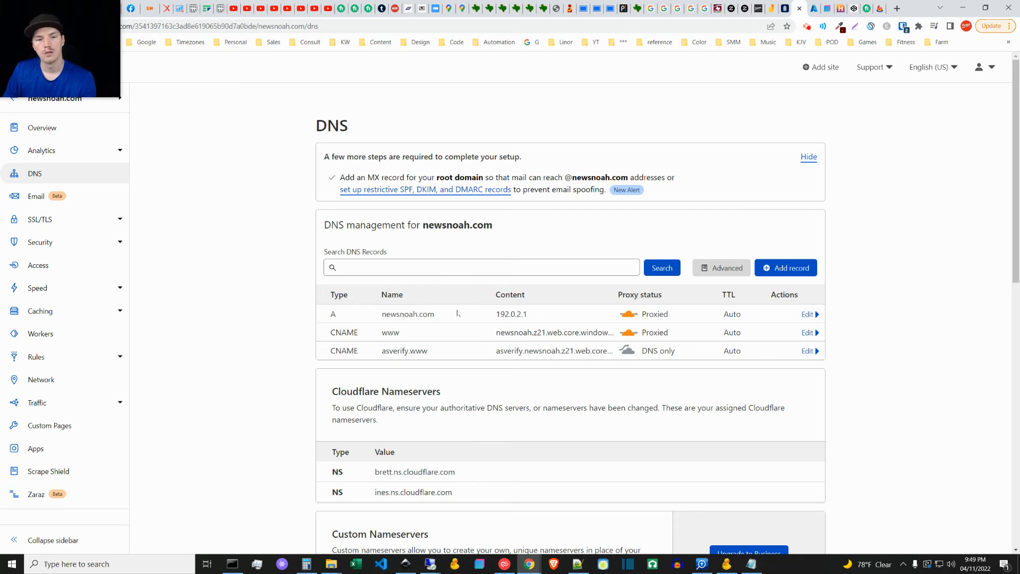
drag(495, 315, 542, 315)
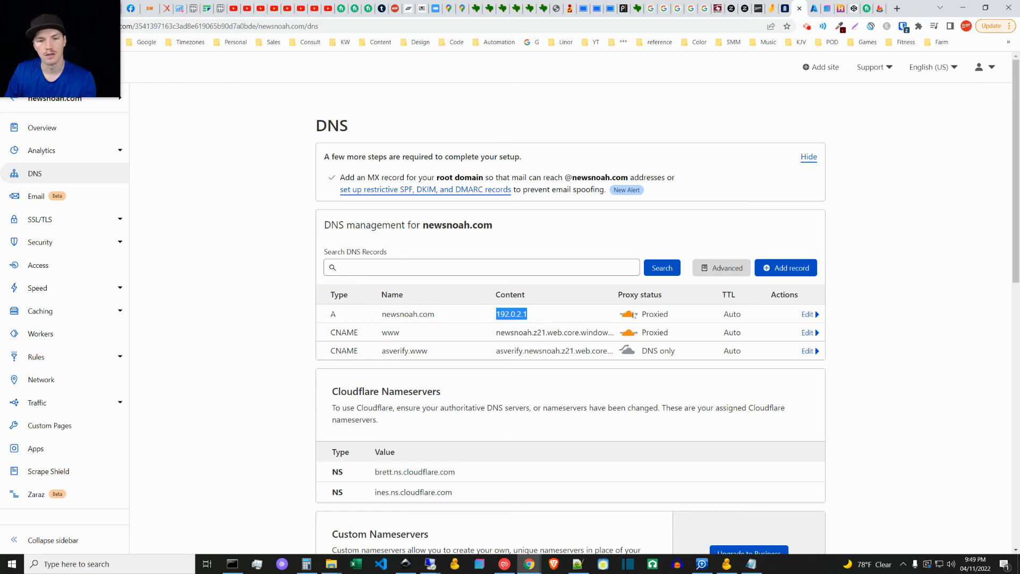
click(587, 326)
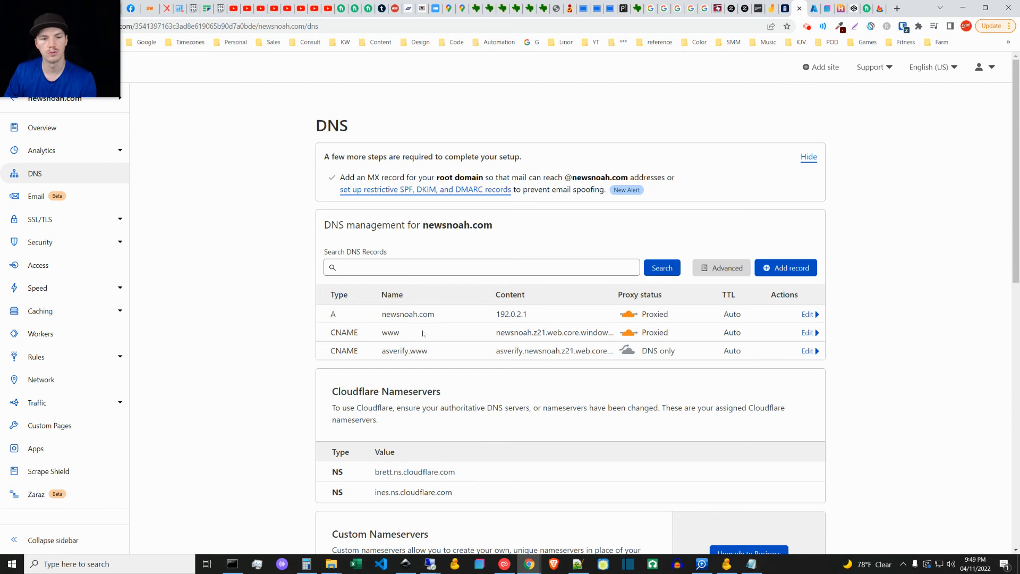
Step: Check the DNS record and redirect notes in Notepad++, then minimize the notes
click(894, 365)
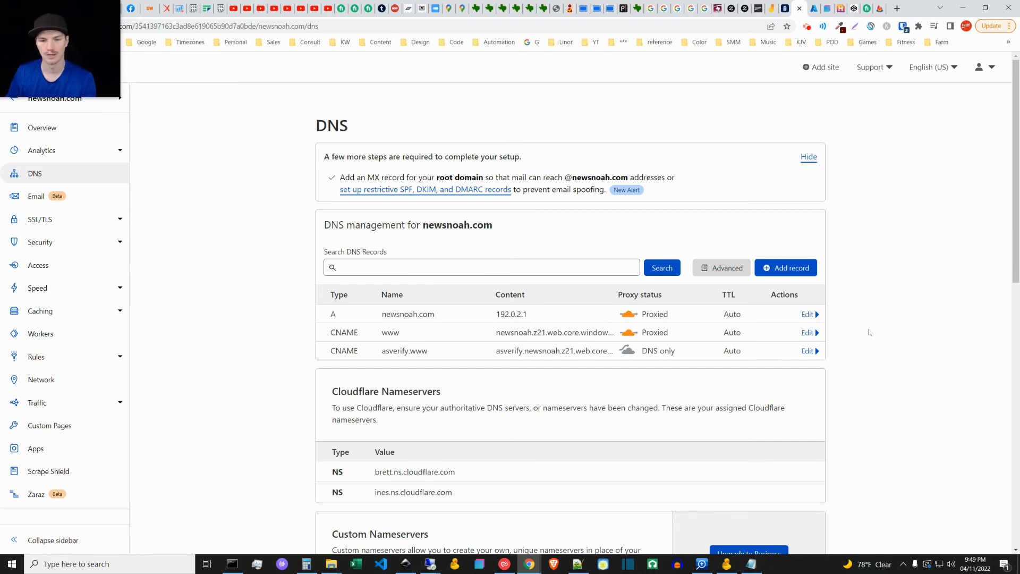
click(889, 332)
click(879, 345)
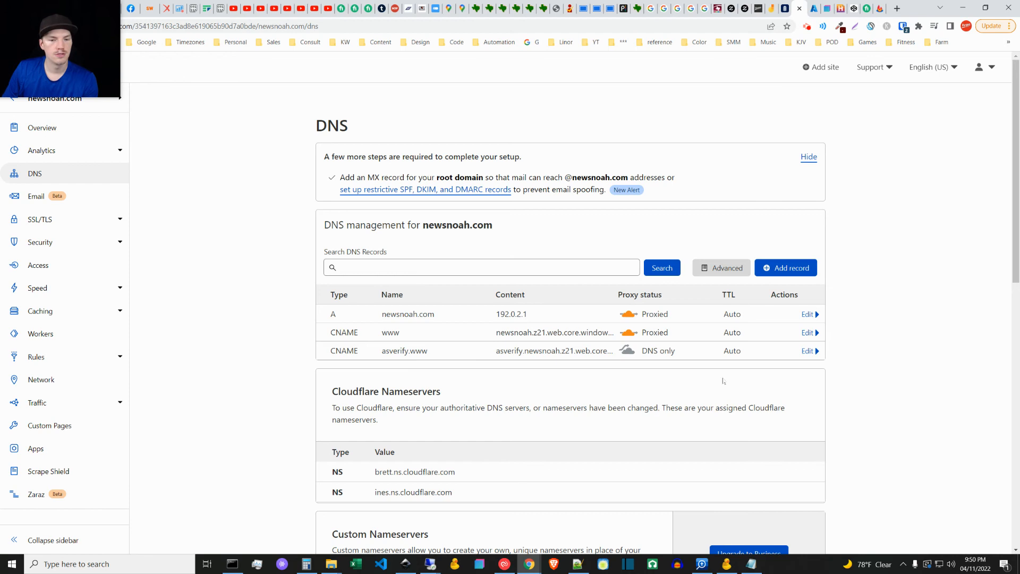
click(577, 563)
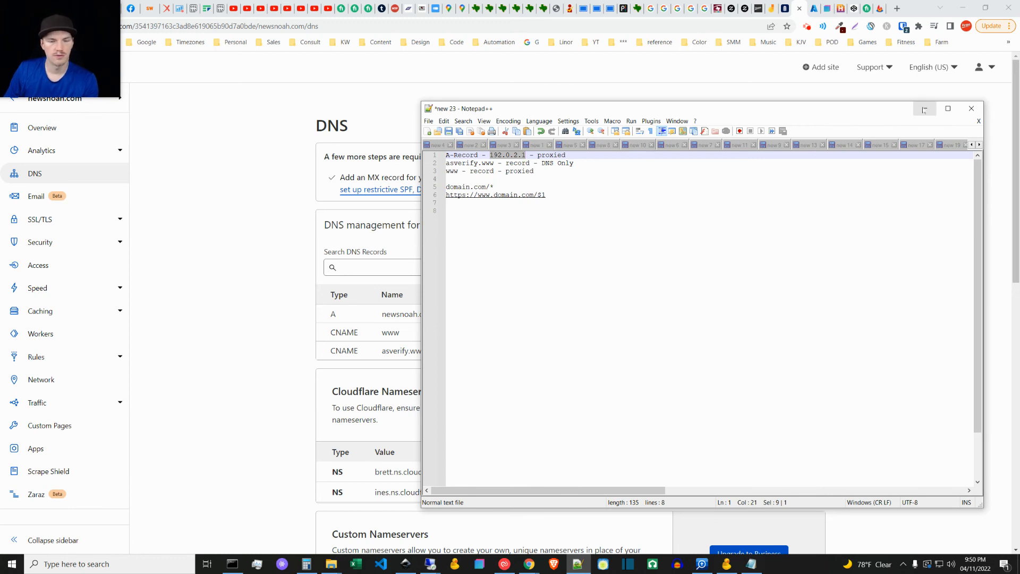
click(922, 111)
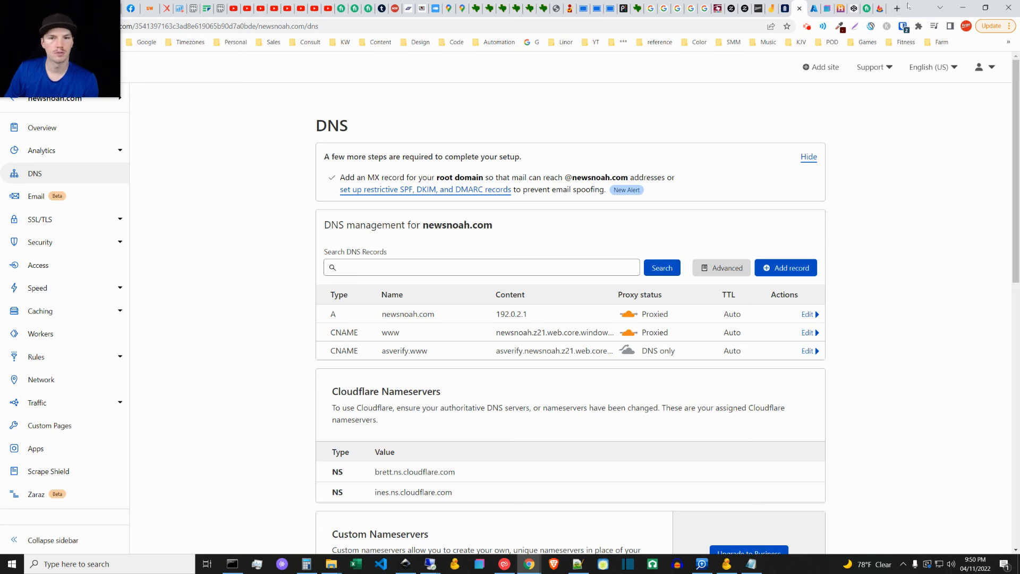
Step: Load newsnoah.com in a new browser tab to test the domain
middle_click(532, 42)
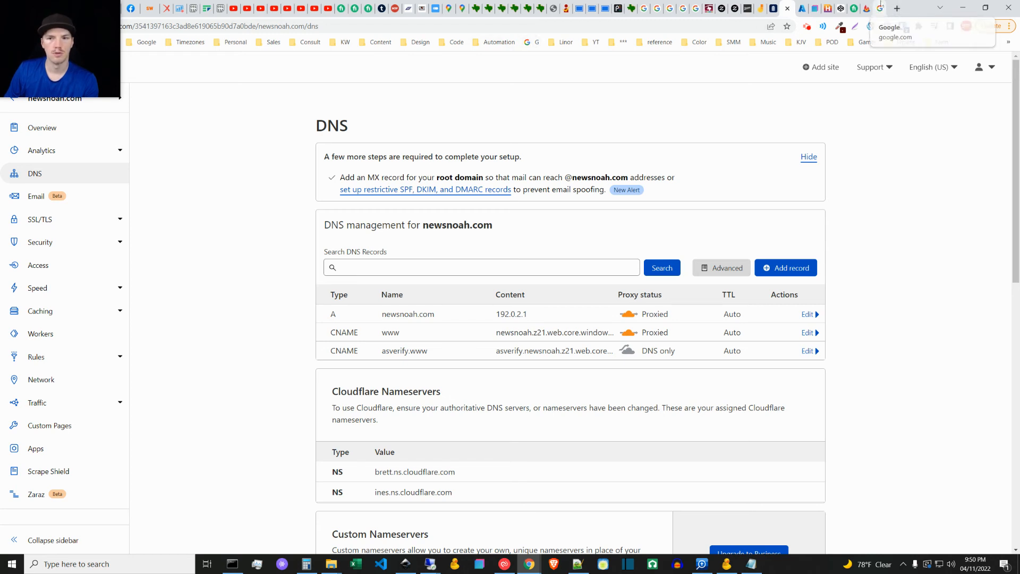
click(880, 8)
click(391, 30)
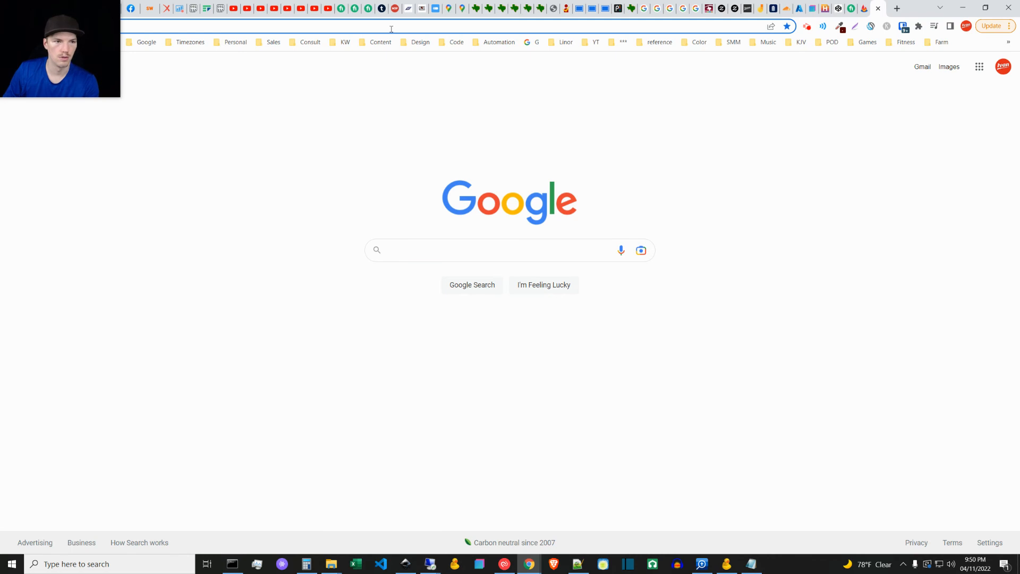
text(newsnoah.com)
key(Return)
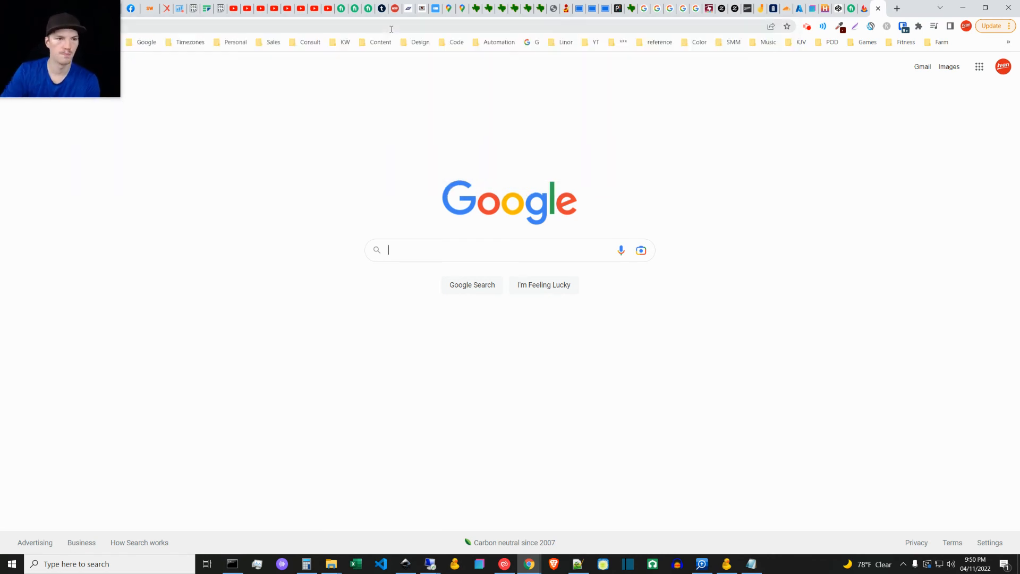
mouse_move(66, 79)
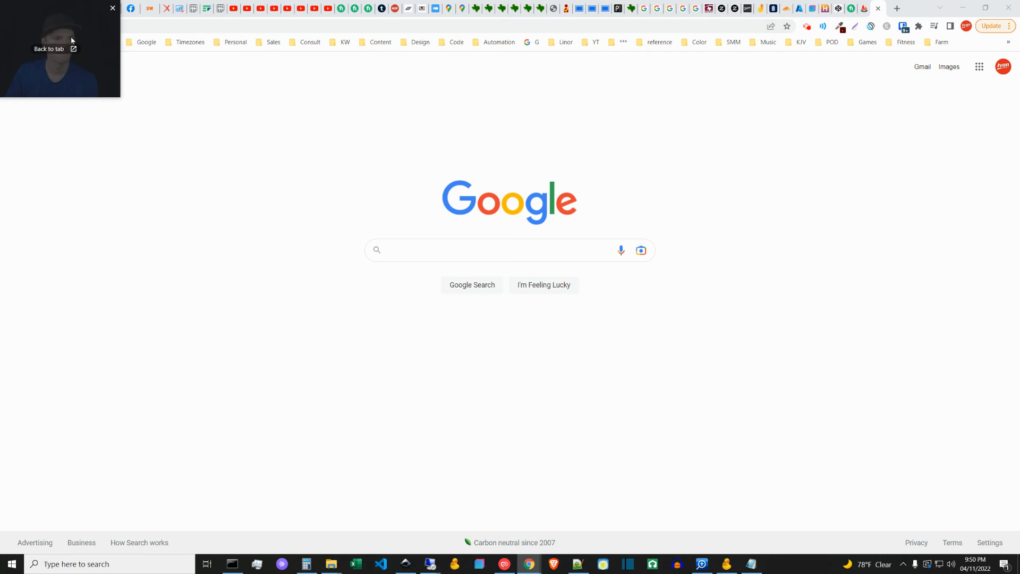
drag(70, 54, 78, 96)
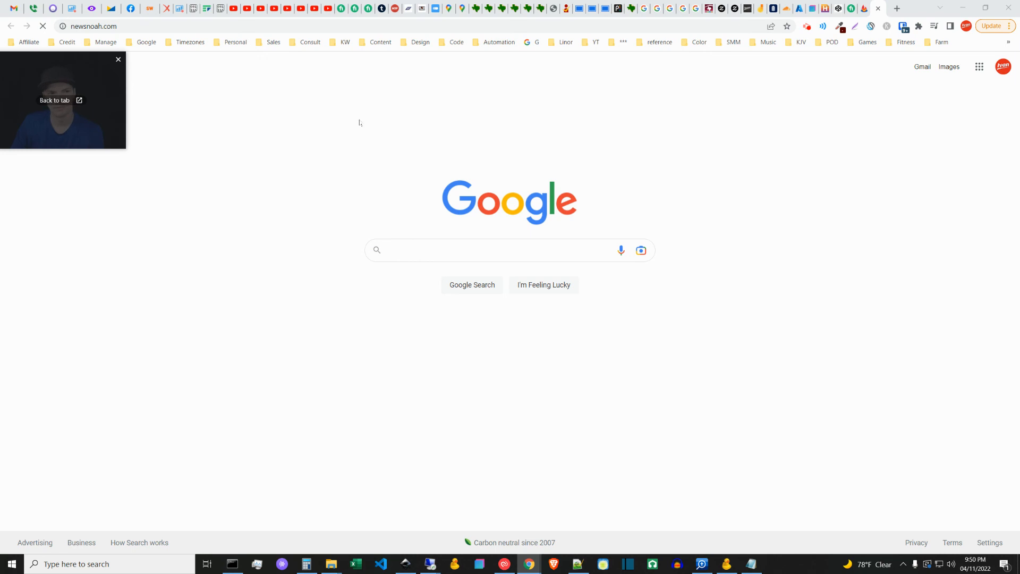
click(321, 125)
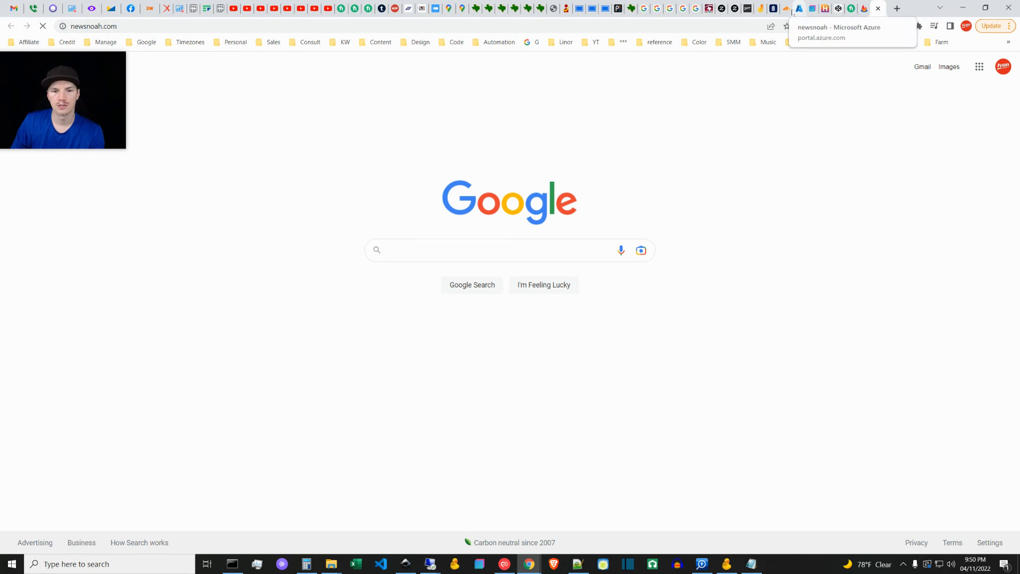
Step: View the Jamboard outline, then return to the newsnoah.com tab and inspect the page and its full web address
click(759, 8)
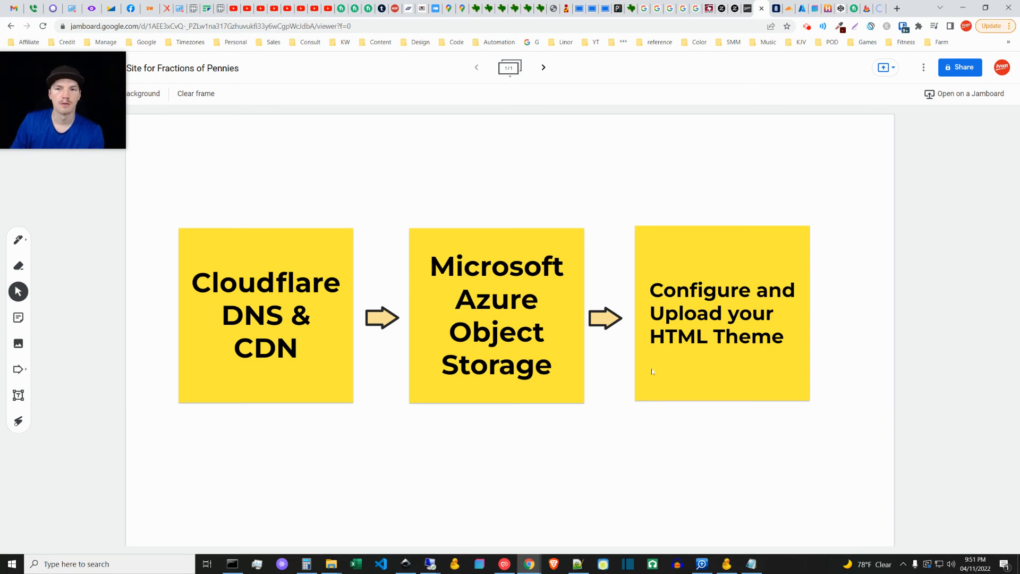
click(878, 6)
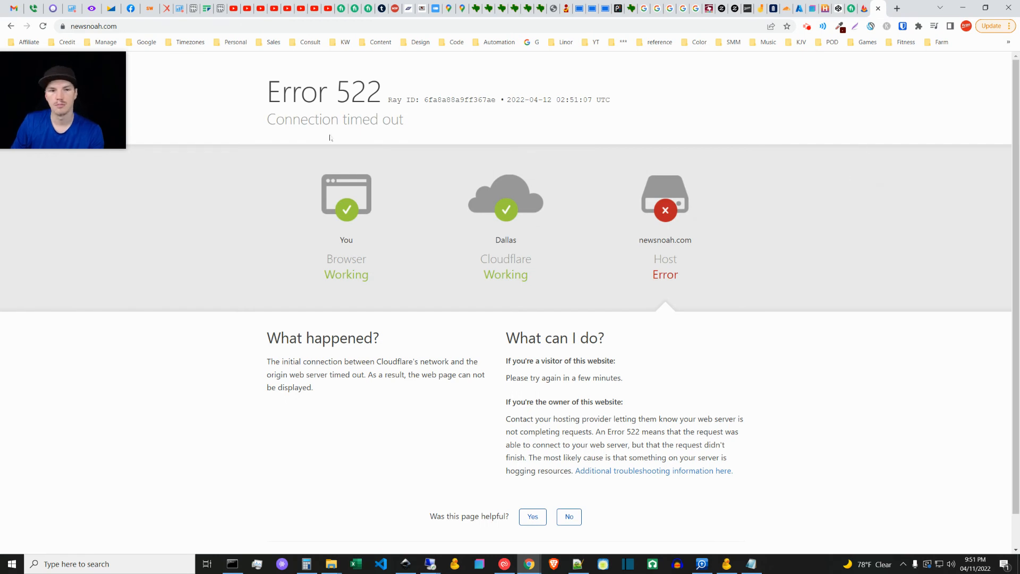
click(75, 26)
click(68, 27)
click(72, 27)
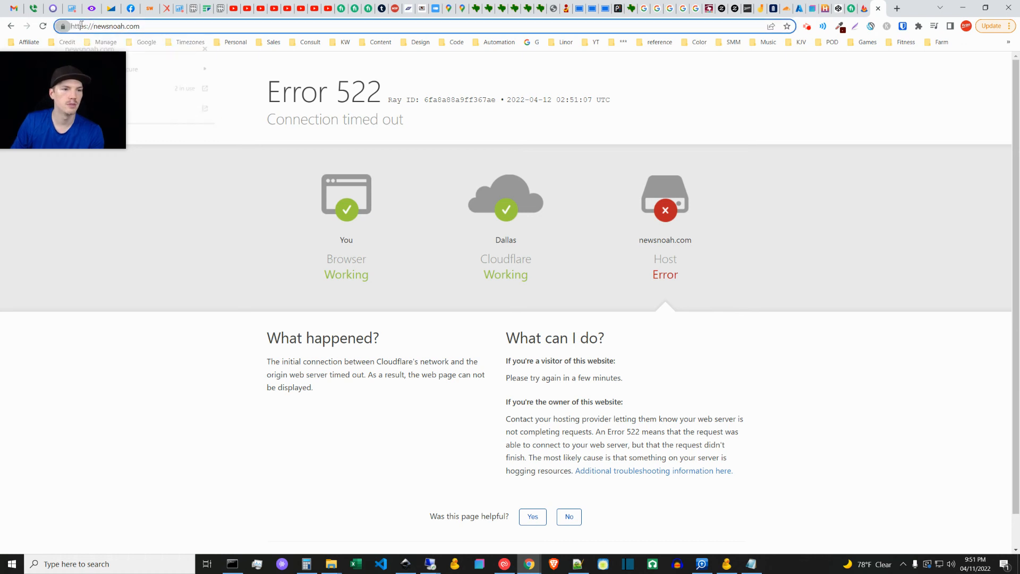
click(840, 292)
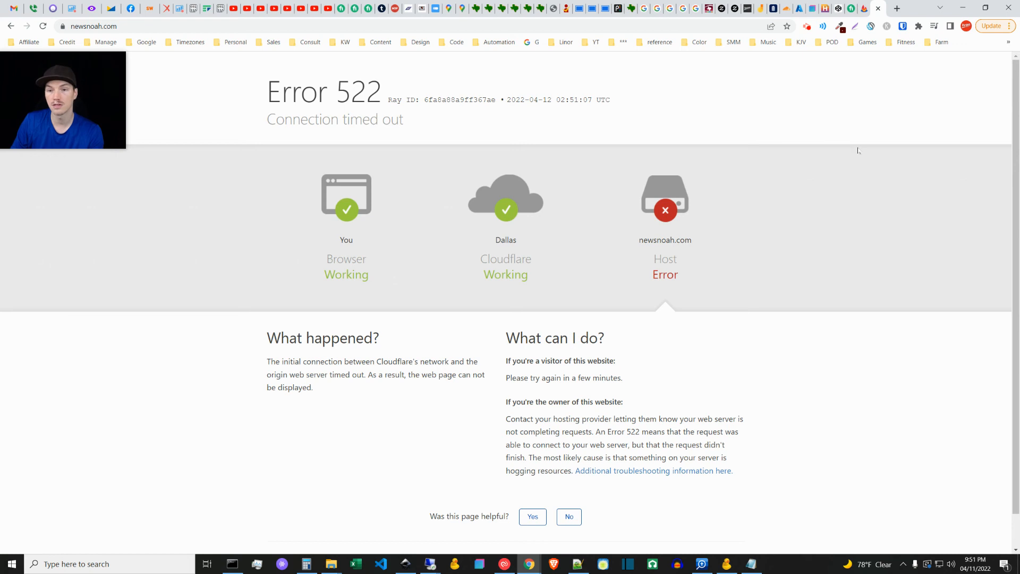
Step: Bring up the free HTML templates list on html.com and consult the DNS and redirect notes in Notepad++
click(787, 9)
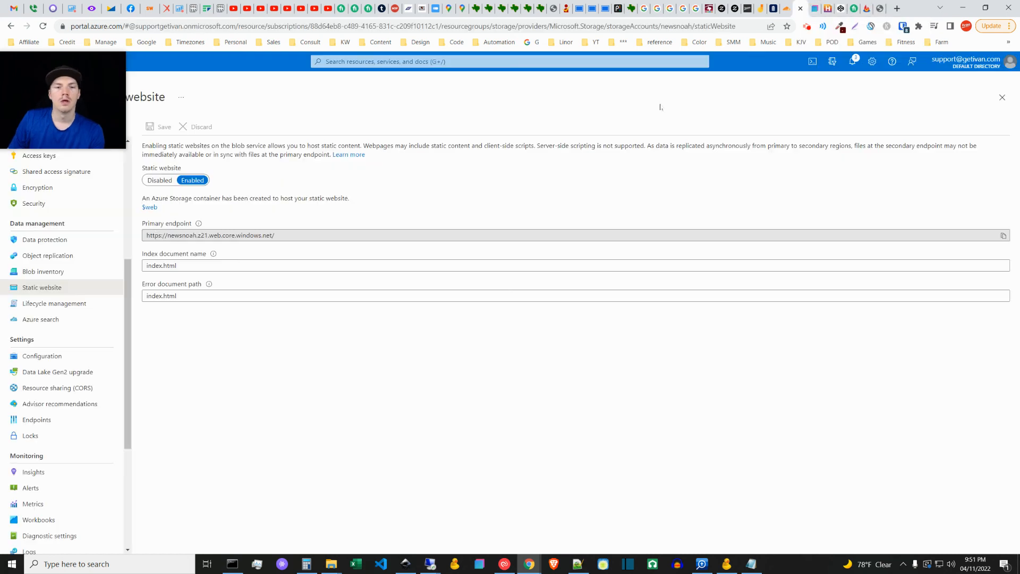
click(763, 4)
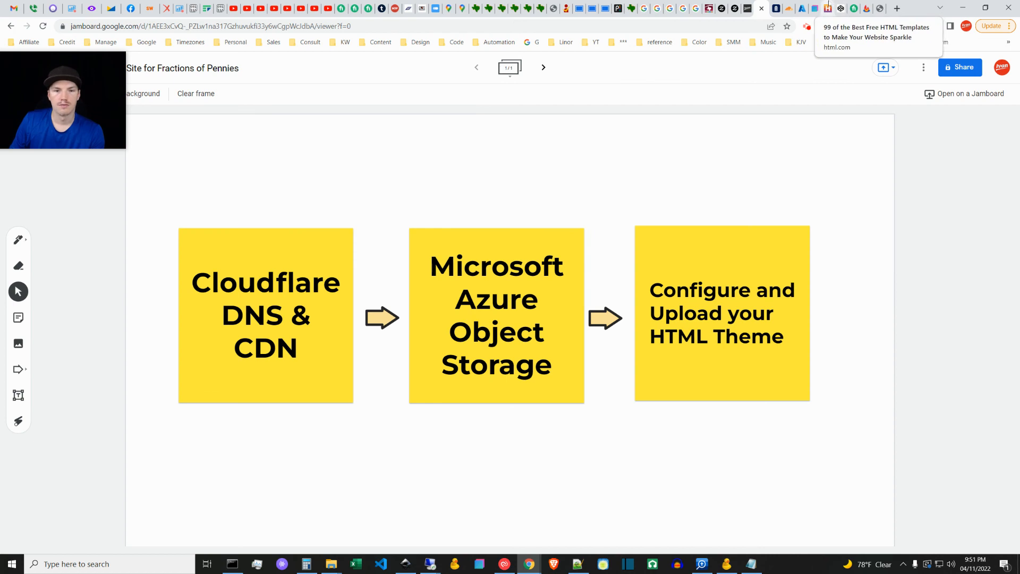
click(828, 5)
click(743, 349)
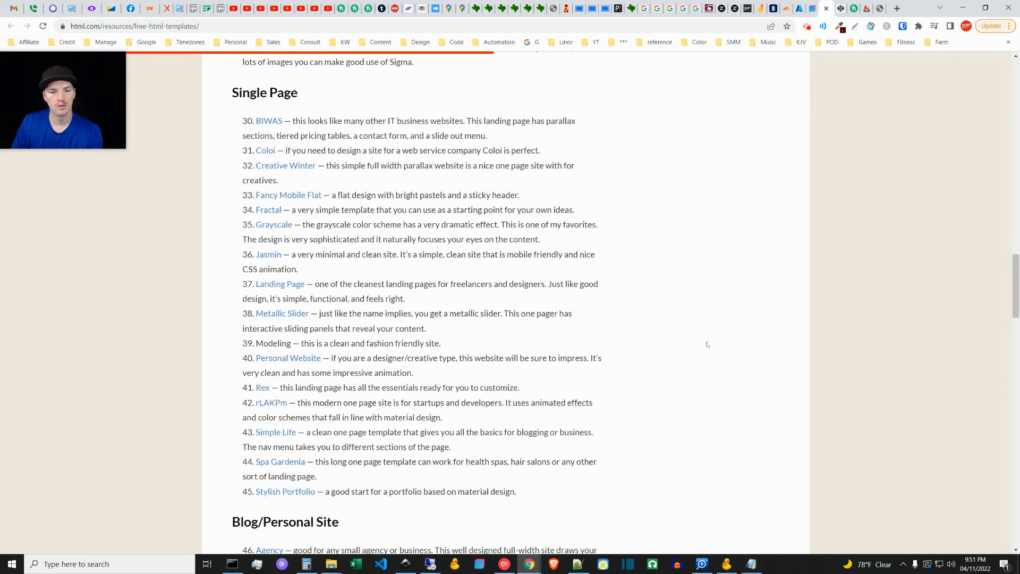
click(577, 564)
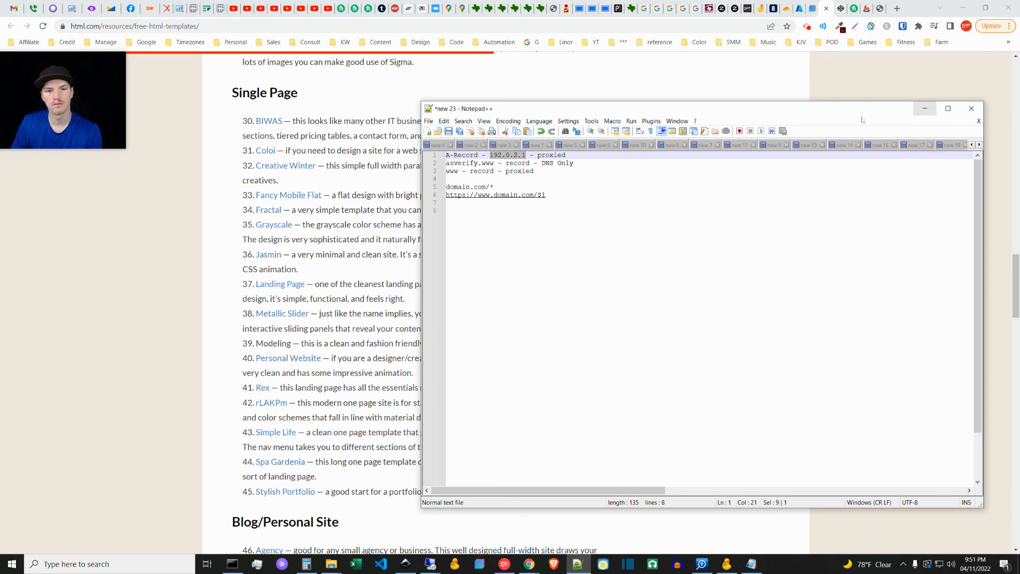
click(924, 109)
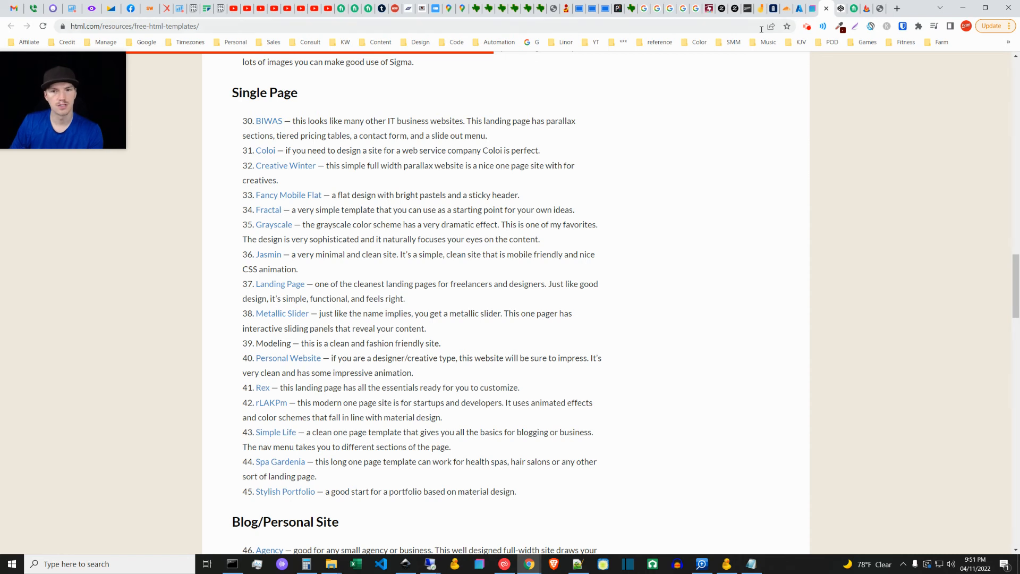
Step: Open the Jasmin template from the Single Page list and examine its HTML code in CodePen
click(273, 254)
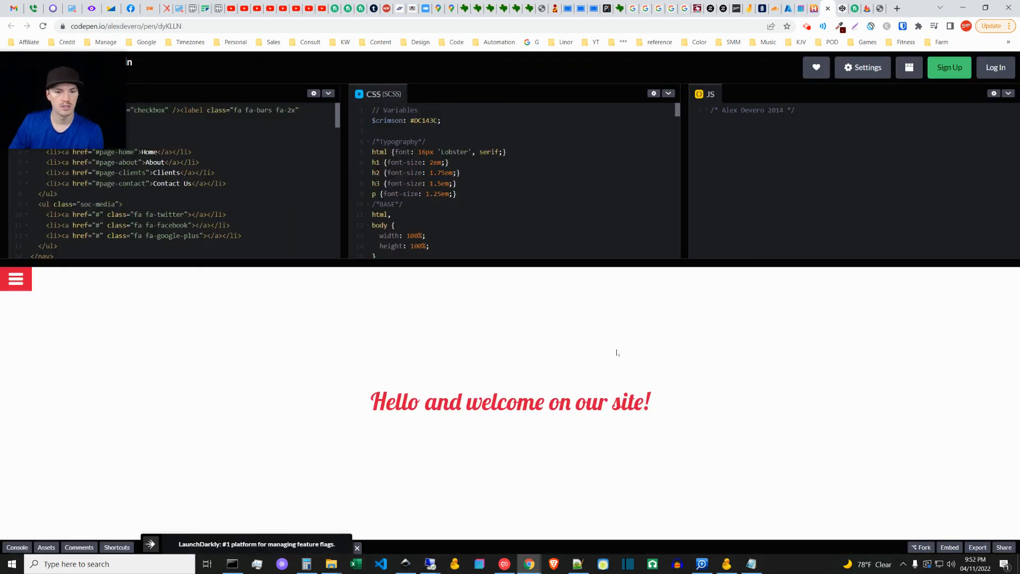
scroll(241, 198, down, 4)
scroll(238, 213, up, 4)
scroll(205, 121, down, 3)
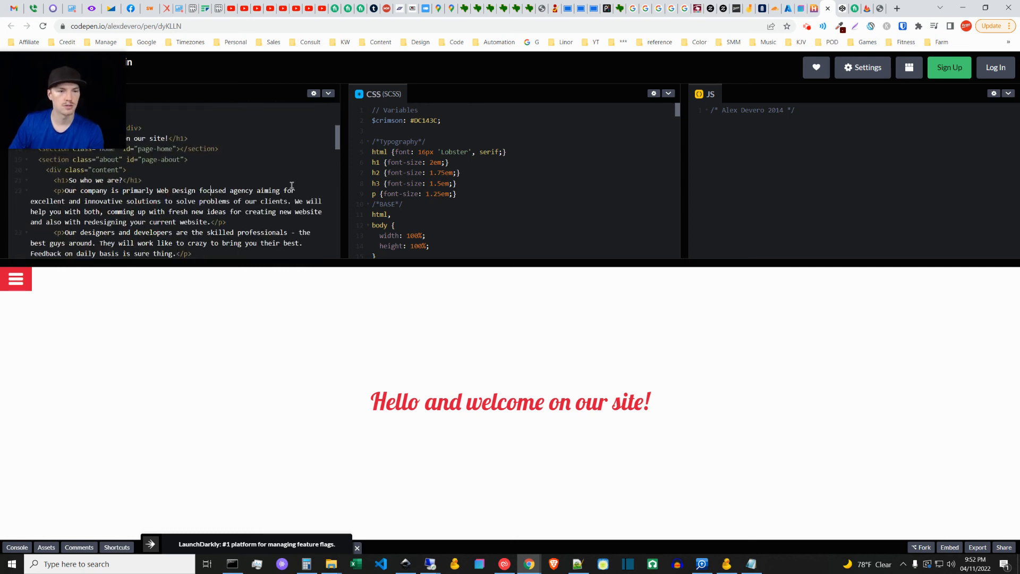
scroll(257, 221, up, 3)
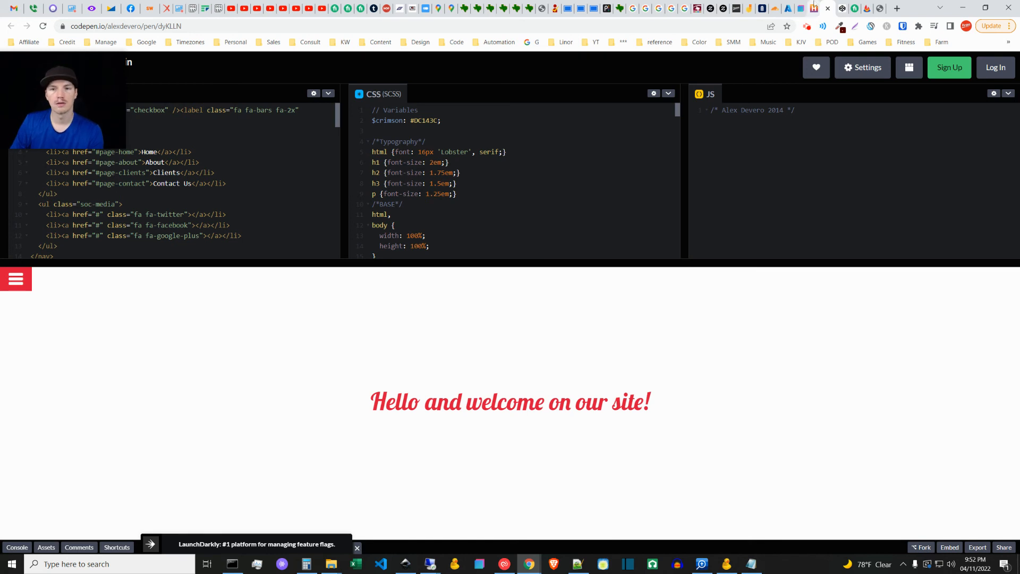
Step: View the Standard and Lifetime purchase options on the Bootstrap Studio website
click(801, 8)
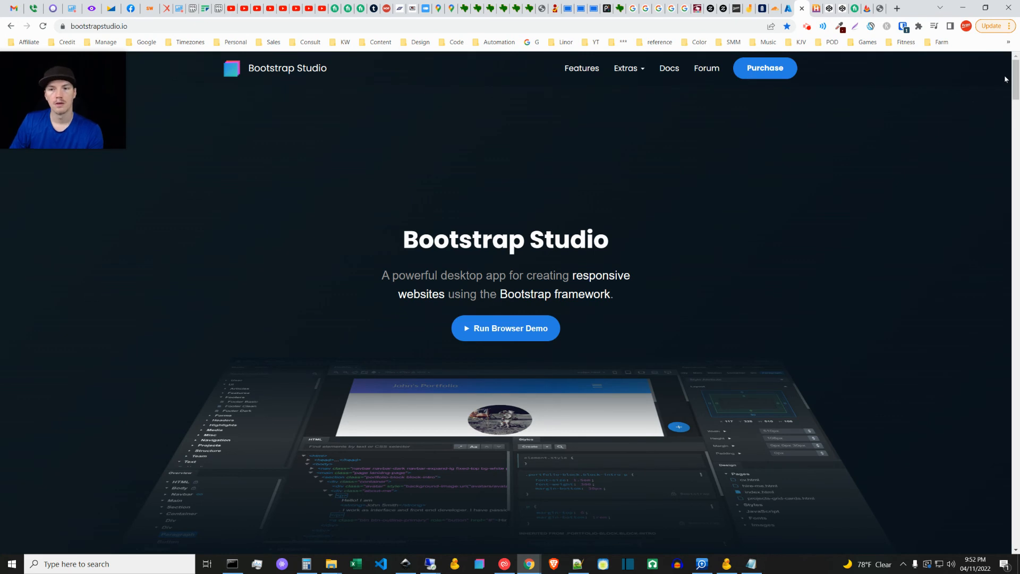
click(779, 72)
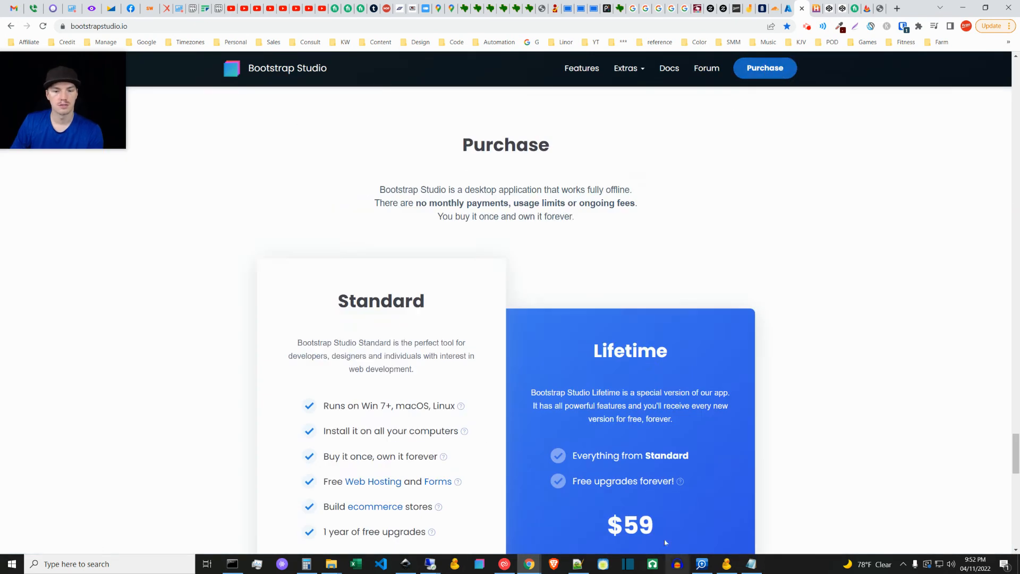
scroll(780, 472, down, 3)
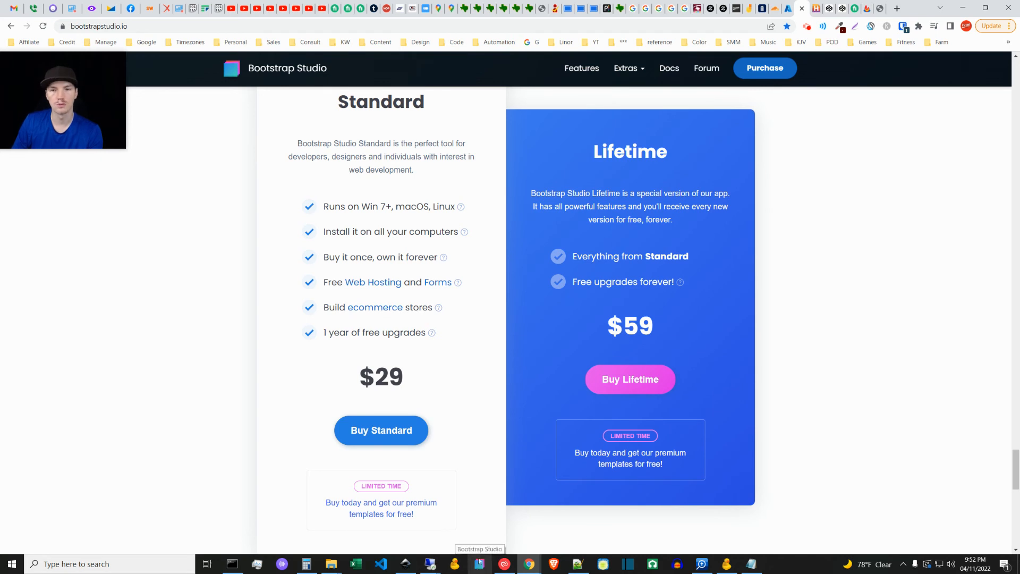
Step: Bring up the Fiverr results for "html" and browse the listed services and their starting prices
click(827, 5)
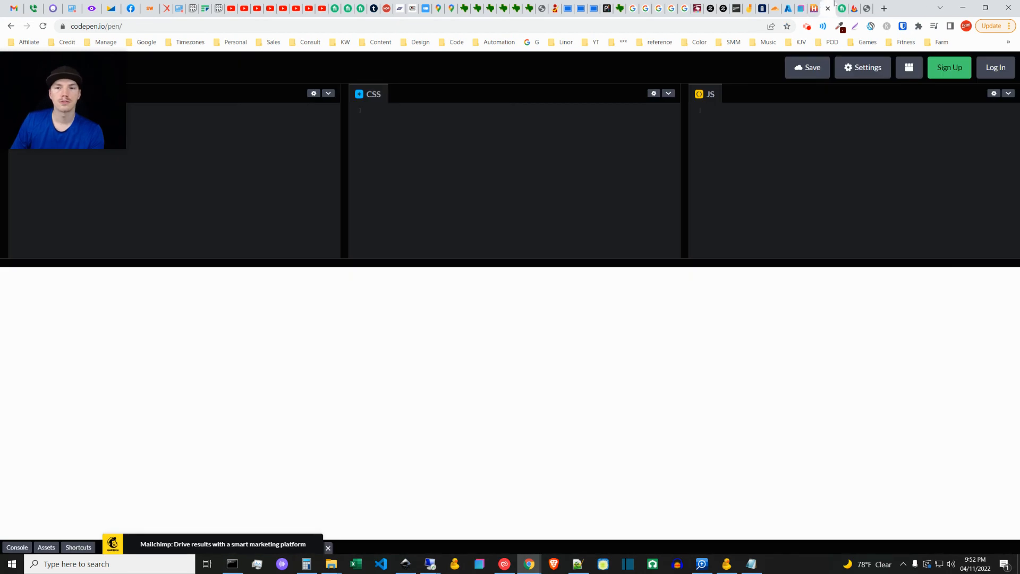
click(840, 8)
click(239, 70)
click(845, 324)
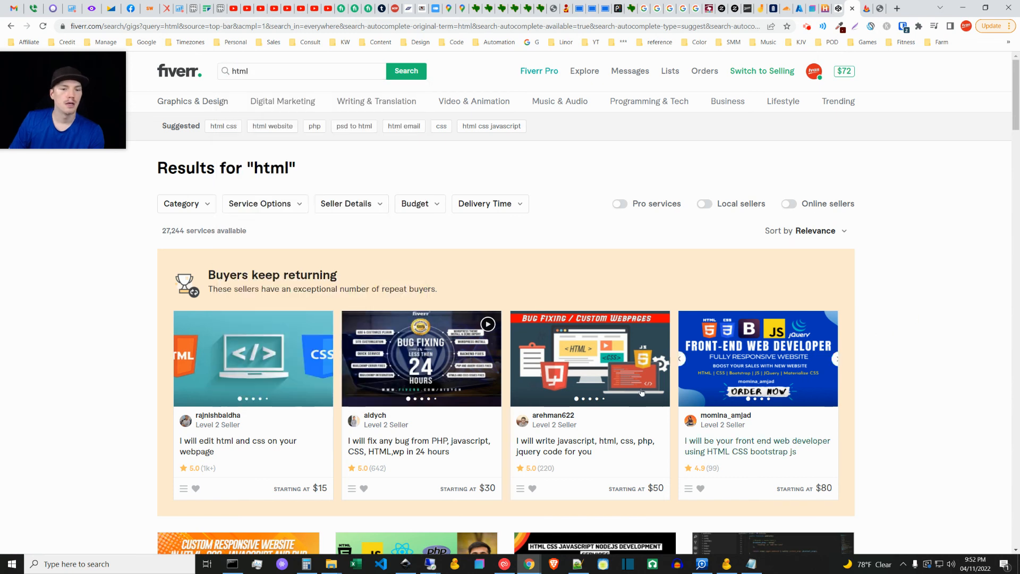
scroll(557, 441, down, 5)
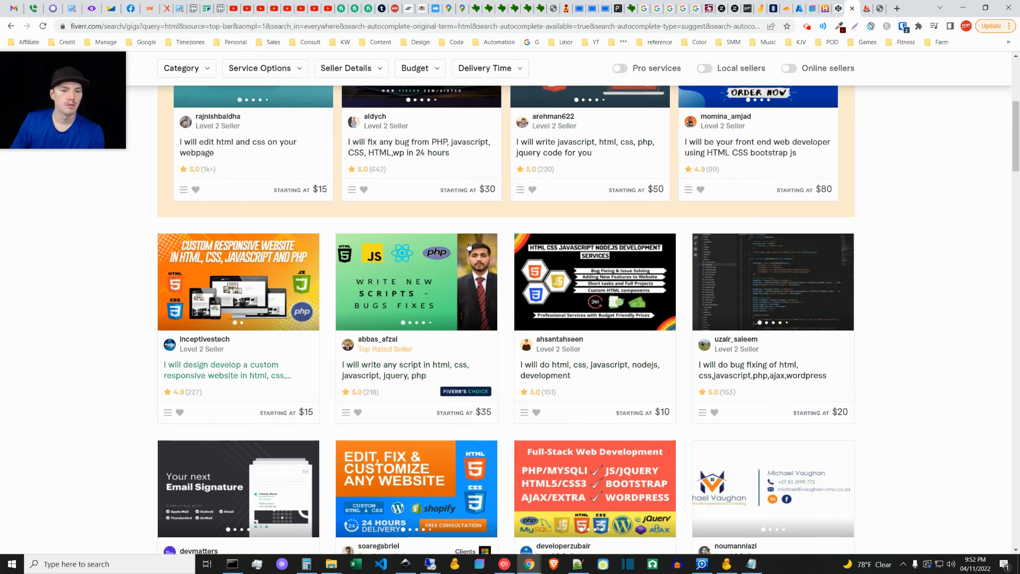
scroll(887, 409, down, 3)
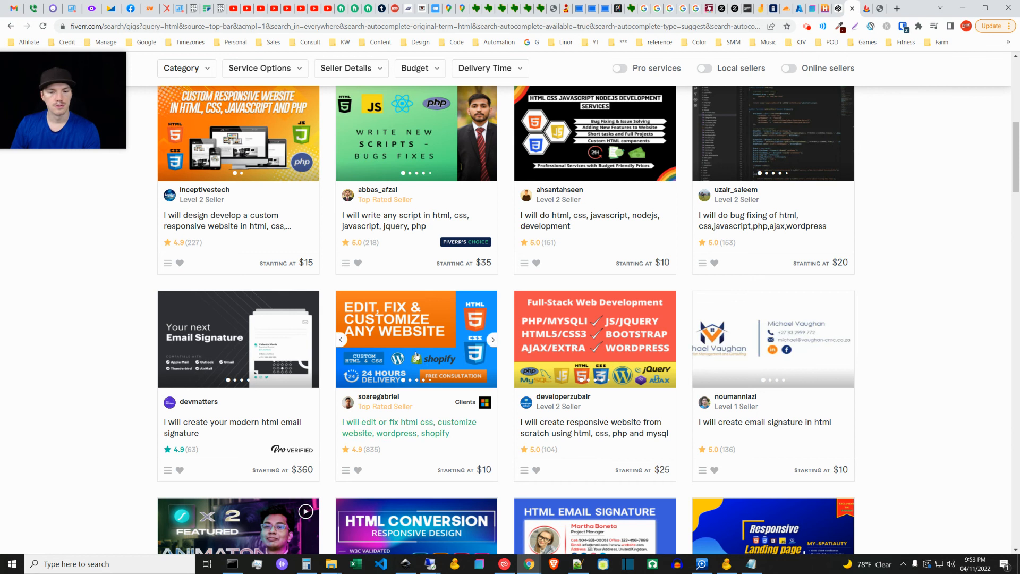
scroll(863, 391, down, 2)
scroll(864, 391, down, 5)
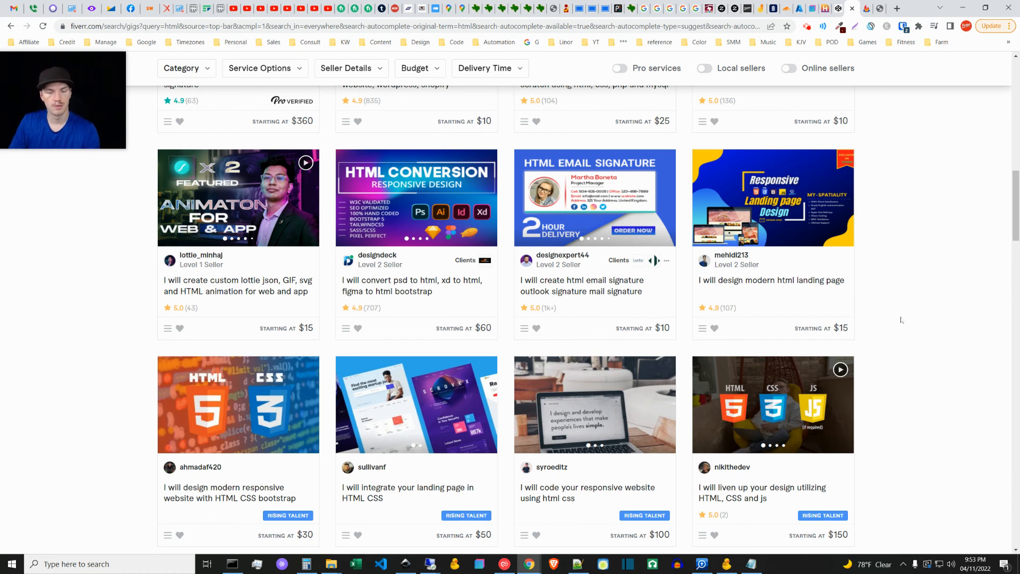
scroll(970, 201, down, 12)
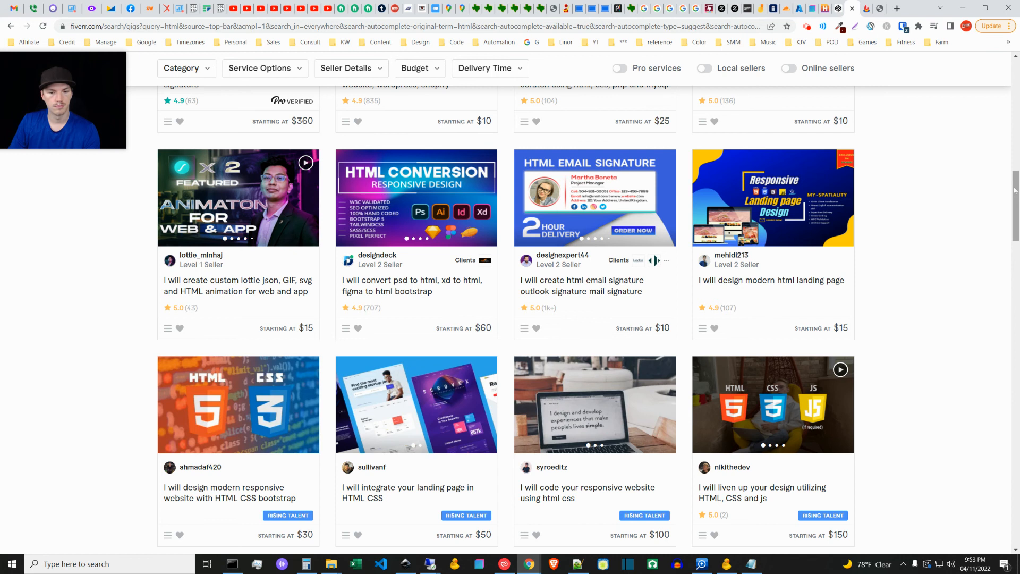
scroll(999, 289, down, 15)
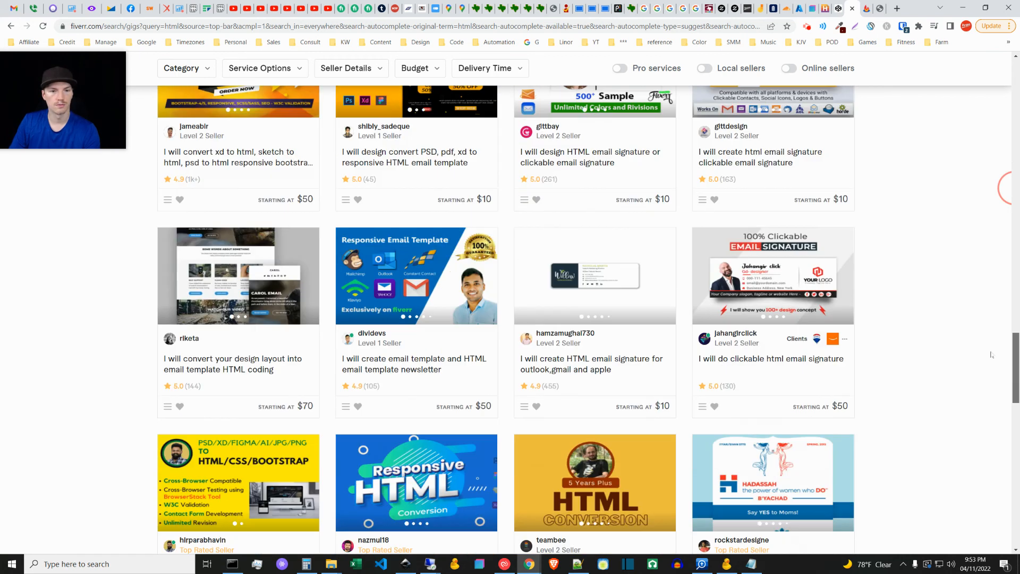
scroll(968, 339, up, 10)
scroll(968, 339, up, 4)
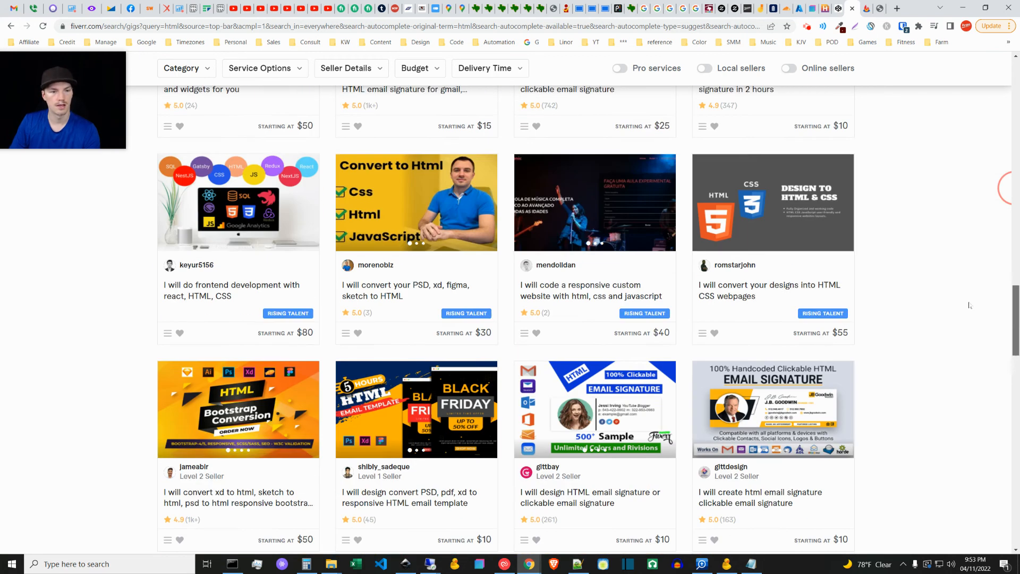
scroll(967, 306, up, 15)
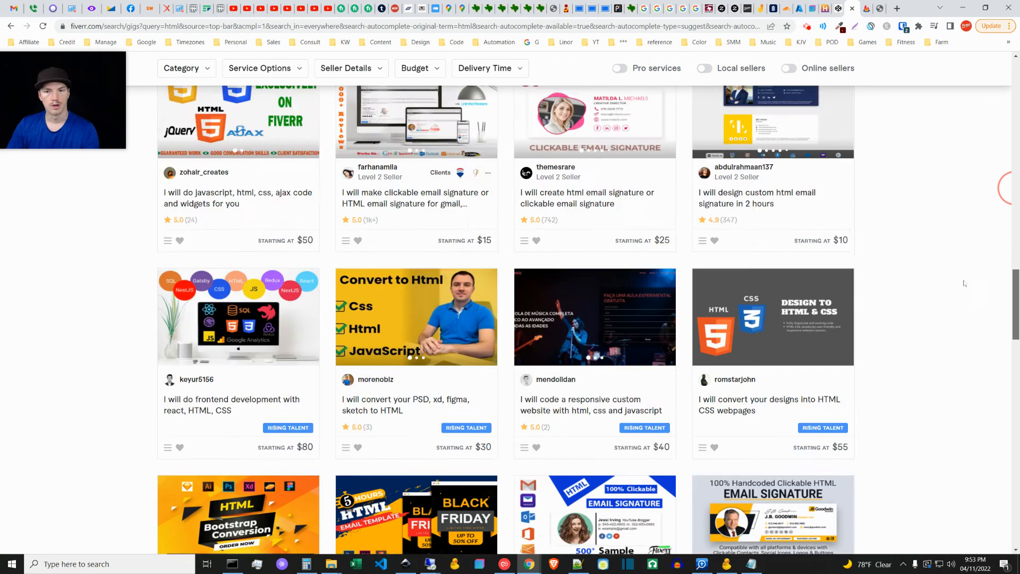
scroll(985, 79, up, 1)
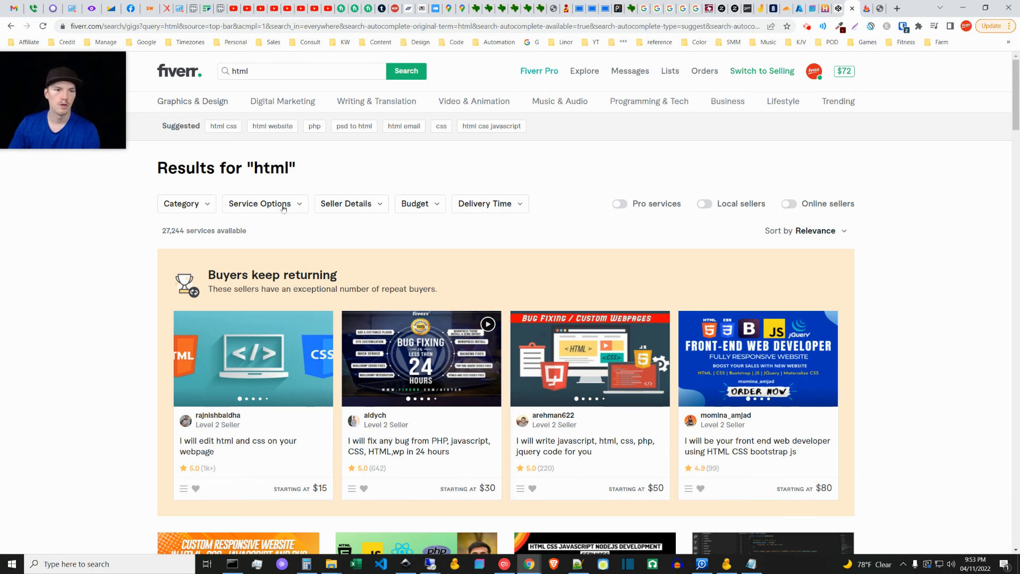
Step: Go to the template.getivan.com page and look over its Niche Templates list, pricing and contact form
mouse_move(121, 149)
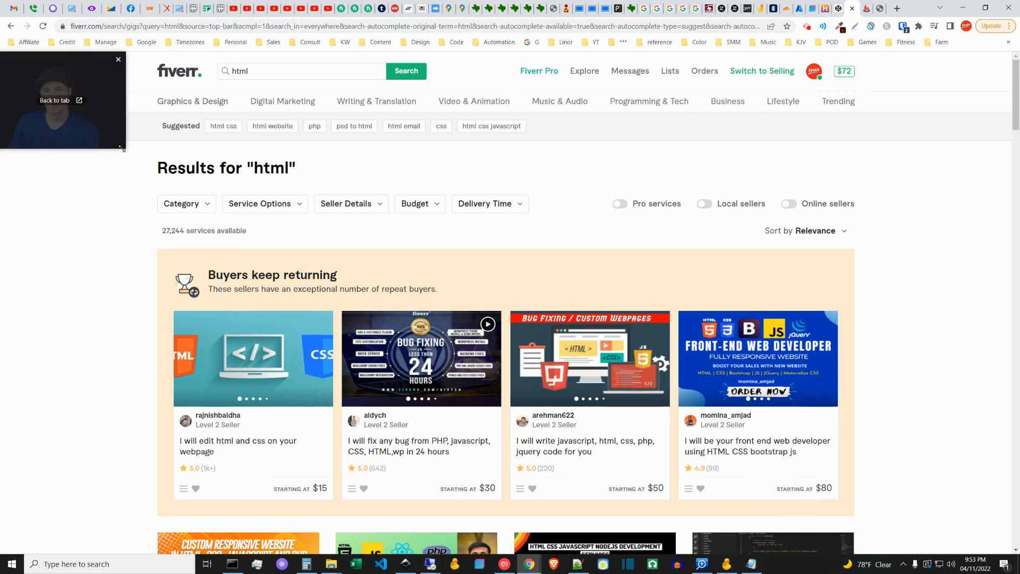
drag(122, 149, 362, 325)
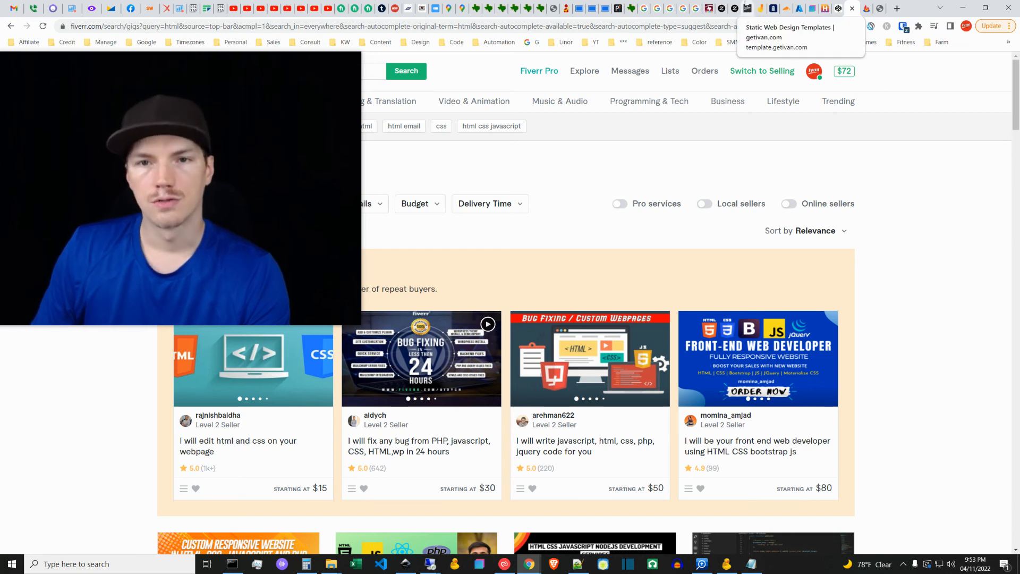
click(748, 8)
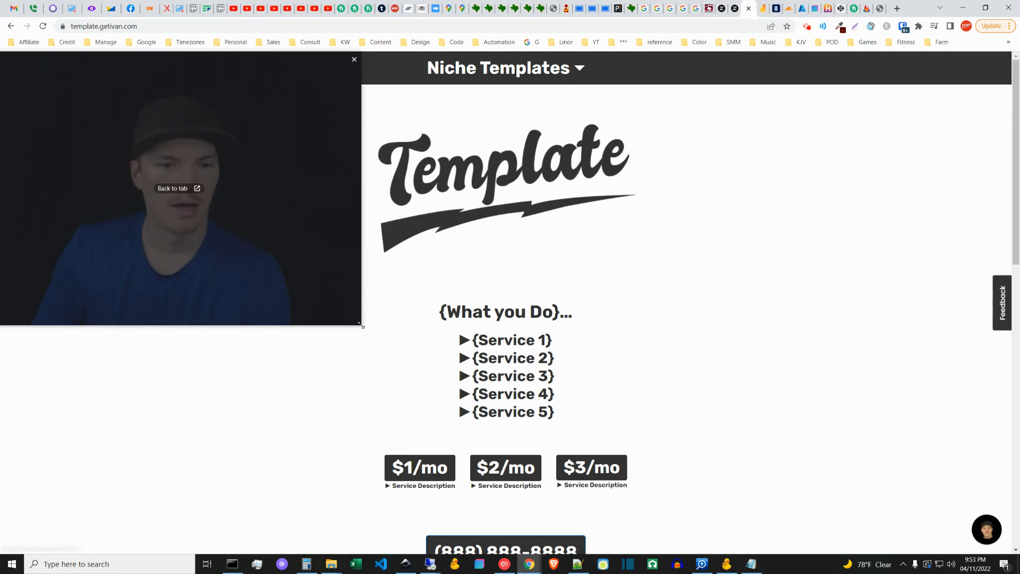
drag(359, 322, 278, 239)
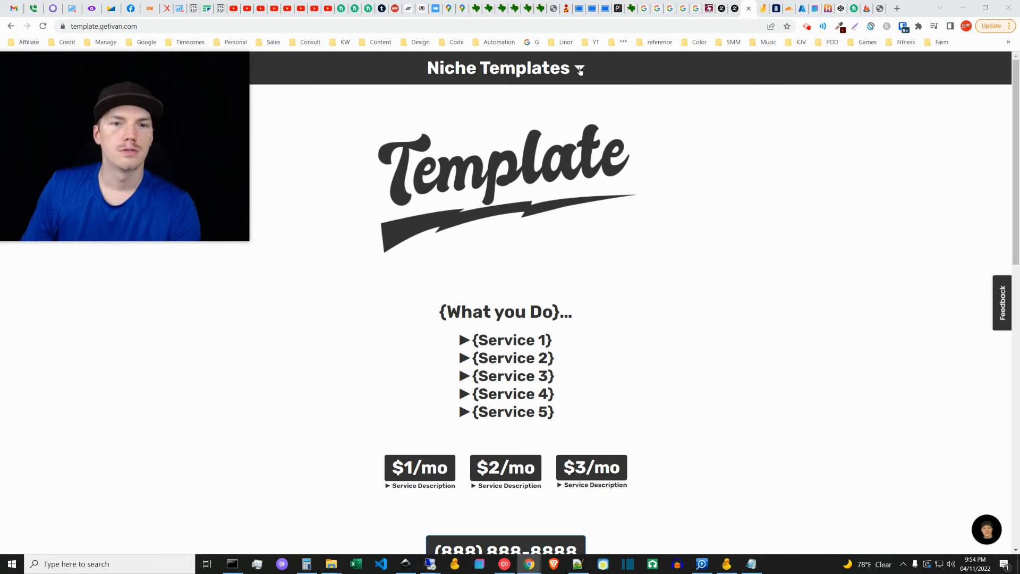
click(582, 71)
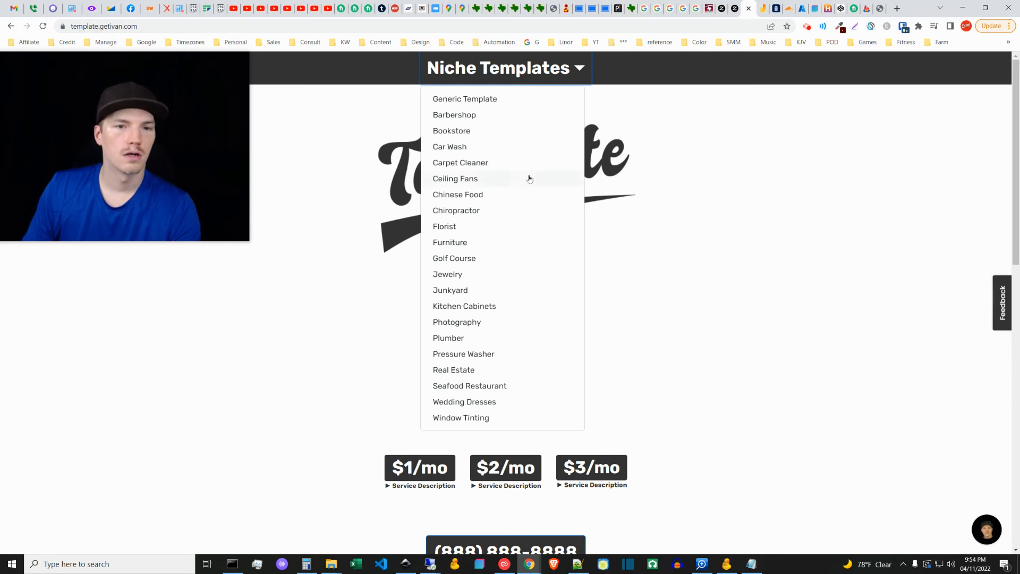
click(726, 195)
scroll(699, 403, down, 7)
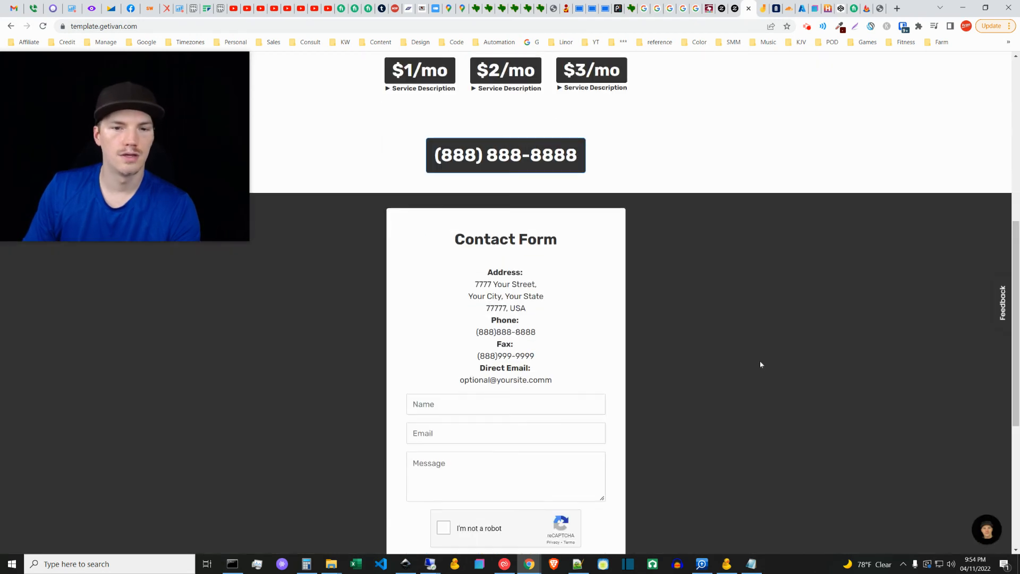
drag(1016, 243, 1004, 69)
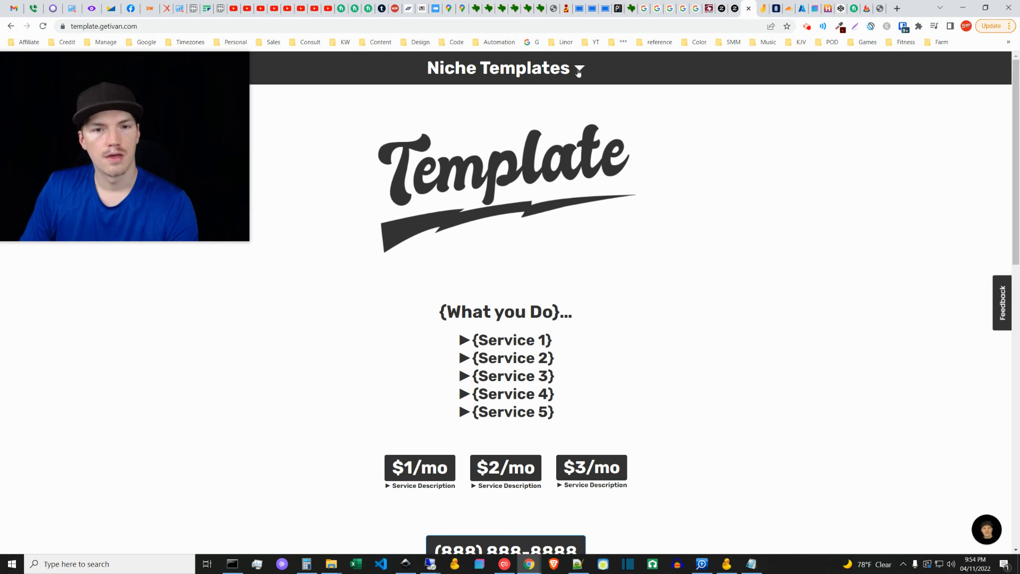
Step: View the Car Wash, Junkyard and Photography niche templates one after another
click(578, 73)
click(579, 72)
click(579, 73)
click(455, 148)
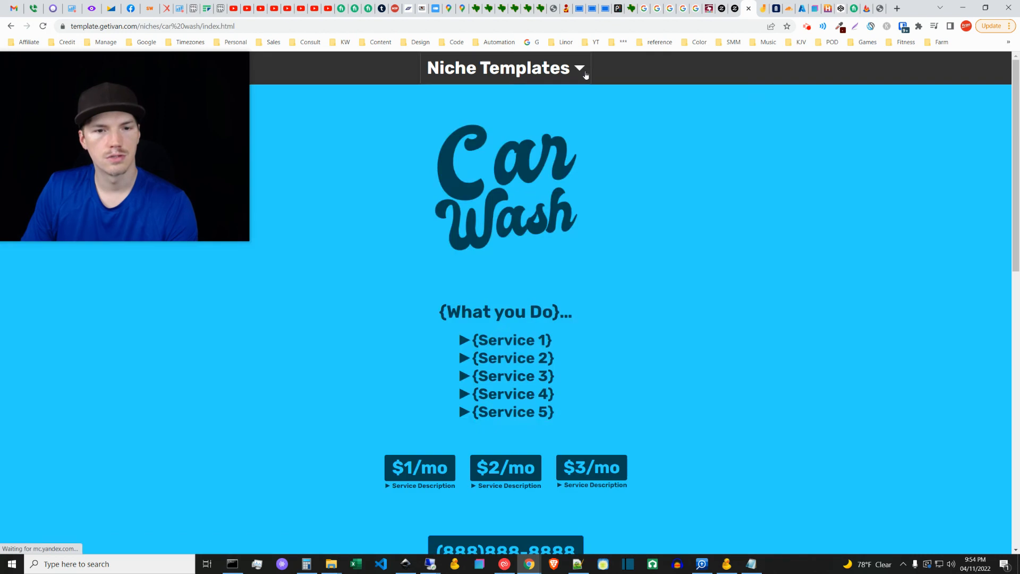
click(579, 71)
click(479, 290)
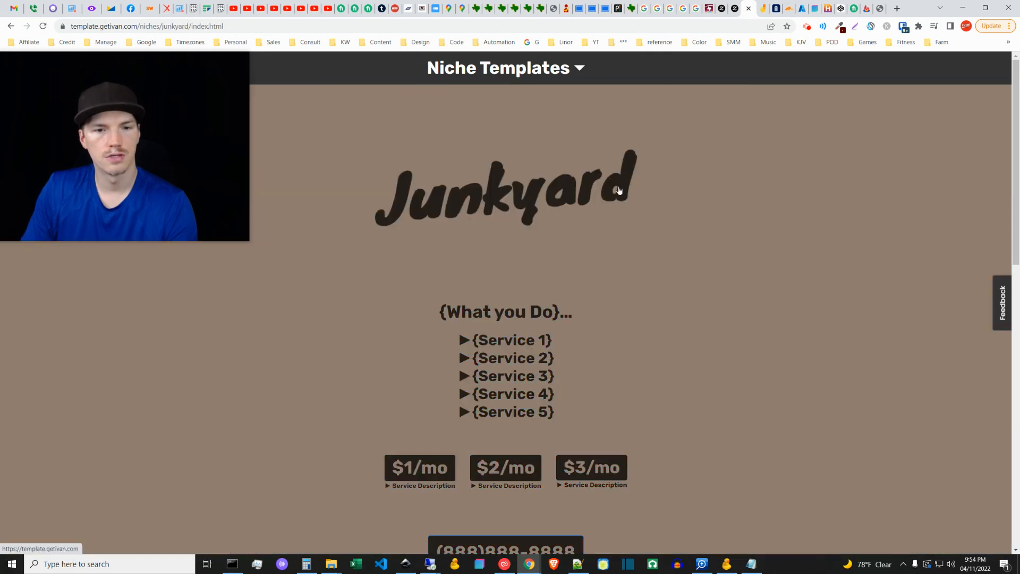
click(579, 68)
click(479, 323)
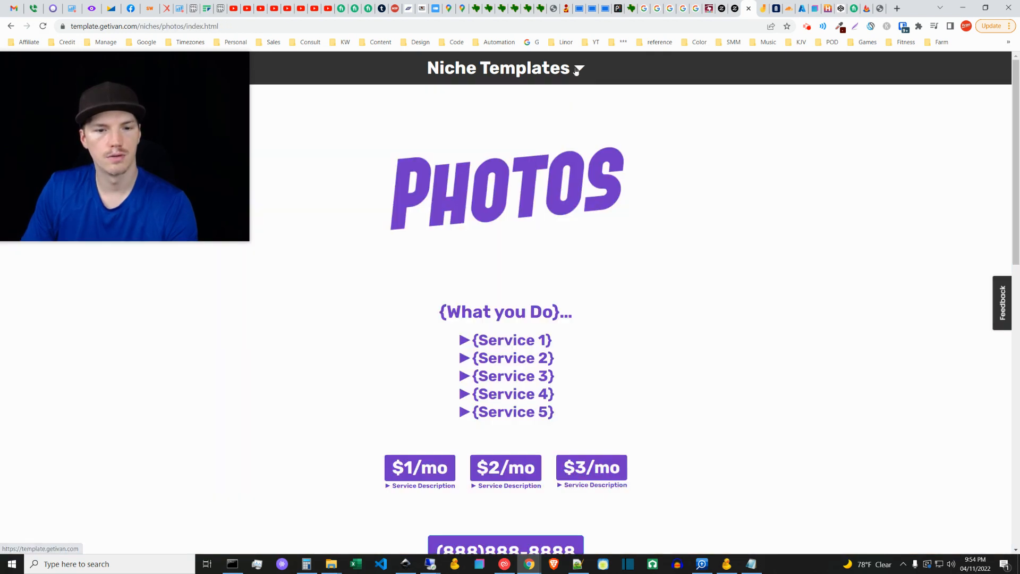
Step: Examine the Photography template down to its contact form and site navigation, and open the Plumber template
scroll(637, 363, down, 13)
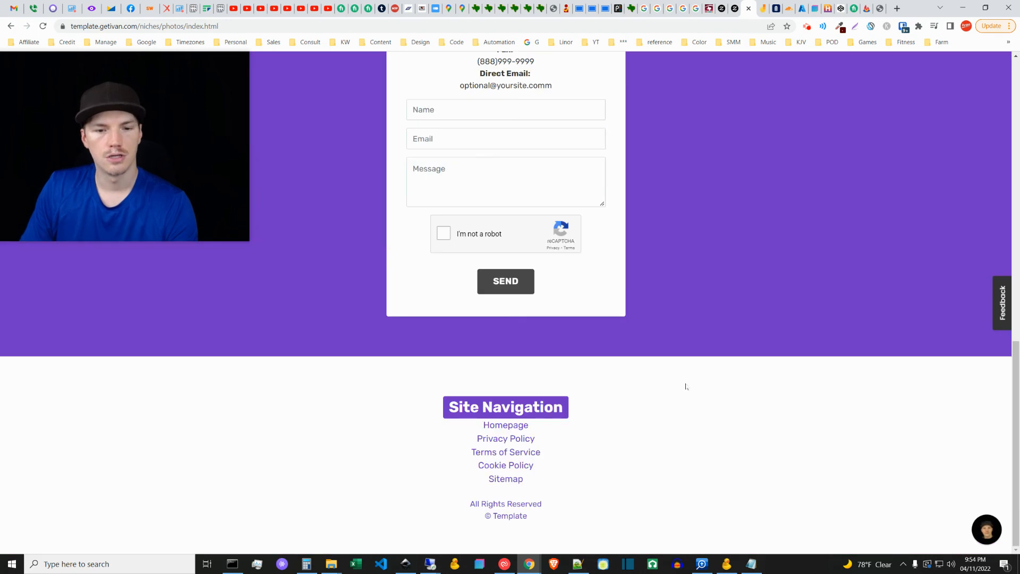
scroll(684, 366, up, 15)
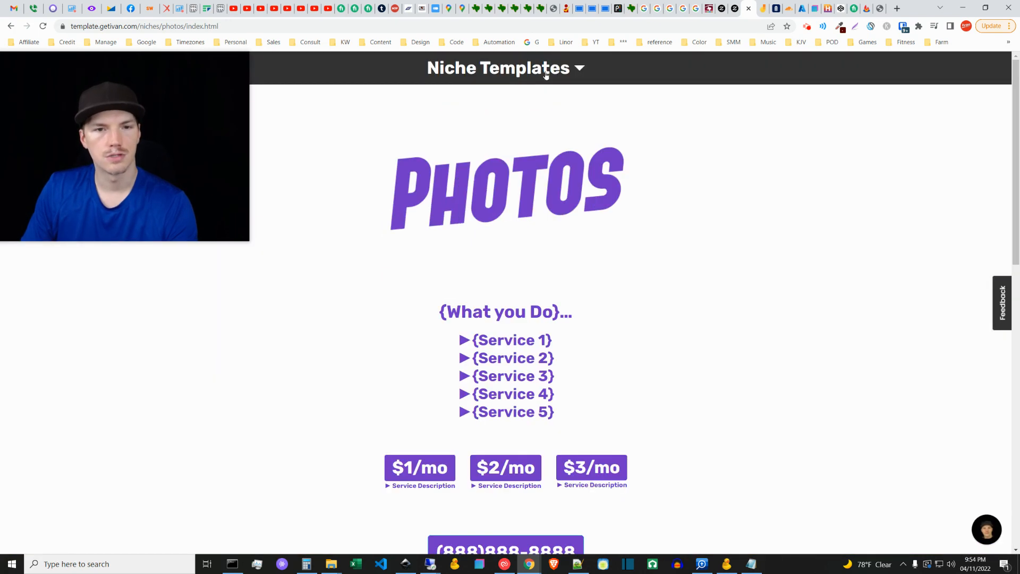
scroll(642, 266, down, 3)
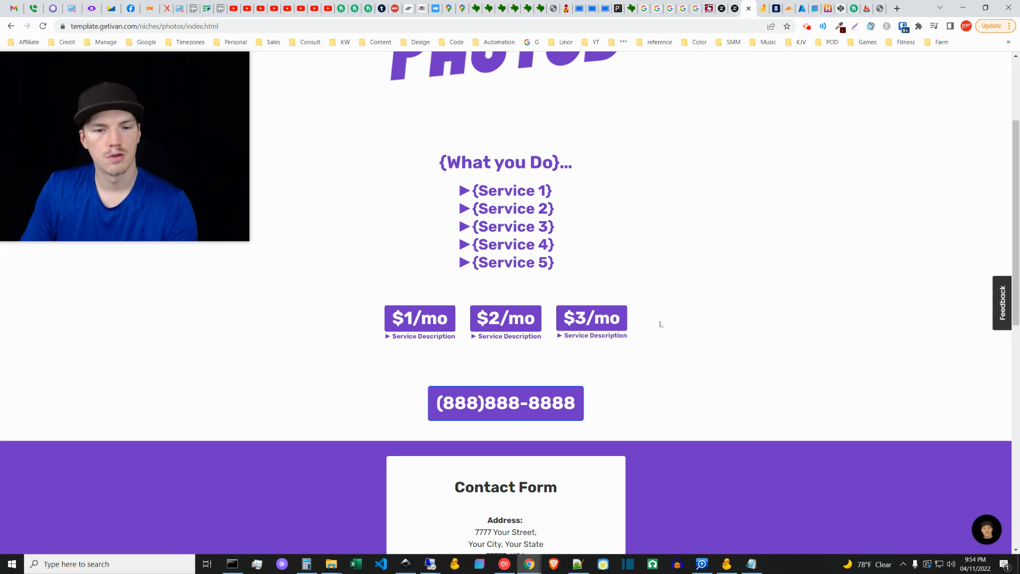
scroll(657, 397, down, 10)
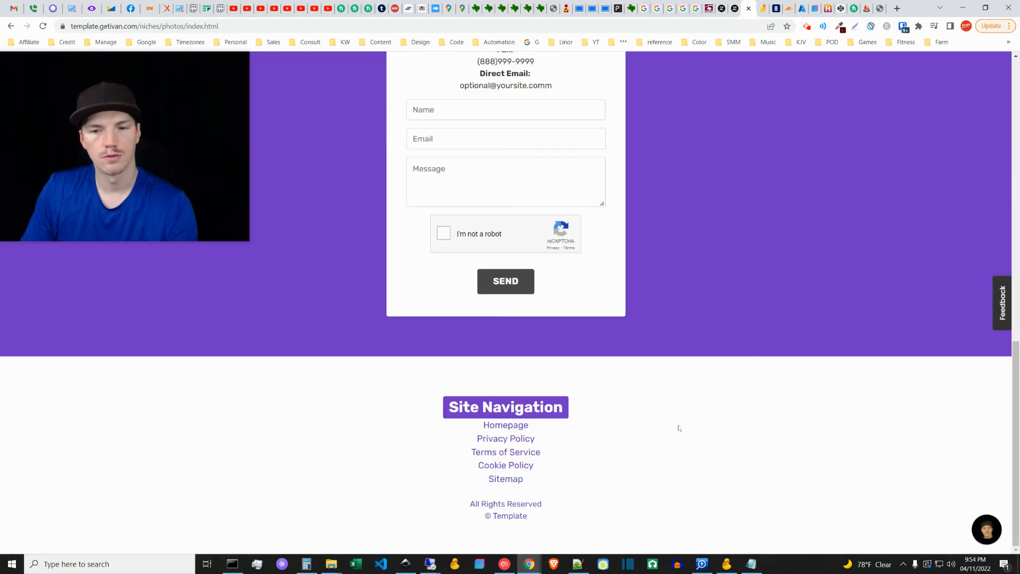
scroll(661, 424, up, 12)
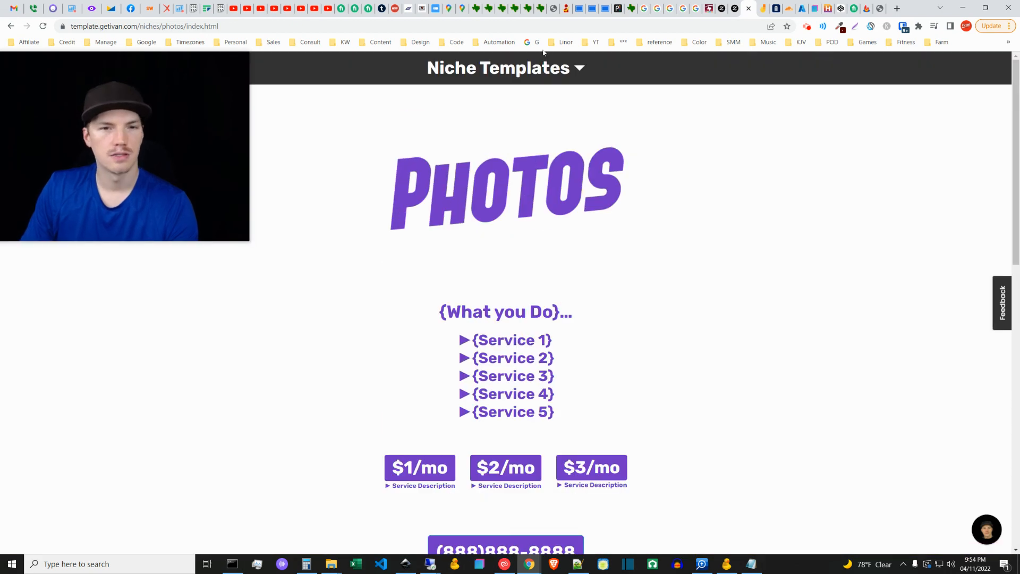
click(545, 65)
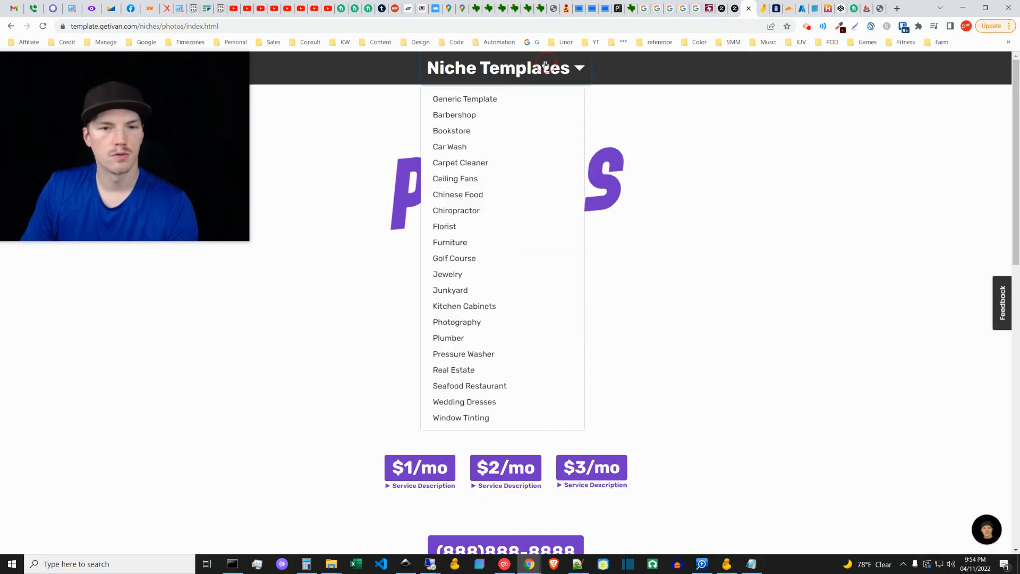
click(462, 336)
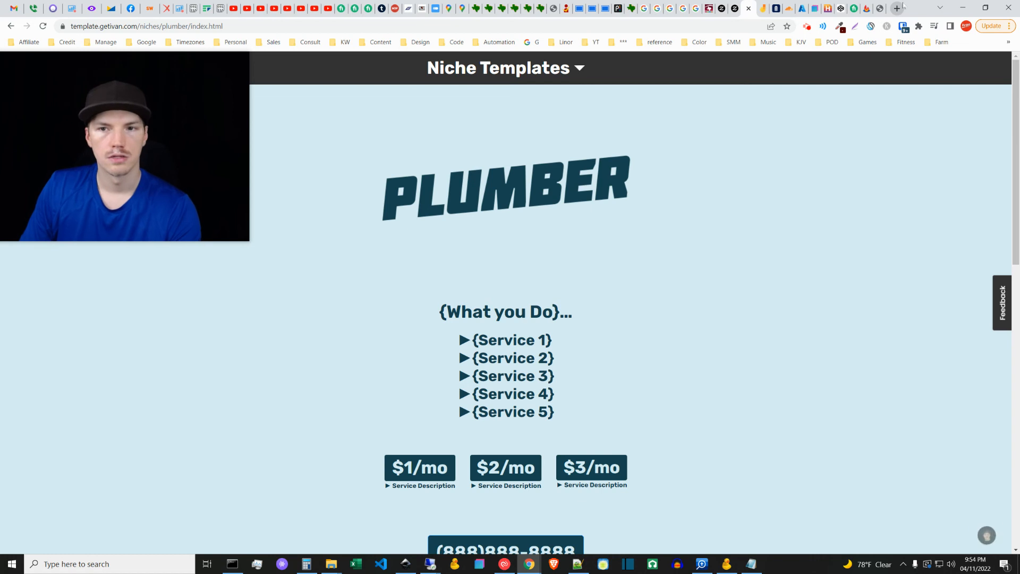
Step: Open fmcdrywall.com in a new browser tab
middle_click(534, 44)
click(880, 9)
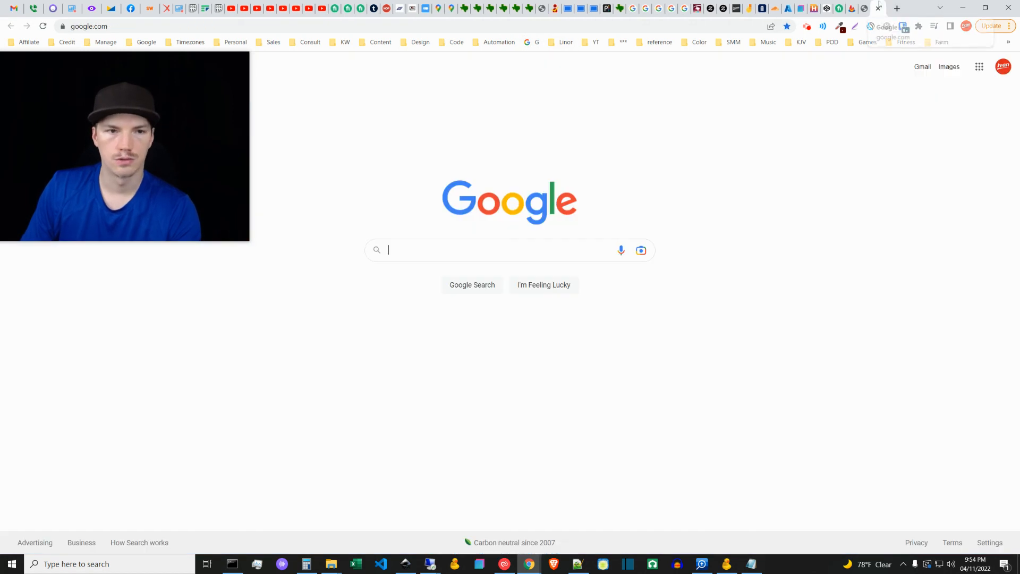
click(374, 26)
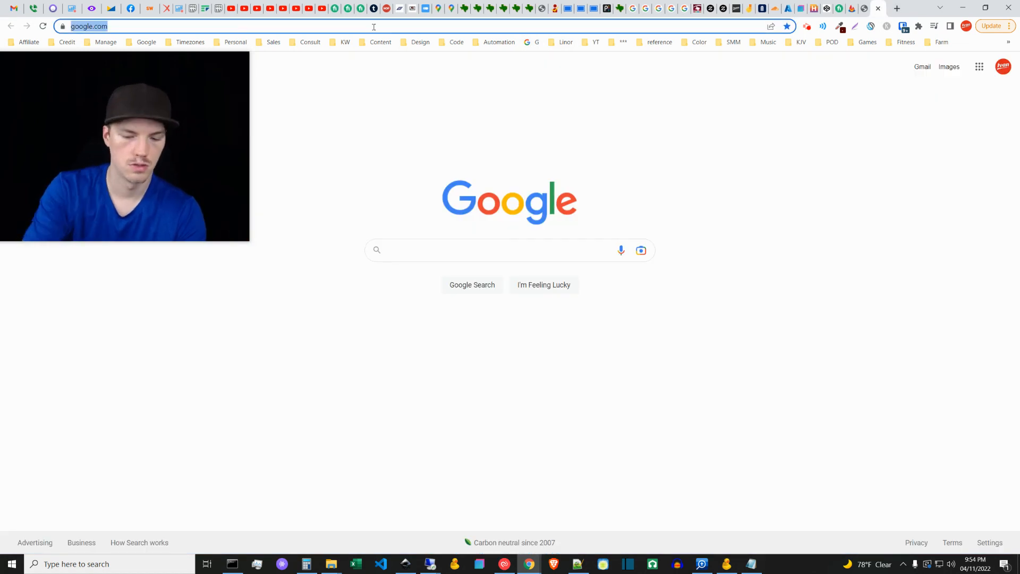
text(gfm)
key(BackSpace)
key(BackSpace)
key(BackSpace)
text(fmcdrywall)
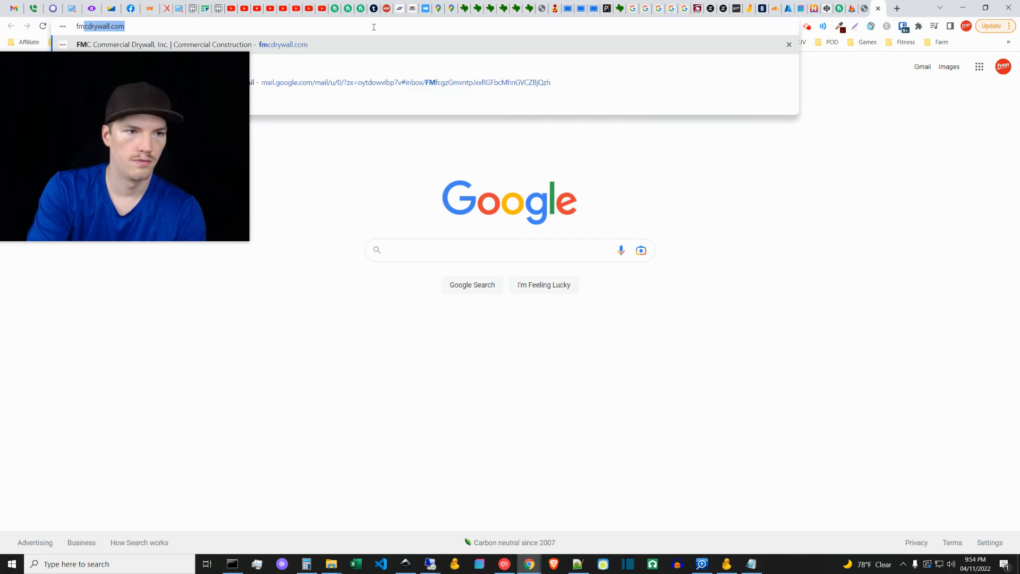
key(Return)
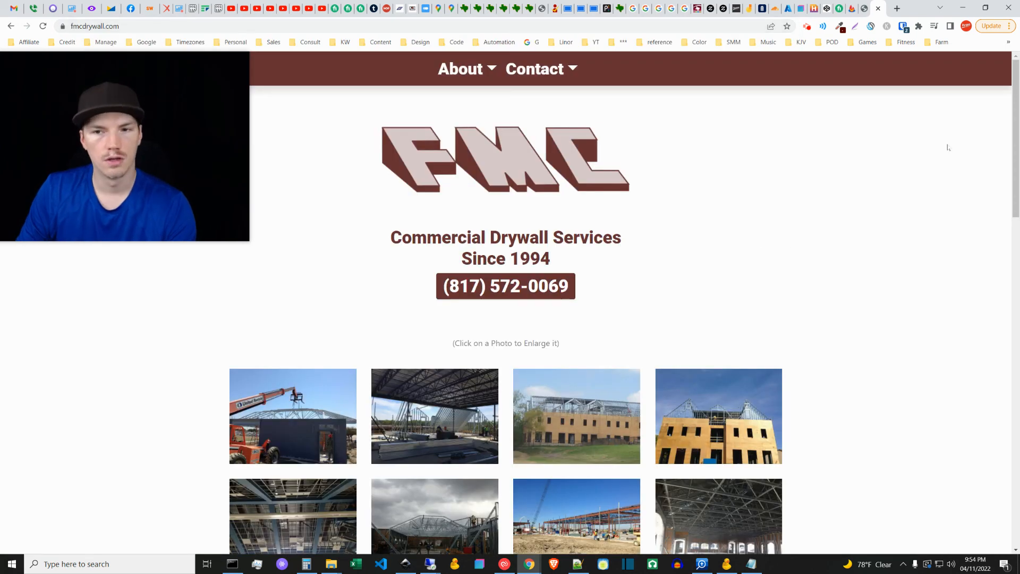
Step: Look through the FMC drywall page down to its contact section and try the phone link among the Contact options
scroll(997, 226, down, 7)
scroll(997, 227, down, 12)
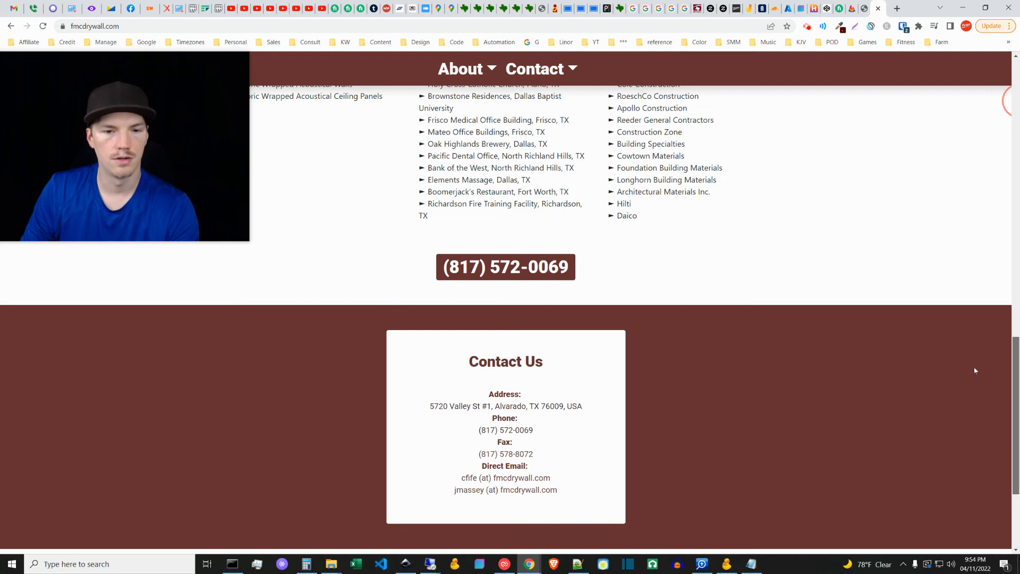
scroll(976, 266, up, 20)
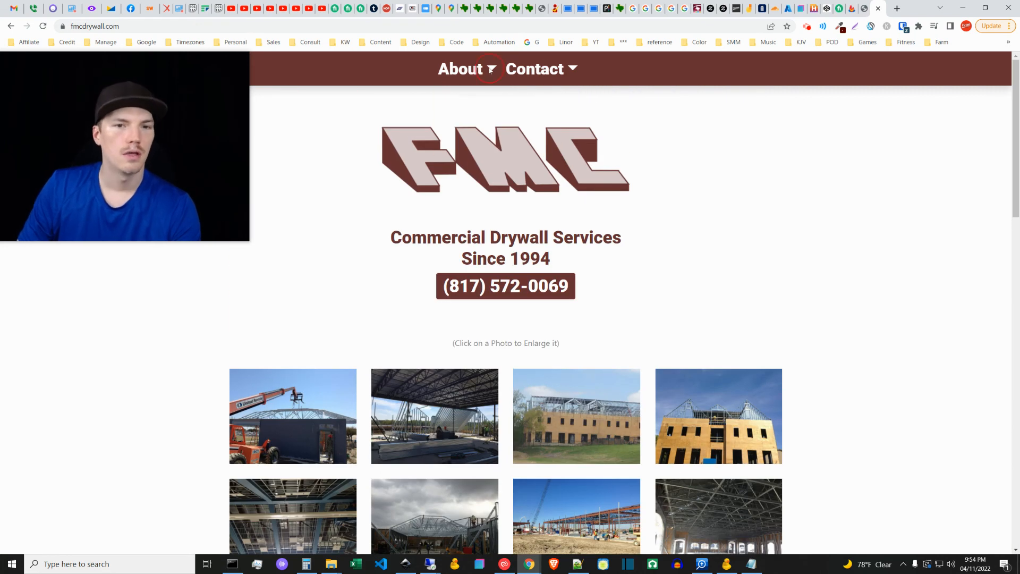
mouse_move(571, 72)
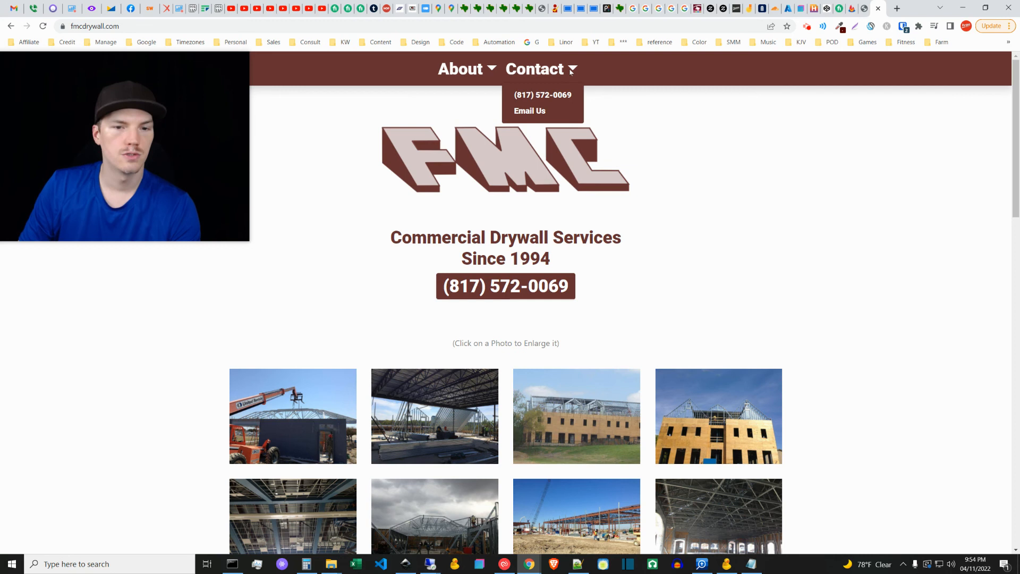
click(542, 95)
click(787, 41)
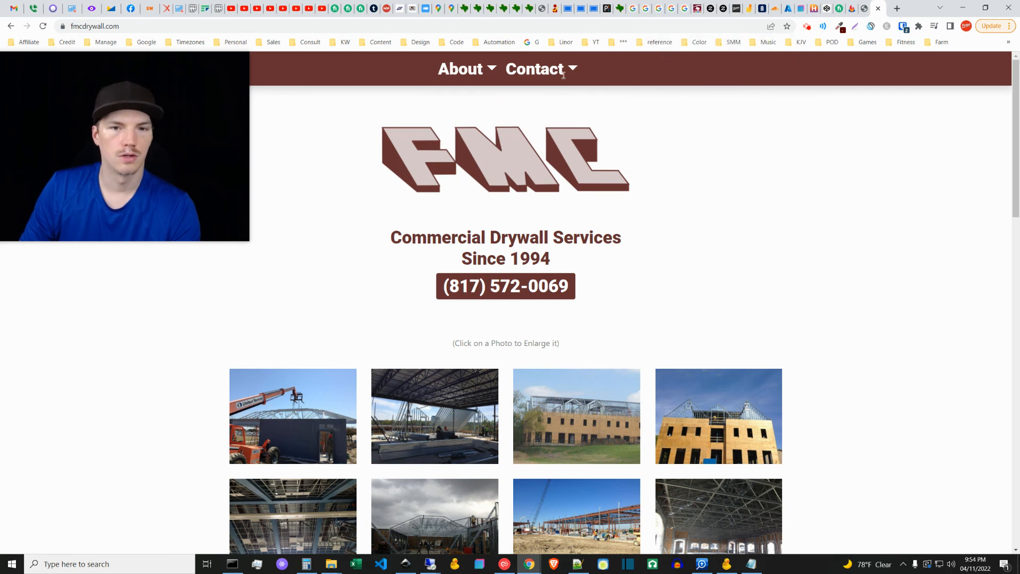
Step: Jump to the contact section of the FMC drywall page through its Contact options, then return to the page's beginning
mouse_move(542, 69)
click(527, 108)
scroll(759, 298, up, 5)
scroll(737, 358, down, 5)
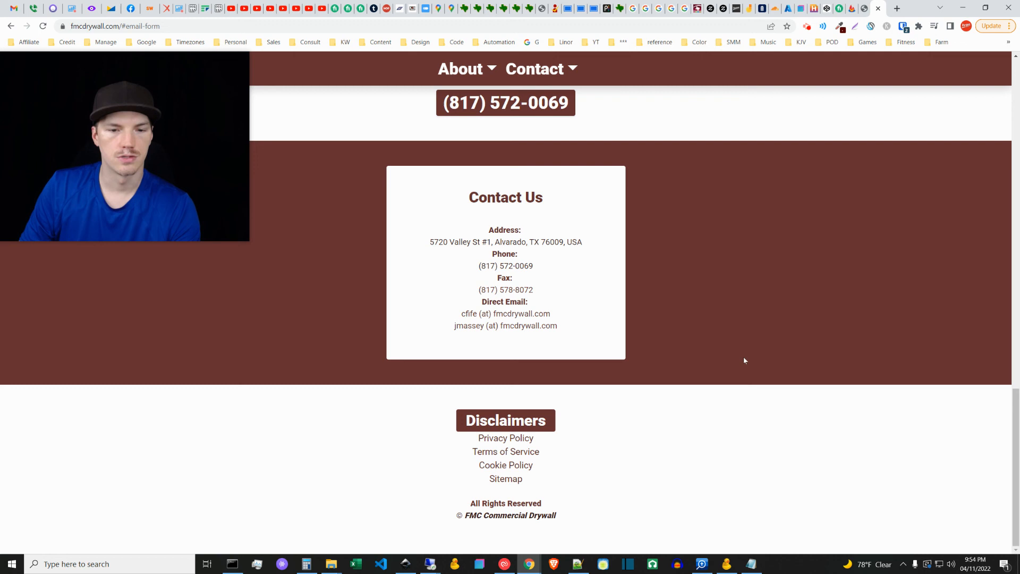
drag(1015, 430, 975, 91)
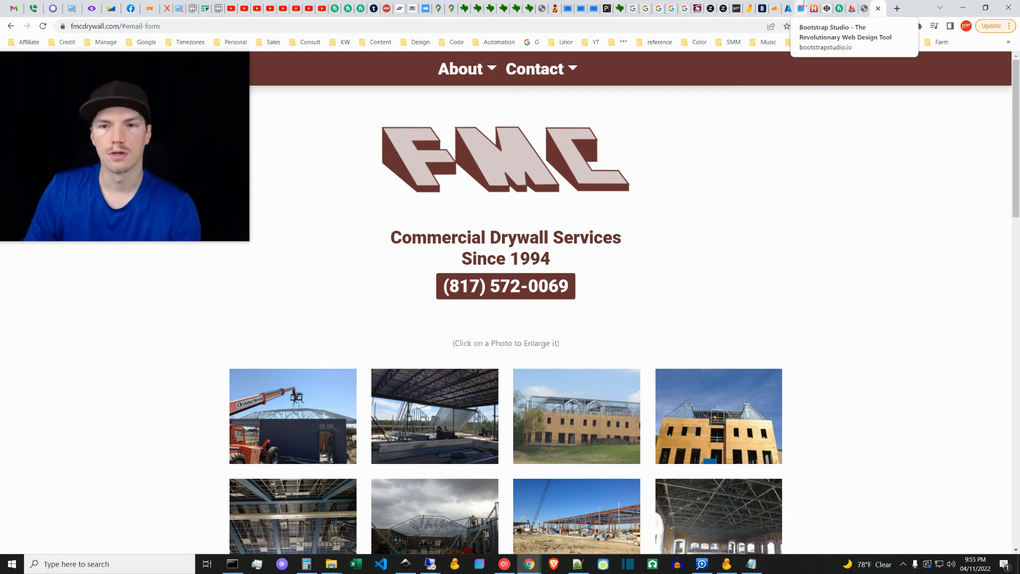
Step: Revisit the open Bootstrap Studio, HTML.com free templates and Fiverr html search pages, ending on the Google FeedBurner page
click(802, 9)
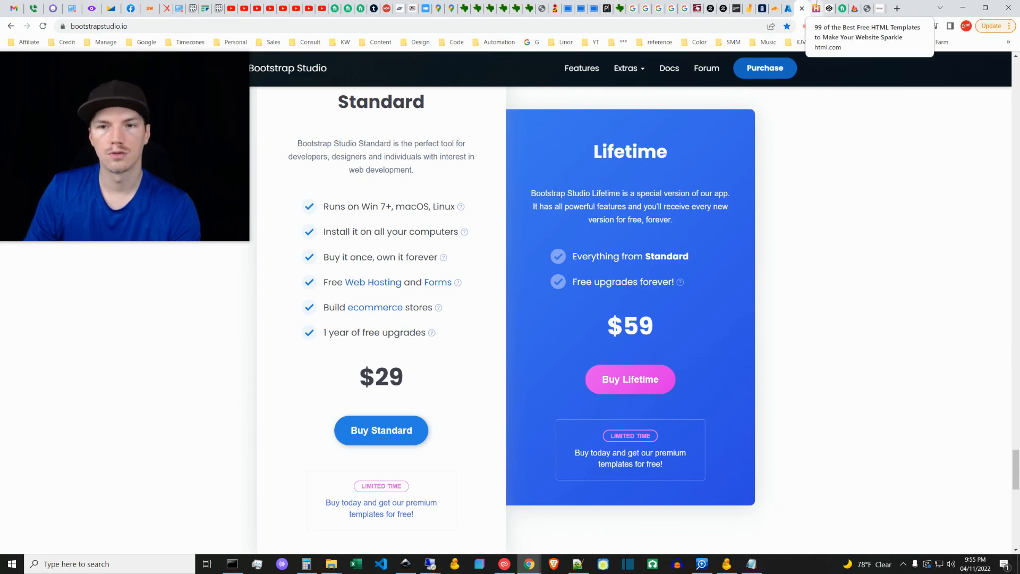
click(817, 7)
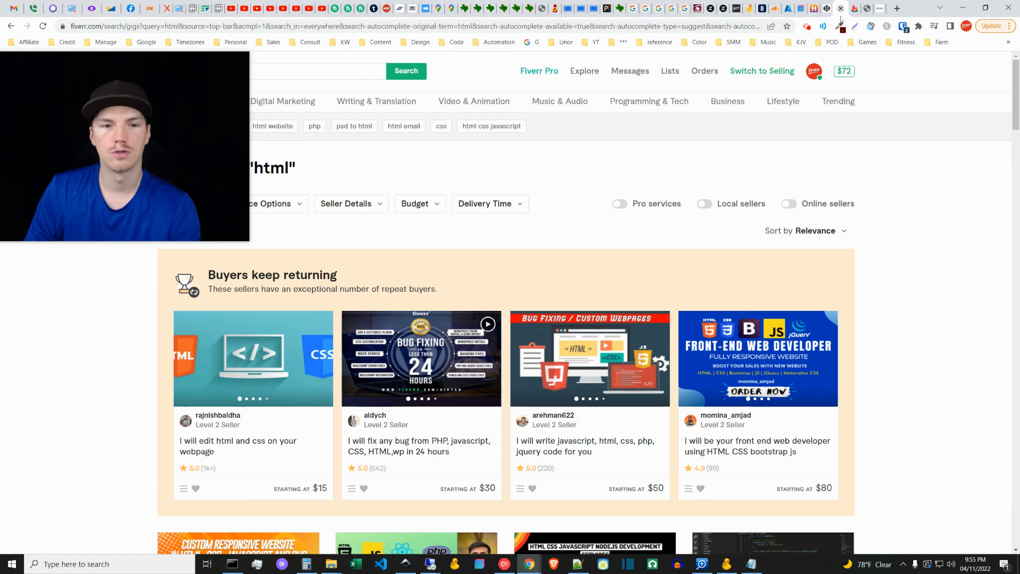
click(843, 8)
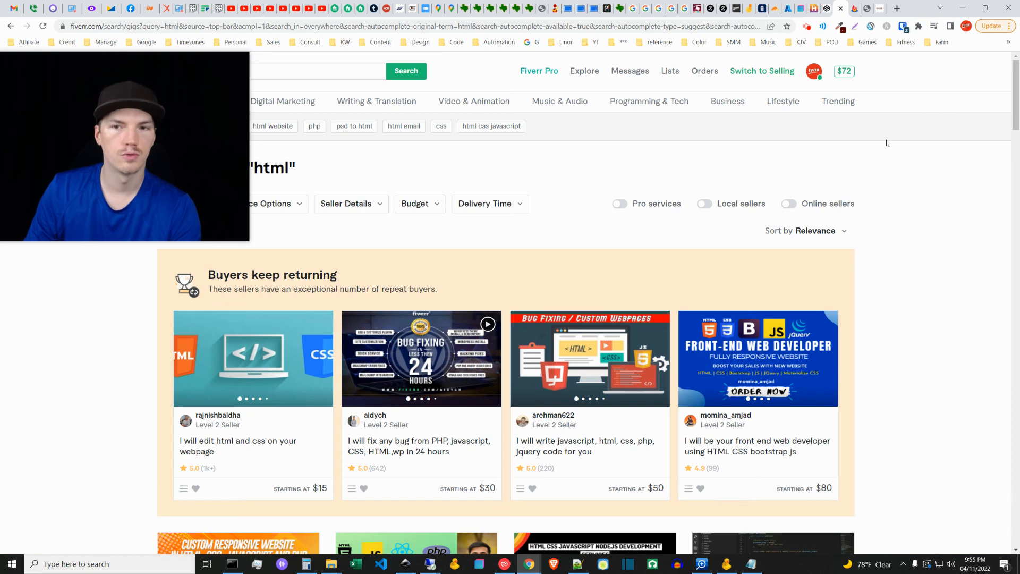
click(855, 6)
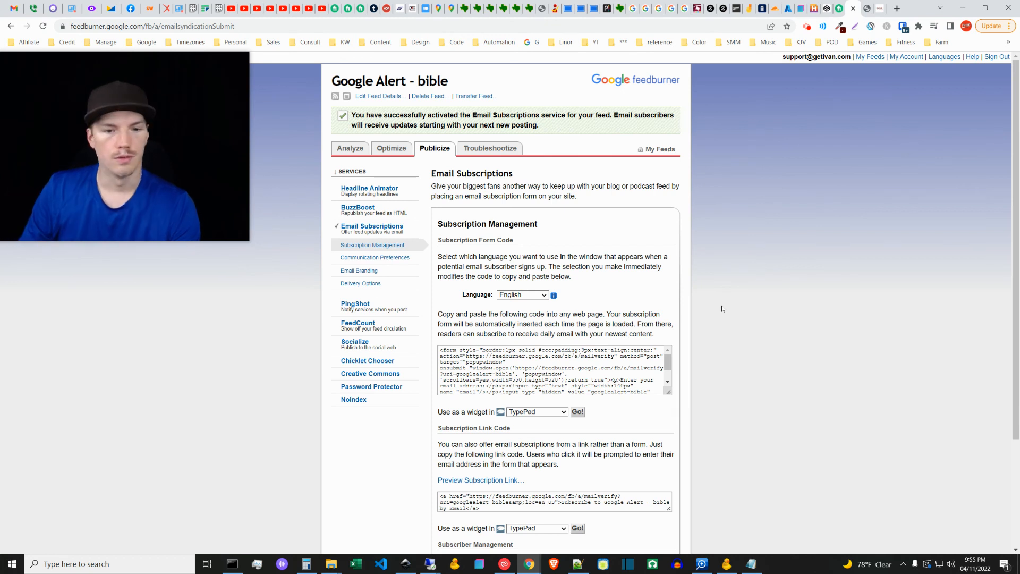
Step: Set the widget platform for the FeedBurner subscription form code to Blogger
scroll(694, 381, down, 2)
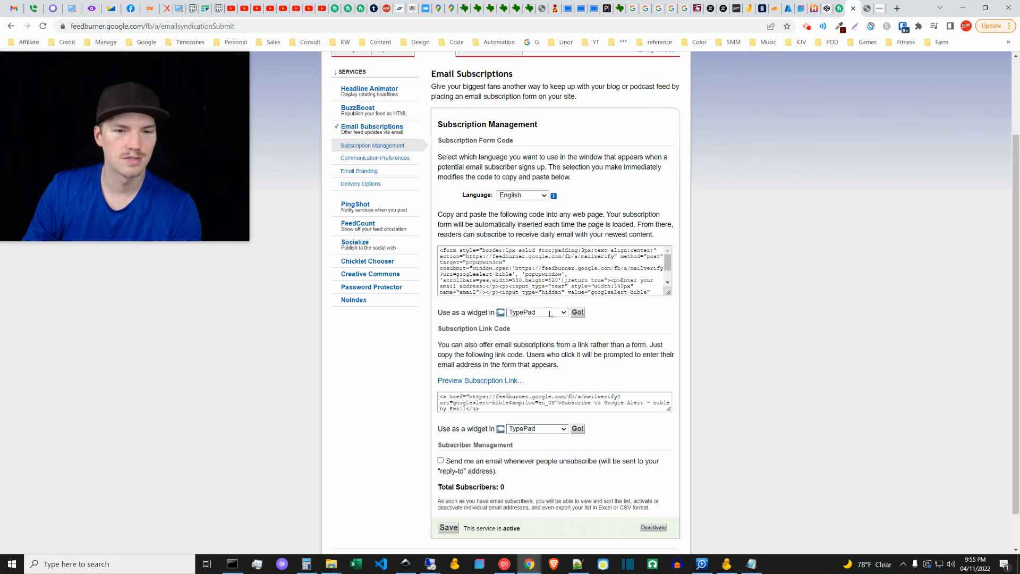
click(538, 314)
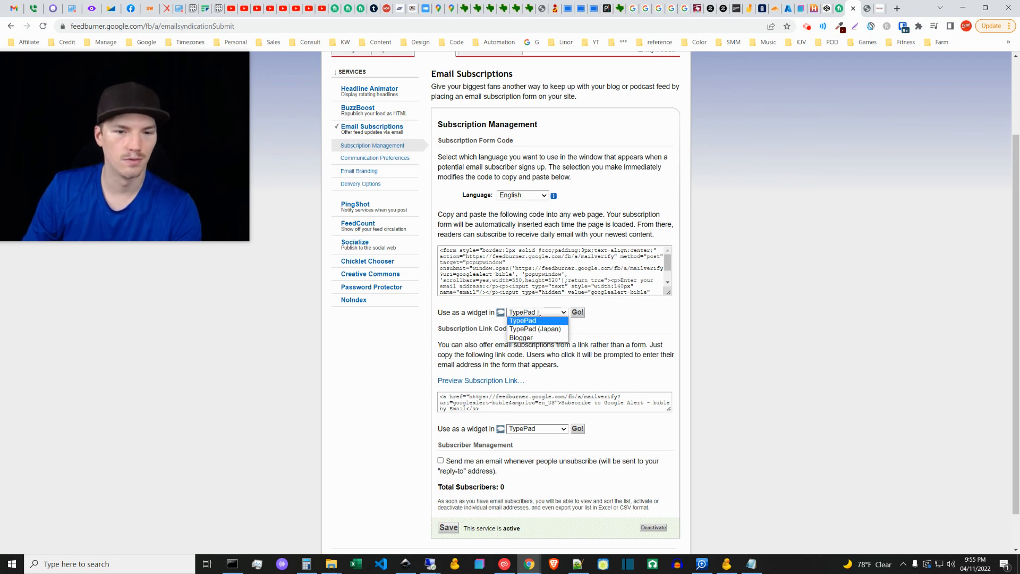
click(538, 313)
click(614, 313)
click(525, 314)
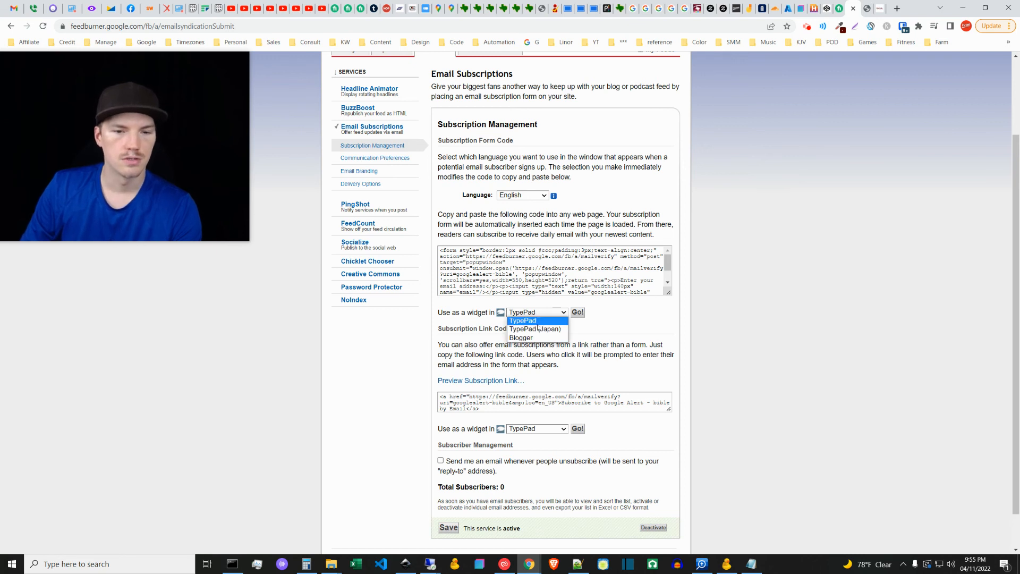
click(533, 338)
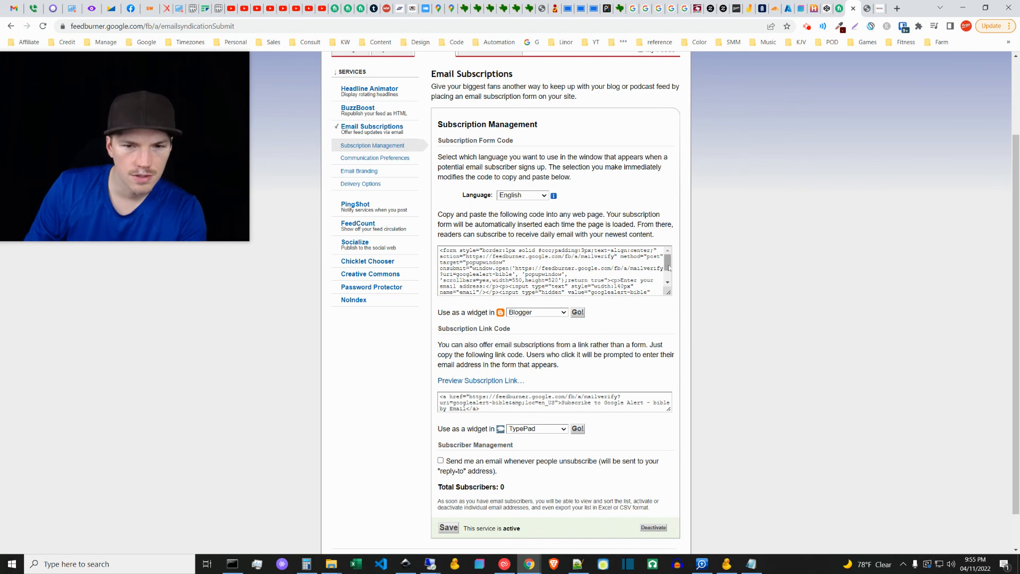
Step: Select and copy the entire subscription form code on the FeedBurner page
scroll(670, 268, down, 1)
click(661, 285)
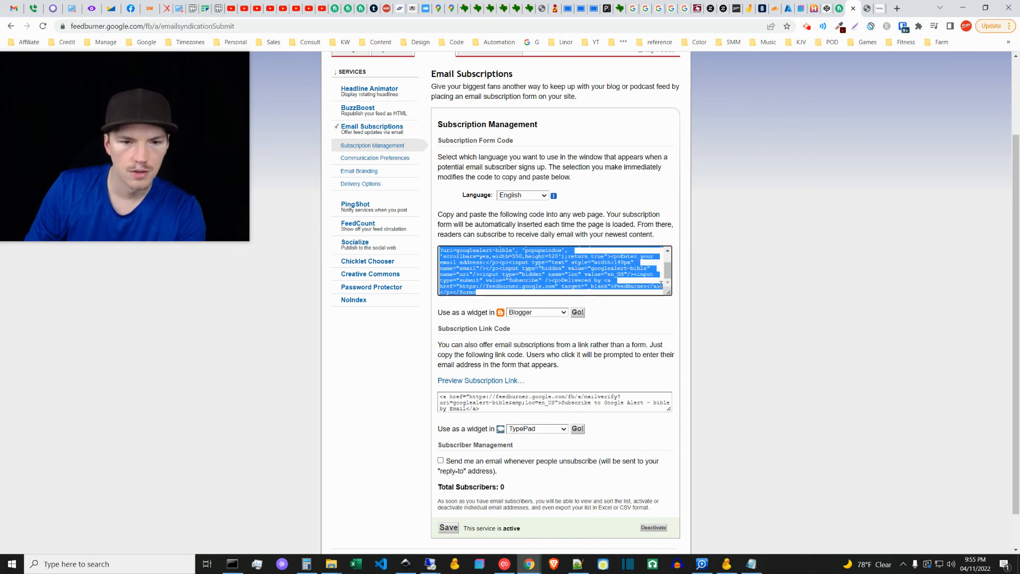
click(679, 323)
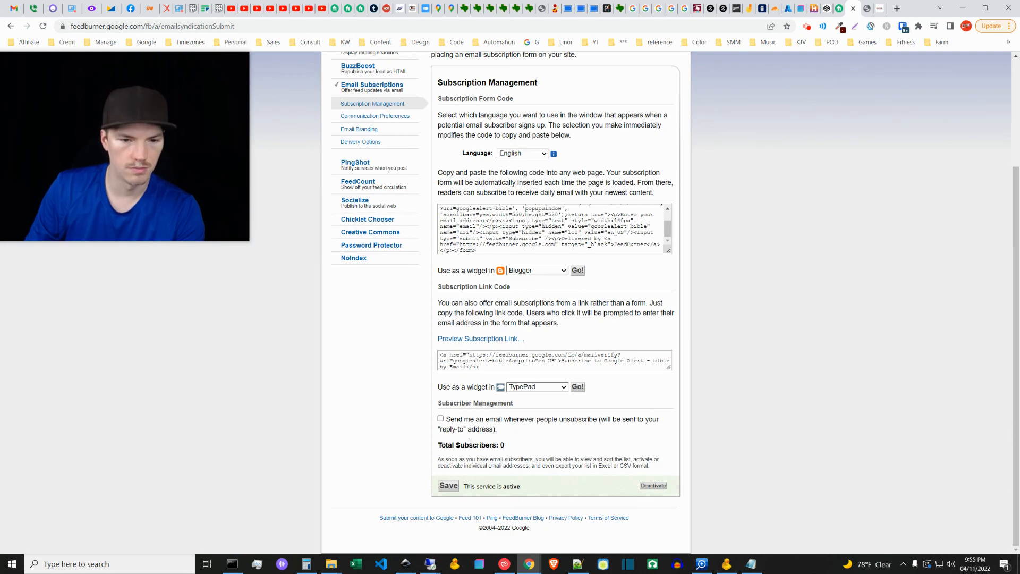
scroll(506, 281, up, 3)
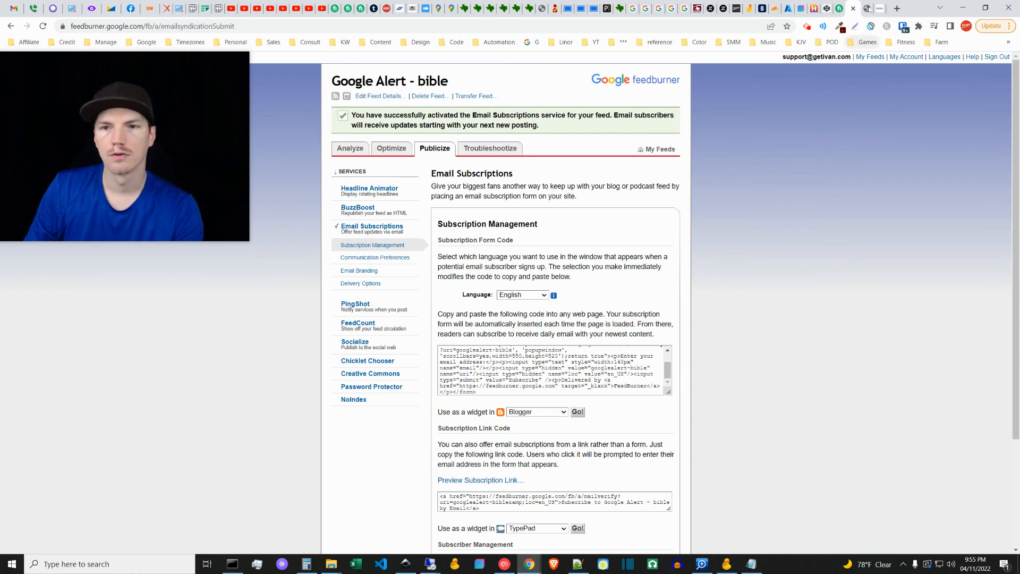
Step: Switch to Notepad++ and paste the FeedBurner form code into a new document
click(578, 563)
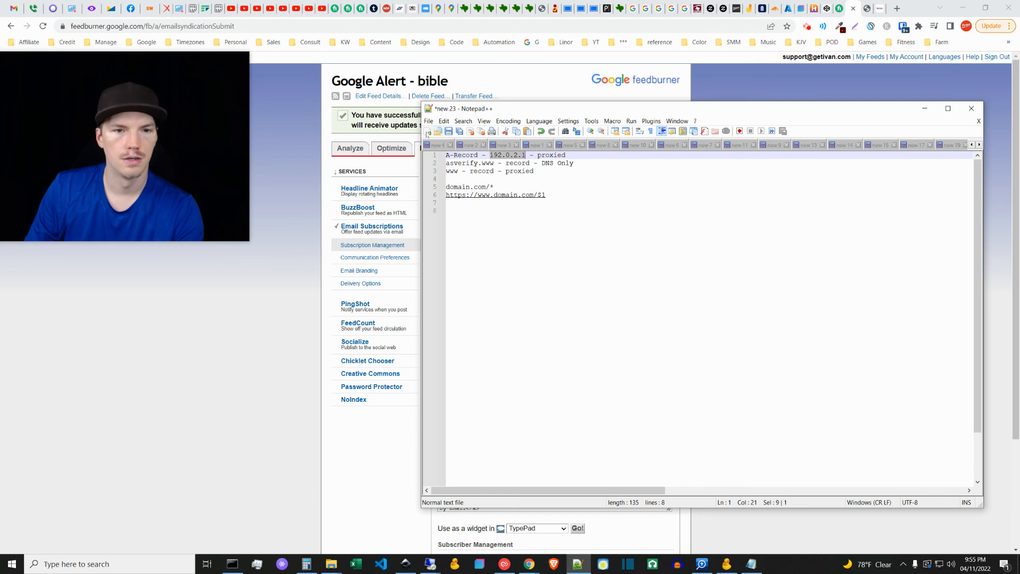
click(427, 132)
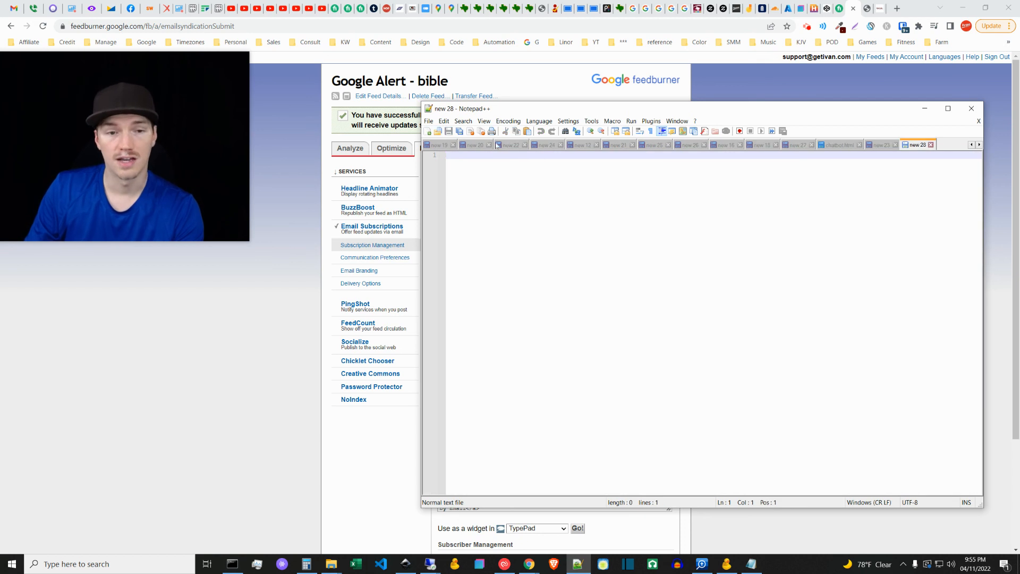
text(...ut type="submit" value="Subscribe" /><p>Delivered by <a href="https://feedburner.google.com" target="_blank">FeedBurner</a></p></form>)
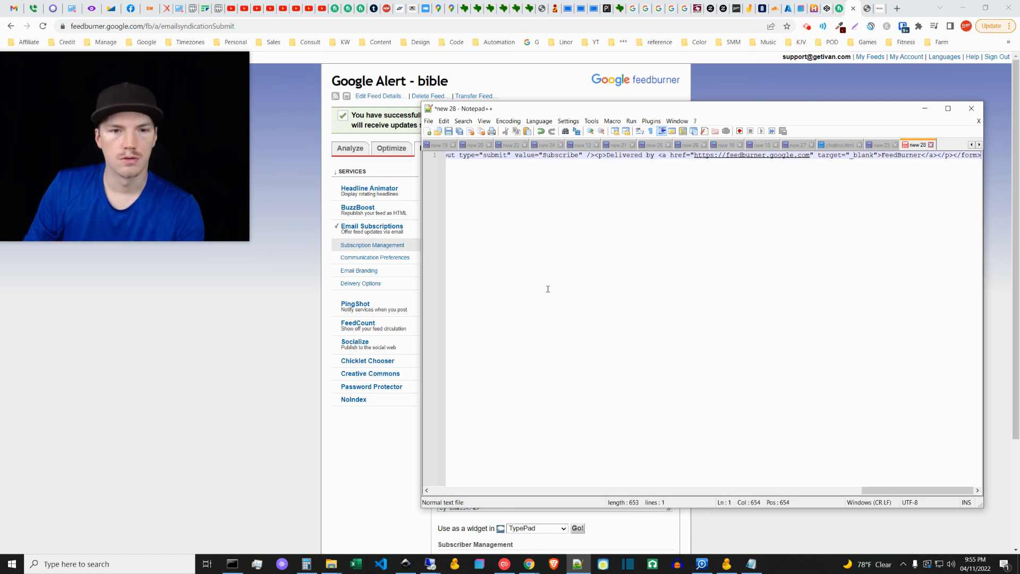
Step: Start saving the document under a new name in the #sandbox folder with the Hyper Text Markup Language file type
click(429, 121)
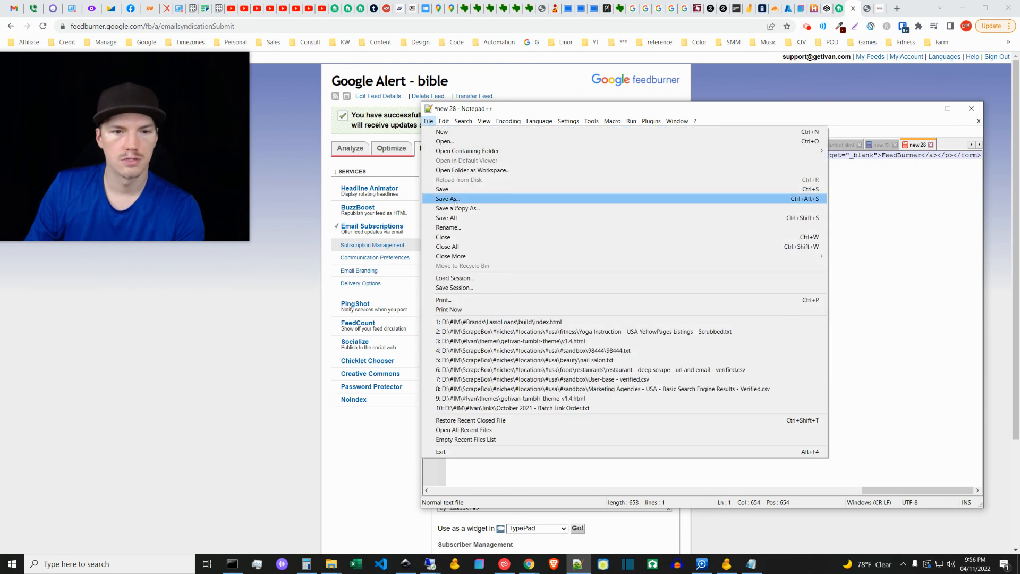
click(448, 199)
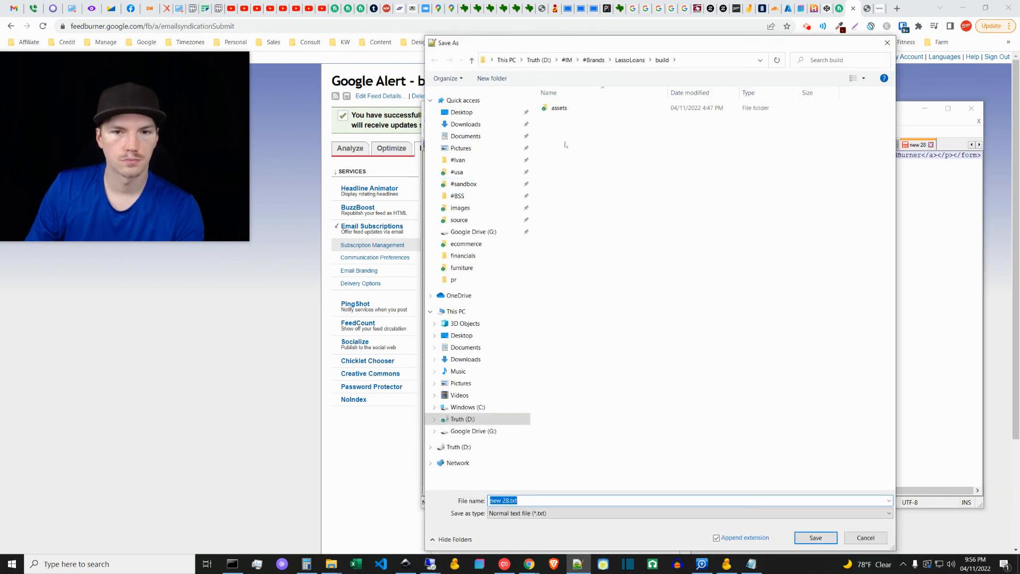
click(463, 184)
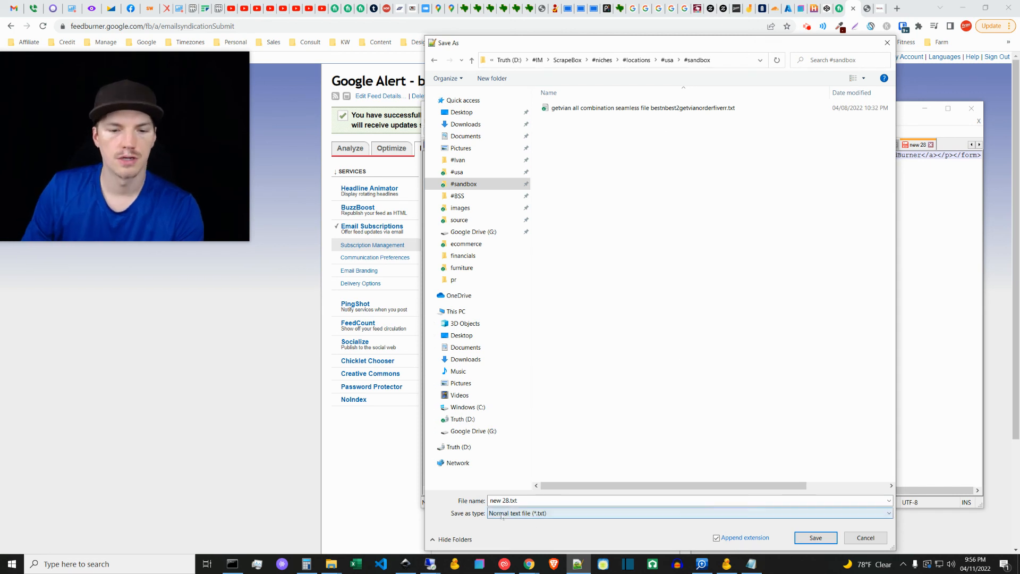
click(532, 513)
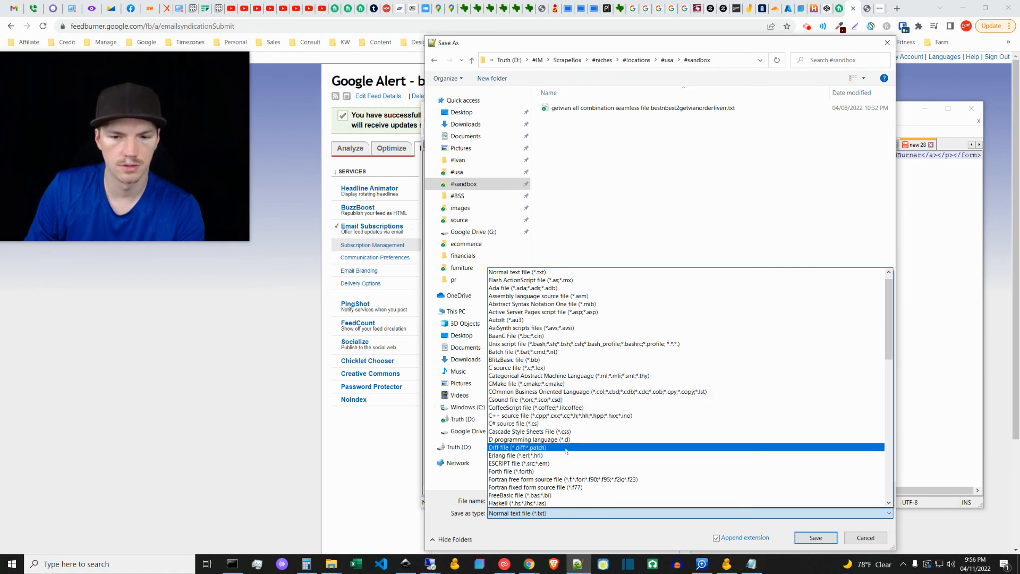
scroll(572, 441, down, 5)
click(572, 392)
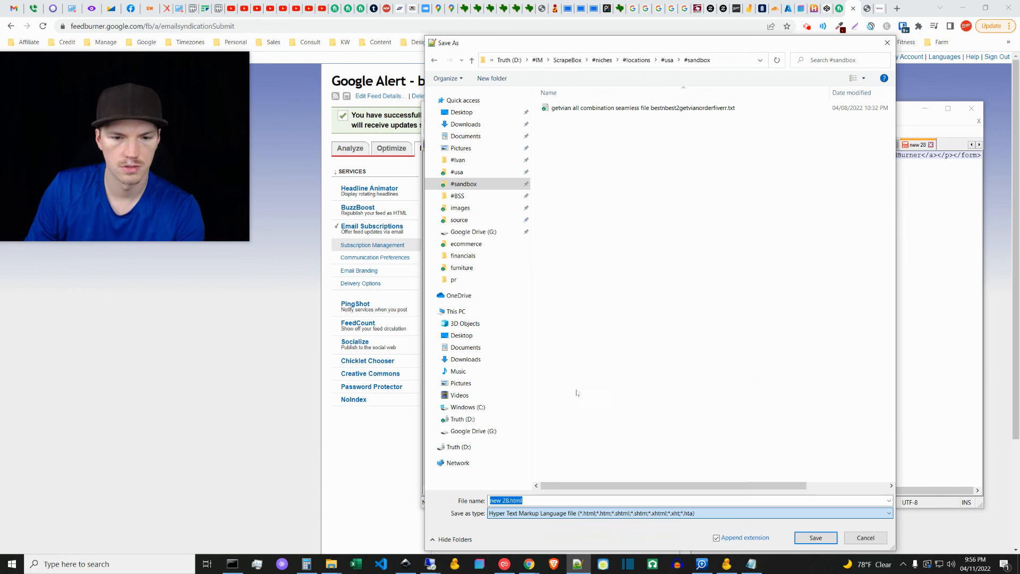
Step: Name the file index.html, save it, and minimize Notepad++ to return to the browser
click(507, 501)
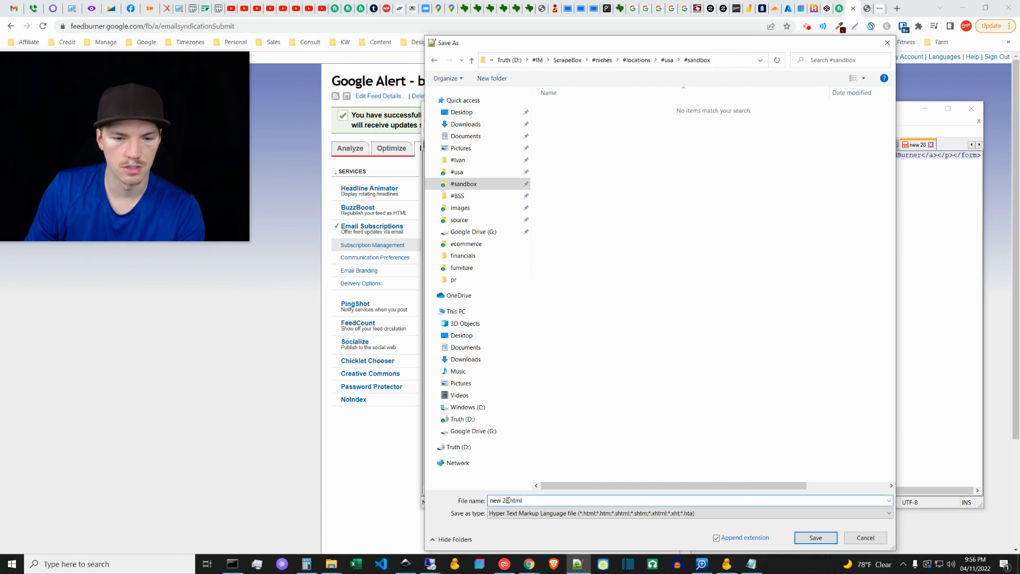
drag(509, 501, 462, 501)
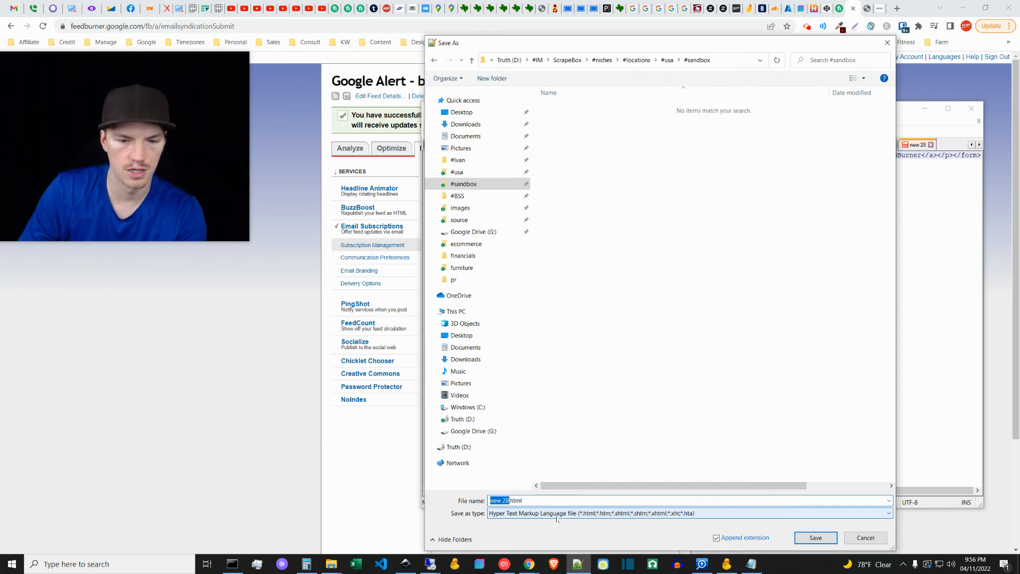
text(index)
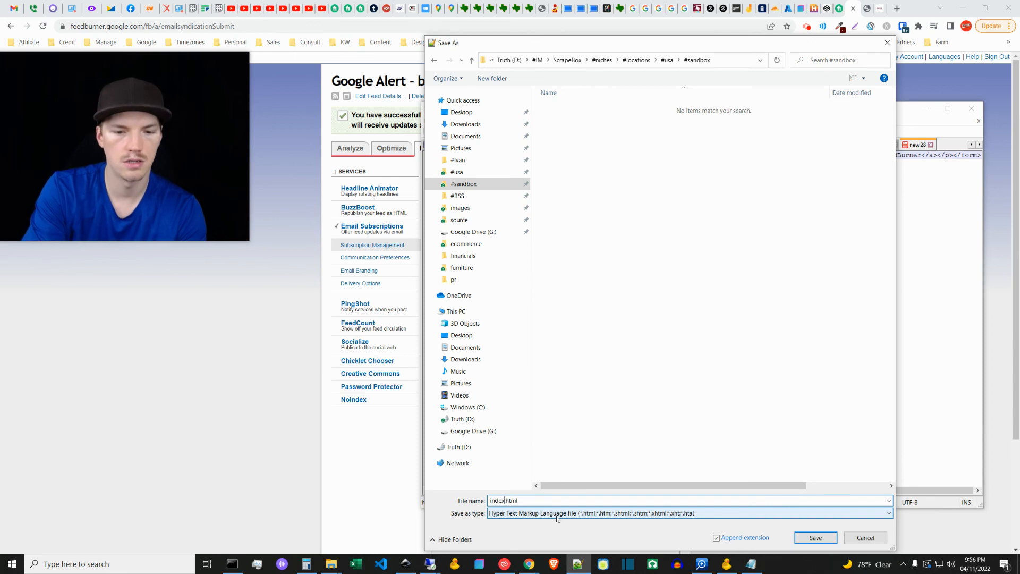
click(817, 538)
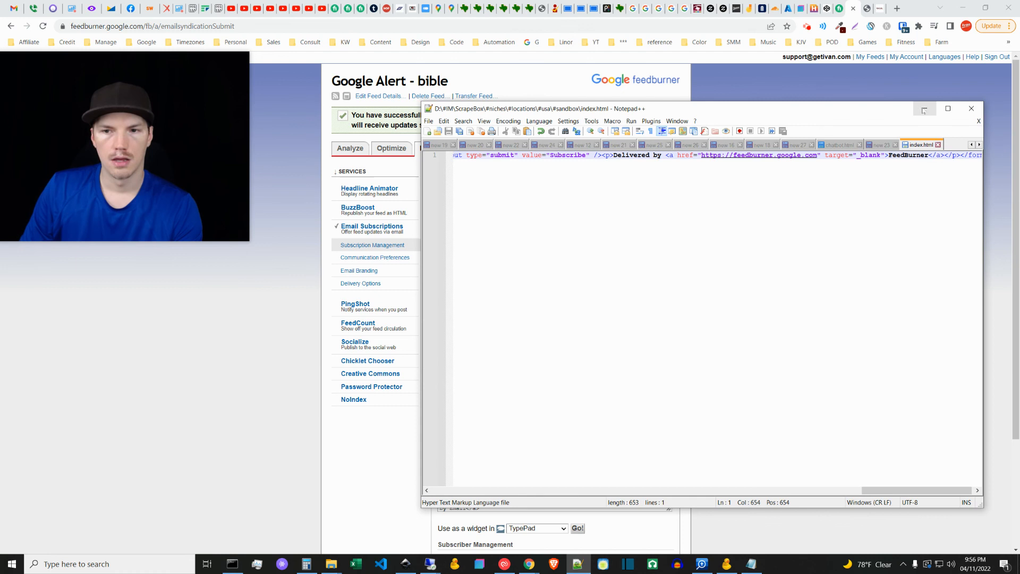
click(923, 109)
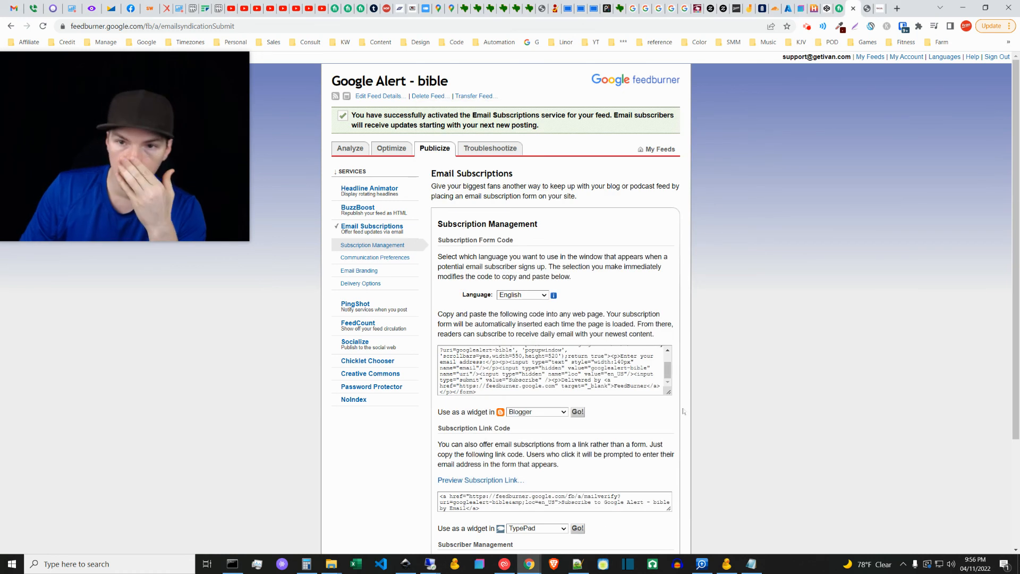
Step: Open Google in a new browser tab and search for "cyberduck"
middle_click(531, 43)
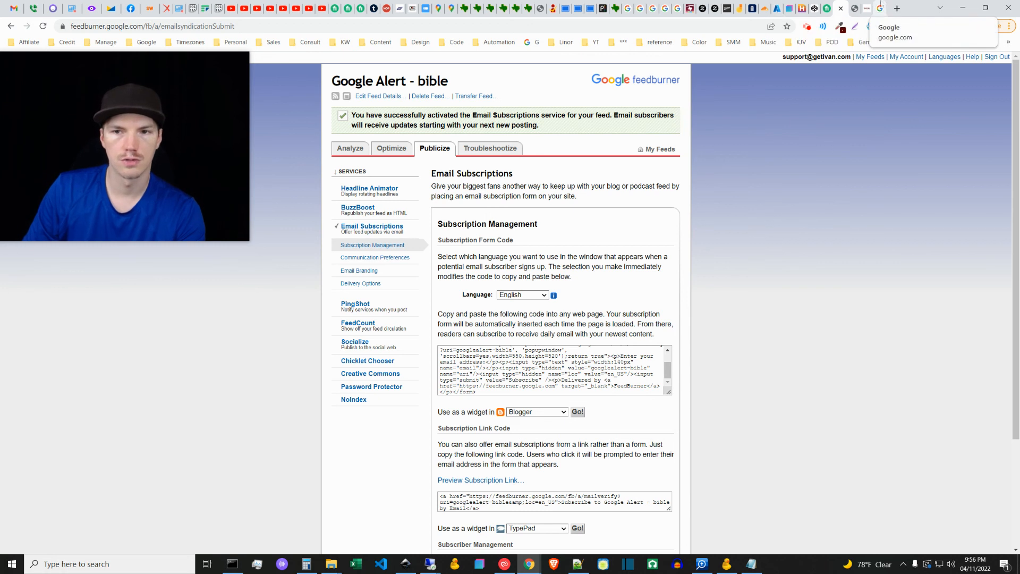
click(880, 8)
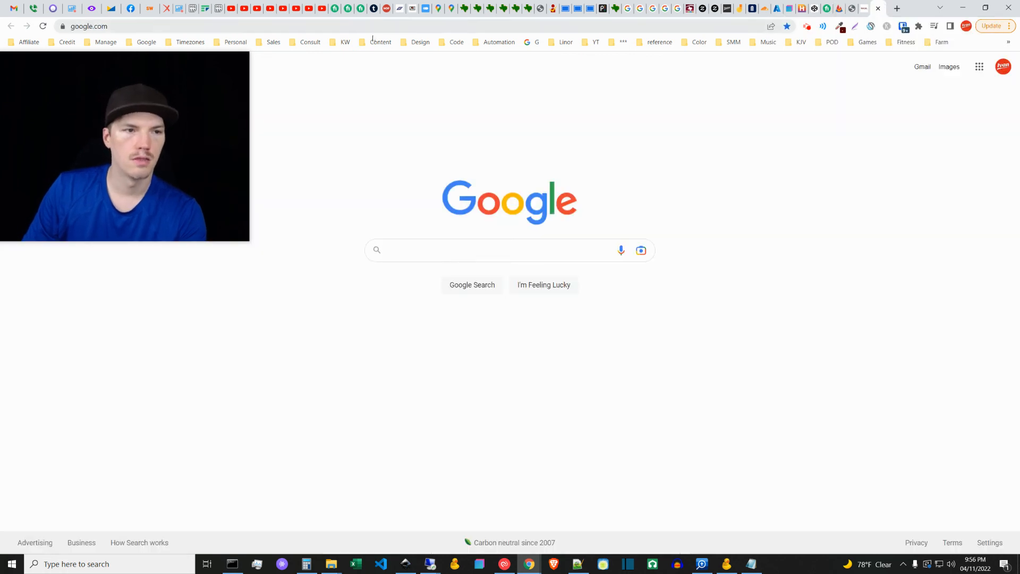
click(394, 245)
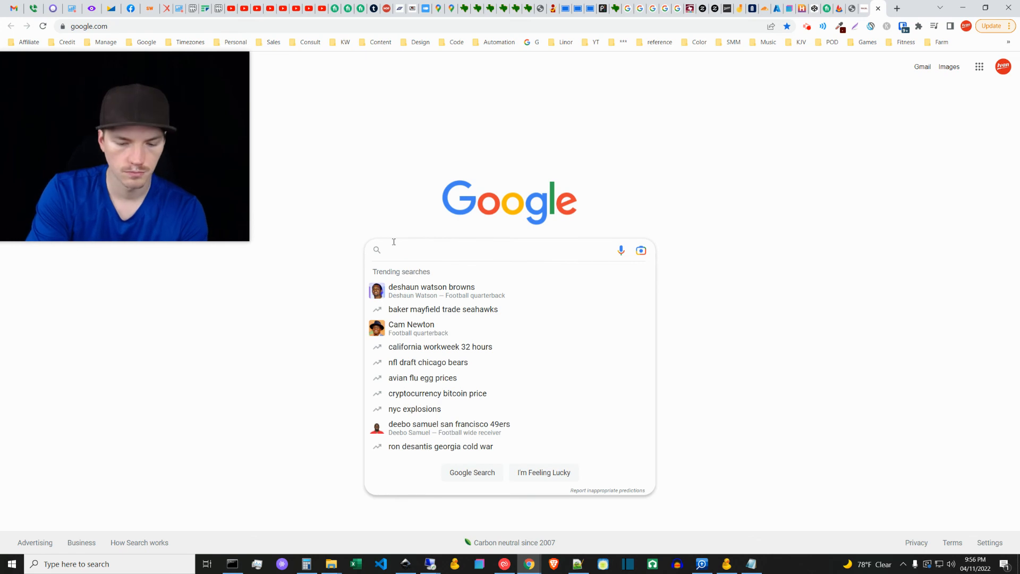
text(cyberduck)
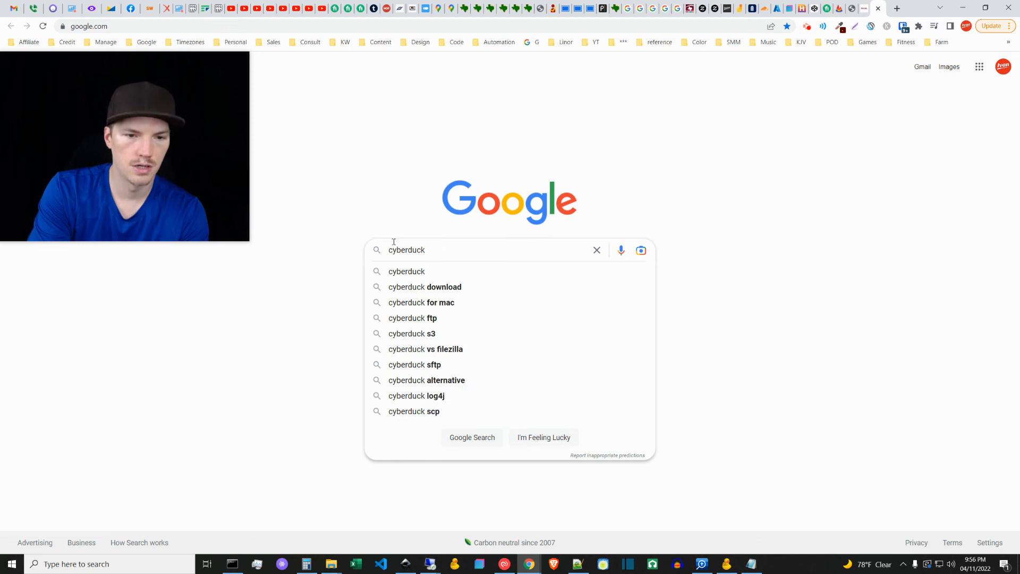
key(Return)
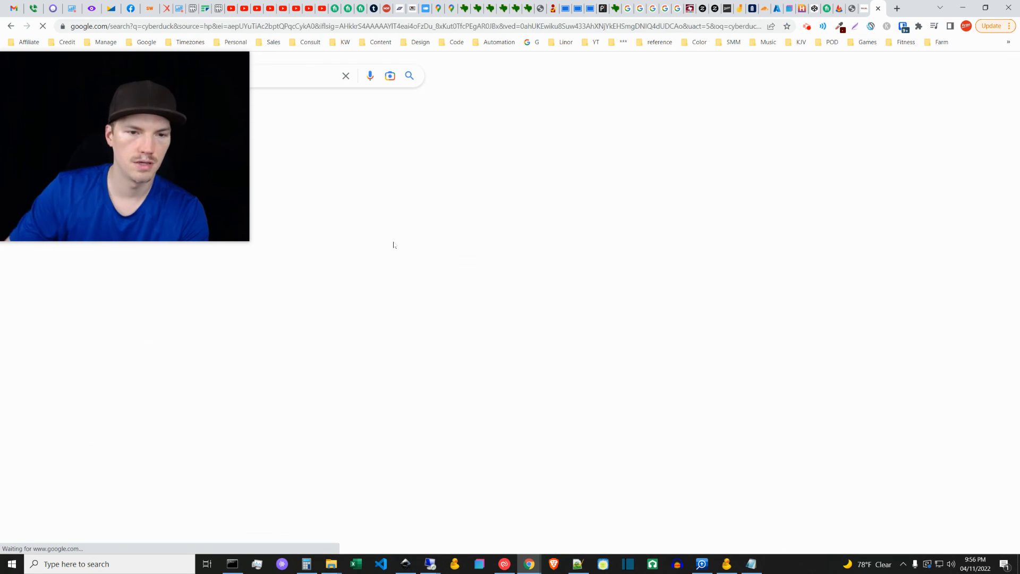
Step: Open the cyberduck.io website from the search results and look over its supported services and download options
click(306, 158)
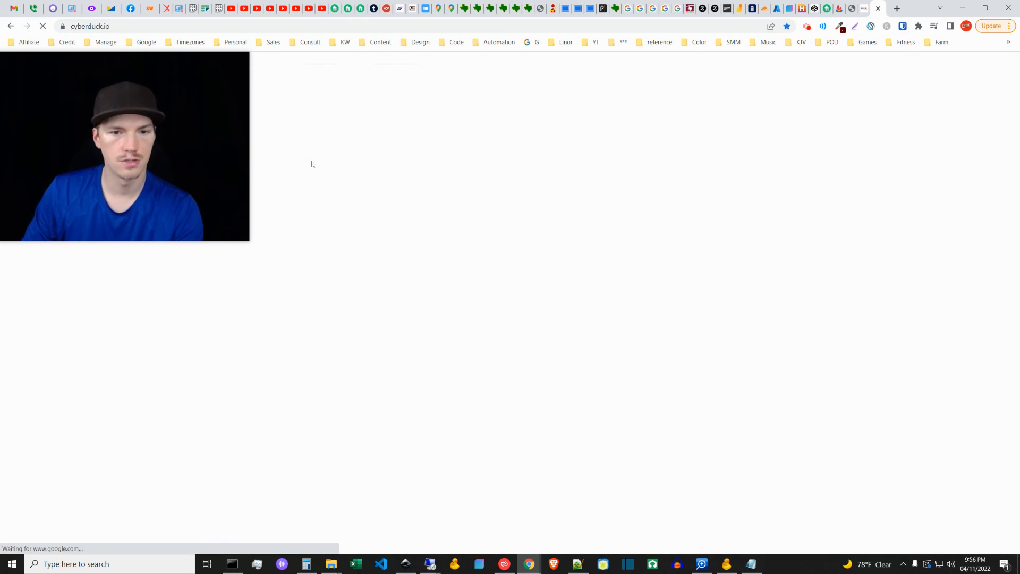
scroll(903, 373, down, 2)
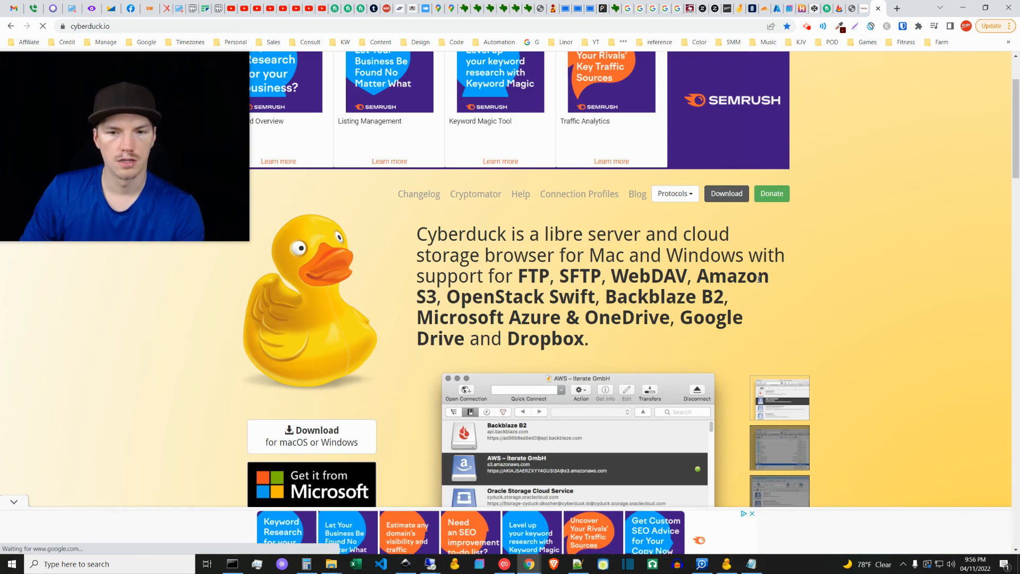
scroll(878, 342, down, 2)
scroll(880, 408, down, 2)
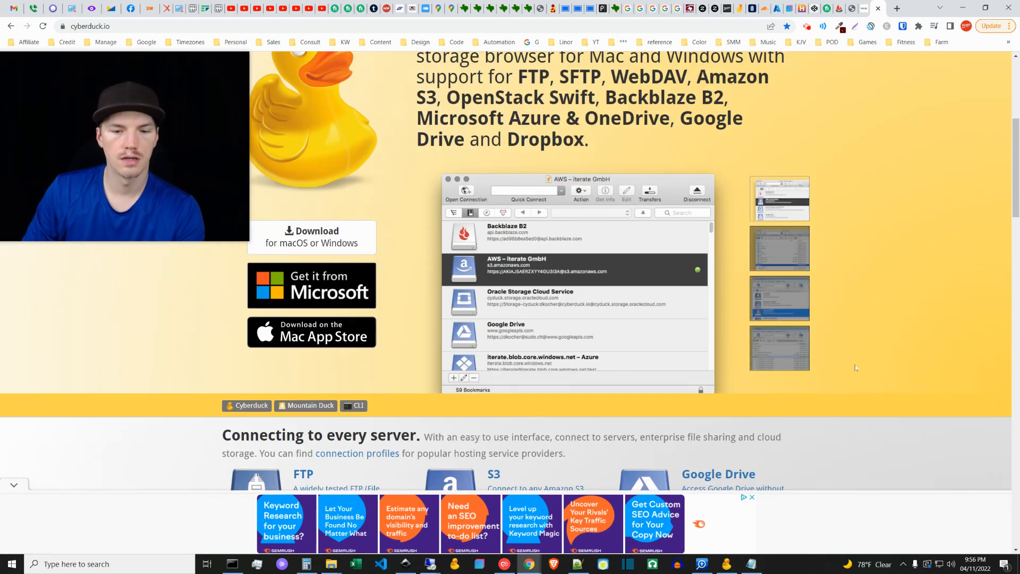
scroll(879, 408, down, 1)
scroll(879, 408, up, 5)
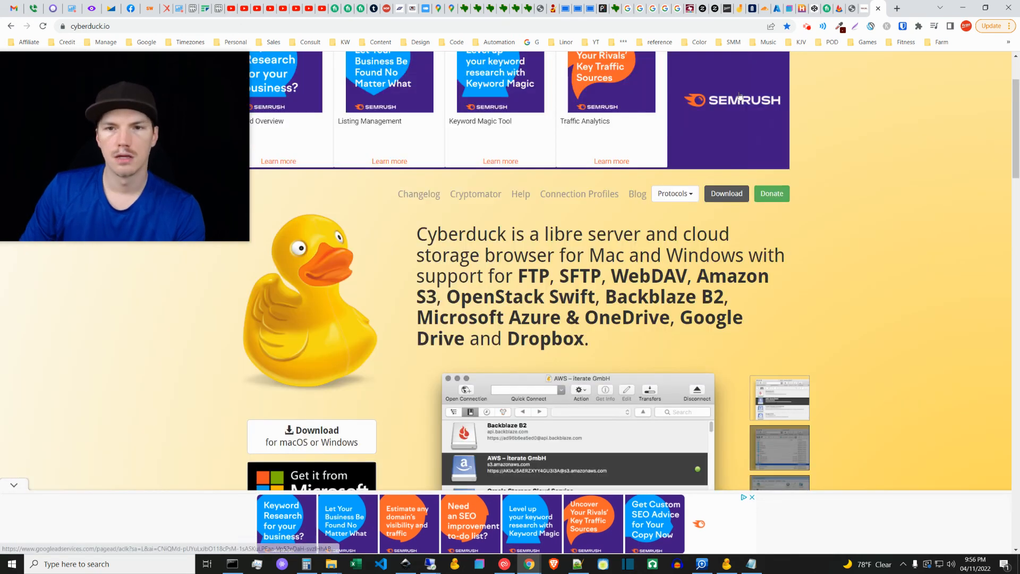
Step: Switch to the Azure portal and open the $web container of the newsnoah storage account
click(777, 7)
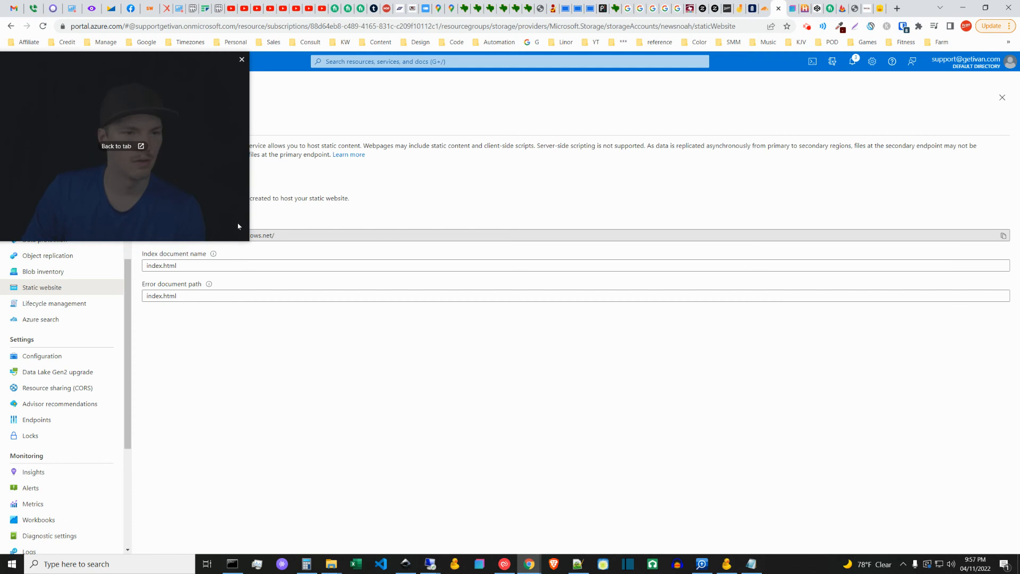
drag(245, 236, 125, 150)
drag(94, 113, 252, 131)
drag(126, 294, 121, 195)
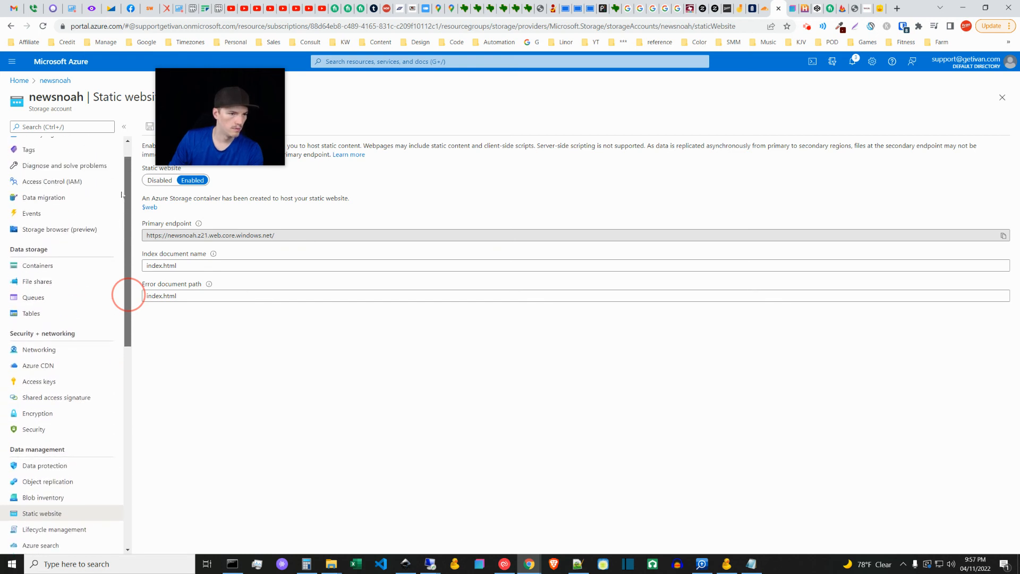
click(44, 270)
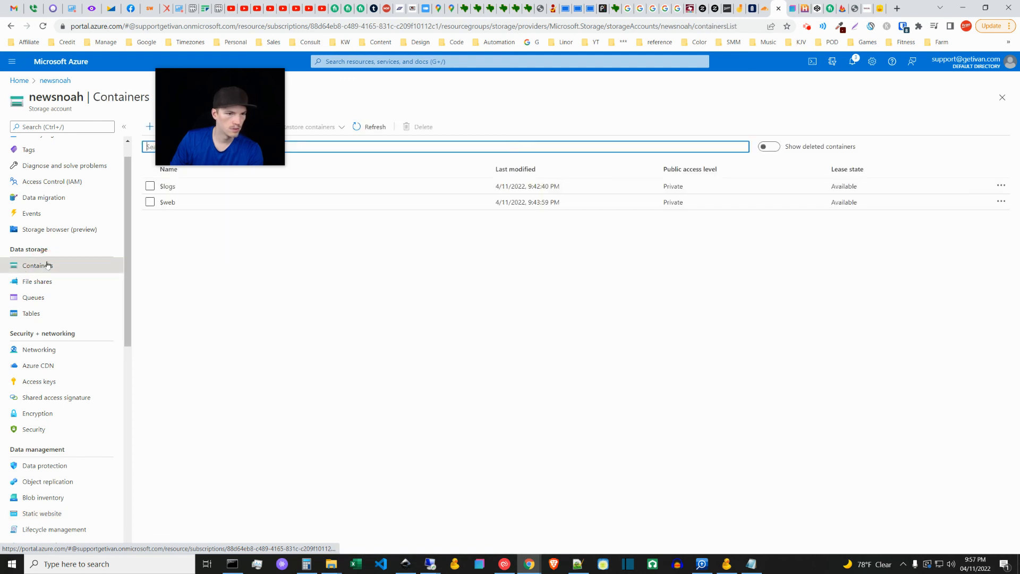
click(167, 202)
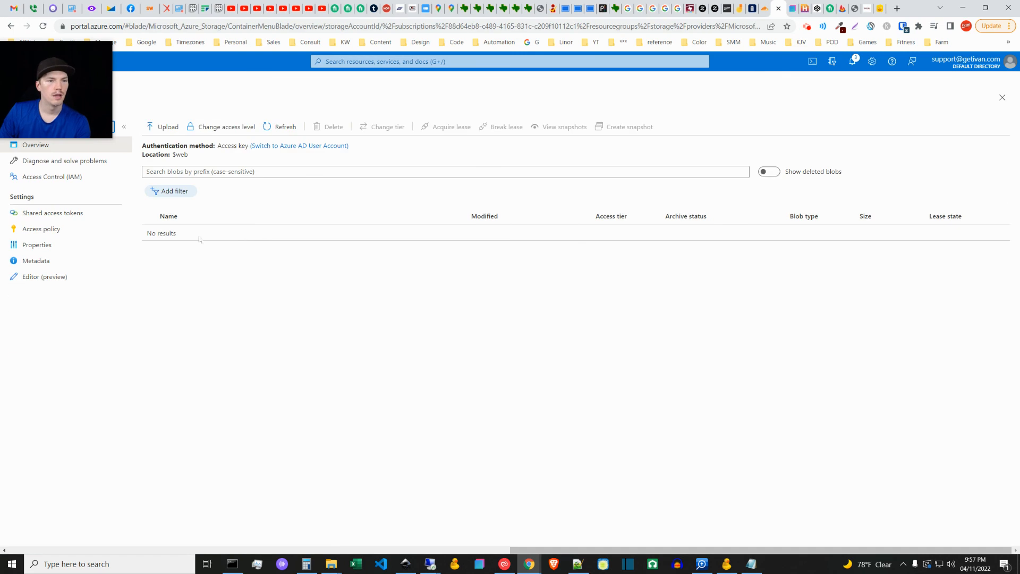
Step: Upload index.html from the #sandbox folder to the $web container and close the upload pane
click(170, 134)
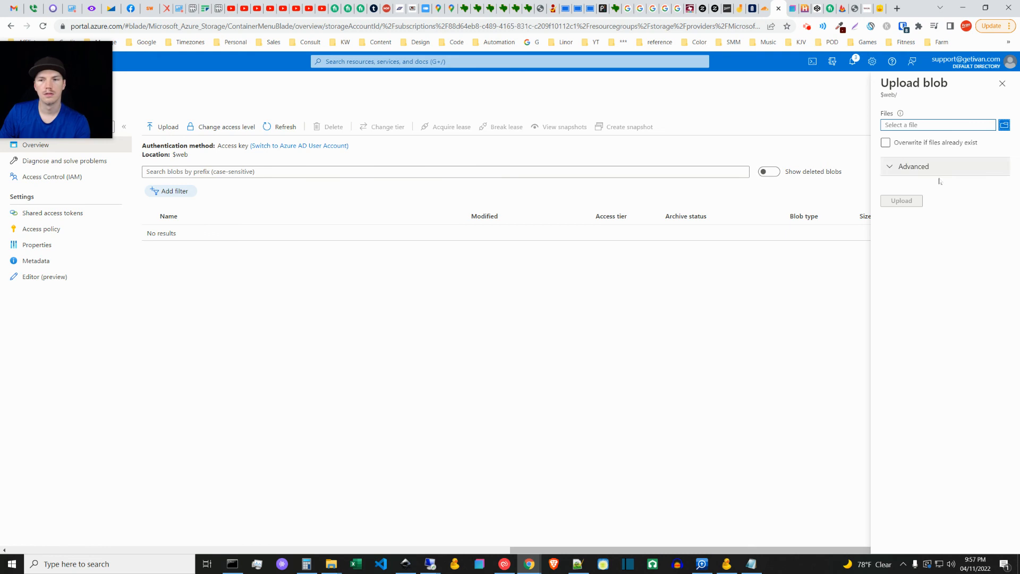
click(1005, 125)
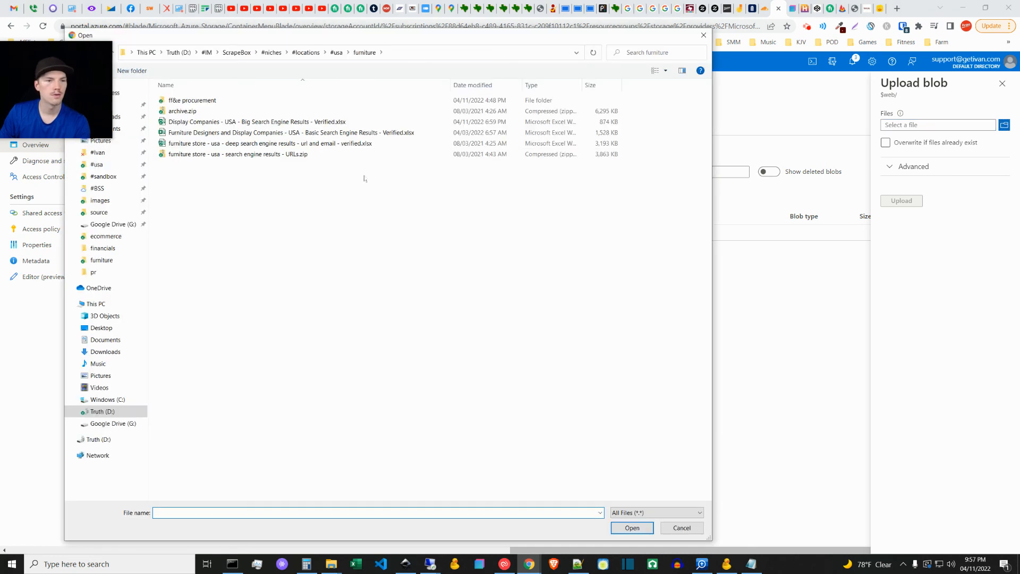
click(104, 176)
click(184, 176)
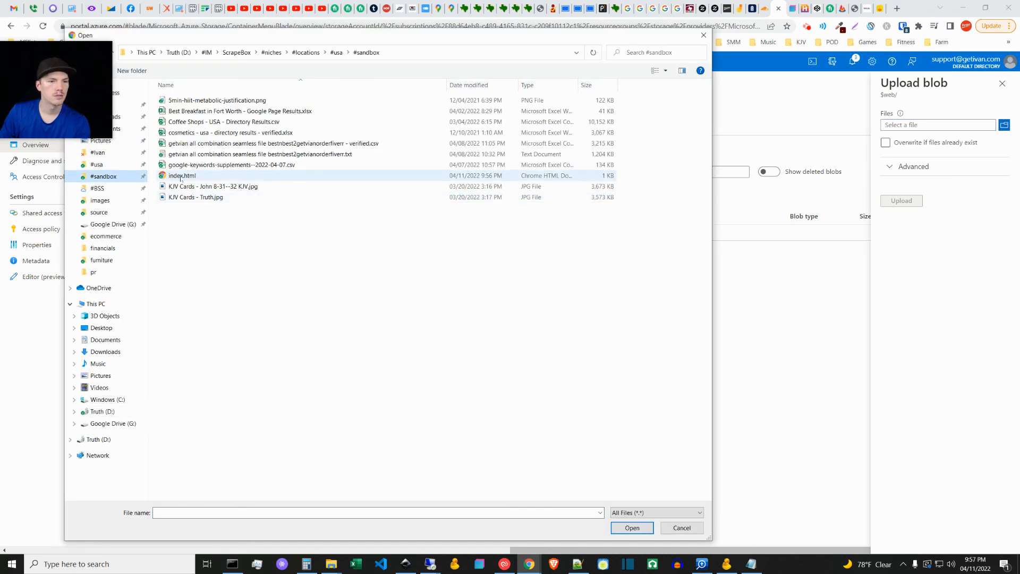
click(632, 528)
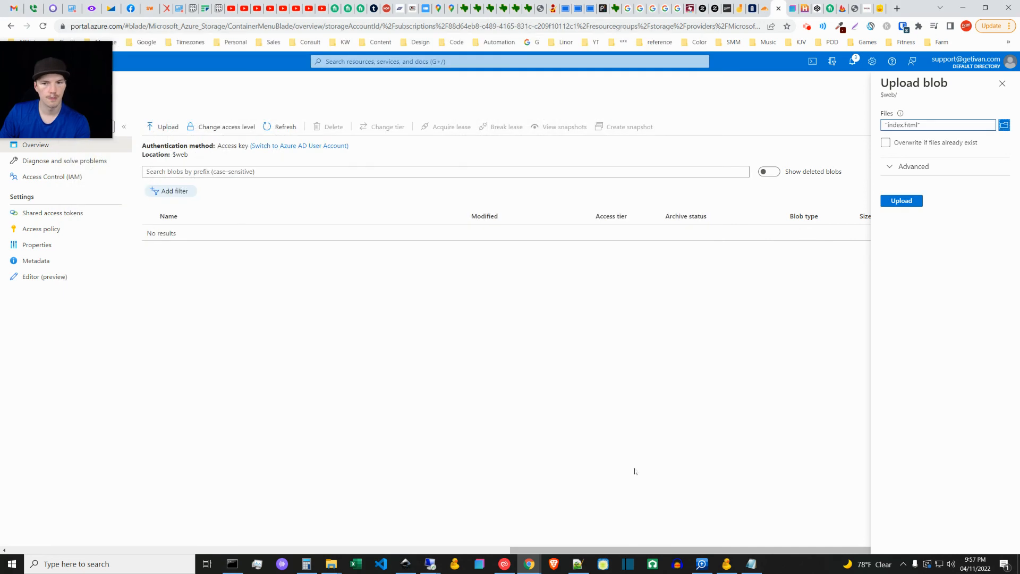
click(902, 203)
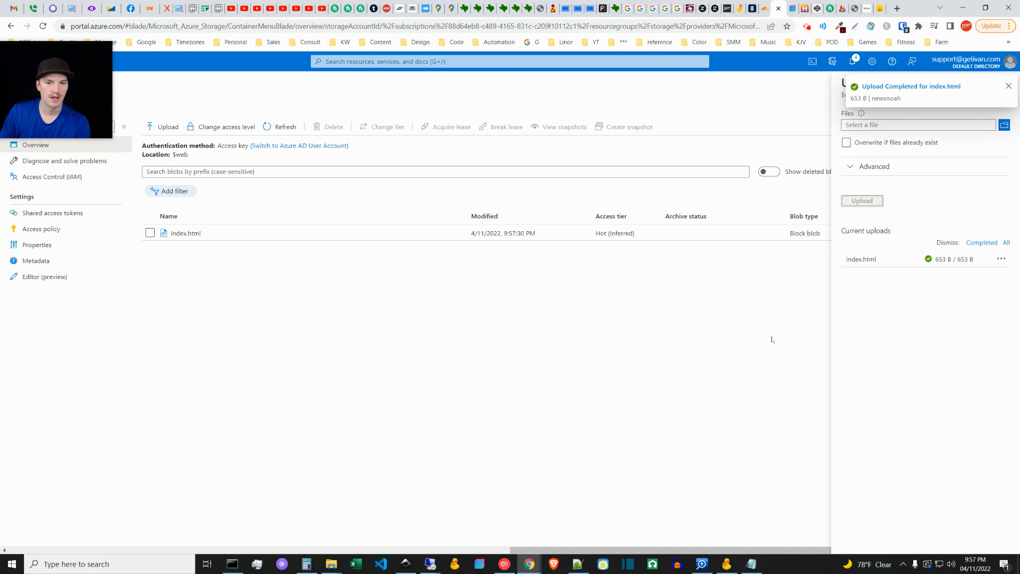
click(1008, 91)
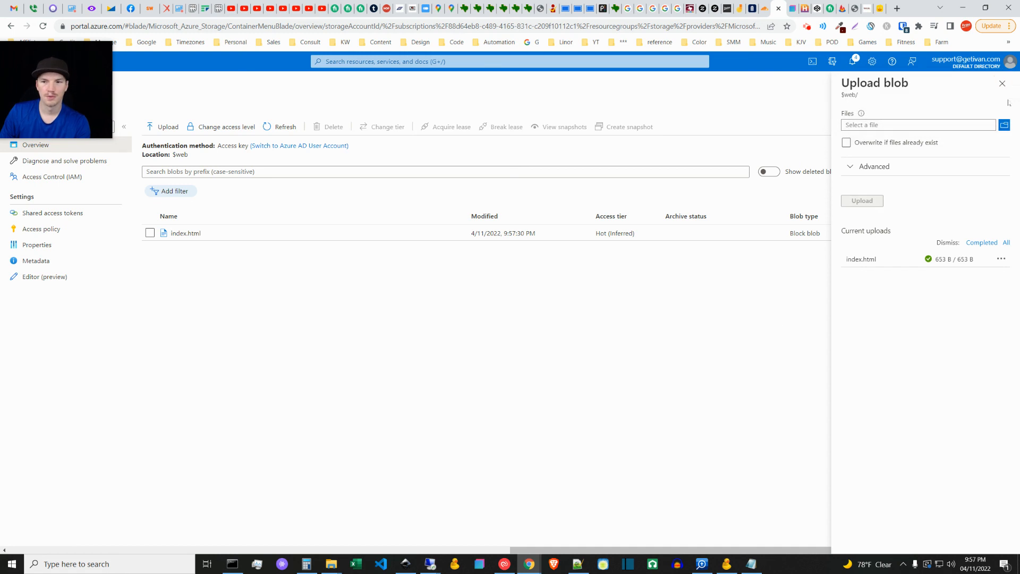
click(1003, 98)
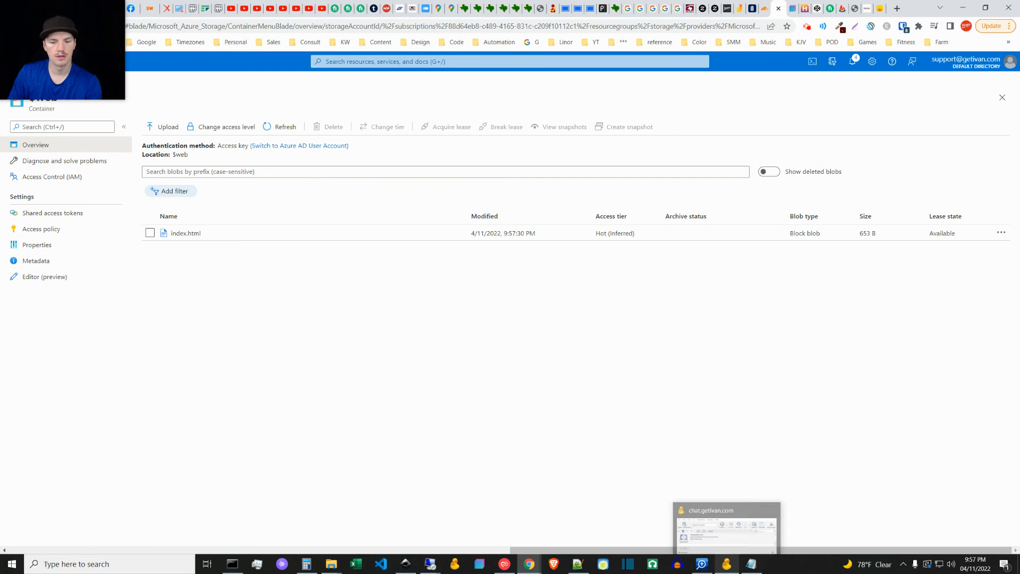
Step: Switch to Cyberduck, open the chat.getivan.com bookmark for editing and examine its server address
click(729, 570)
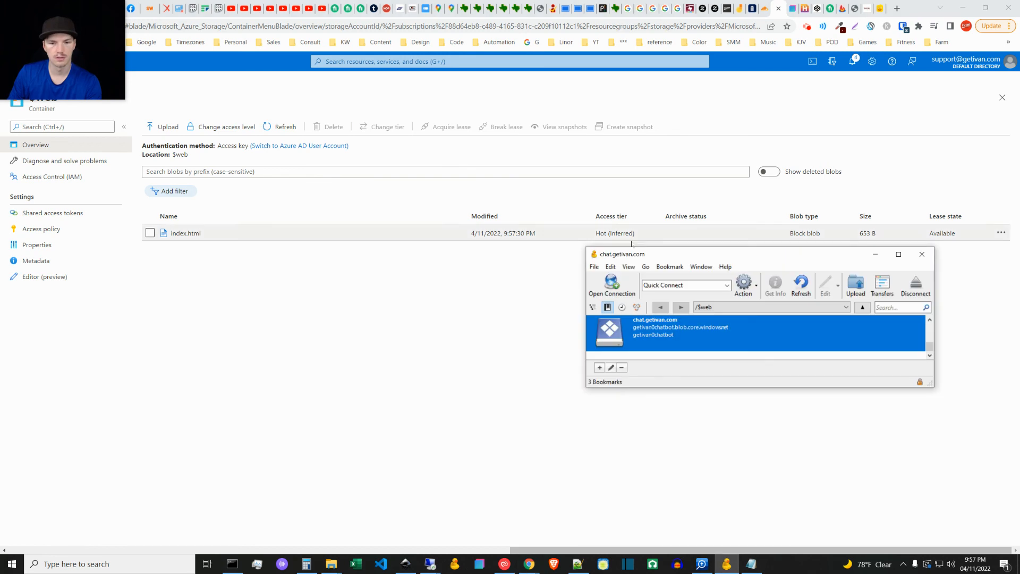
right_click(637, 337)
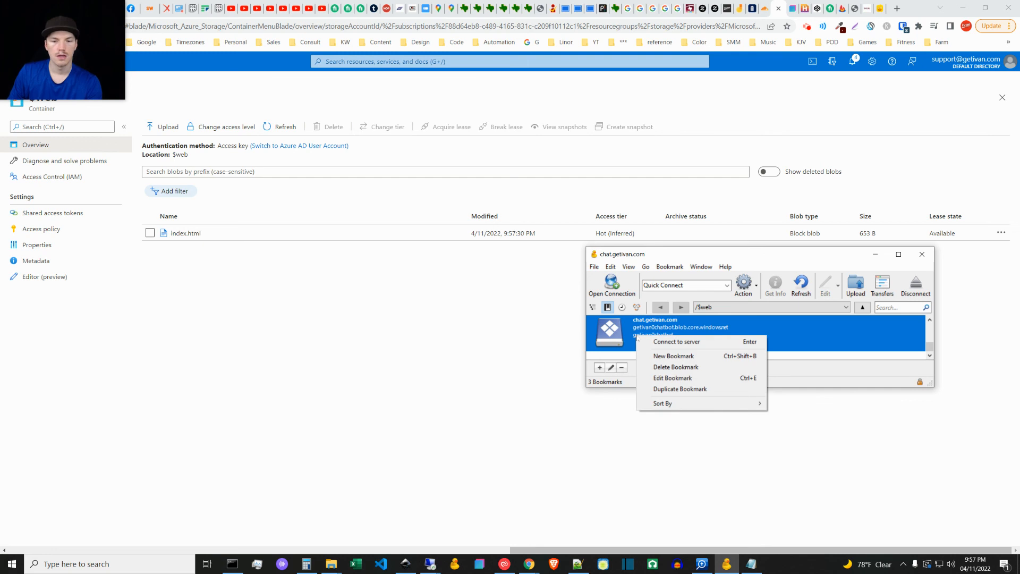
click(671, 377)
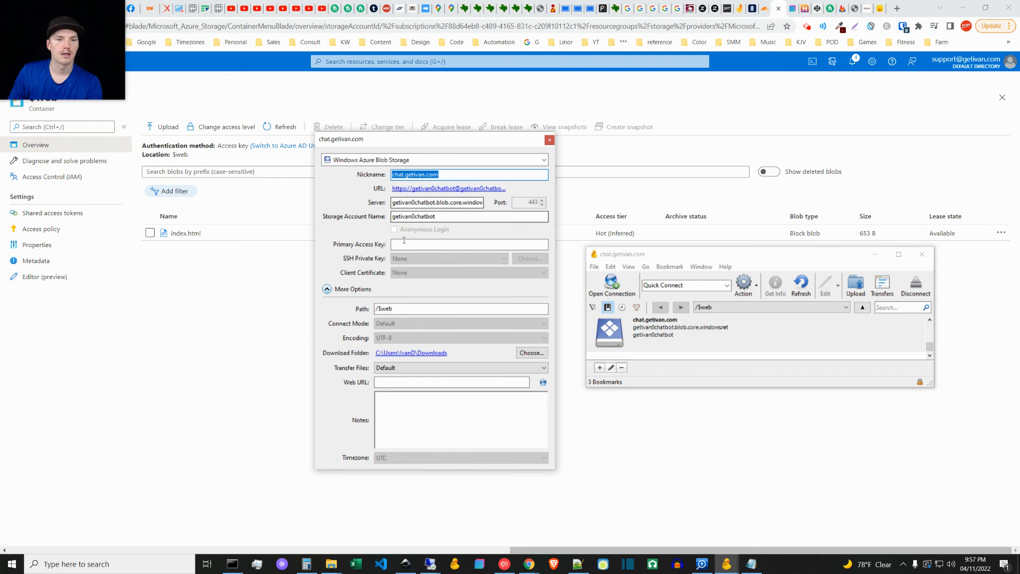
click(429, 203)
double_click(430, 203)
click(415, 203)
double_click(412, 203)
click(411, 202)
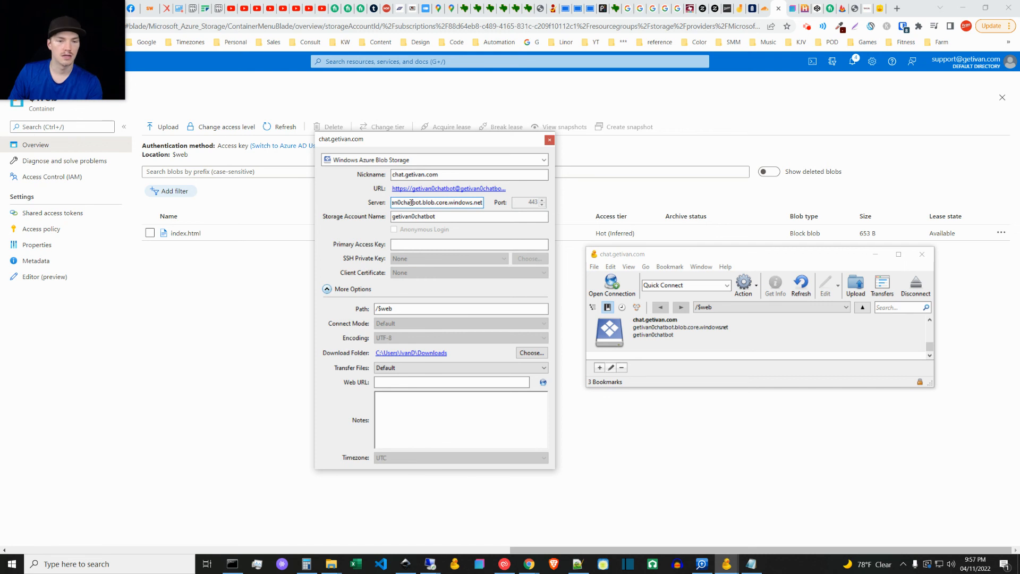
double_click(411, 202)
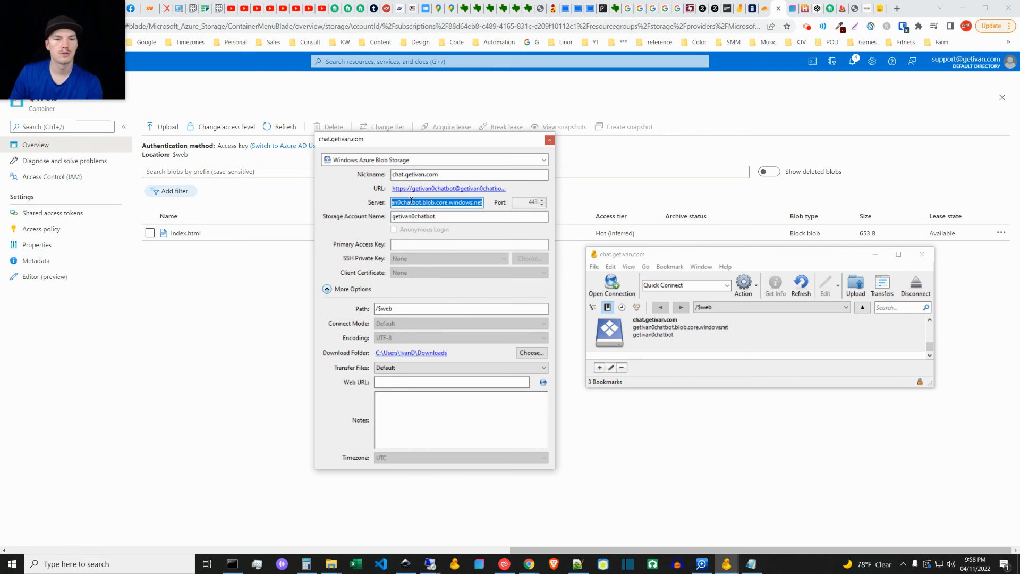
Step: Return to the Azure portal and look through the storage account's static website, networking and access keys pages for the connection details
click(177, 282)
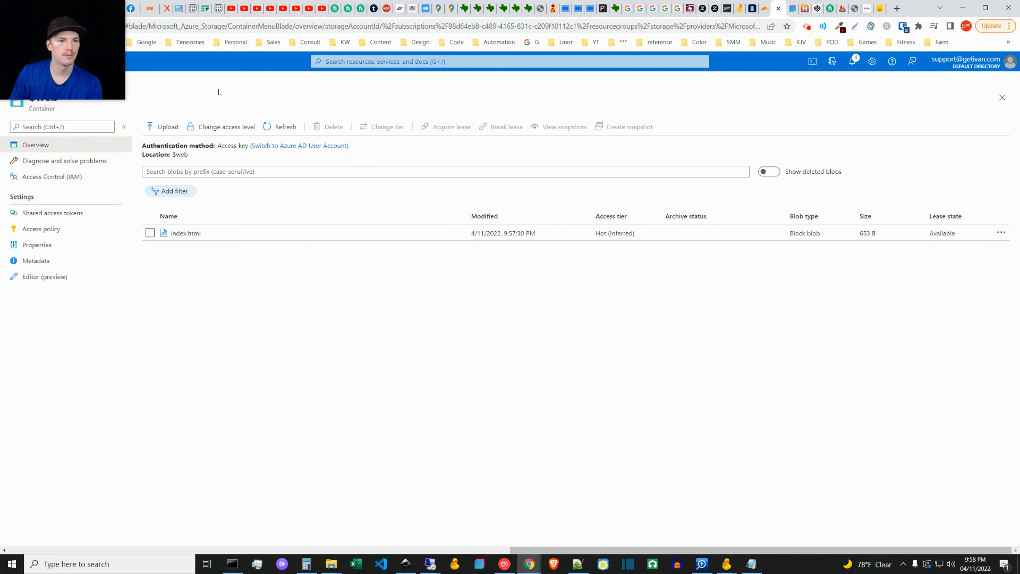
drag(92, 51, 103, 85)
click(11, 25)
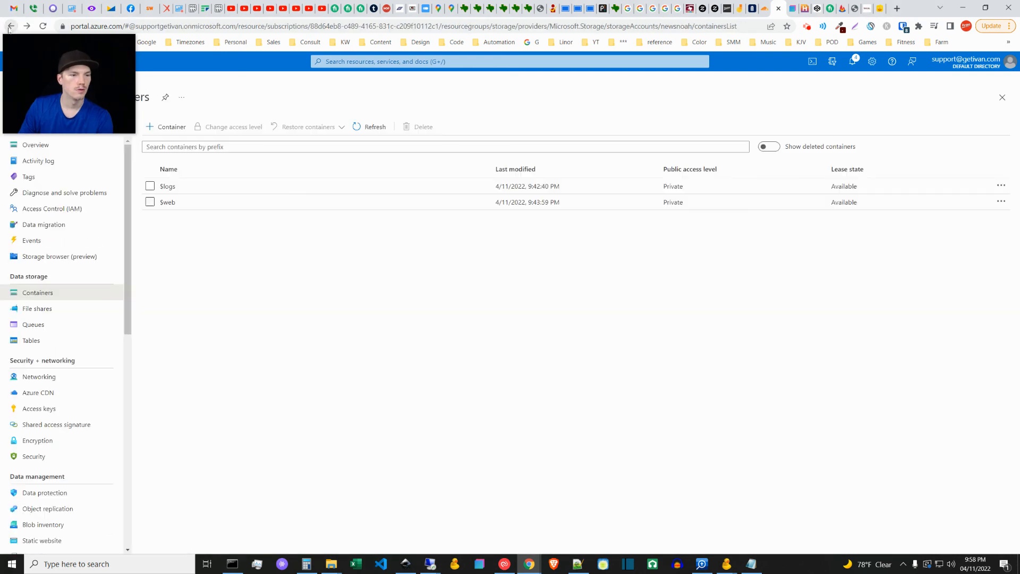
scroll(116, 347, down, 3)
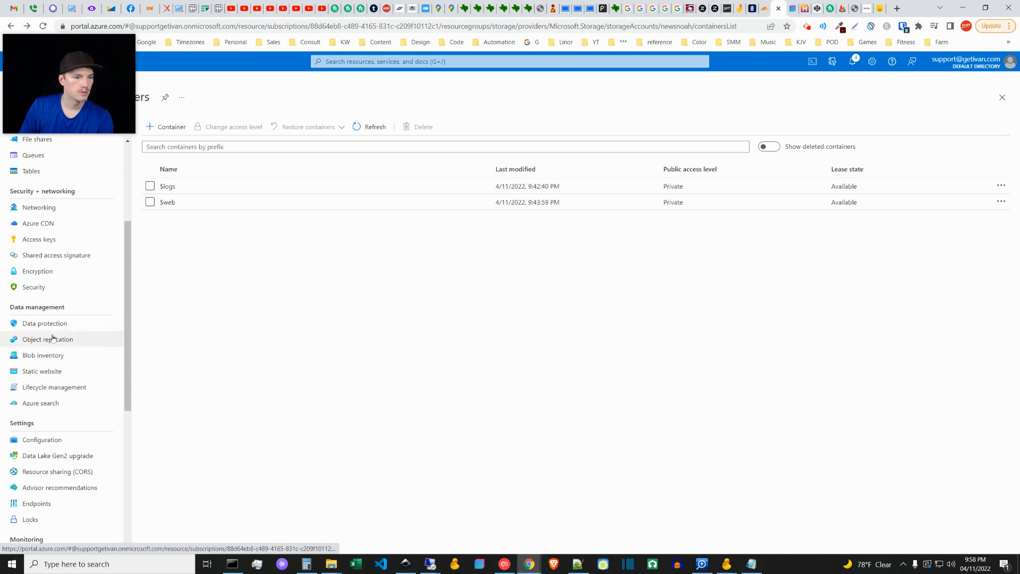
click(51, 372)
drag(129, 297, 131, 270)
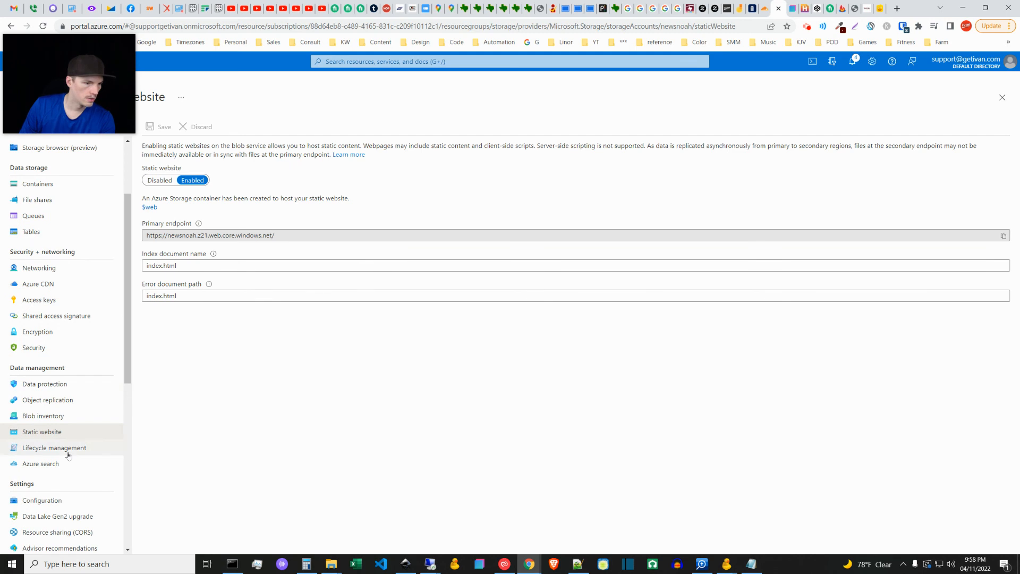
click(52, 271)
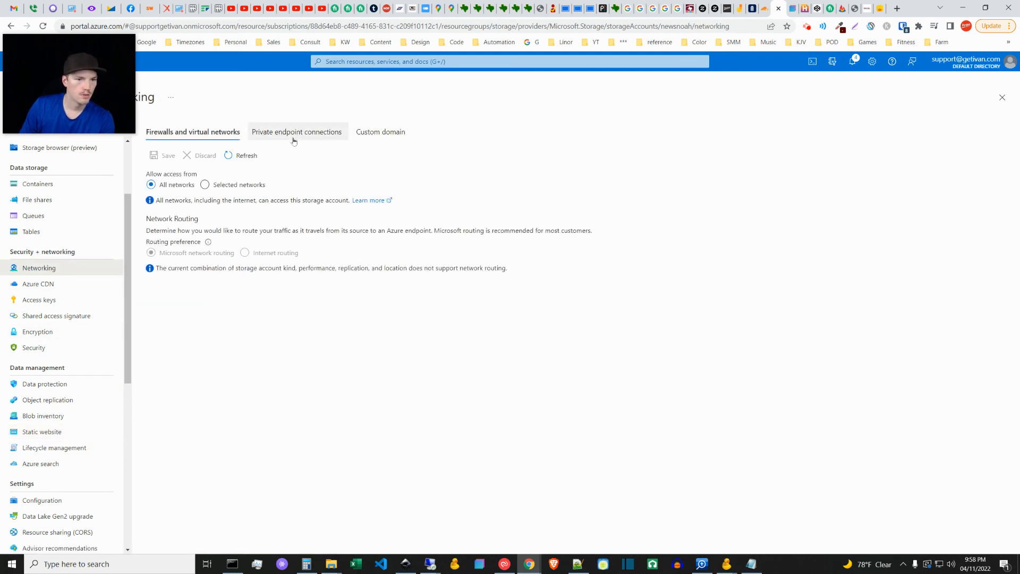
click(40, 298)
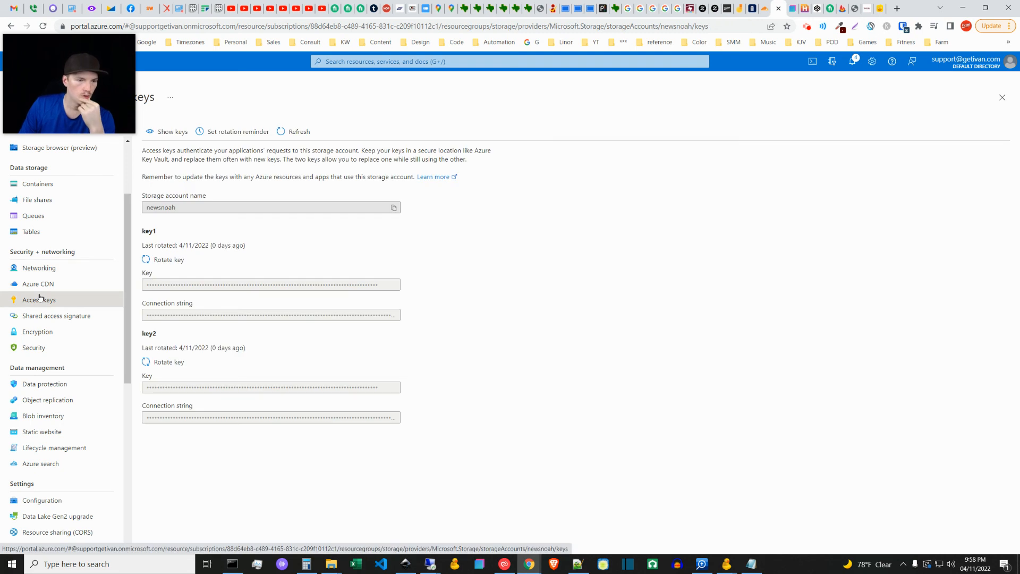
drag(128, 289, 127, 360)
click(48, 276)
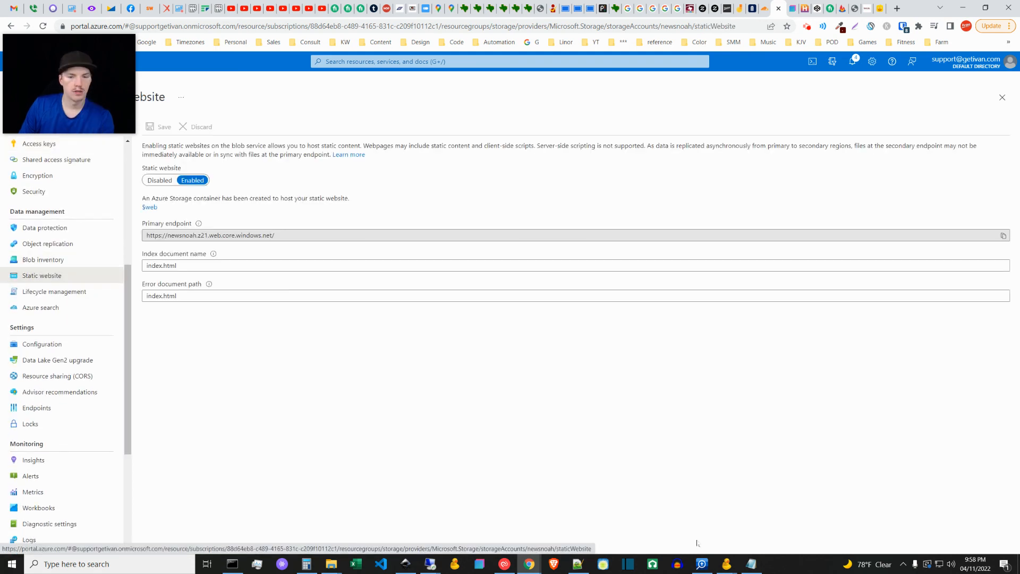
Step: Switch back to the Cyberduck bookmark and examine its server, nickname and storage account name
mouse_move(728, 570)
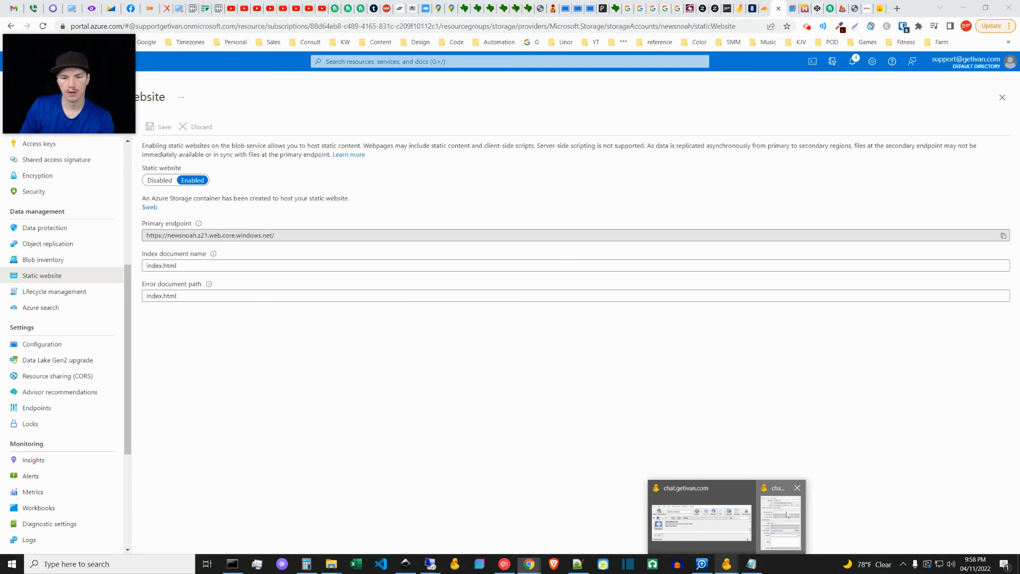
click(701, 521)
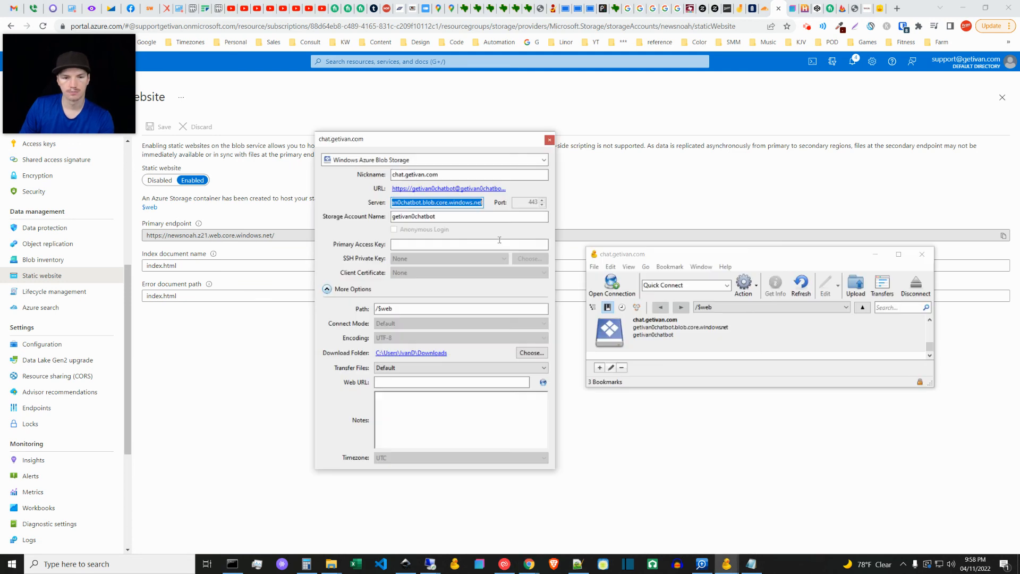
click(429, 203)
drag(400, 204, 385, 205)
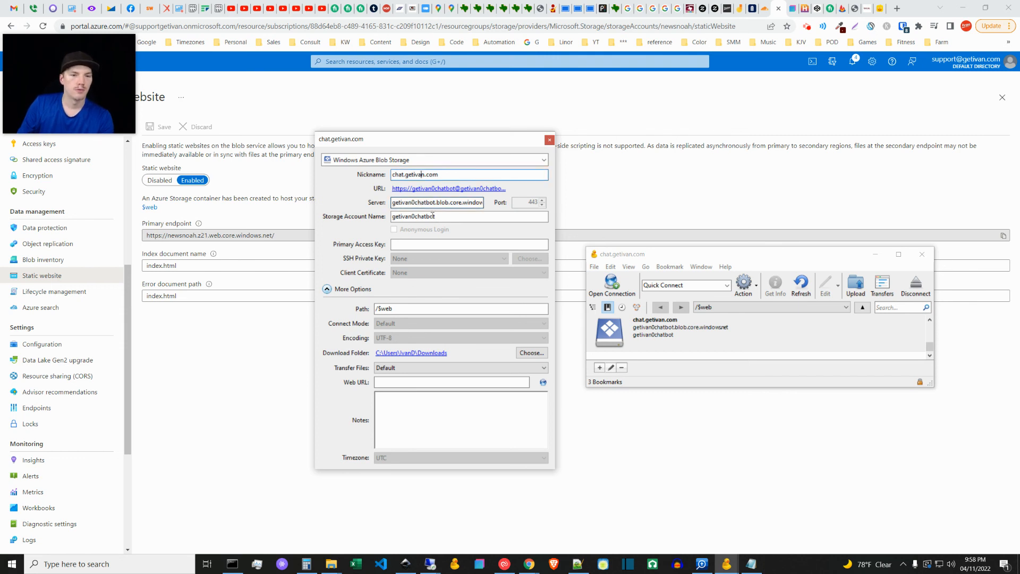
double_click(422, 216)
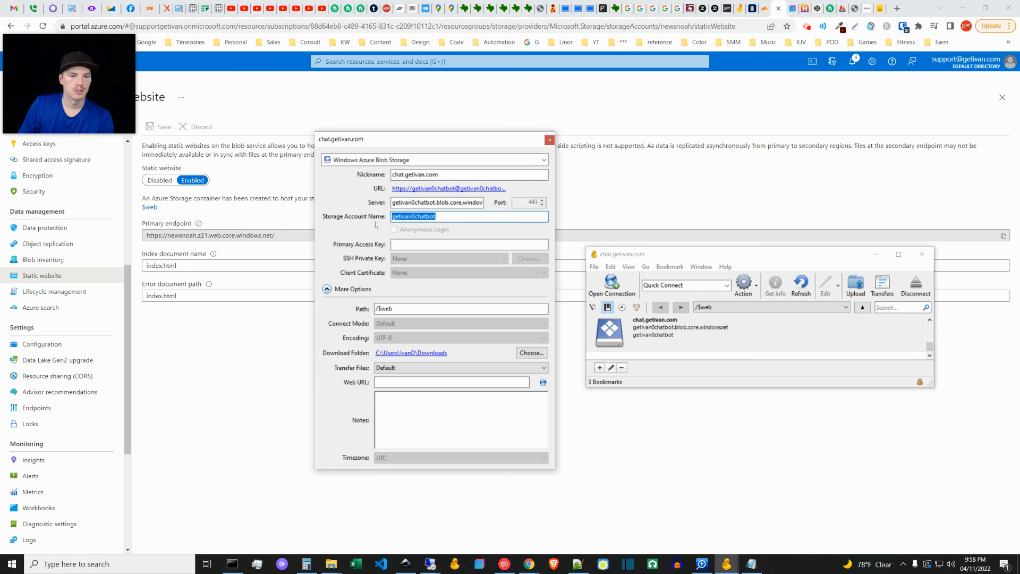
Step: Switch to the Azure portal and open the access keys page of the newsnoah storage account
click(205, 360)
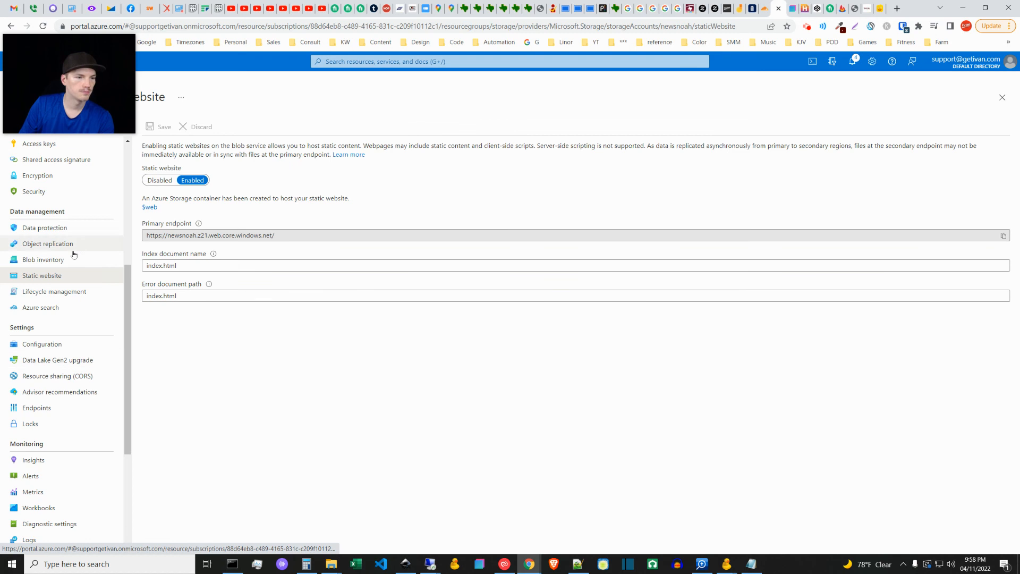
drag(127, 285, 128, 234)
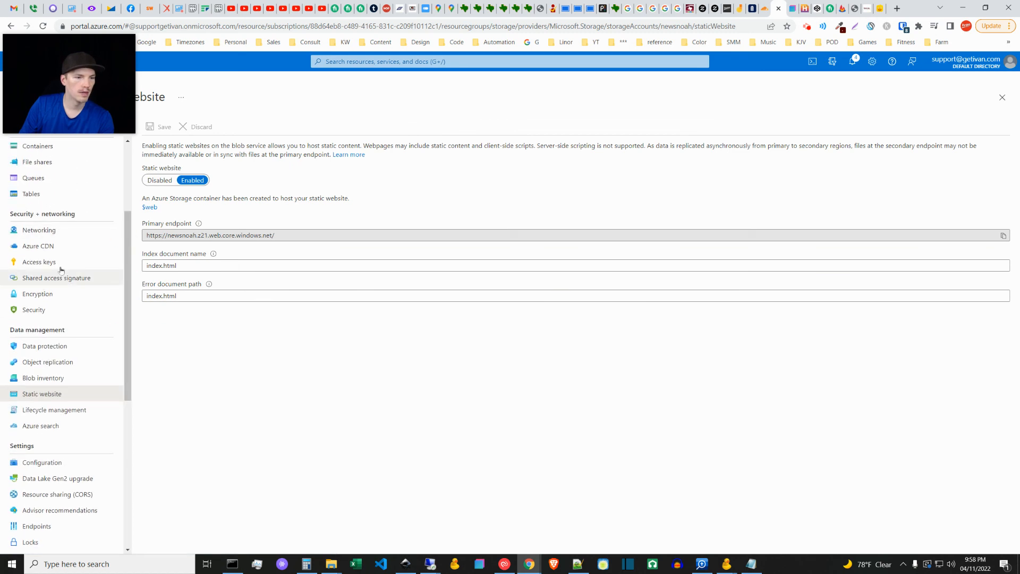
click(44, 261)
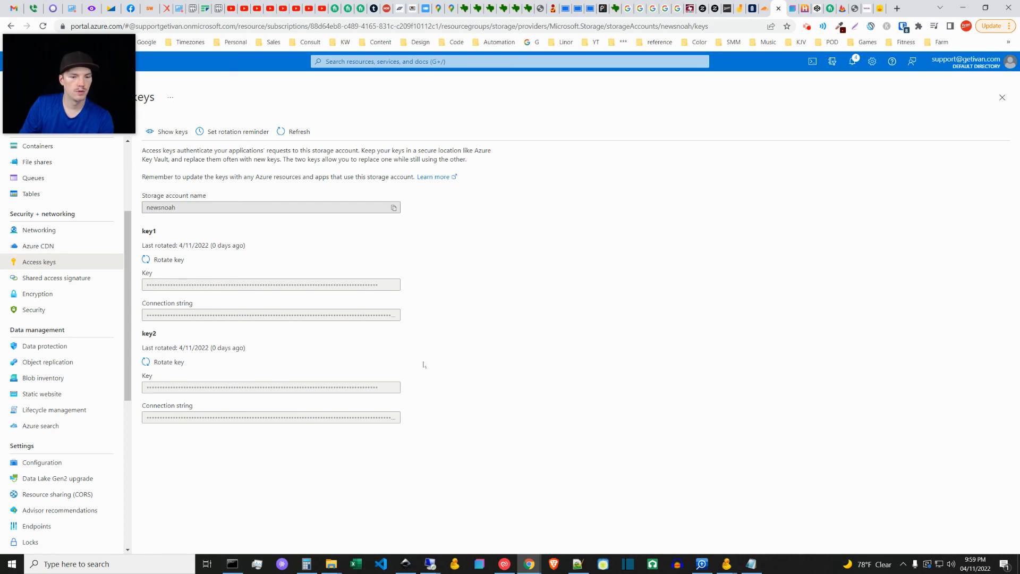
Step: Check the Primary Access Key and Path fields of the Cyberduck bookmark, close its editor and minimize Cyberduck
click(728, 564)
click(719, 524)
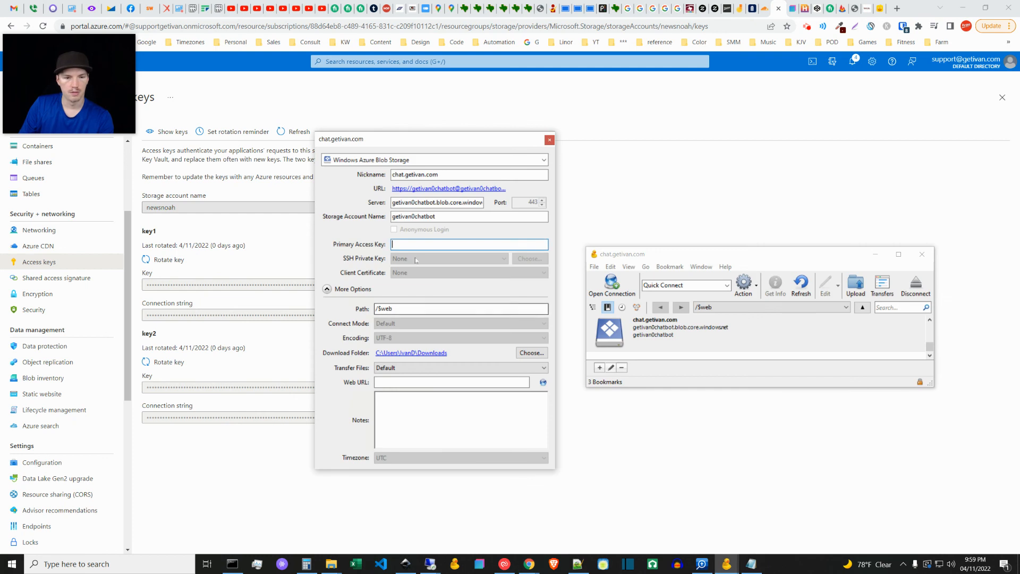
click(385, 310)
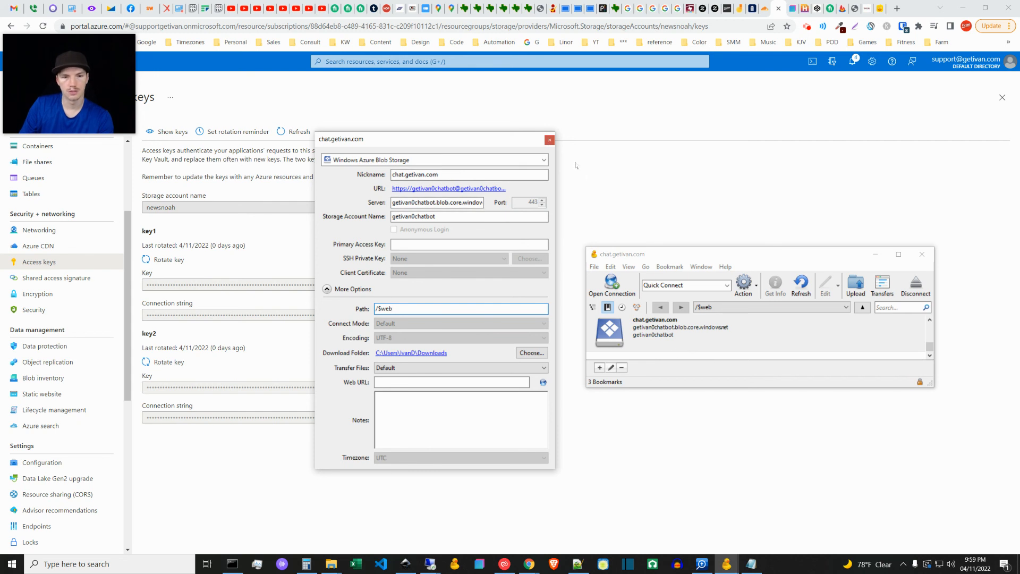
click(550, 141)
click(652, 346)
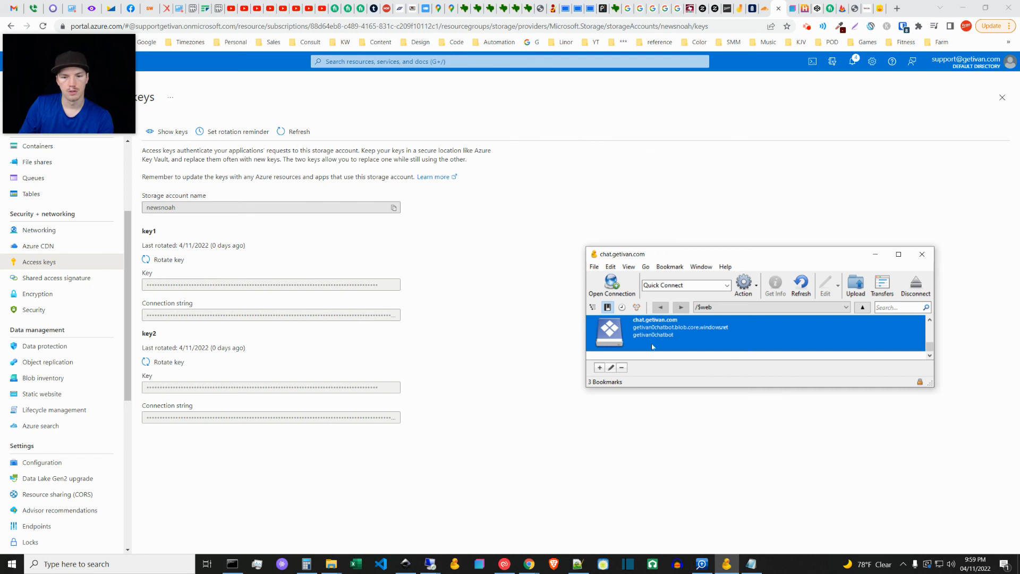
click(876, 256)
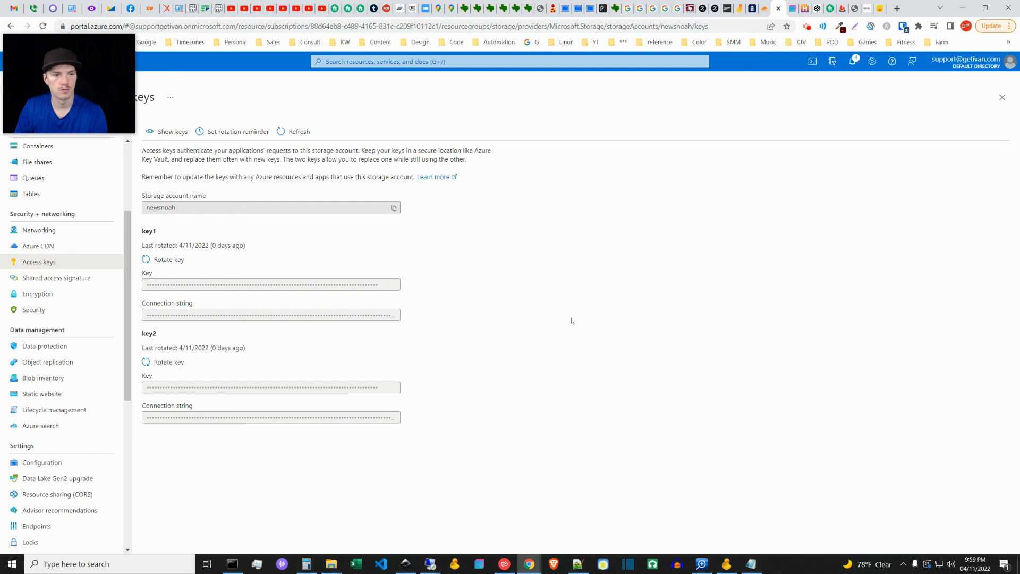
Step: Open the $web container from the newsnoah storage account's list of containers
scroll(121, 229, up, 3)
click(39, 266)
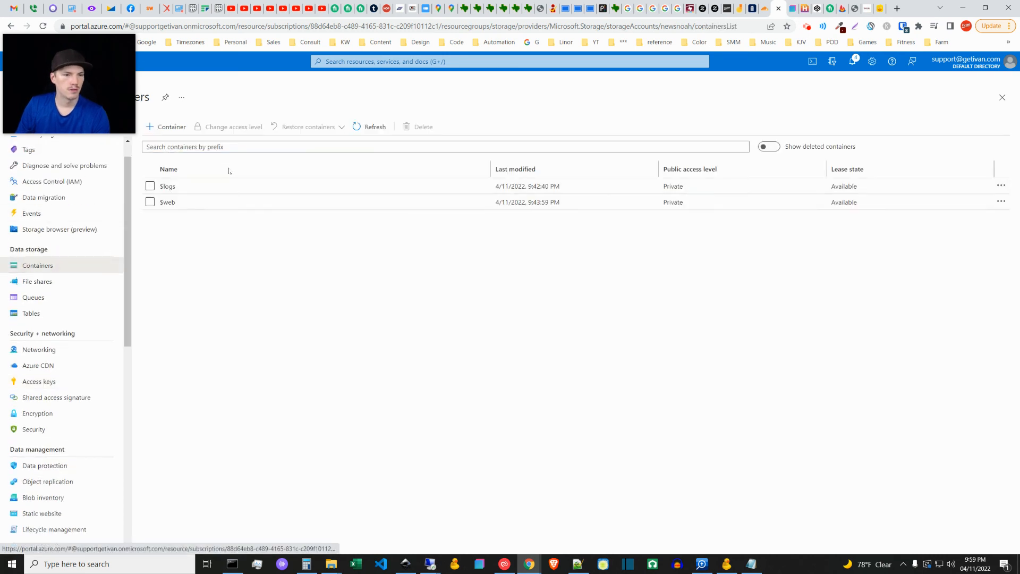
click(169, 203)
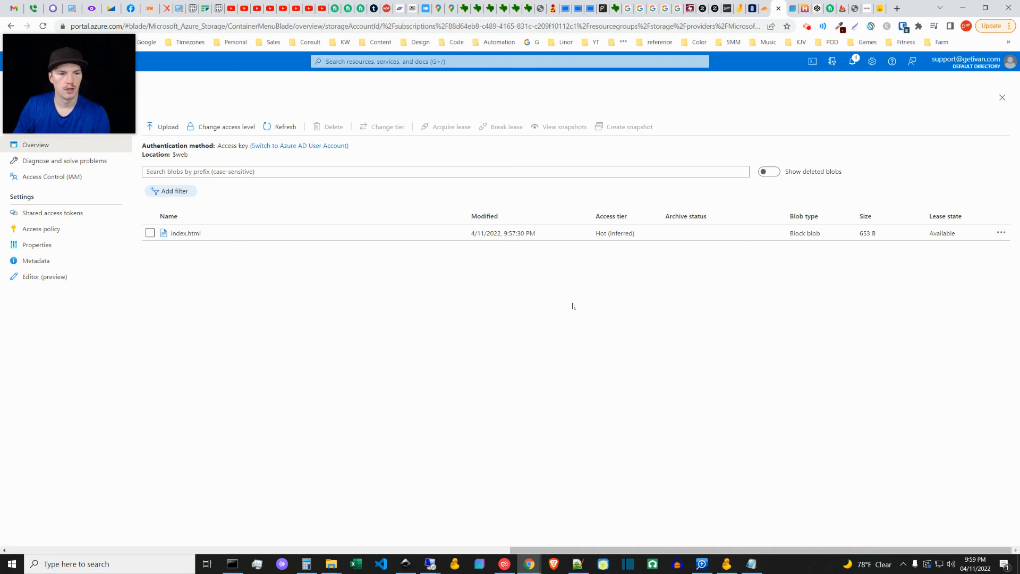
drag(113, 112, 103, 143)
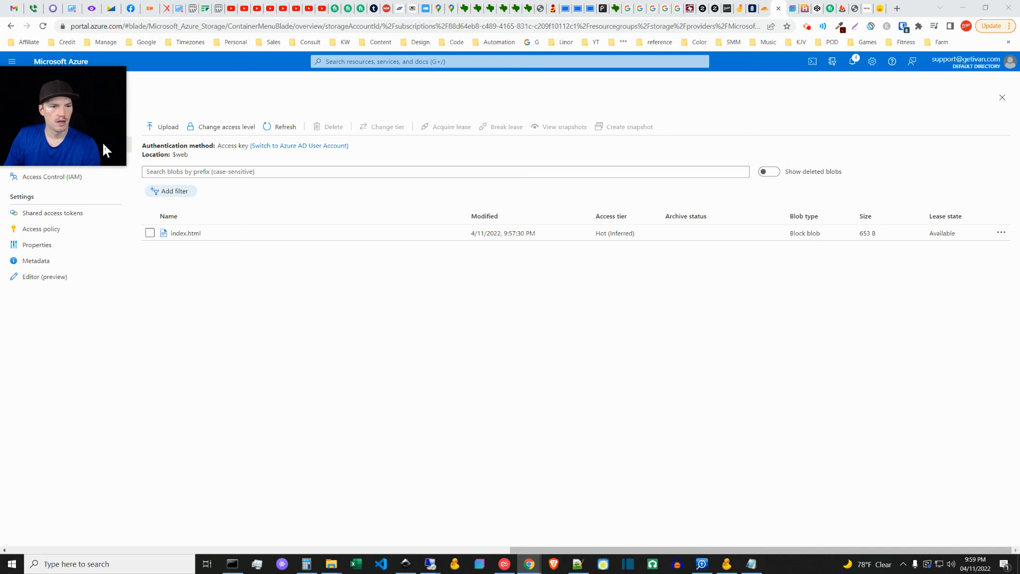
Step: Open the blob upload form for $web, examine its file selection and advanced options, and close it without uploading anything
click(165, 126)
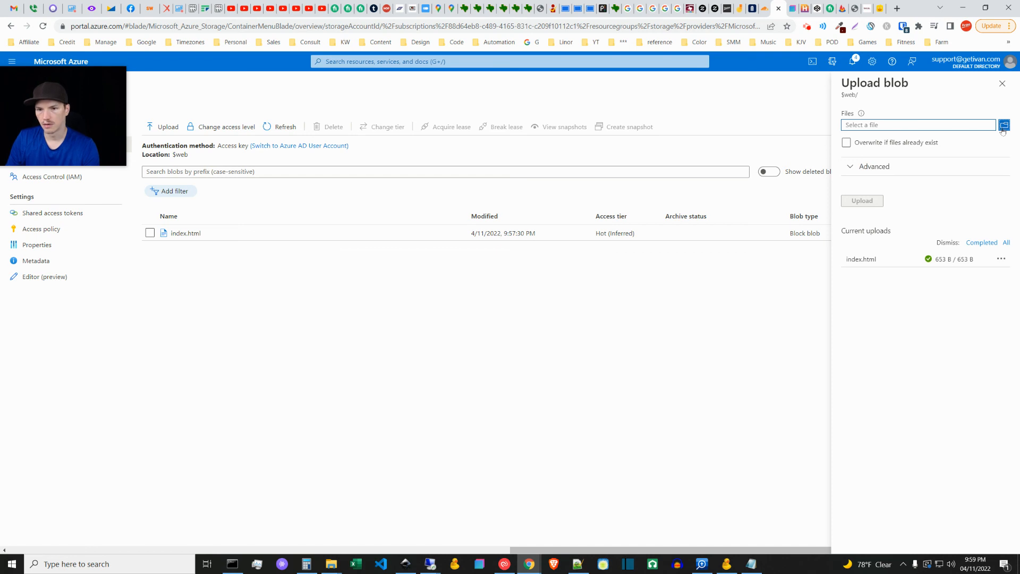
click(850, 166)
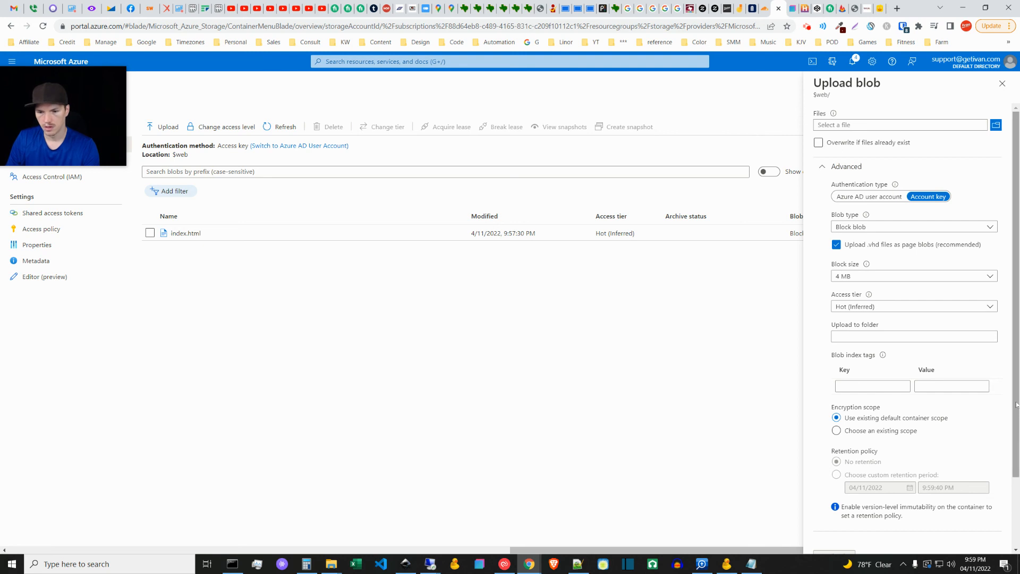
scroll(1012, 408, down, 2)
scroll(1012, 420, up, 2)
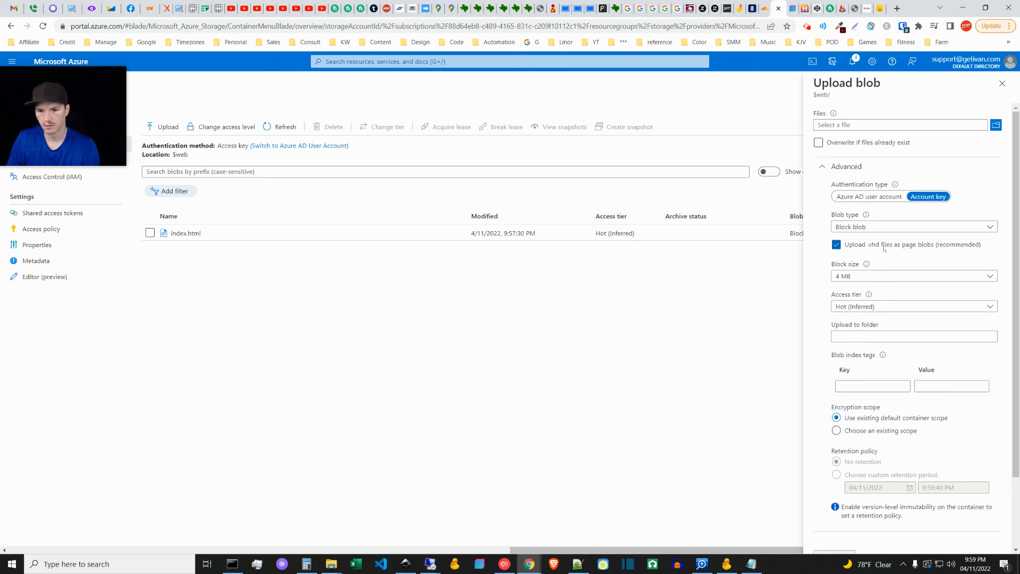
click(823, 169)
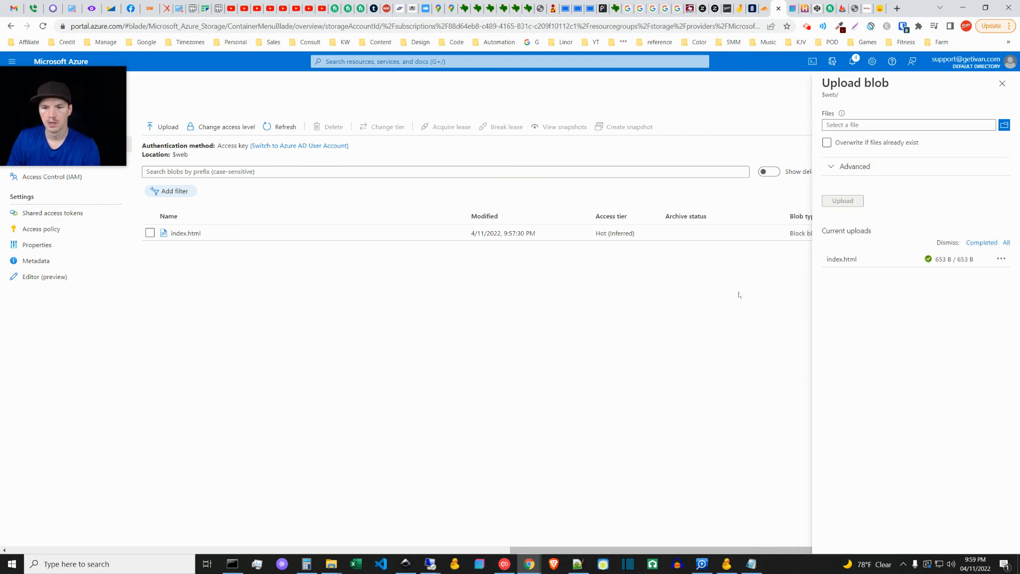
click(1002, 83)
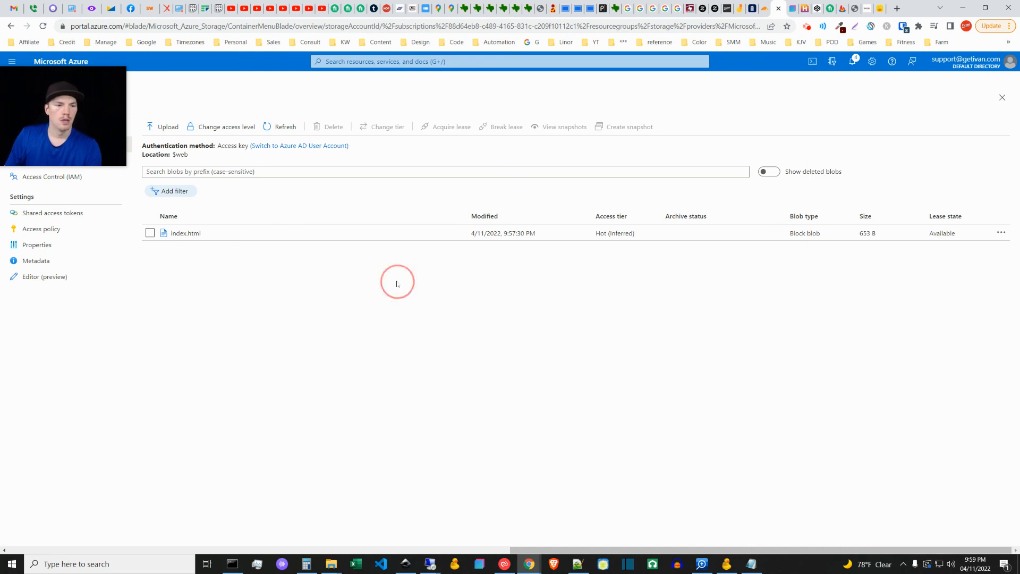
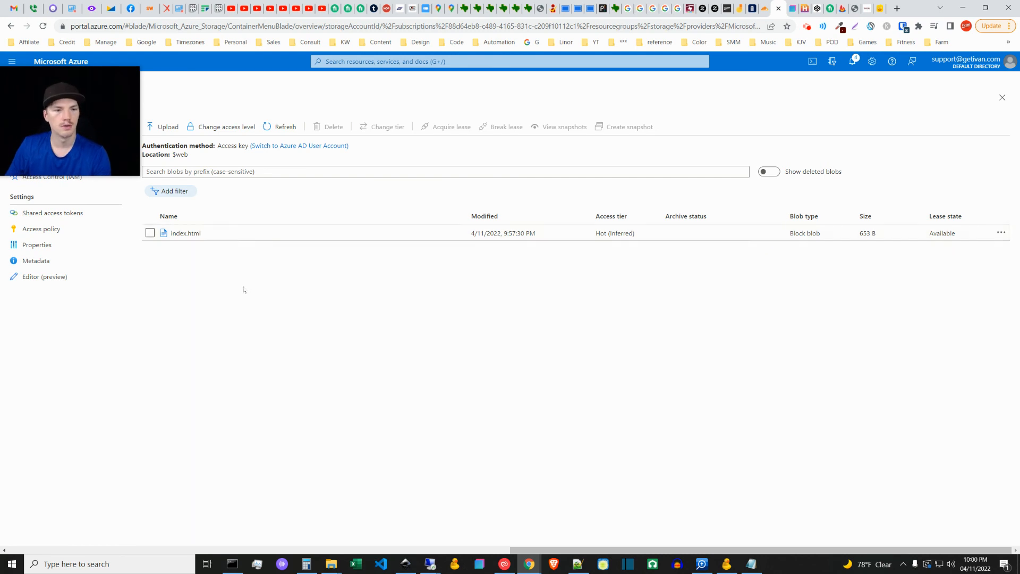
Step: Switch from the Azure portal to the newsnoah.com page and reload it
click(404, 284)
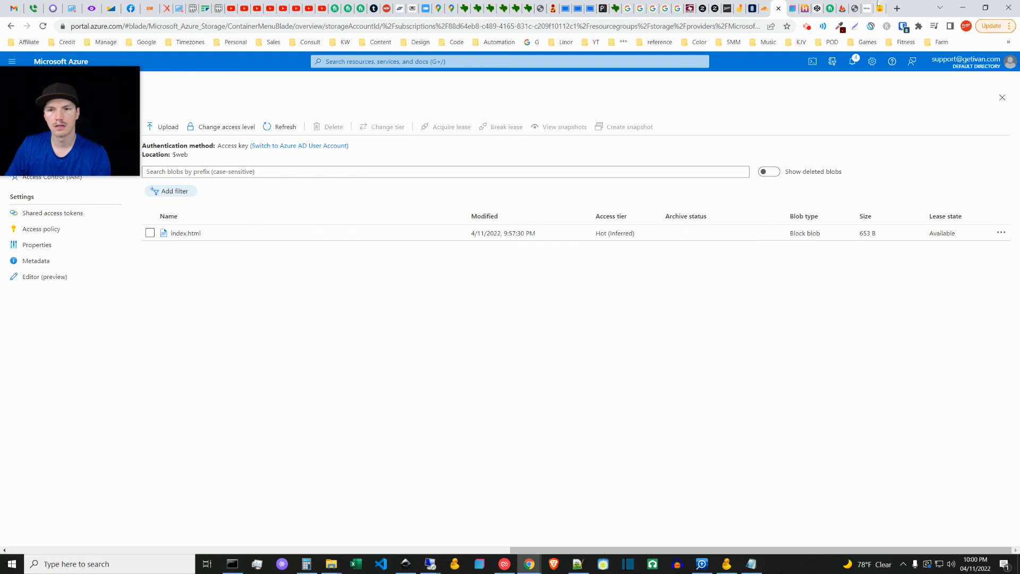
click(865, 8)
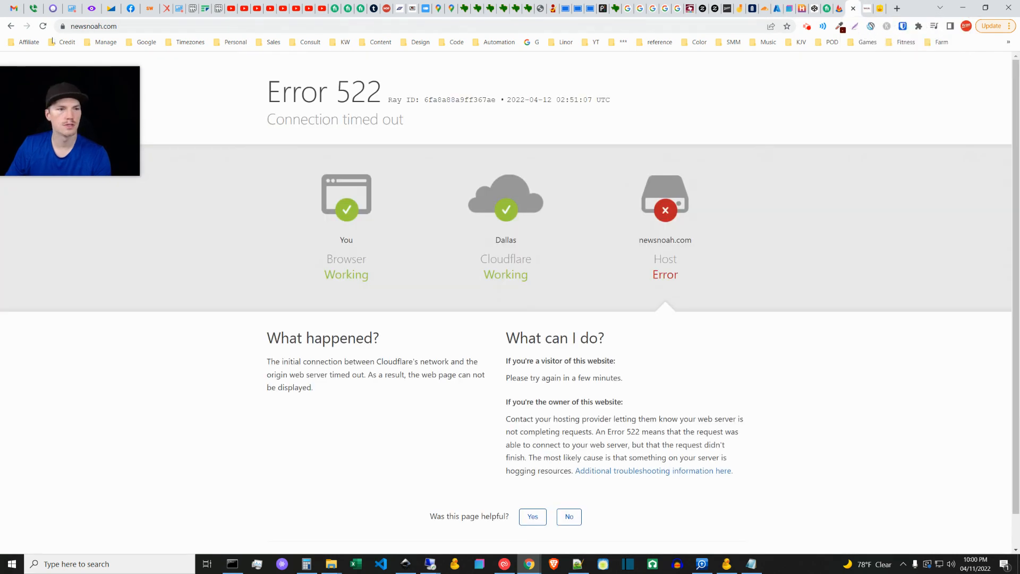
click(44, 26)
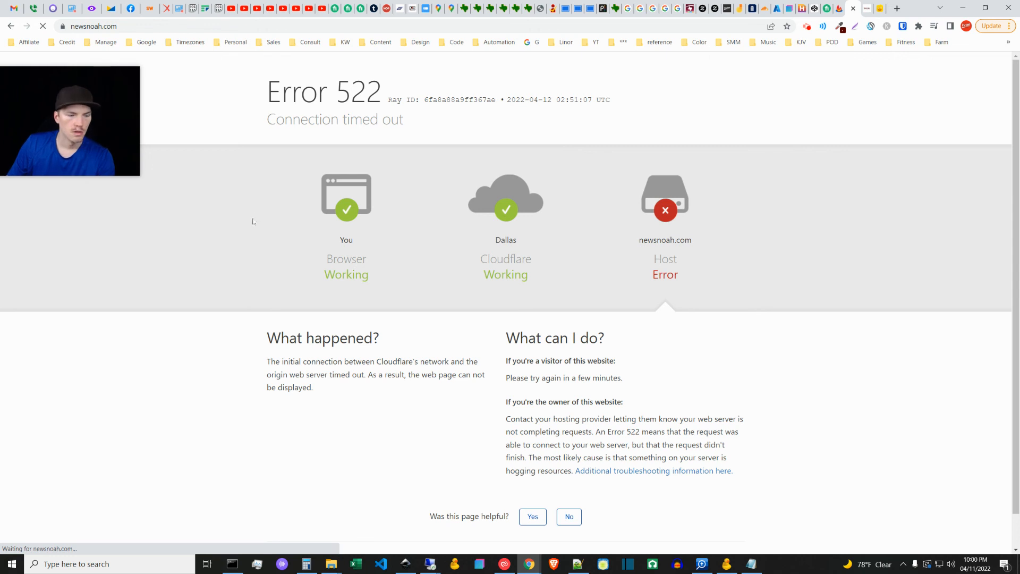
Step: Review the subscription form code in index.html in Notepad++ from beginning to end and return to the browser
key(alt+Tab)
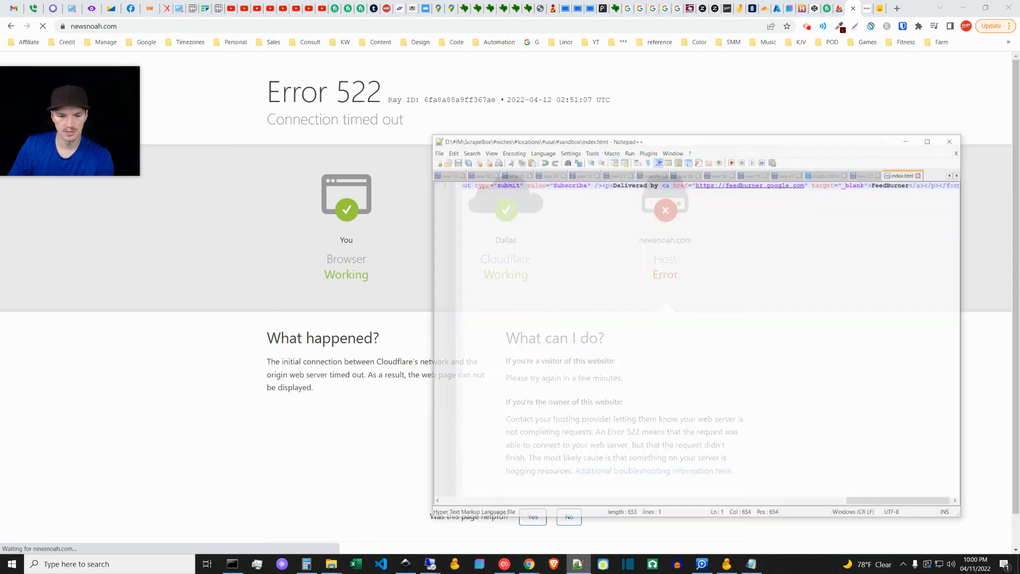
drag(887, 490, 457, 491)
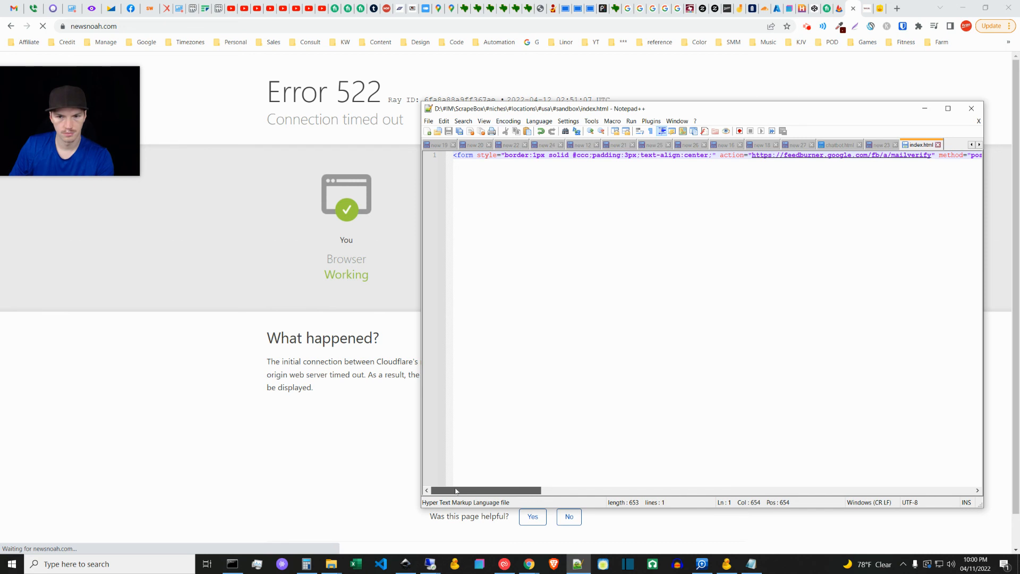
drag(461, 491, 936, 453)
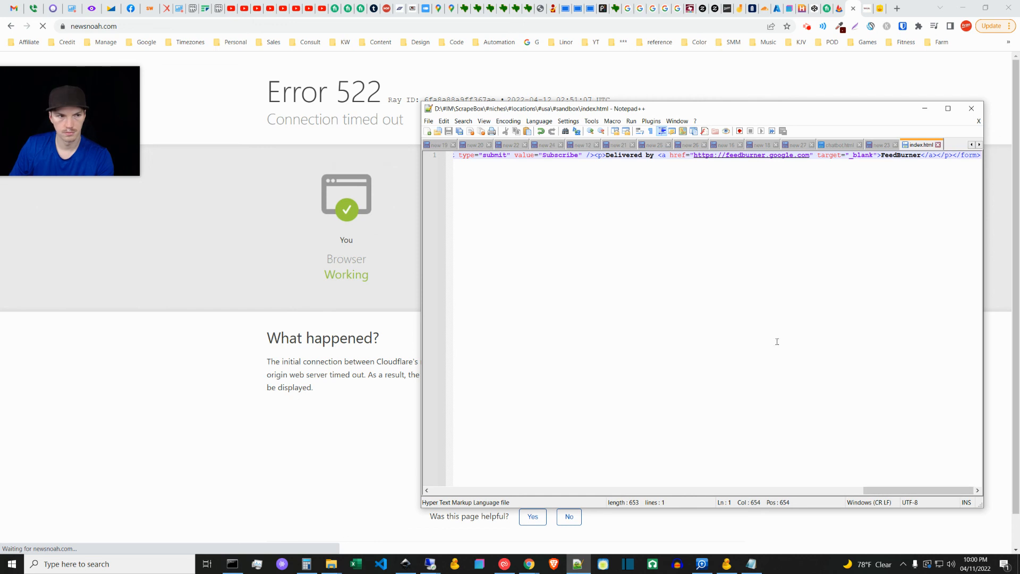
key(alt+Tab)
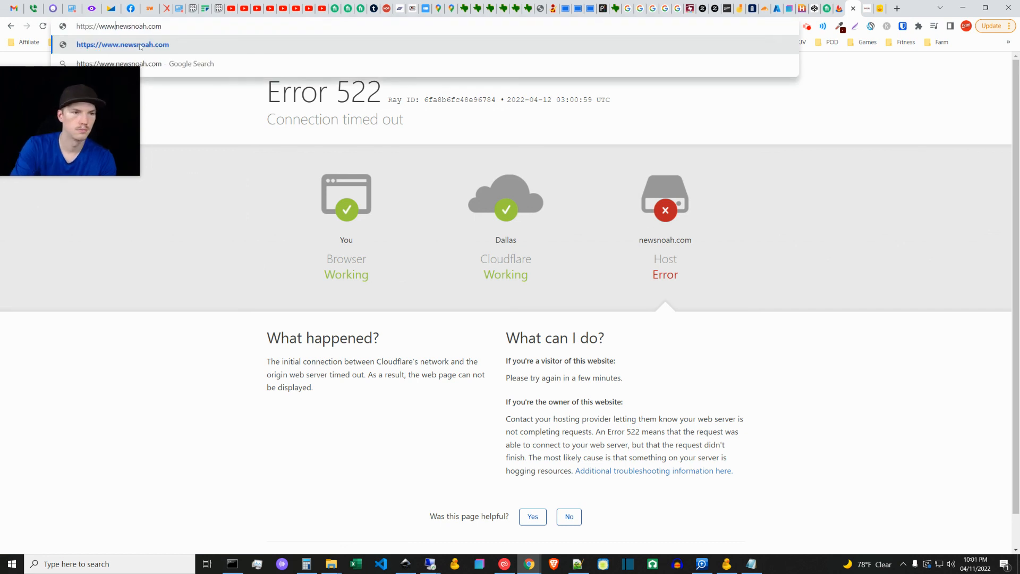
key(Return)
drag(77, 152, 83, 224)
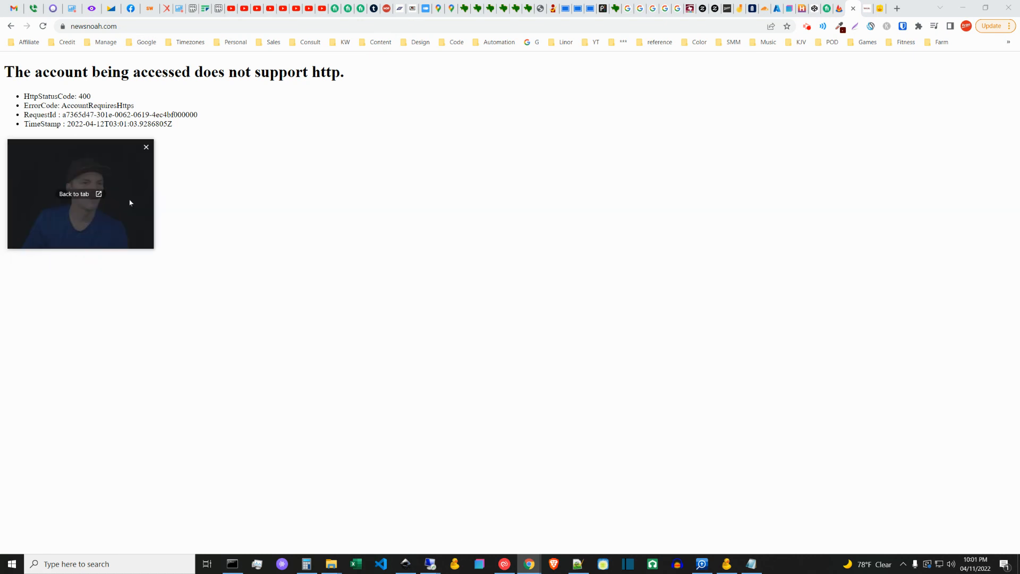
double_click(92, 26)
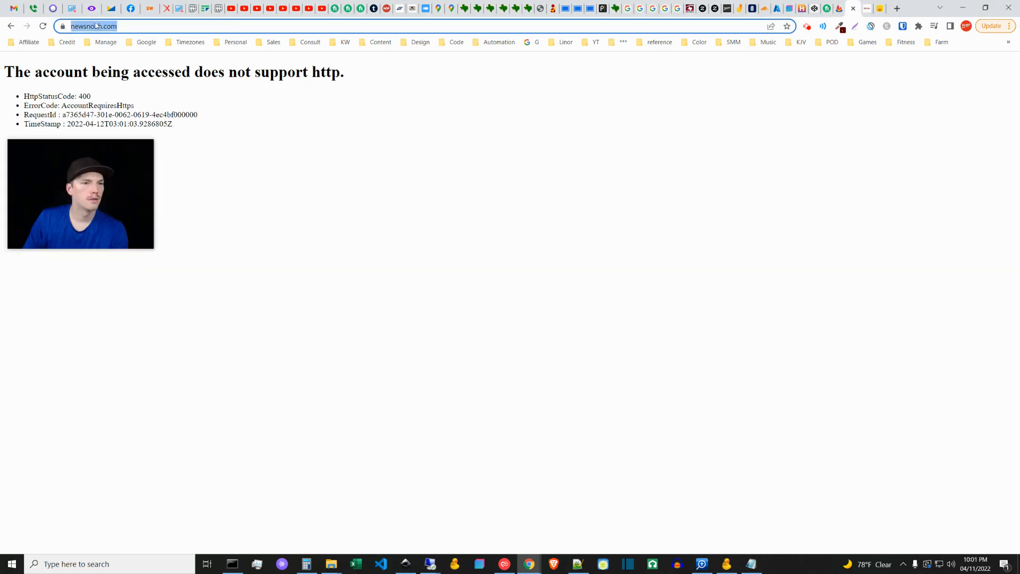
click(202, 192)
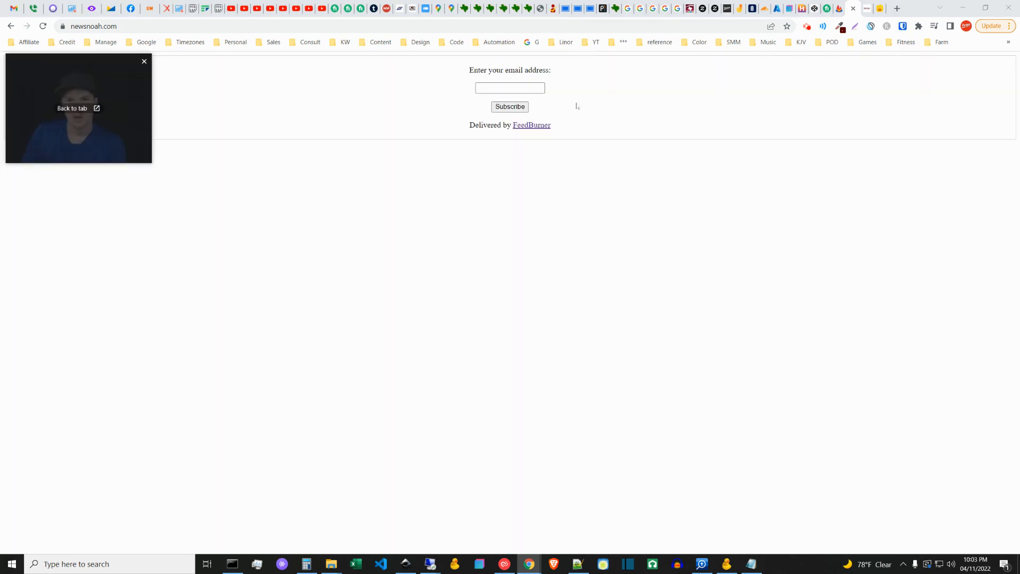
click(687, 201)
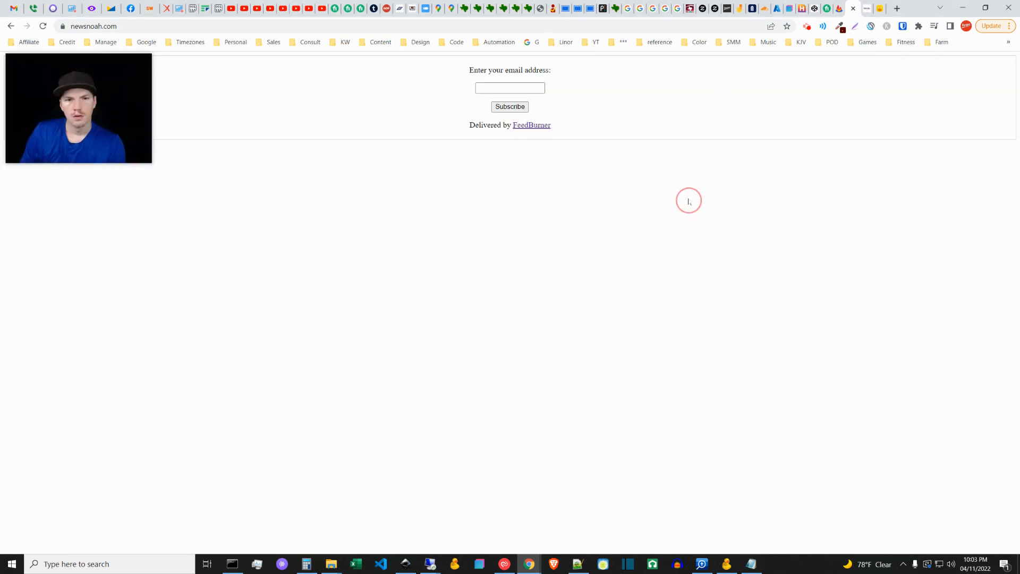
Step: Switch to the Cloudflare dashboard and set the SSL/TLS encryption mode of newsnoah.com to Full
click(765, 6)
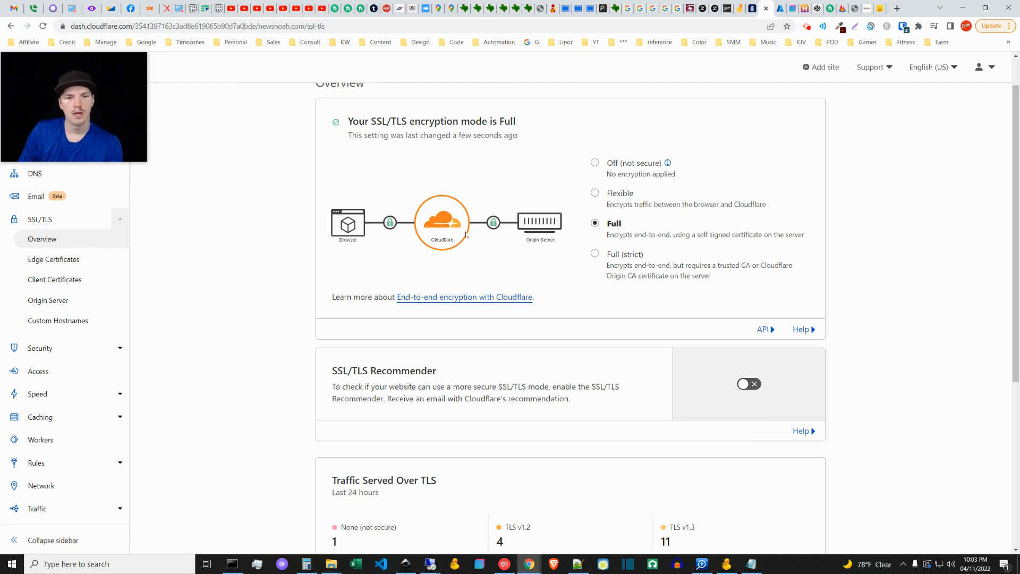
click(595, 223)
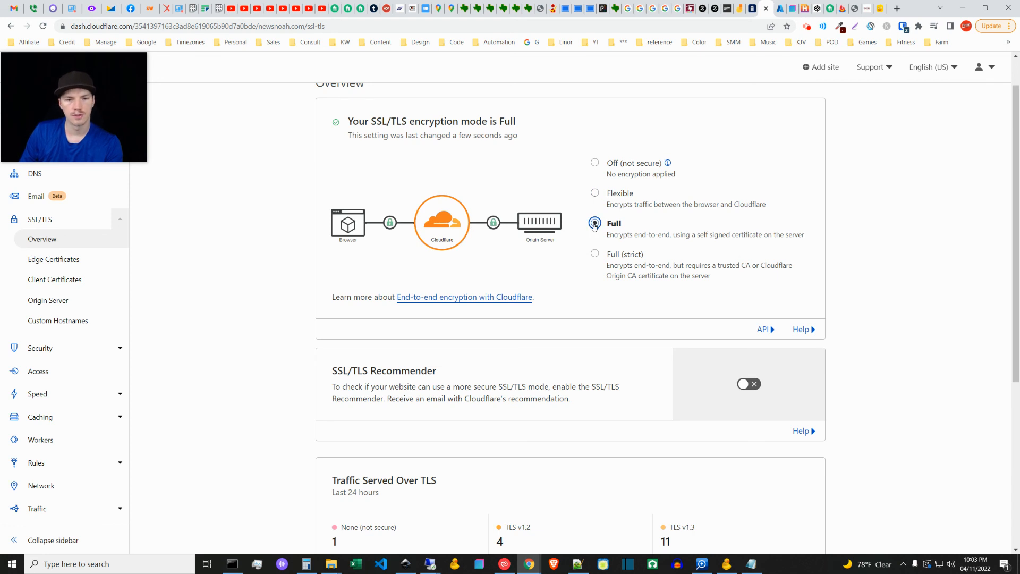
click(900, 276)
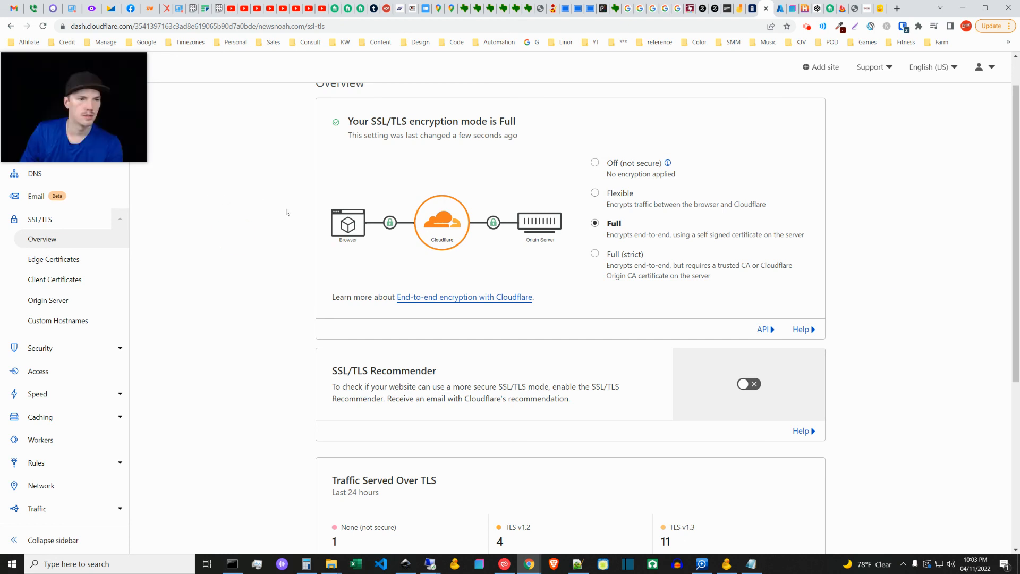
click(272, 270)
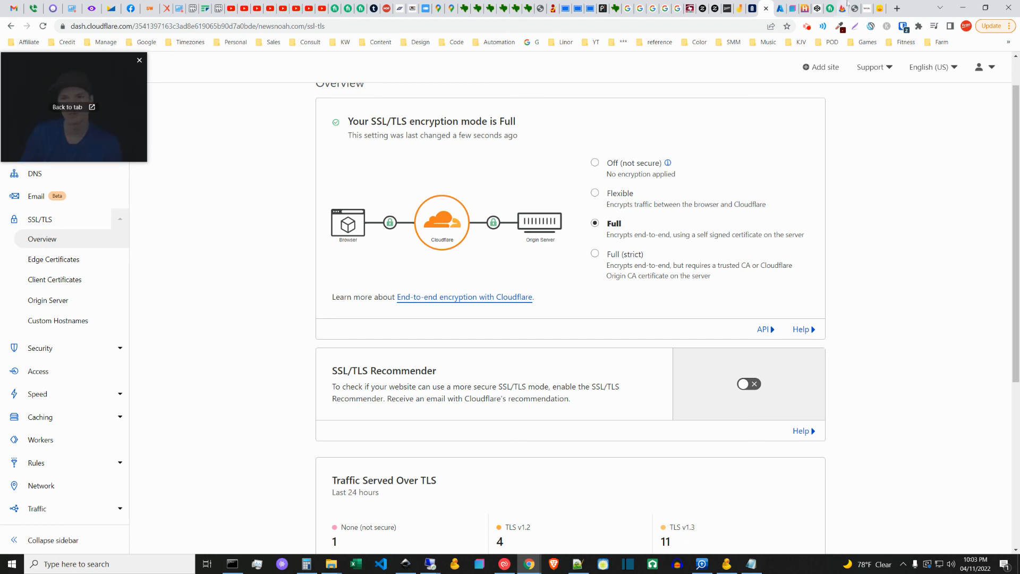
Step: Return to the newsnoah.com page and check its address and email subscription form
click(855, 8)
drag(144, 76, 133, 180)
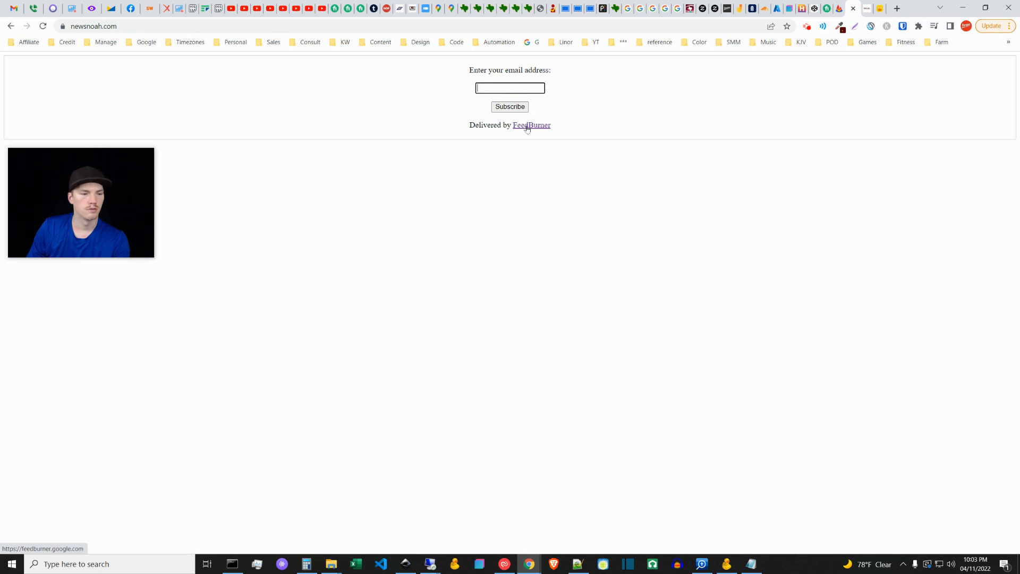
click(118, 31)
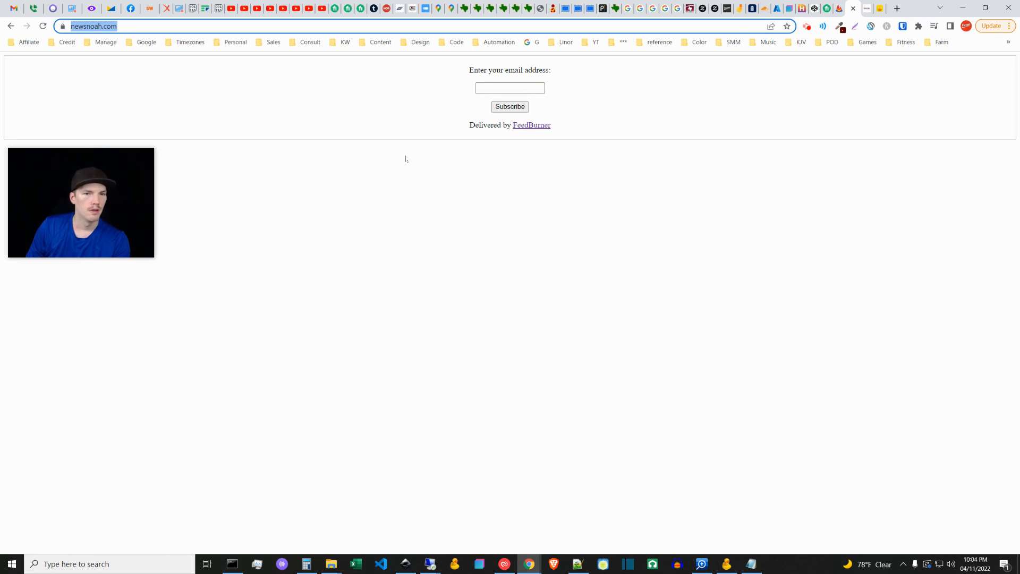
click(507, 88)
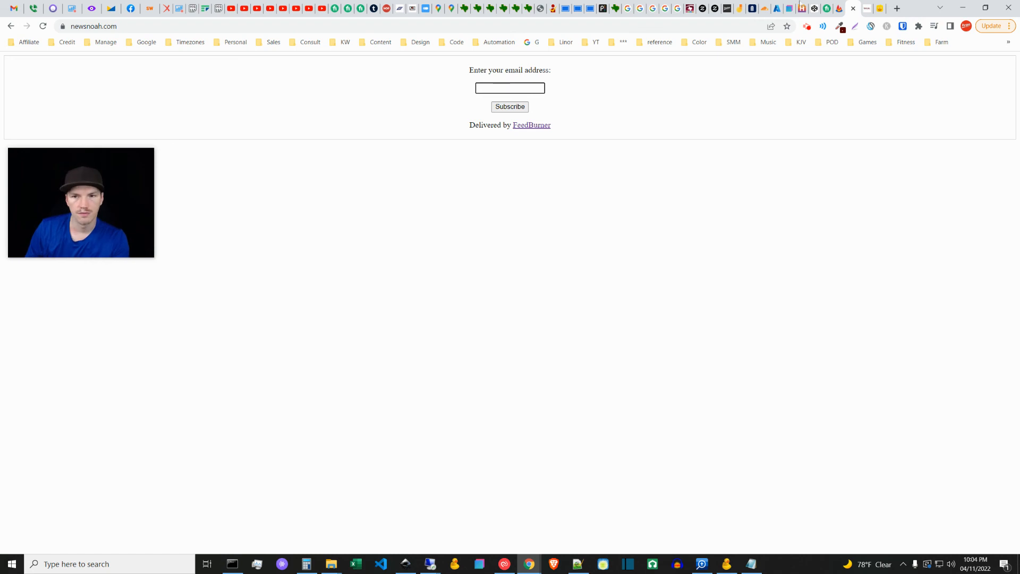
Step: Copy the BuzzBoost code of the "Google Alert - bible" feed from FeedBurner into a new first line of index.html in Notepad++ and save it
click(839, 6)
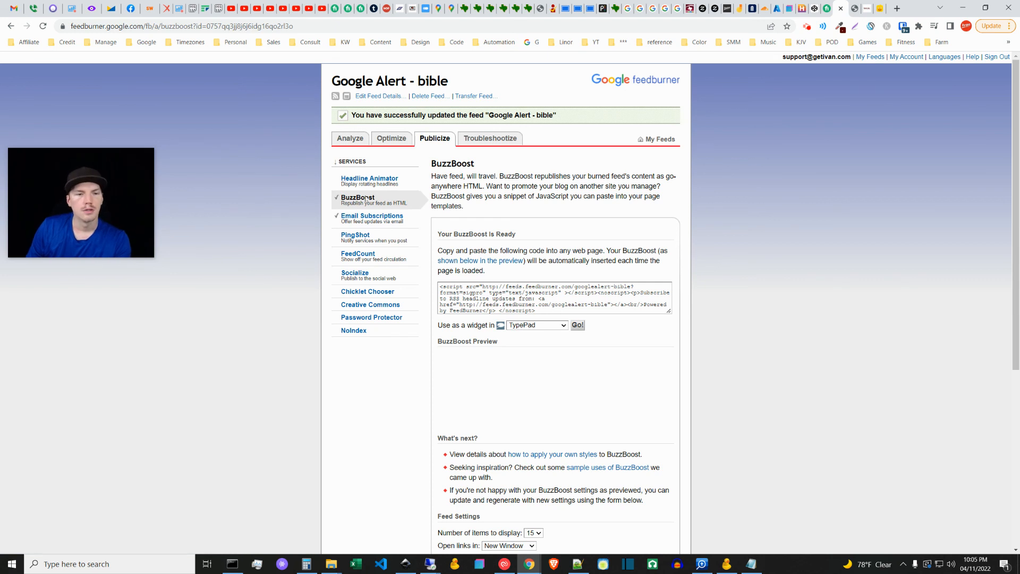
click(542, 297)
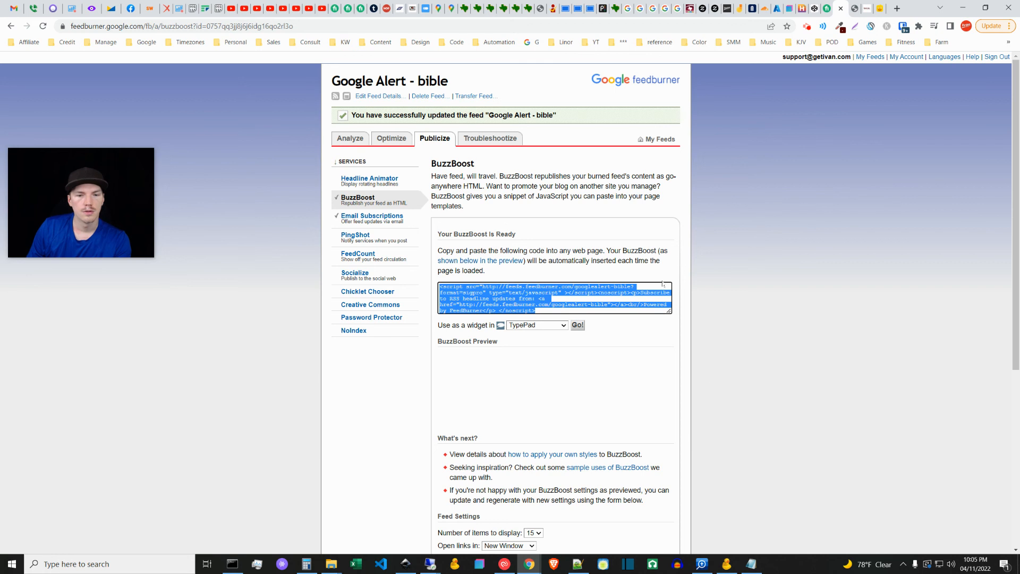
click(584, 558)
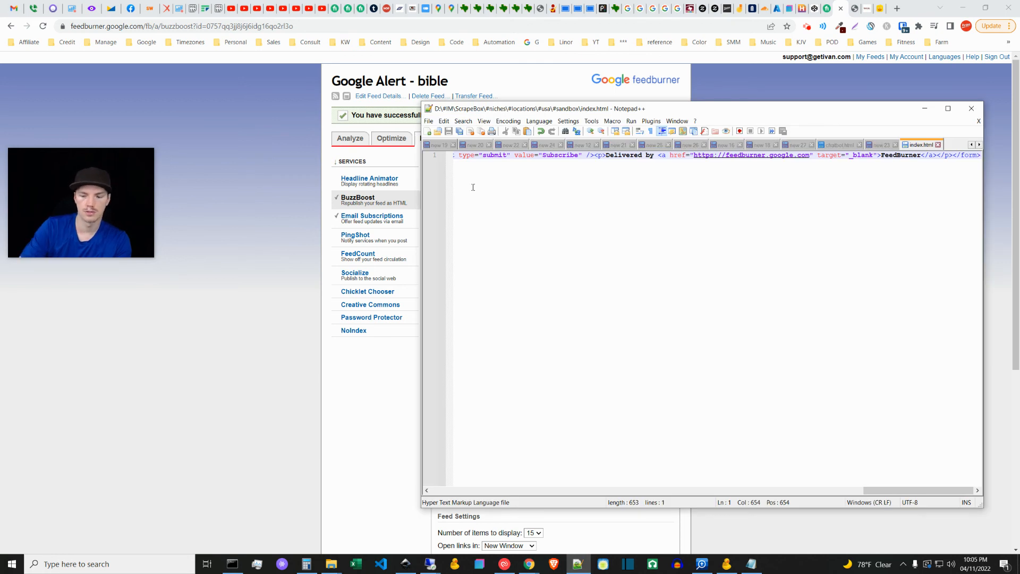
key(ctrl+Home)
key(Return)
key(Up)
text(<script src="http://feeds.feedburner.com/googlealert-bible?format=sigpro" type="text/javascript" ></script><noscript><p>Get RSS headline updates from: <a href="http://feeds.feedburner.com/googlealert-bible"></a><br/>Powered by FeedBurner</p> </noscript>)
key(ctrl+s)
click(934, 110)
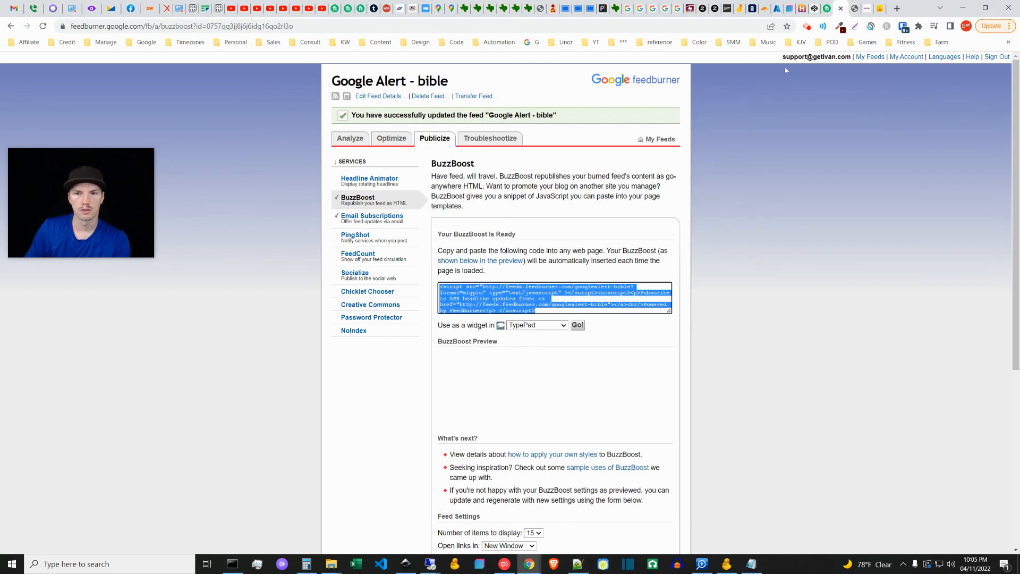
Step: Upload the updated index.html from the #sandbox folder to the $web container in the Azure portal, overwriting the existing file
click(777, 8)
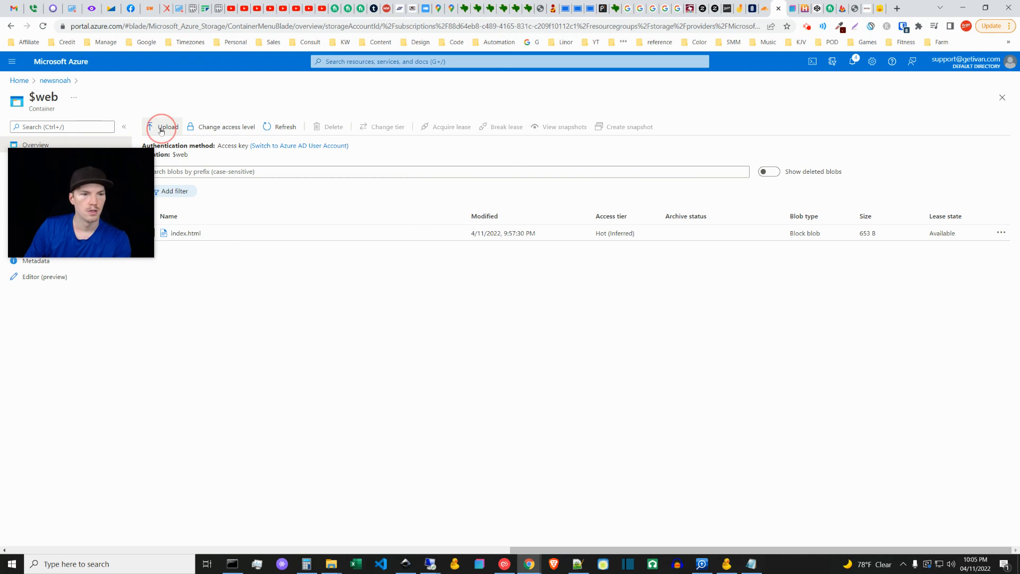
click(162, 127)
click(1004, 125)
click(183, 176)
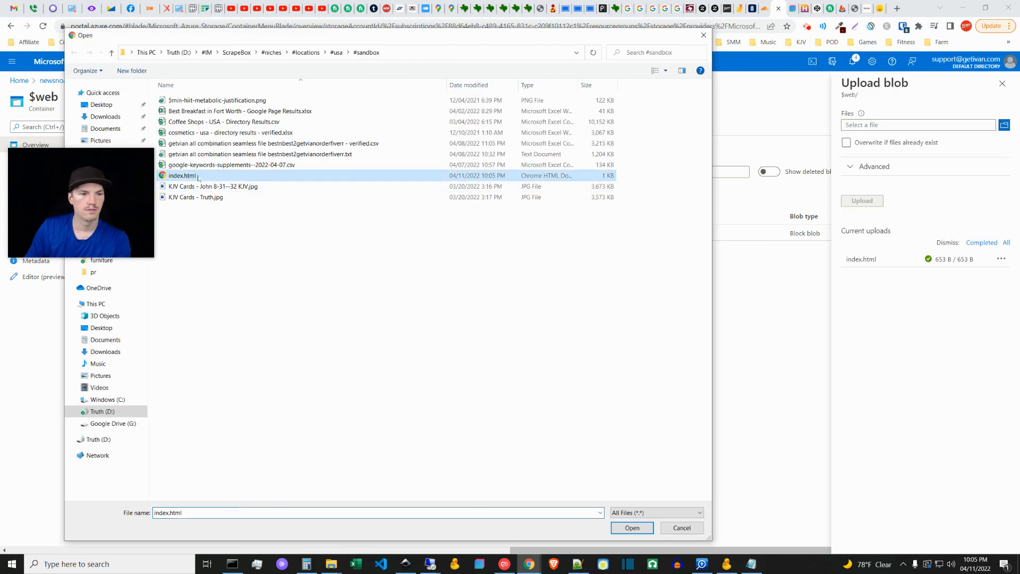
click(632, 528)
click(847, 154)
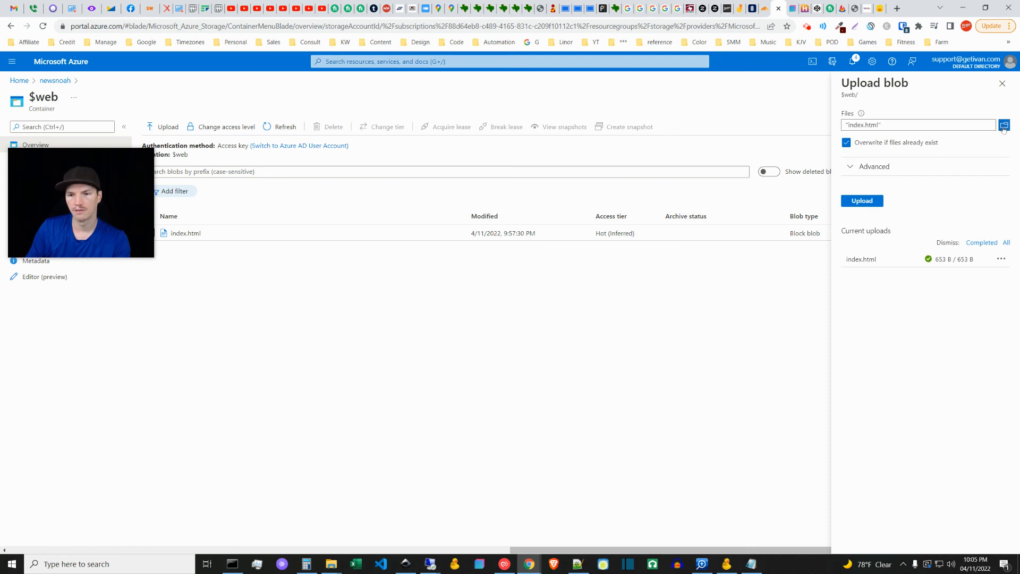
click(865, 202)
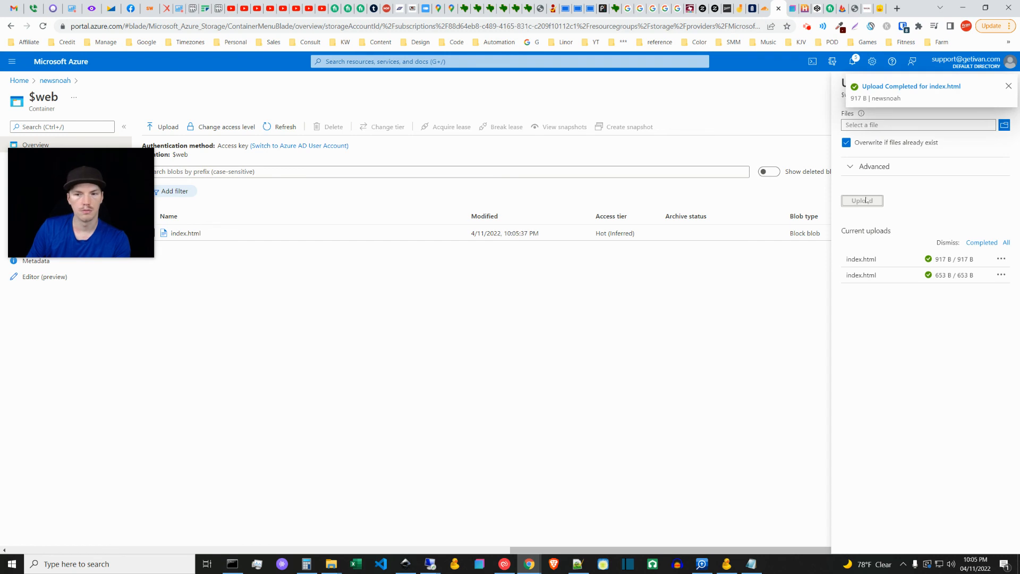
Step: Reload newsnoah.com and look over the feed headlines published on the page
click(855, 8)
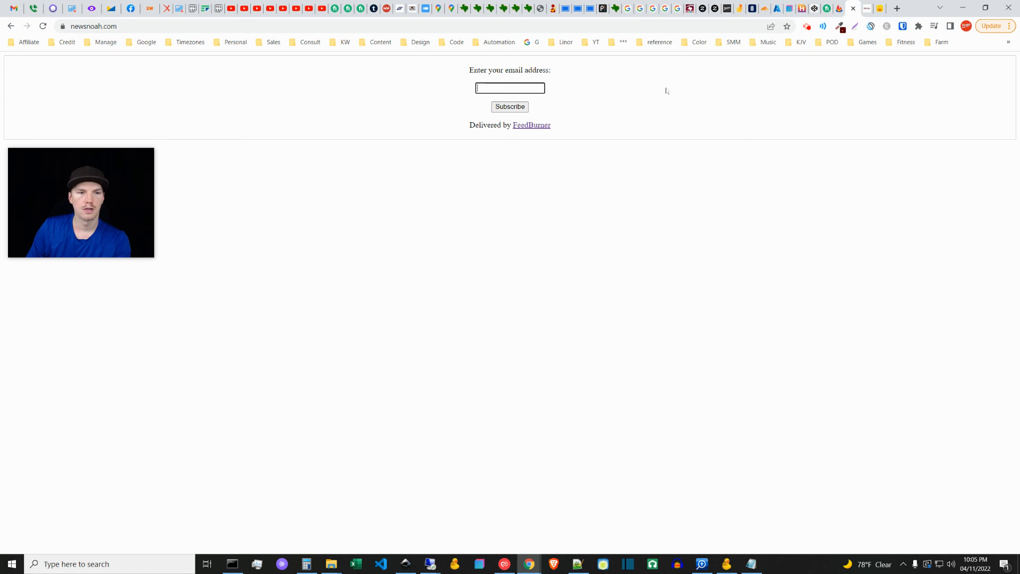
click(44, 27)
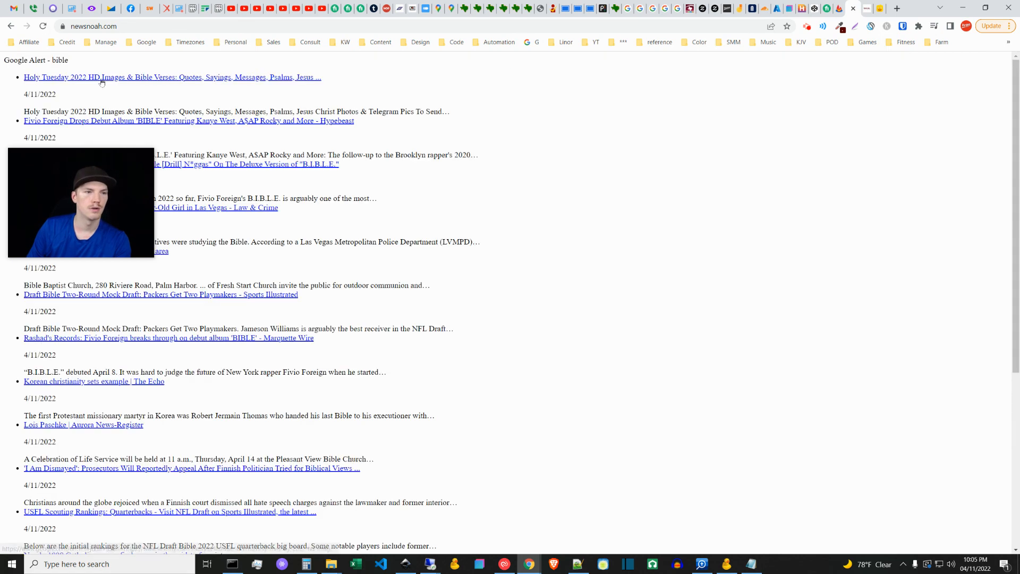
drag(119, 209, 365, 221)
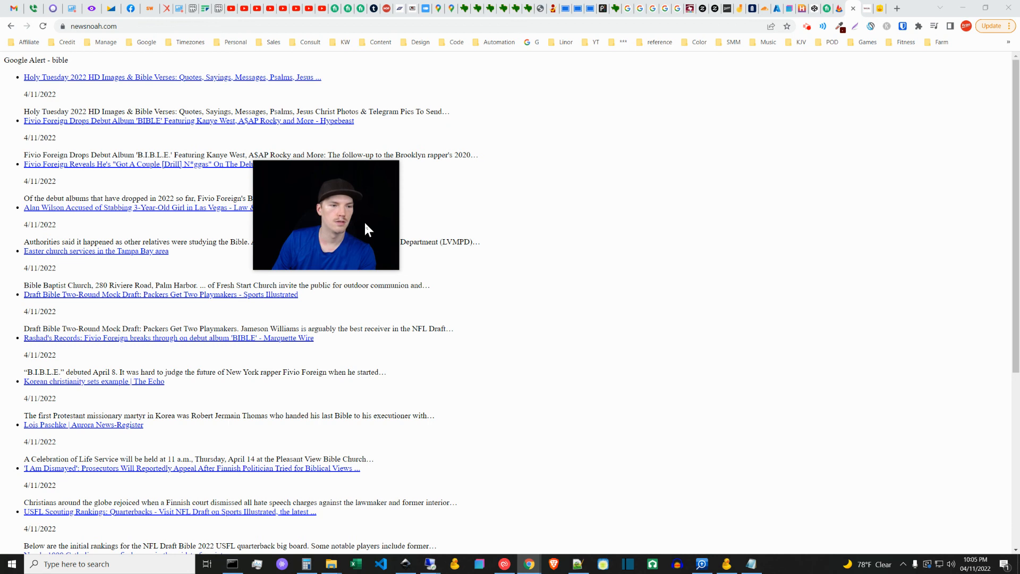
mouse_move(379, 219)
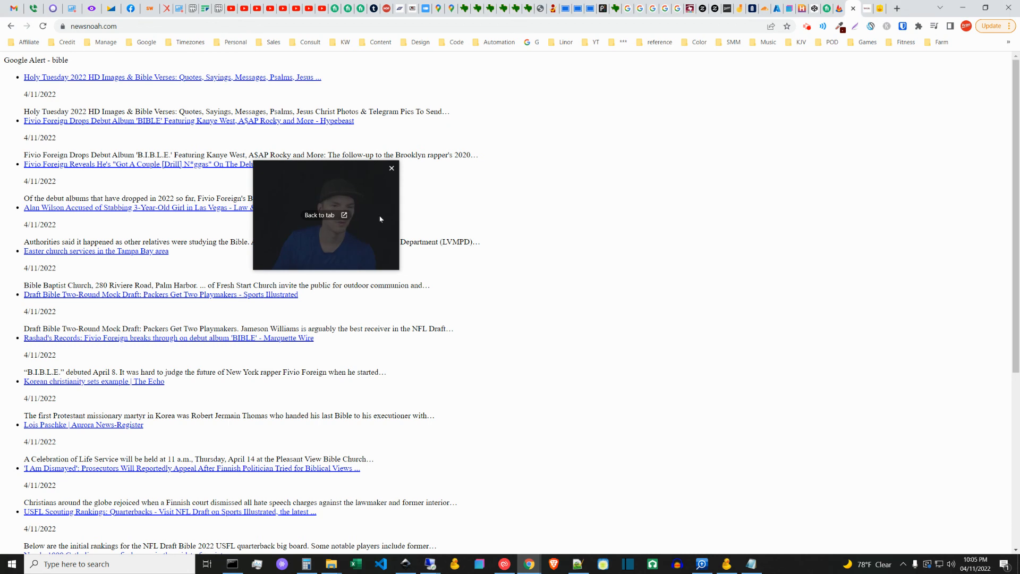
drag(372, 212, 130, 132)
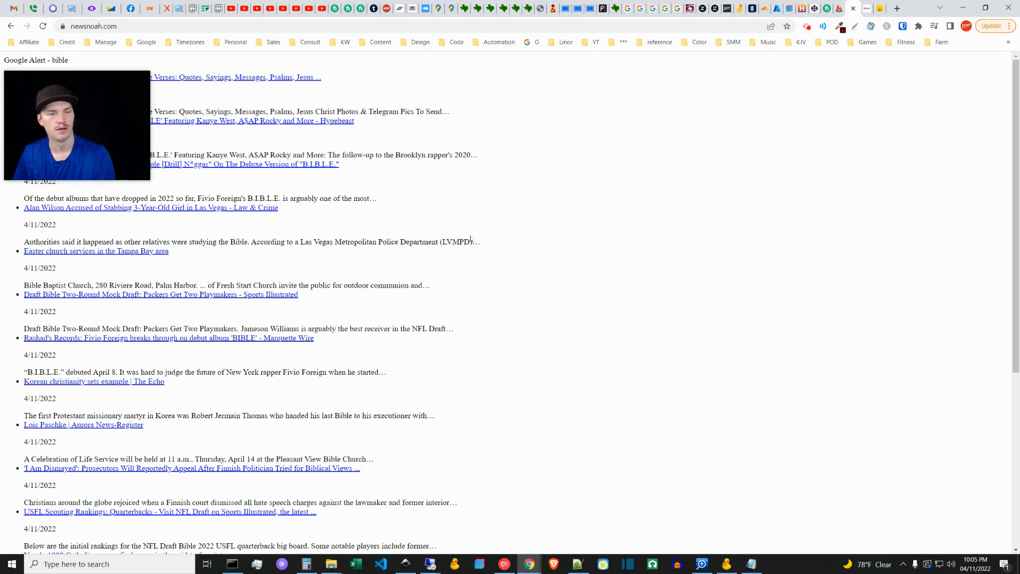
double_click(75, 25)
click(75, 25)
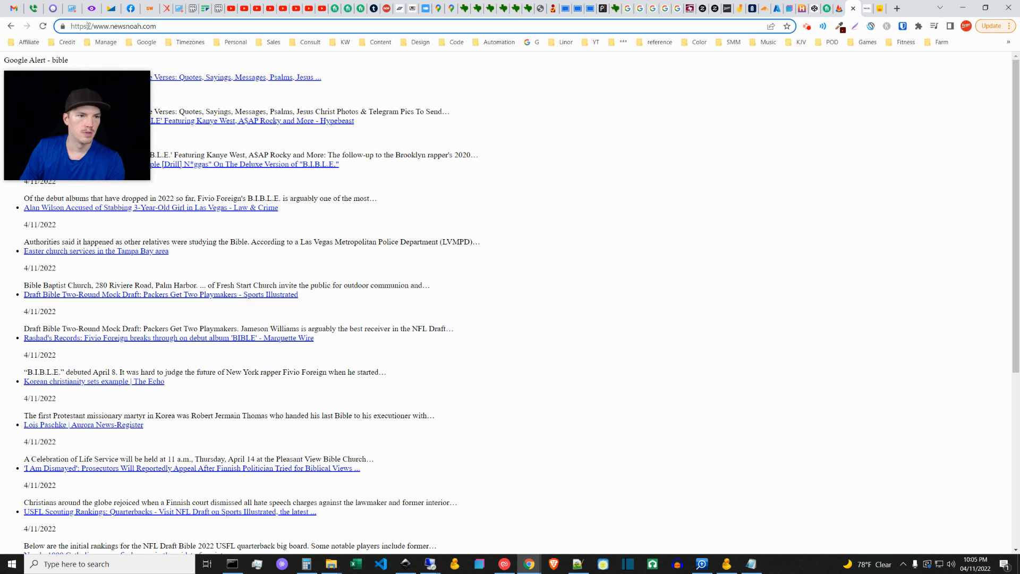
click(286, 242)
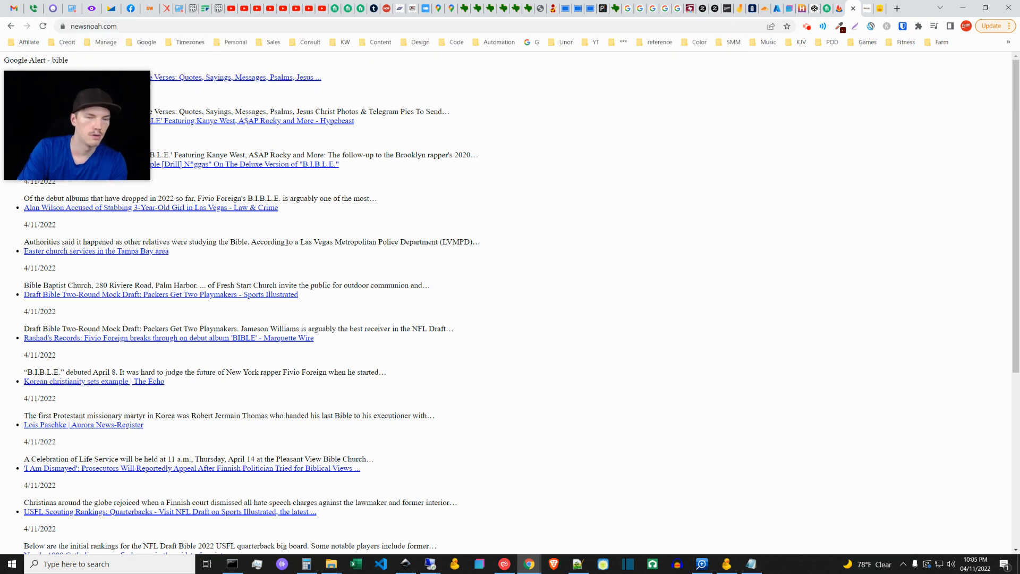
click(92, 25)
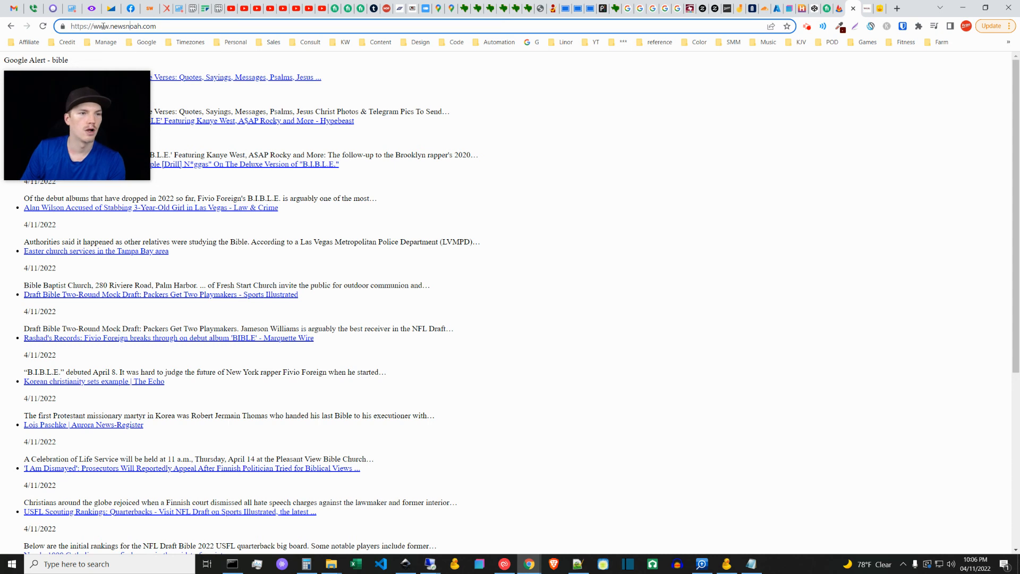
Step: In Cloudflare's Page Rules for newsnoah.com, turn off the newsnoah.com/* forwarding rule
click(765, 8)
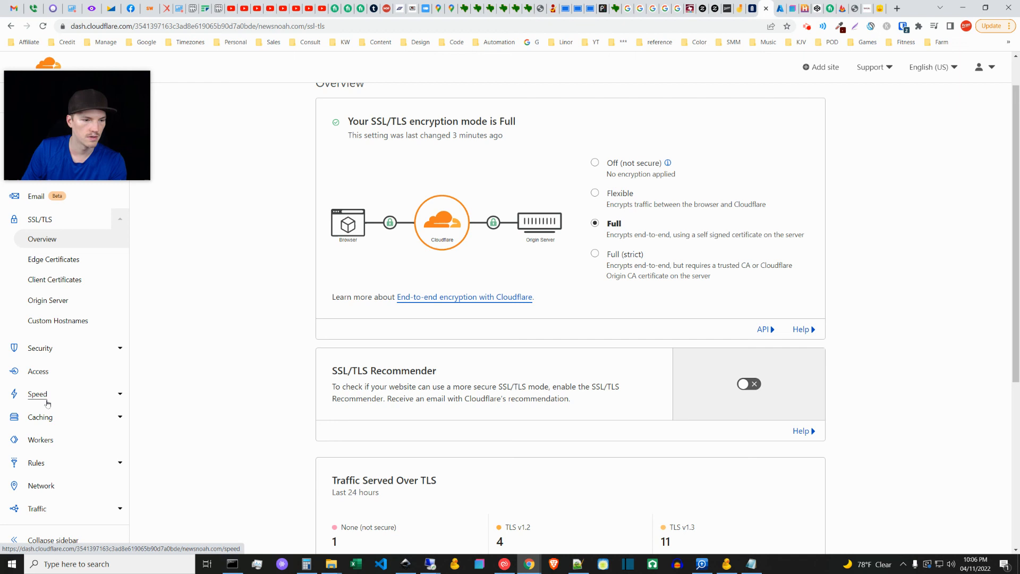
click(48, 463)
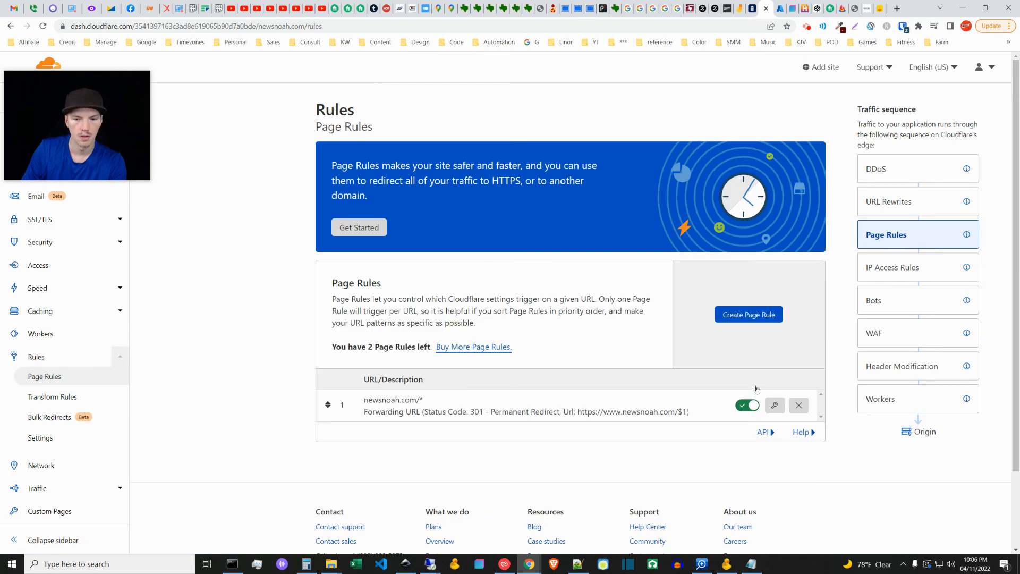
click(747, 437)
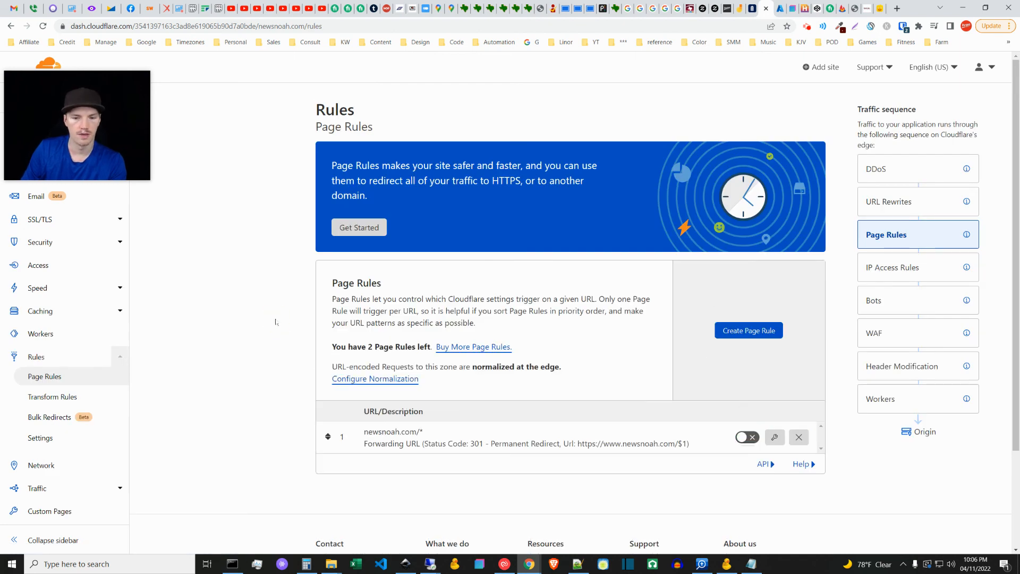
click(854, 7)
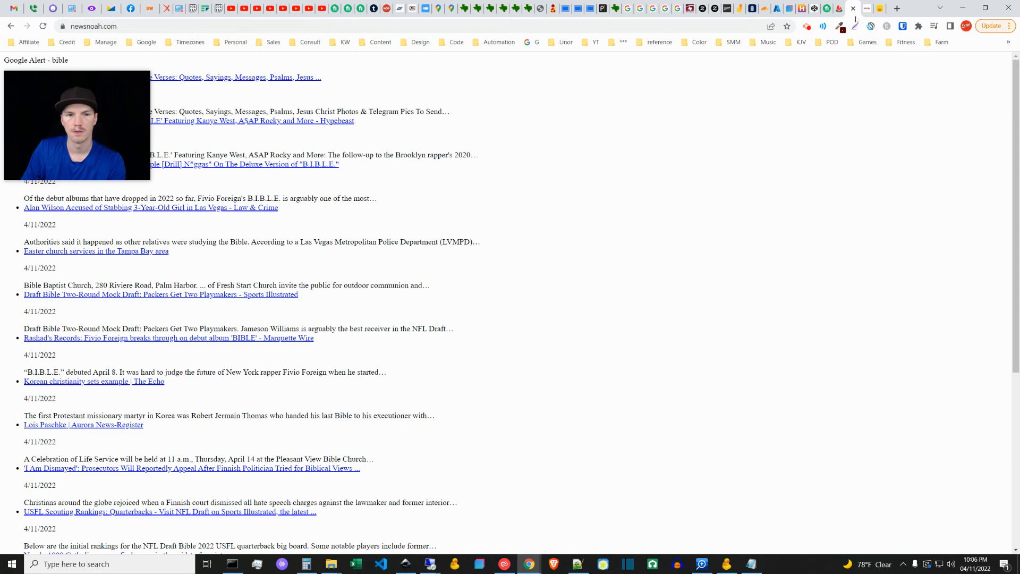
click(85, 26)
click(81, 26)
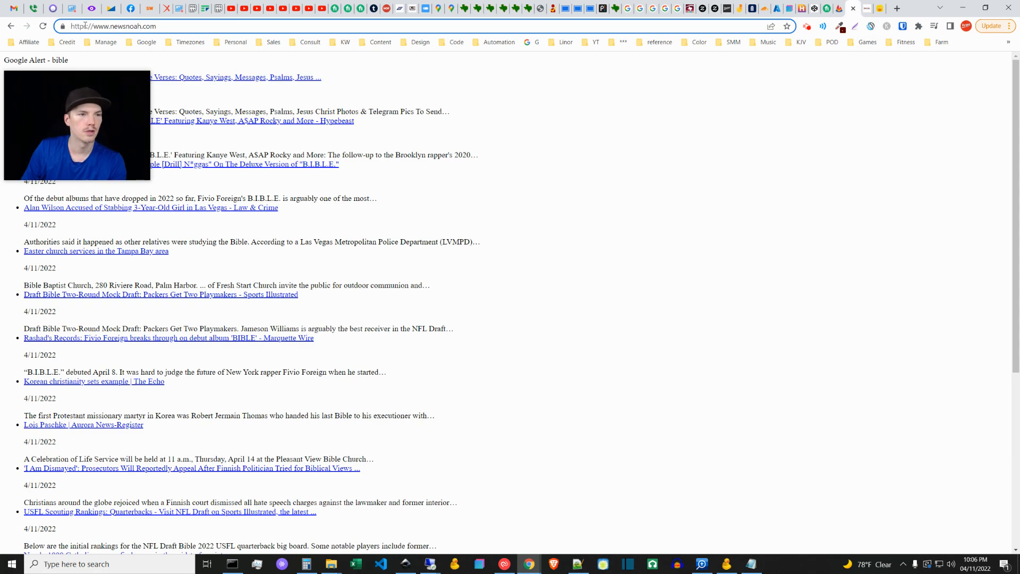
mouse_move(145, 92)
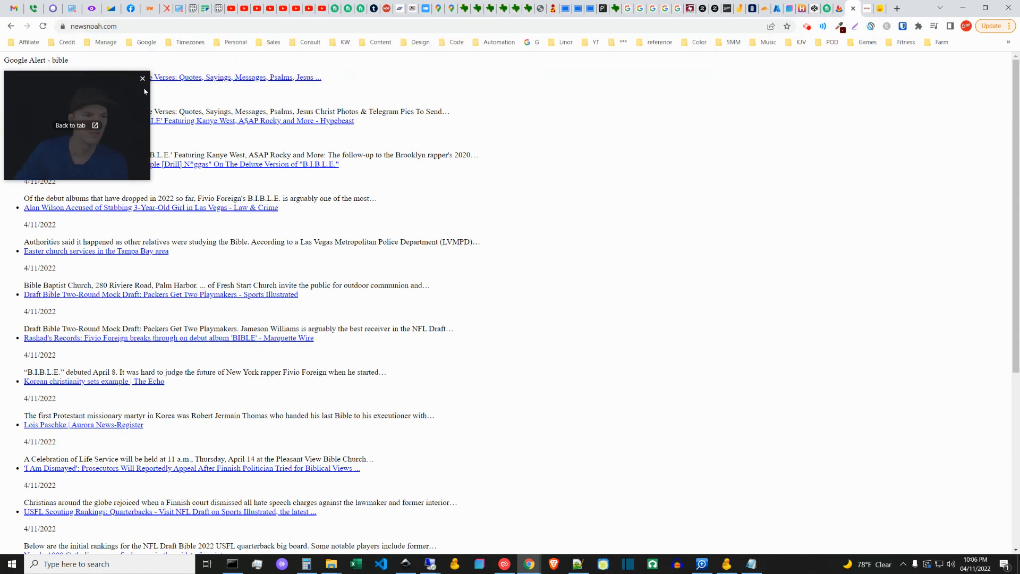
click(91, 30)
double_click(92, 30)
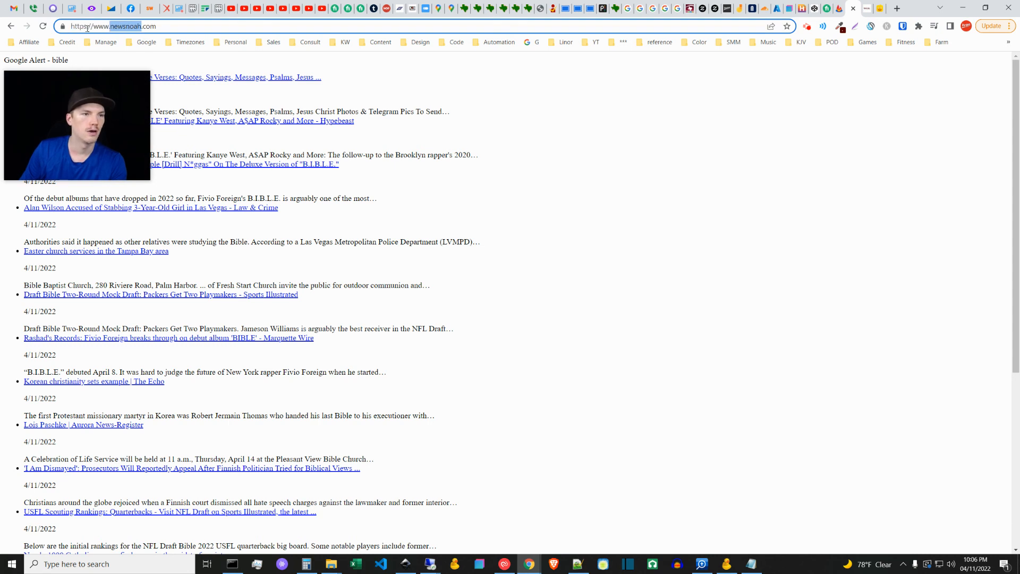
click(83, 27)
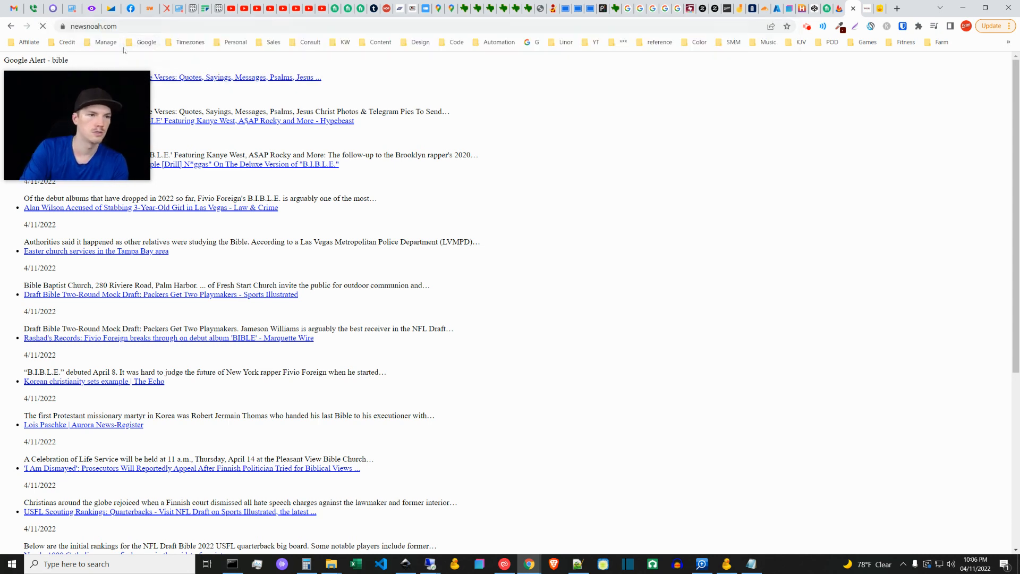
click(92, 28)
click(92, 29)
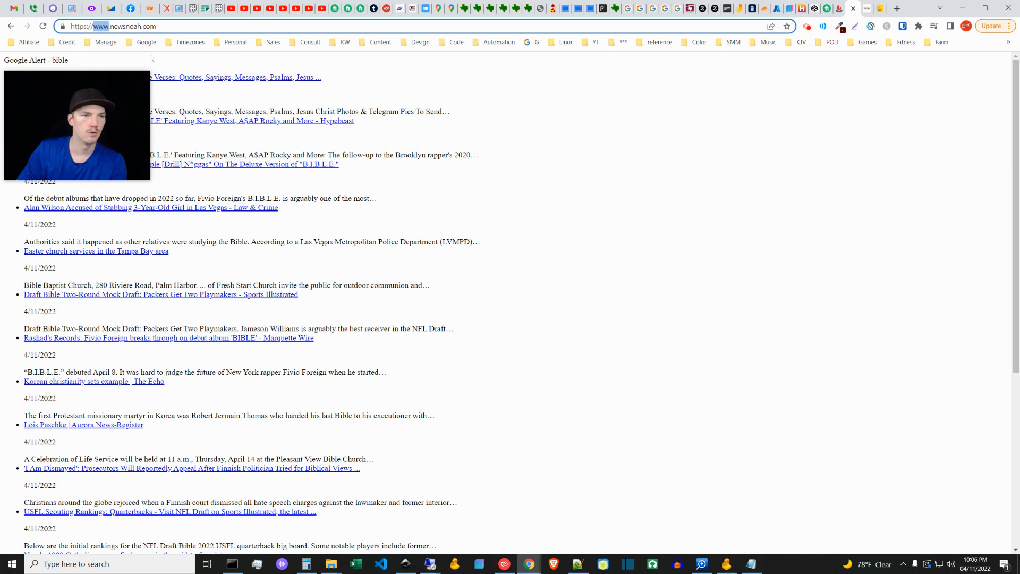
key(BackSpace)
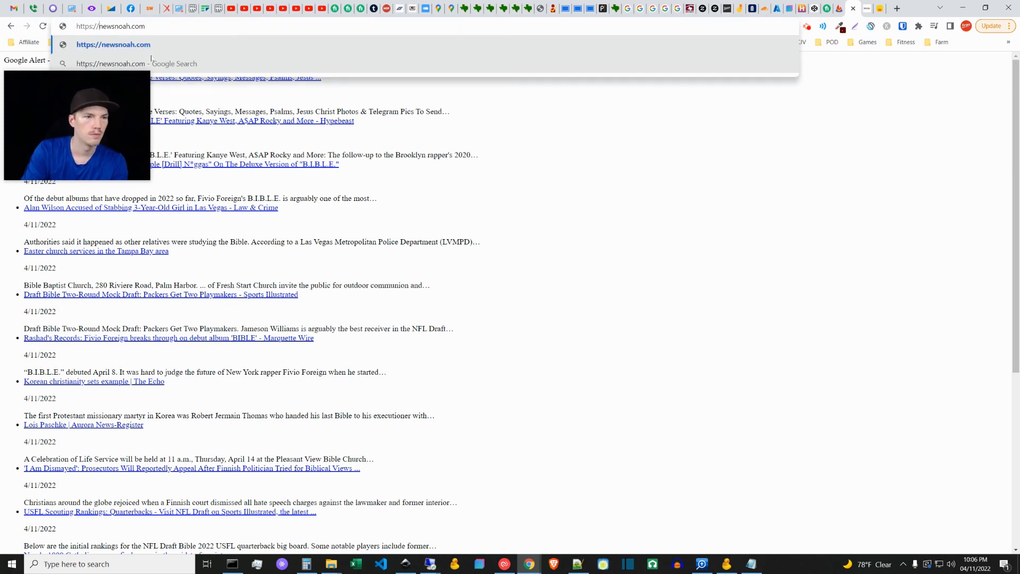
key(Return)
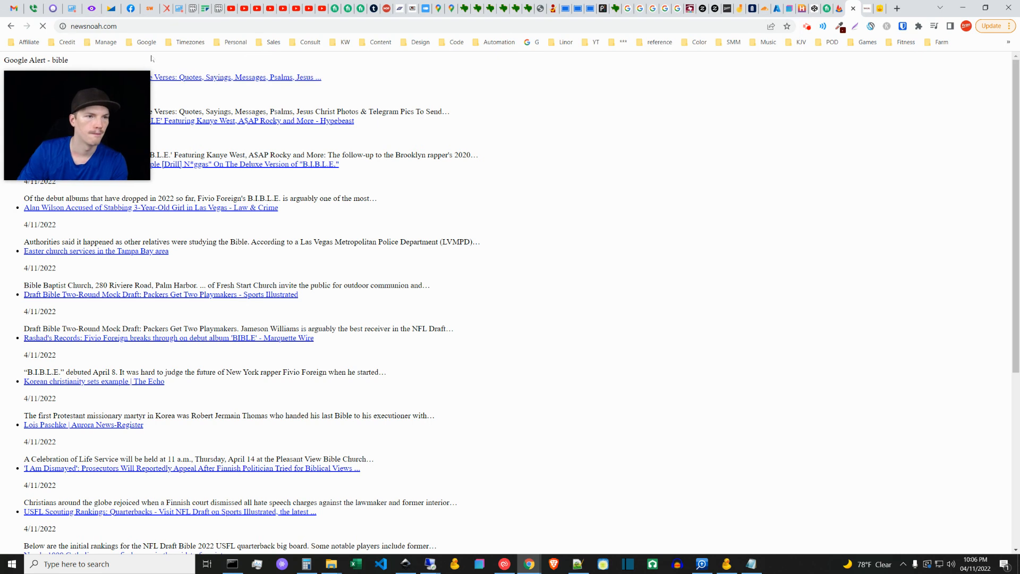
click(81, 29)
click(90, 29)
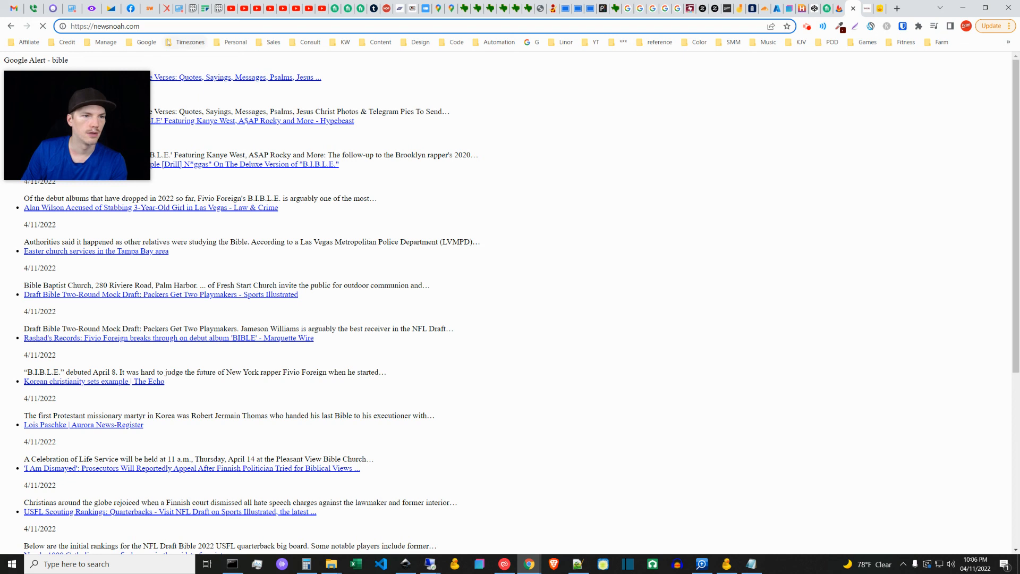
click(615, 213)
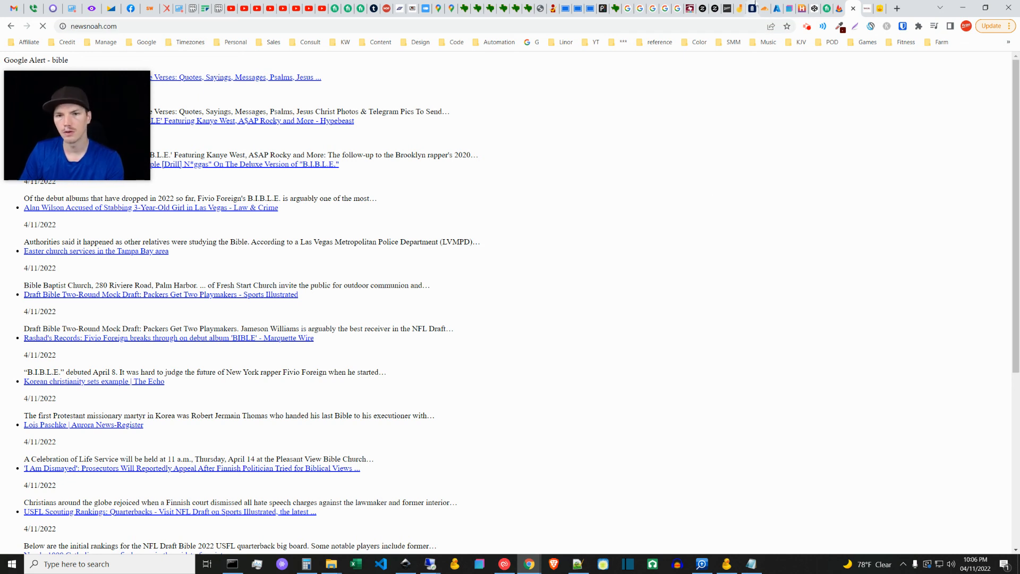
Step: Go back to Cloudflare and review the root domain's A record in DNS, entering @ as its name, then cancel the edit
click(760, 7)
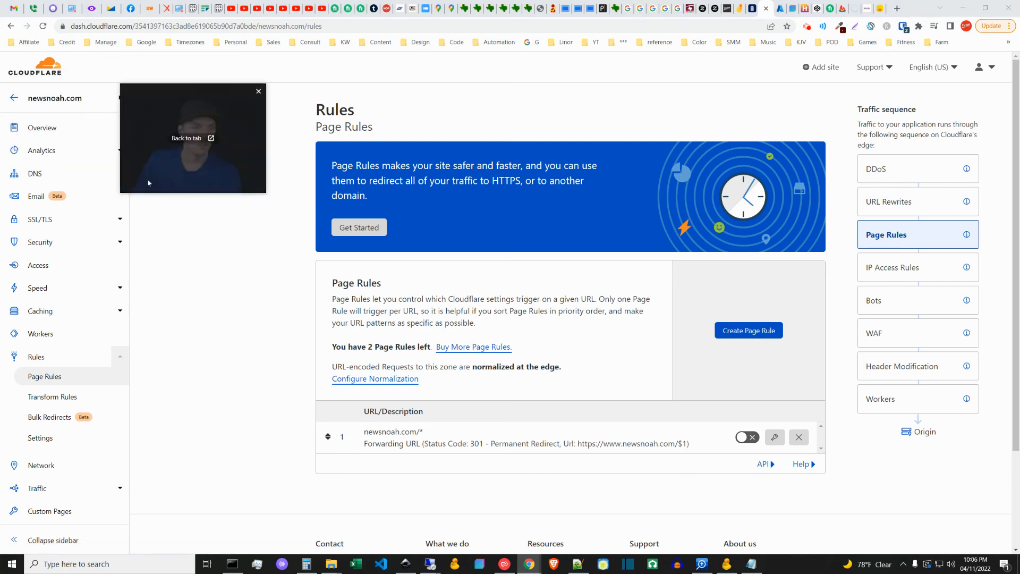
click(34, 173)
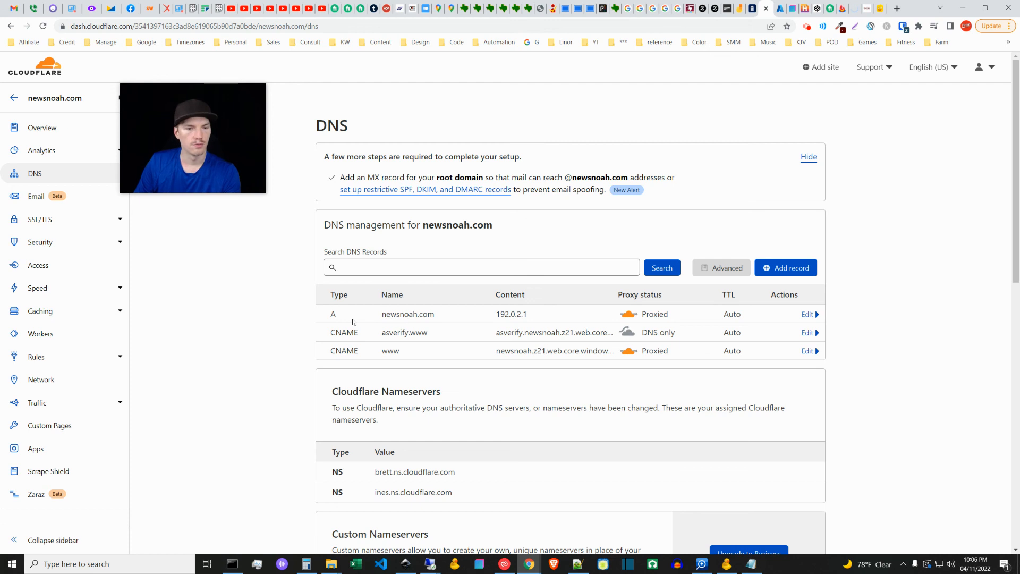
click(808, 314)
click(452, 347)
drag(451, 347, 380, 348)
text(@)
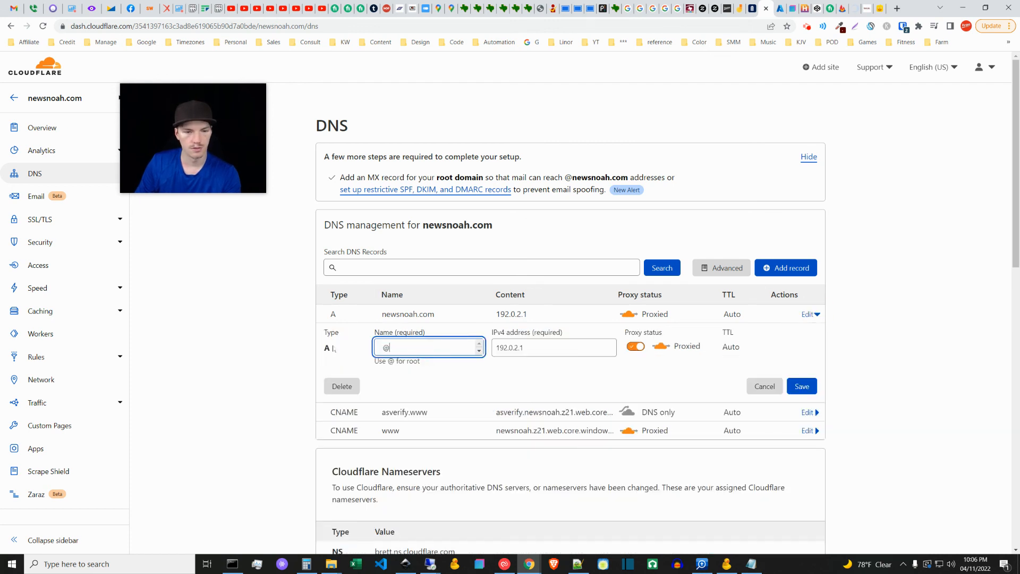
click(508, 350)
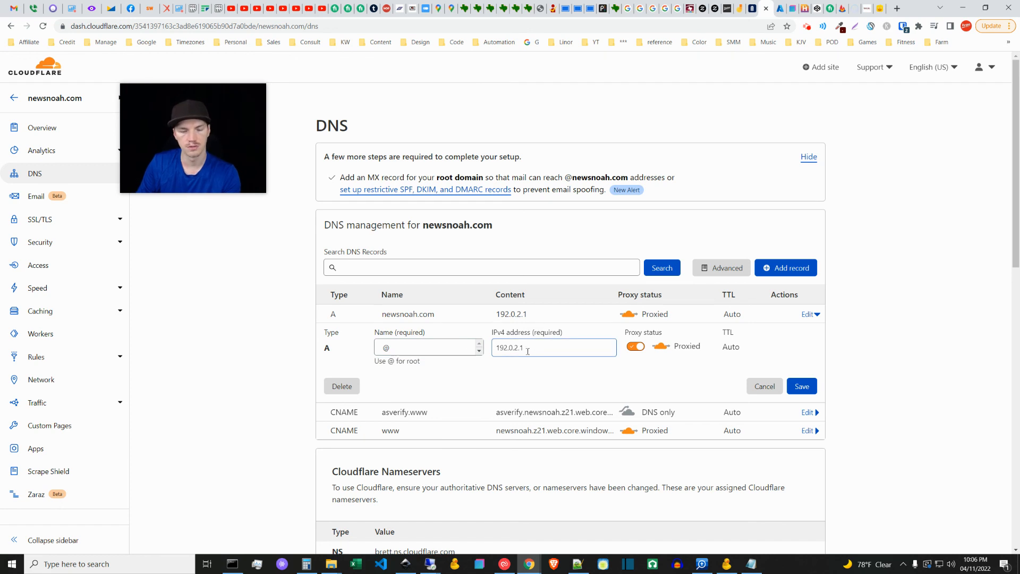
click(764, 387)
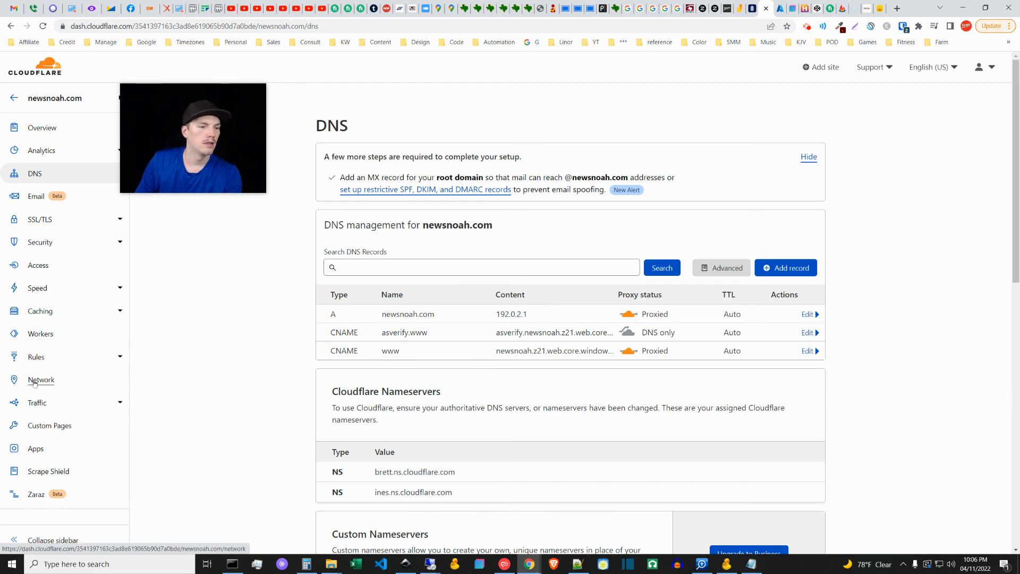
Step: Open the newsnoah.com/* page rule for editing and examine its URL pattern, forwarding setting and redirect status code
click(37, 357)
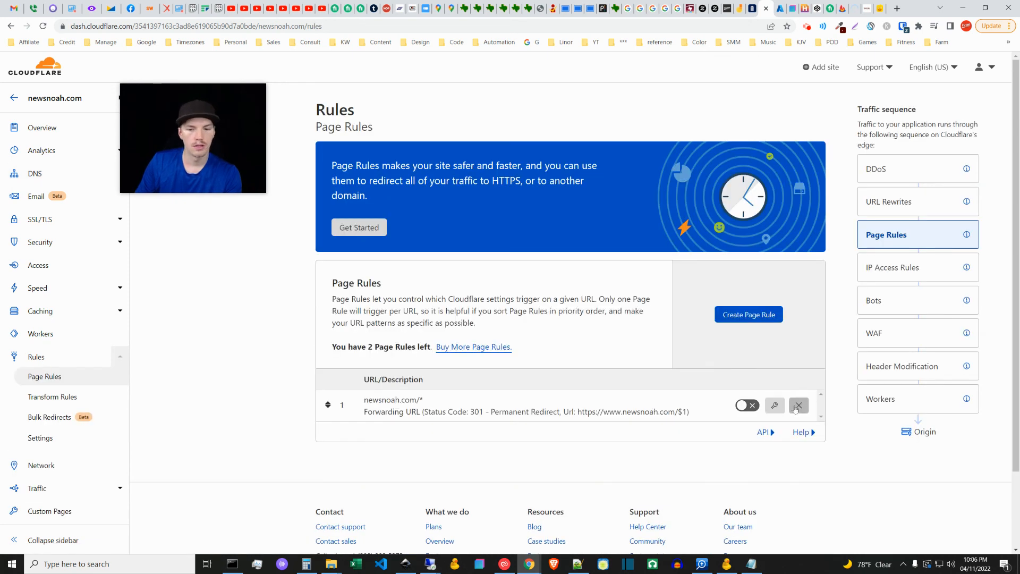
click(775, 437)
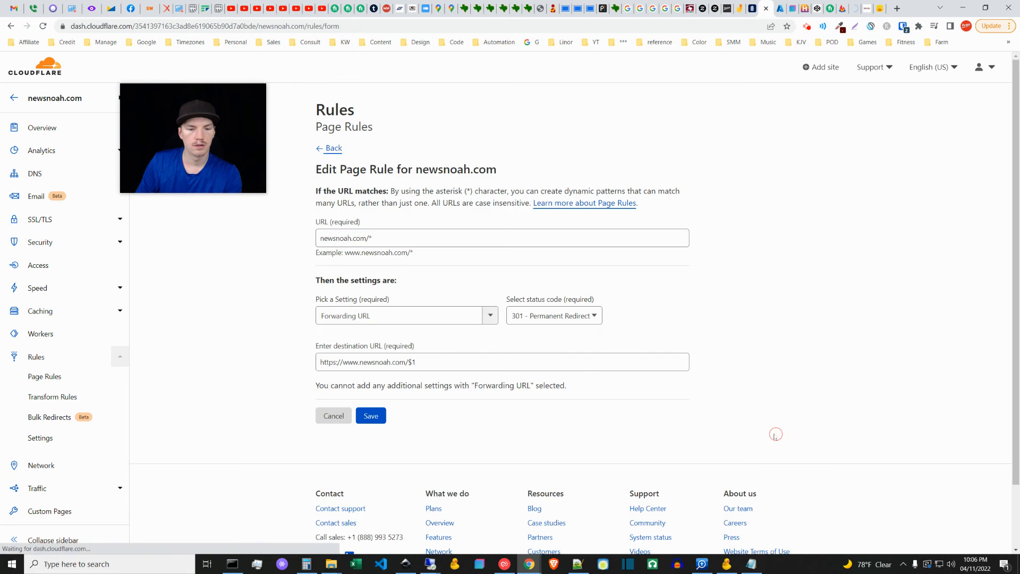
click(321, 240)
drag(319, 239, 370, 238)
click(370, 238)
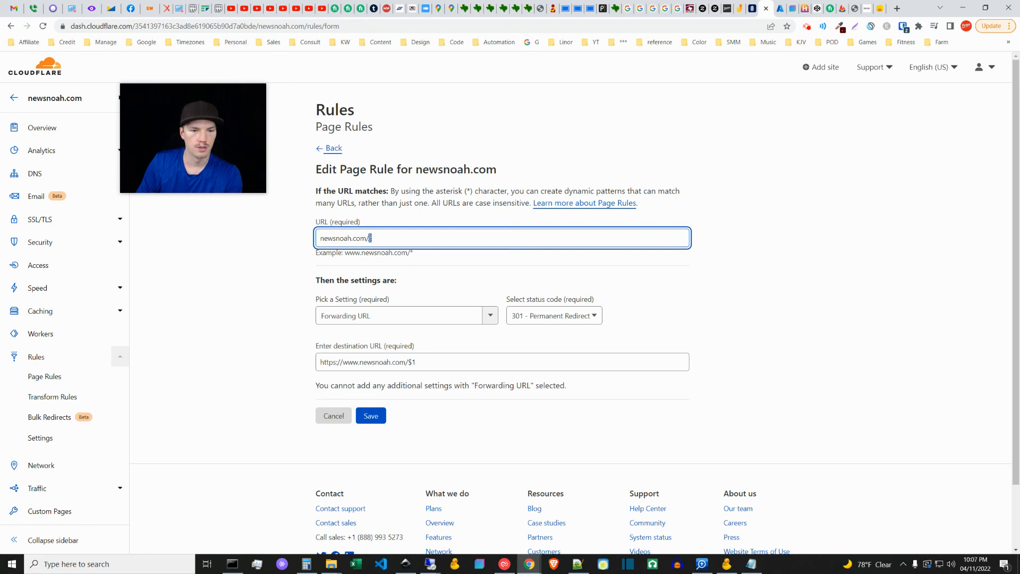
click(230, 309)
click(481, 315)
click(574, 318)
click(623, 317)
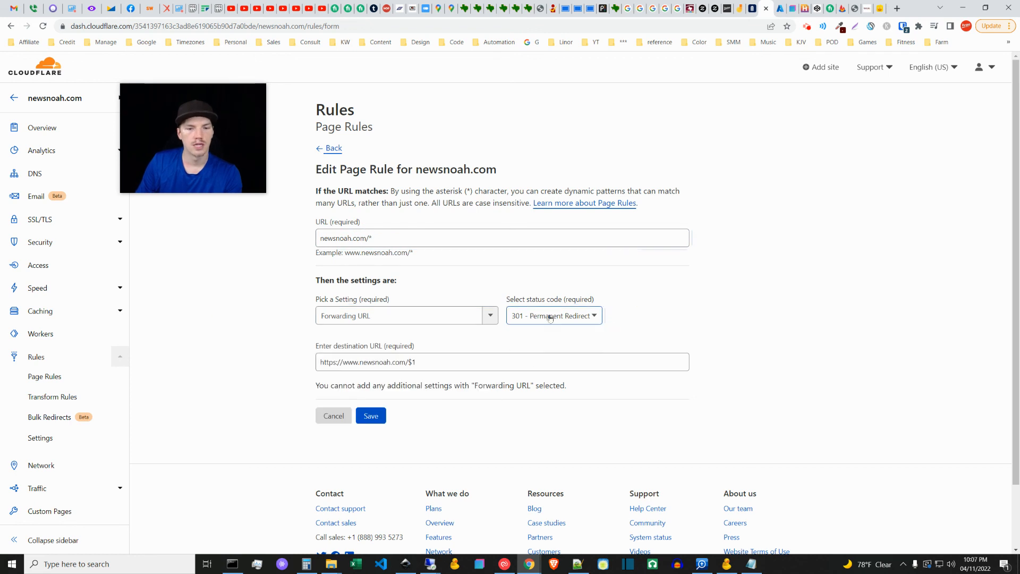
Step: Examine the rule's destination URL and compare its $1 placeholder with the /* wildcard in the URL pattern
drag(431, 361, 332, 364)
click(334, 362)
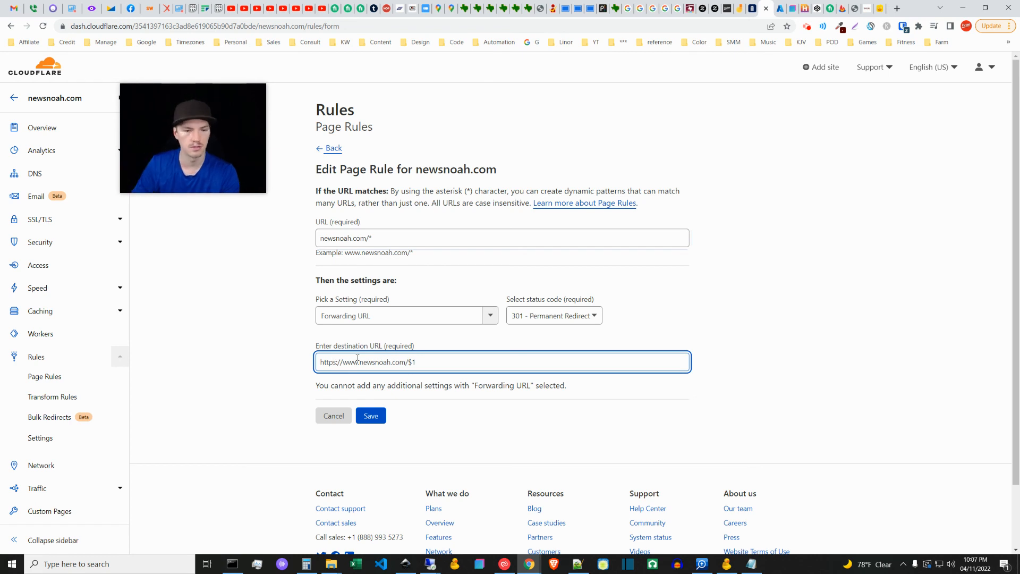
double_click(406, 361)
drag(418, 363, 409, 364)
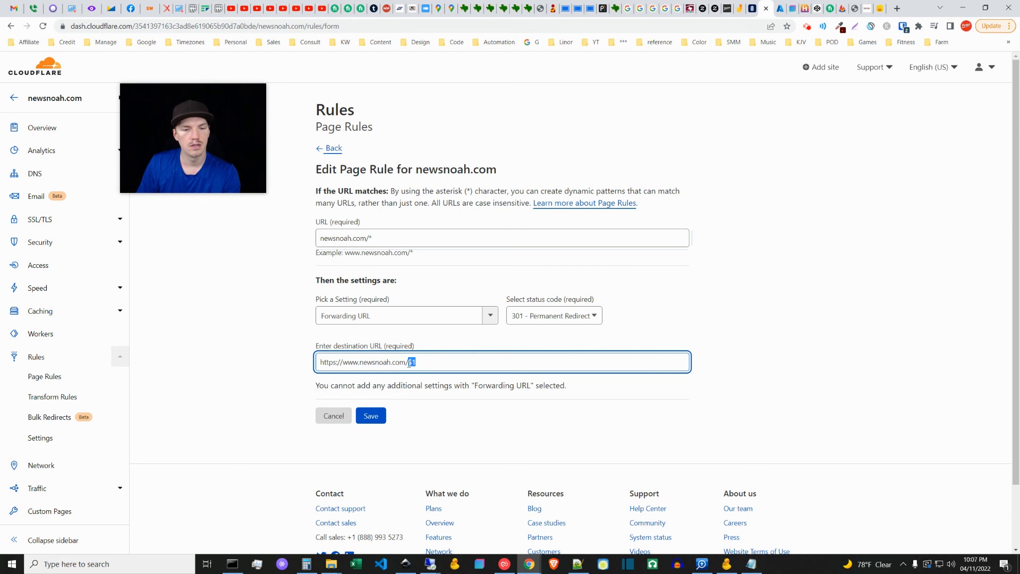
click(420, 253)
drag(373, 238, 366, 238)
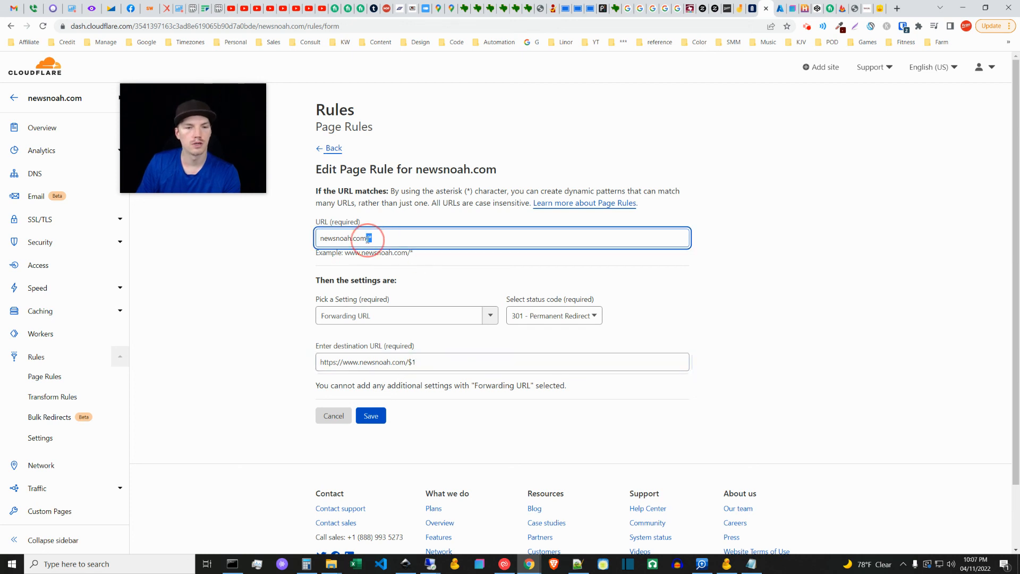
drag(418, 364, 408, 363)
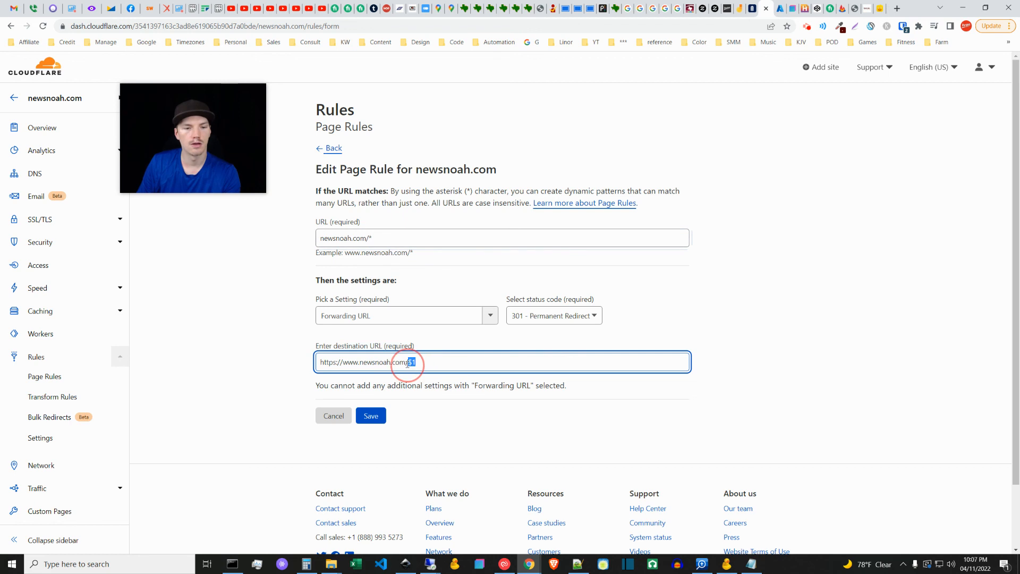
click(259, 352)
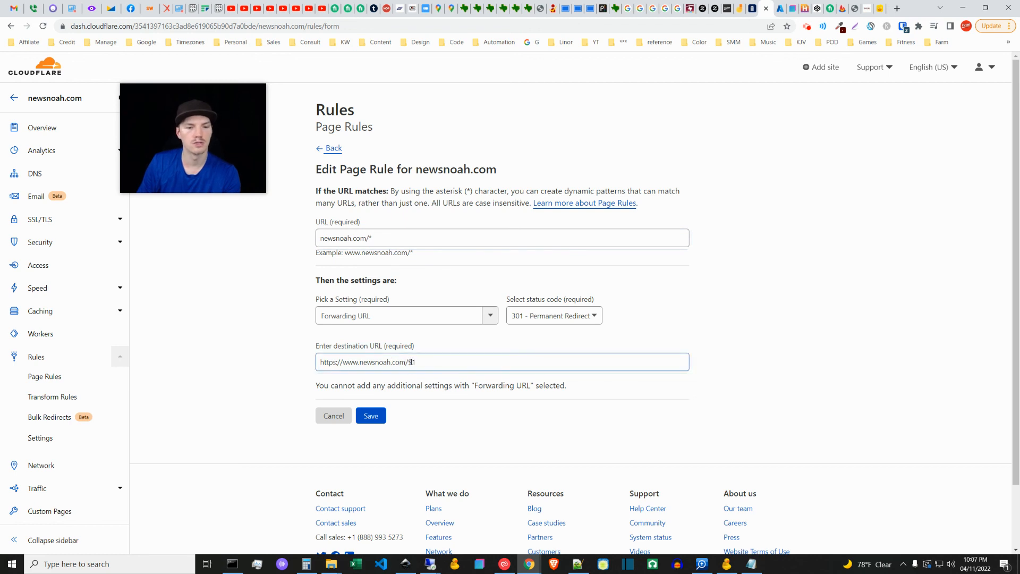
click(348, 238)
click(404, 351)
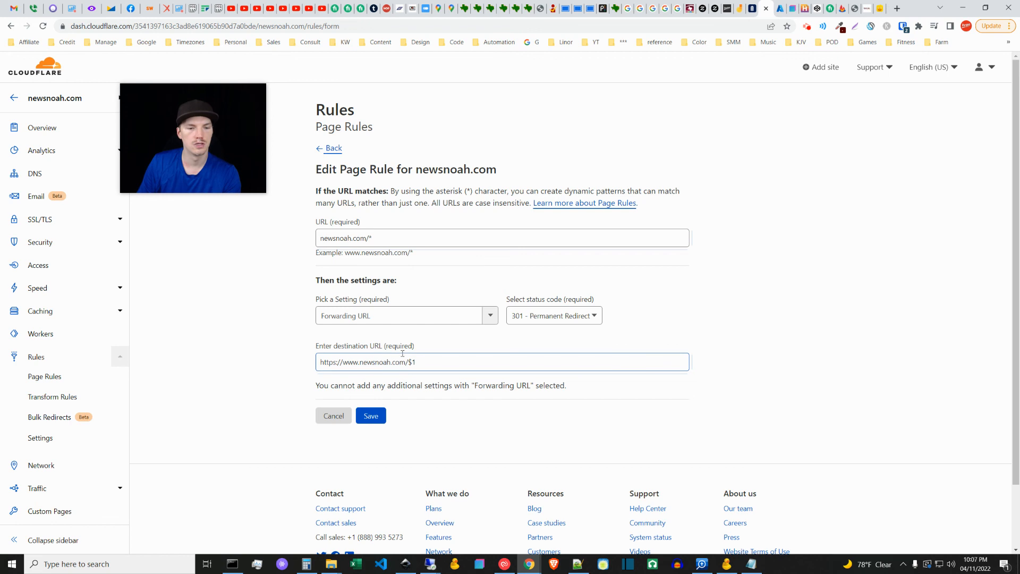
drag(408, 362, 257, 358)
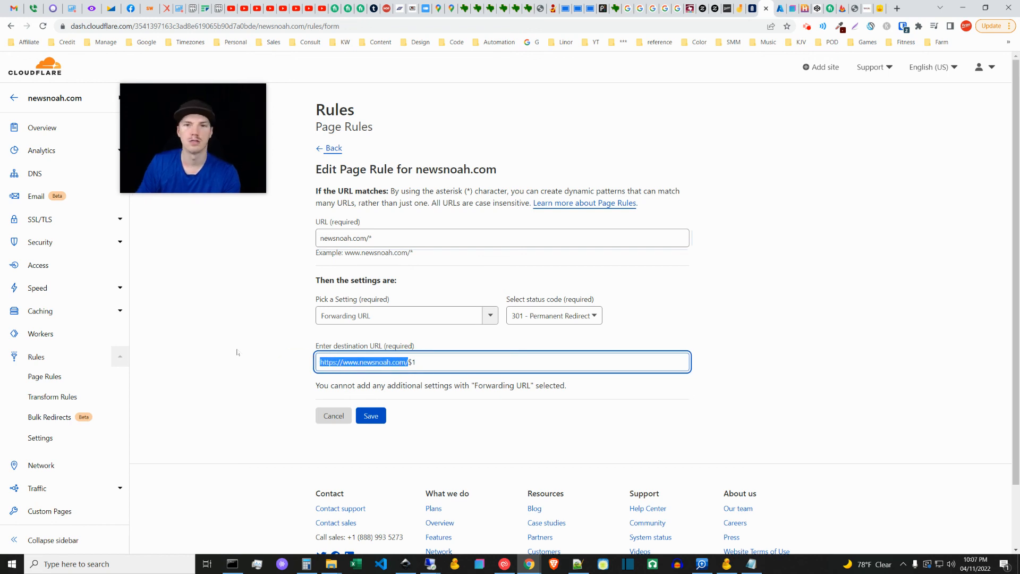
click(371, 415)
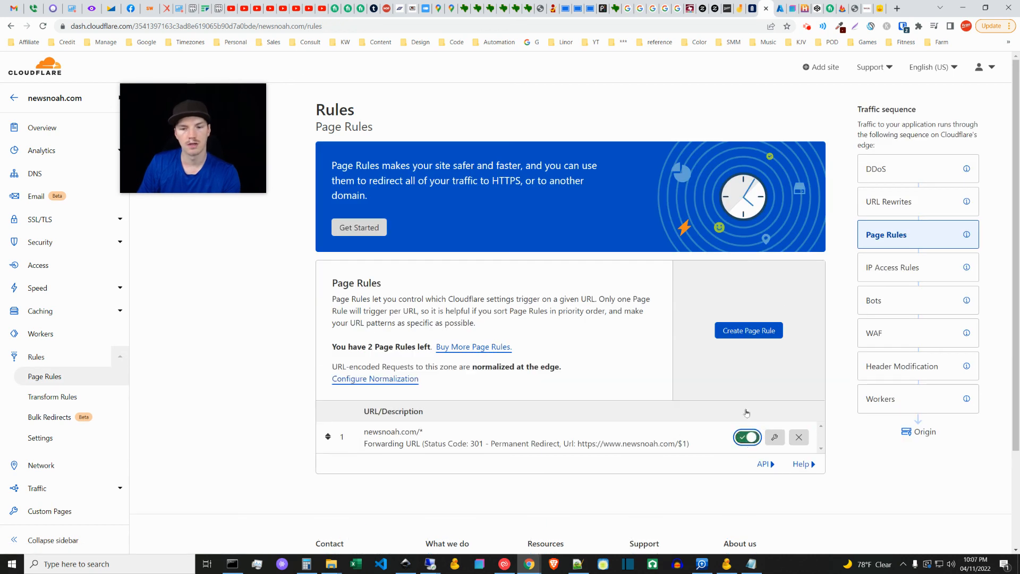
click(856, 8)
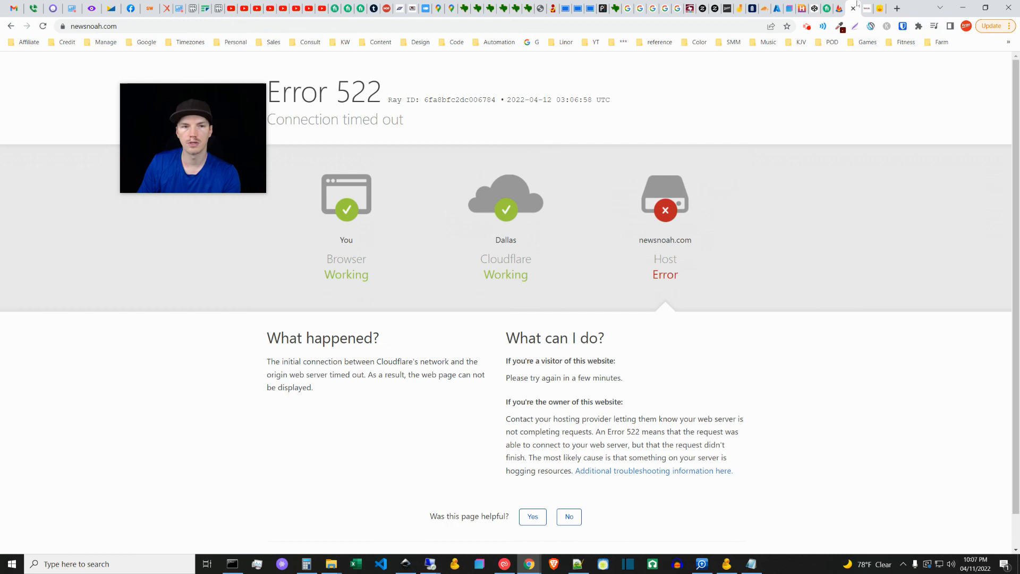
click(87, 29)
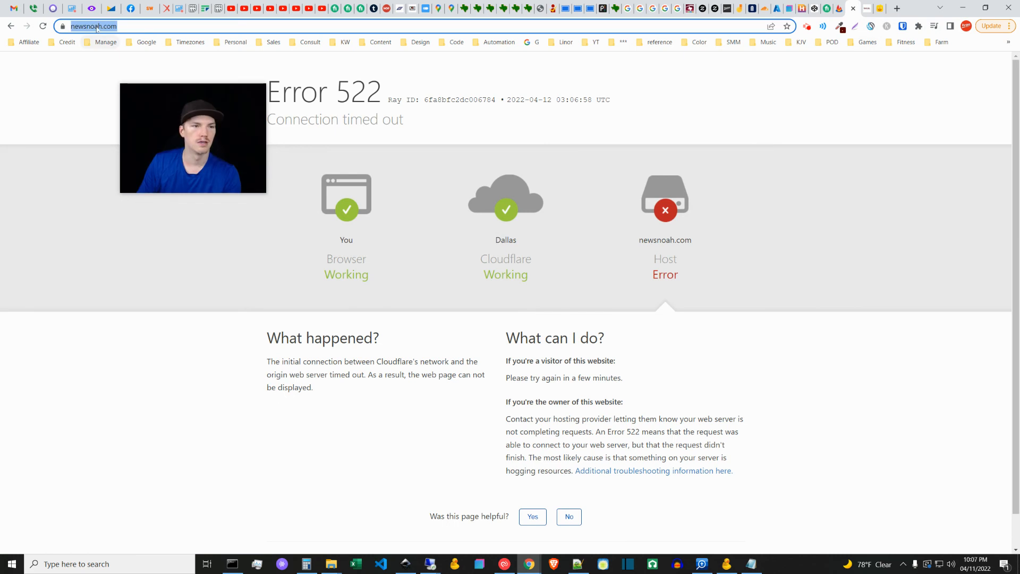
click(88, 26)
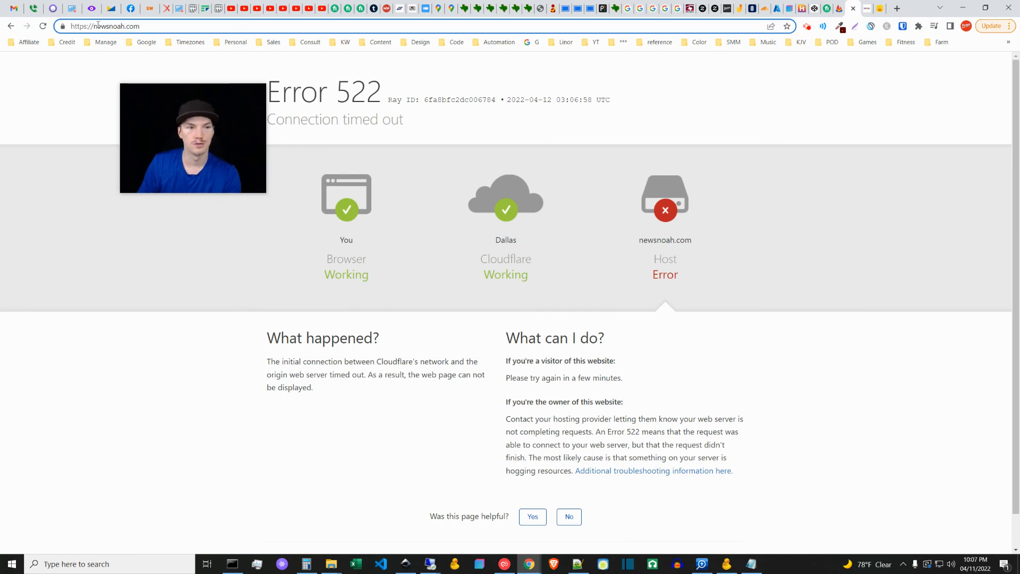
drag(87, 25, 69, 26)
key(BackSpace)
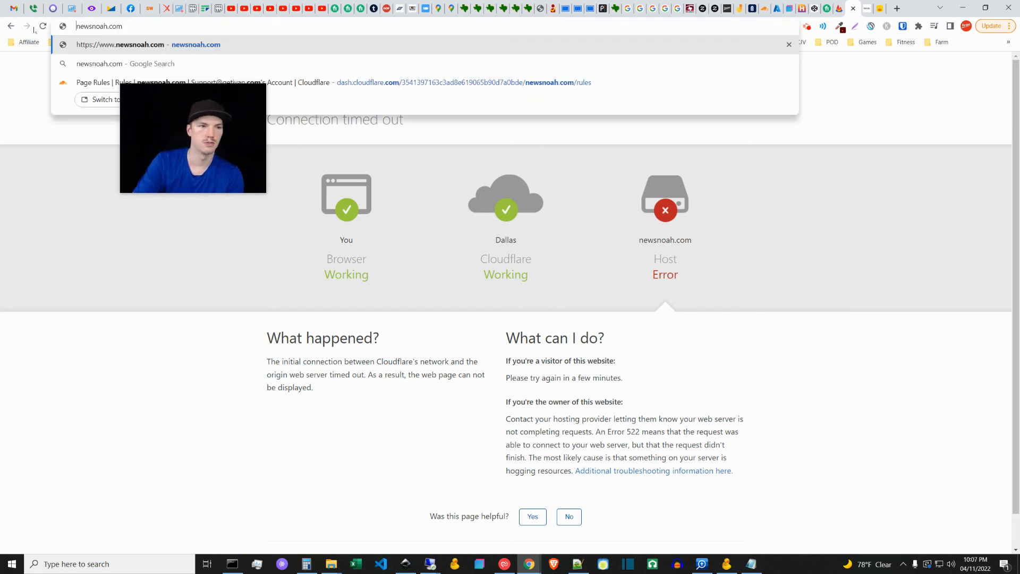
key(Return)
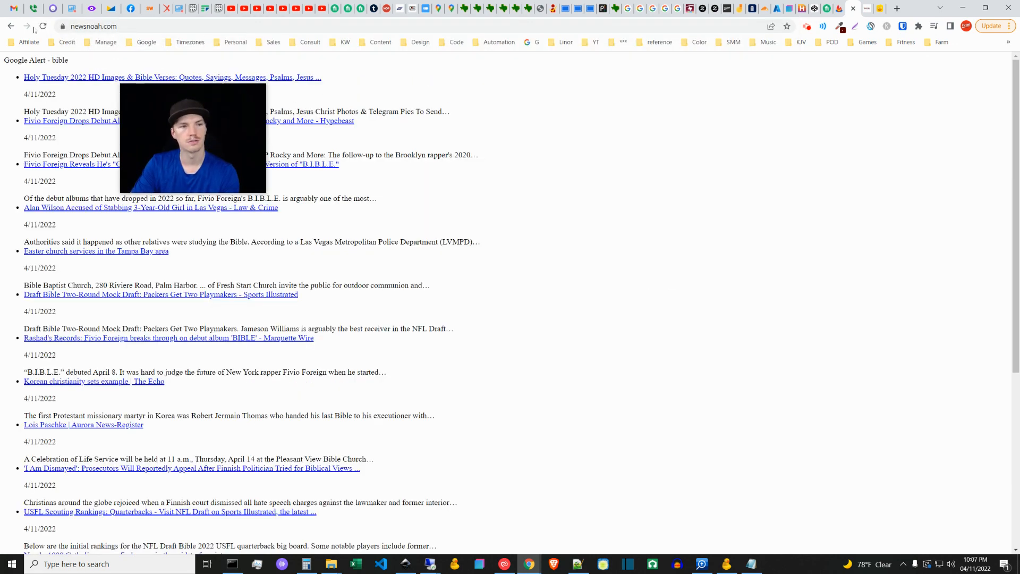
click(128, 26)
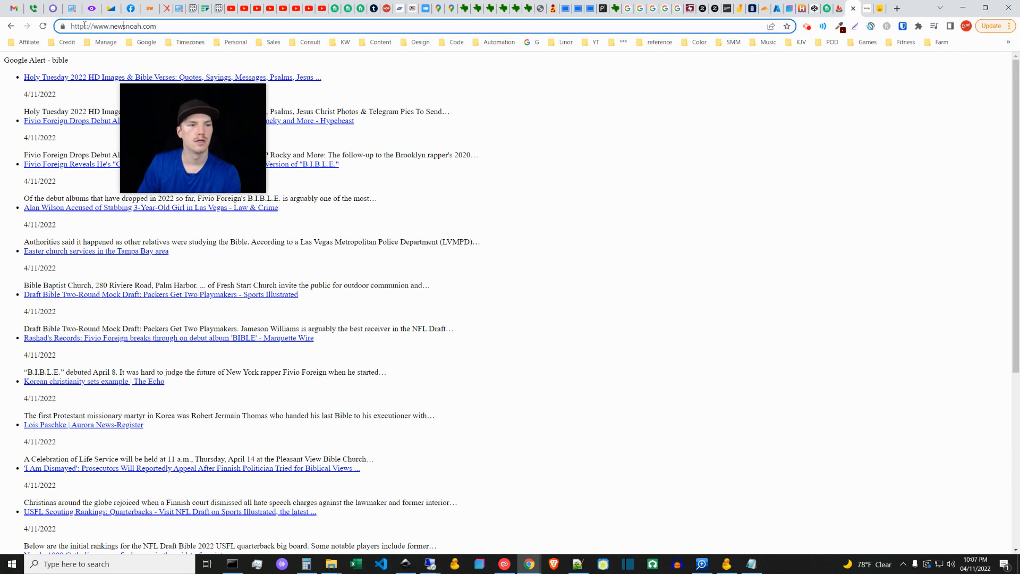
Step: Switch to the Jamboard overview of the Cloudflare, Microsoft Azure Object Storage and HTML theme stages
drag(201, 156, 82, 126)
drag(142, 156, 631, 367)
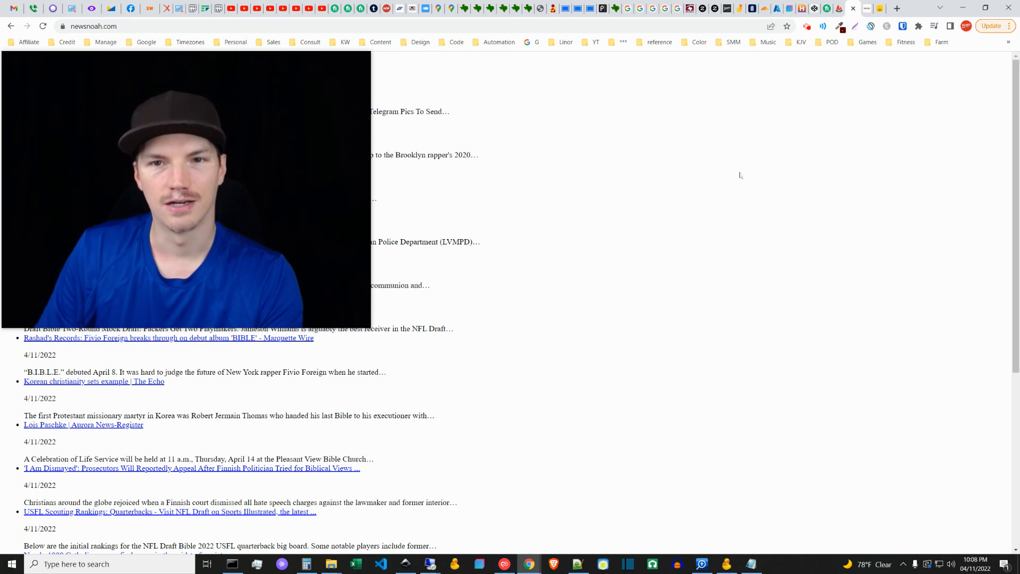
click(740, 8)
drag(367, 326, 313, 214)
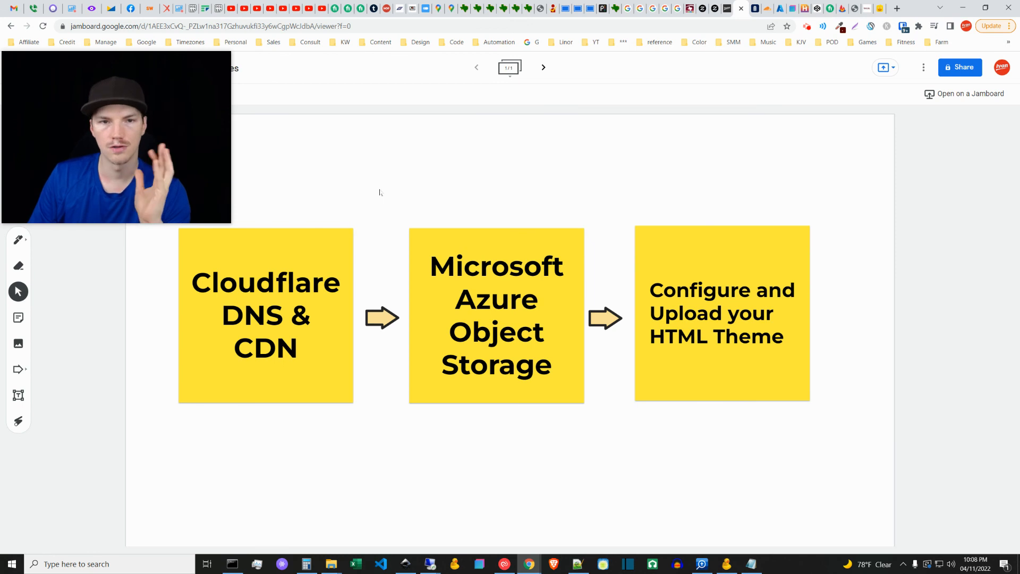